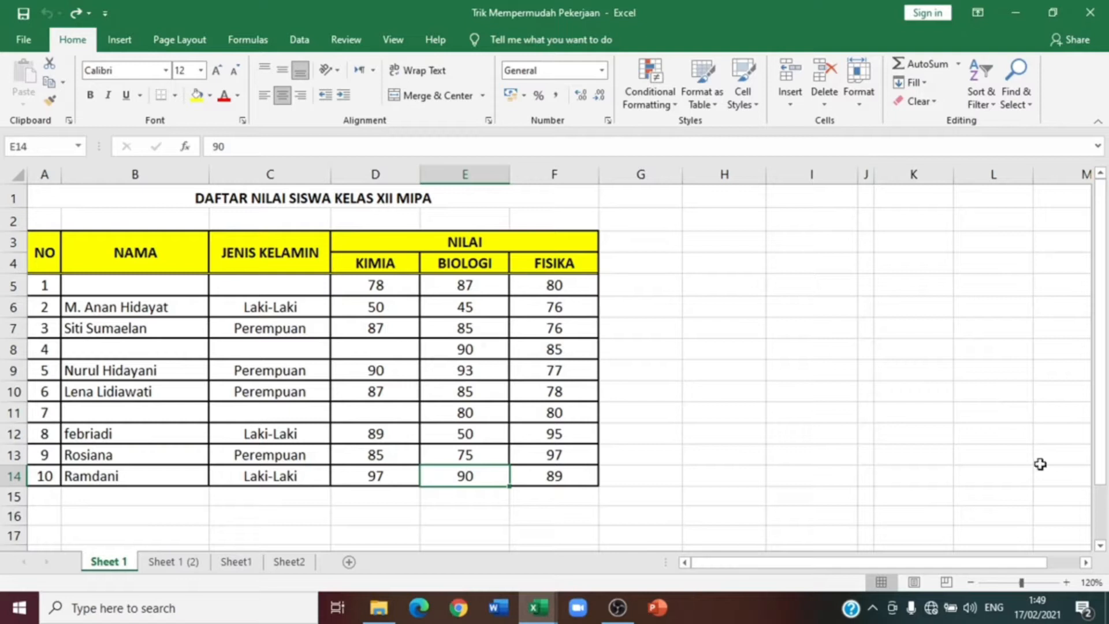
Step: Examine the title, column headings and first data row of the student score table
left_click(133, 281)
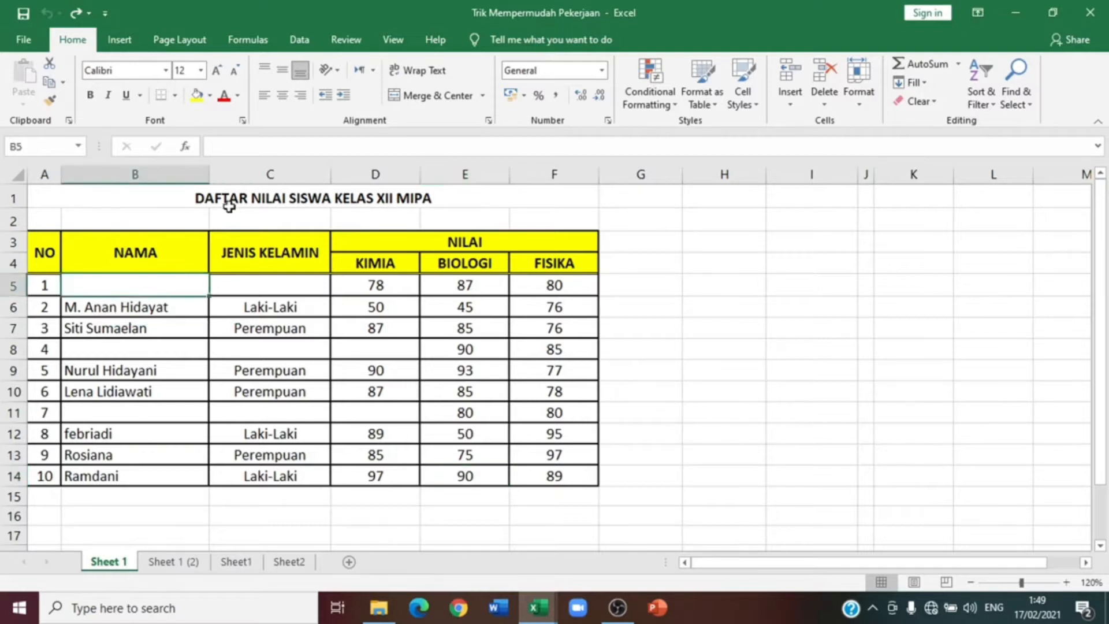
left_click(230, 203)
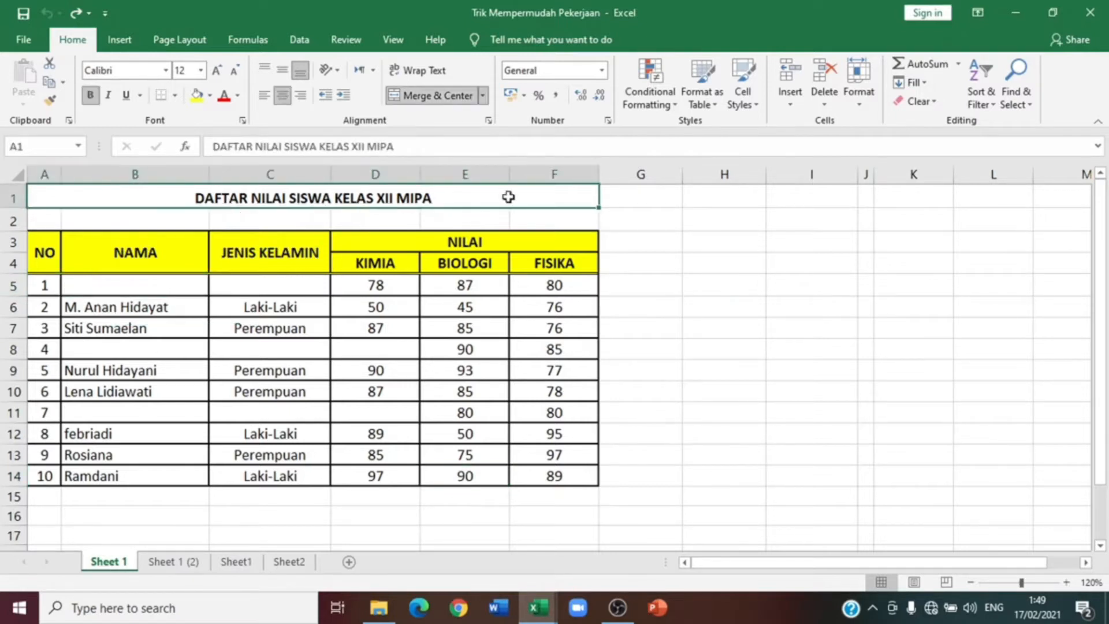
left_click(527, 175)
left_click(482, 262)
left_click(162, 282)
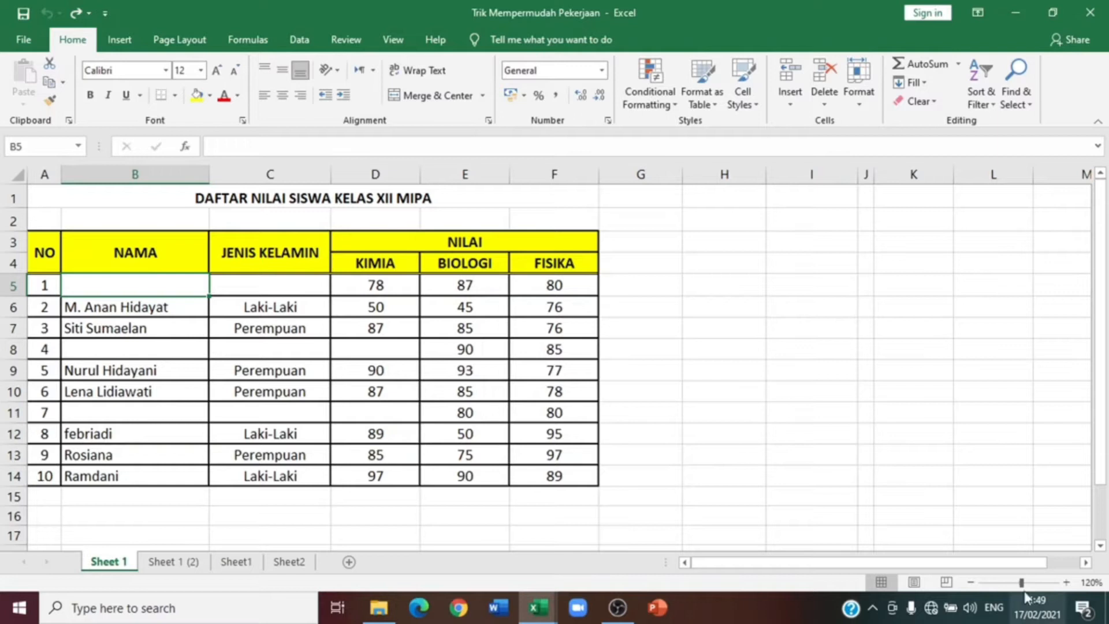
left_click_drag(1021, 583, 1025, 583)
scroll(723, 556, "down", 1)
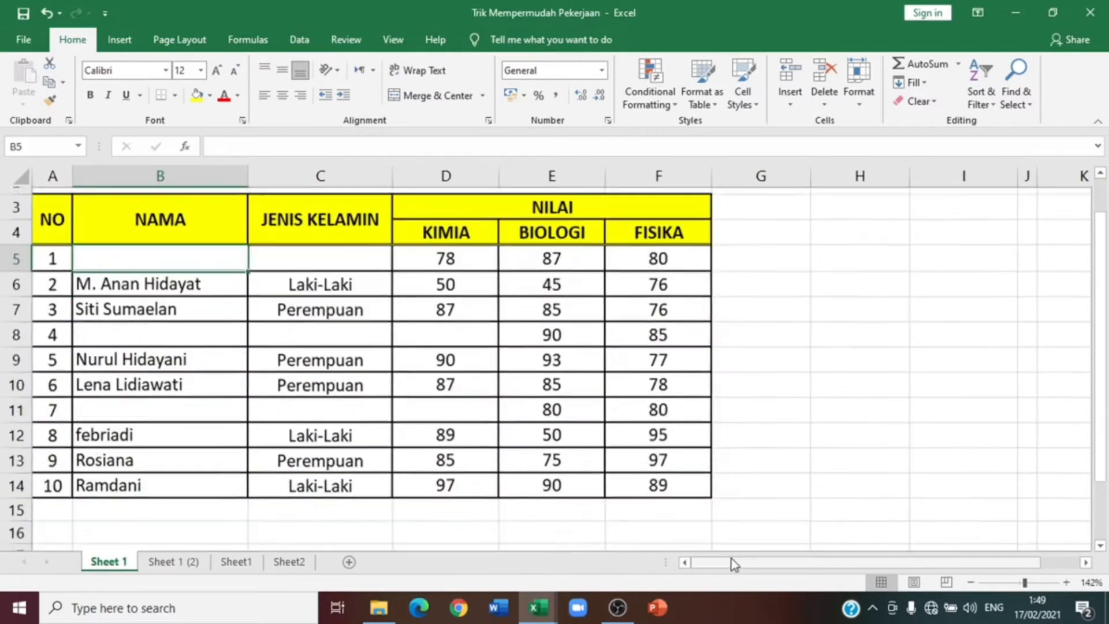
scroll(723, 555, "up", 1)
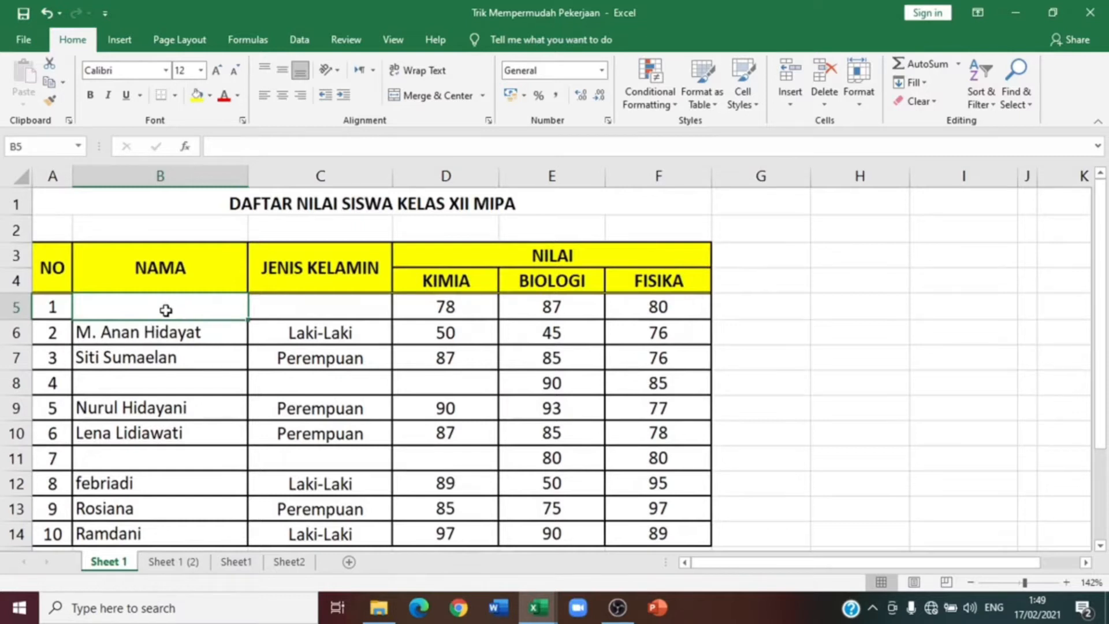
Step: Examine the empty cells in table entries 1, 4 and 7, including the missing KIMIA scores
double_click(212, 309)
left_click_drag(287, 308, 191, 309)
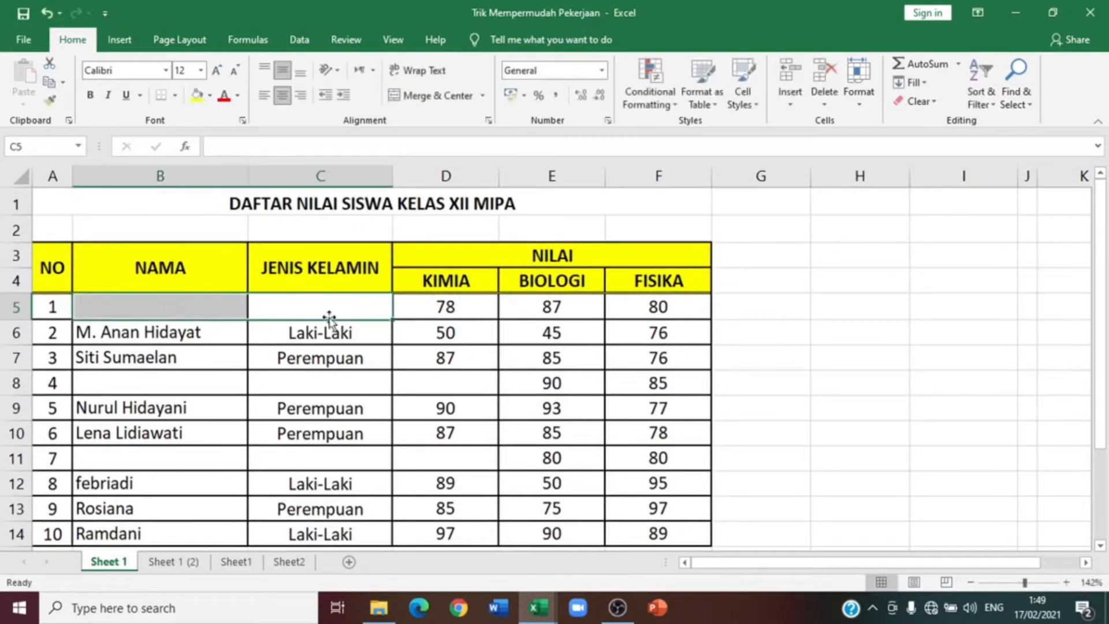
left_click(218, 381)
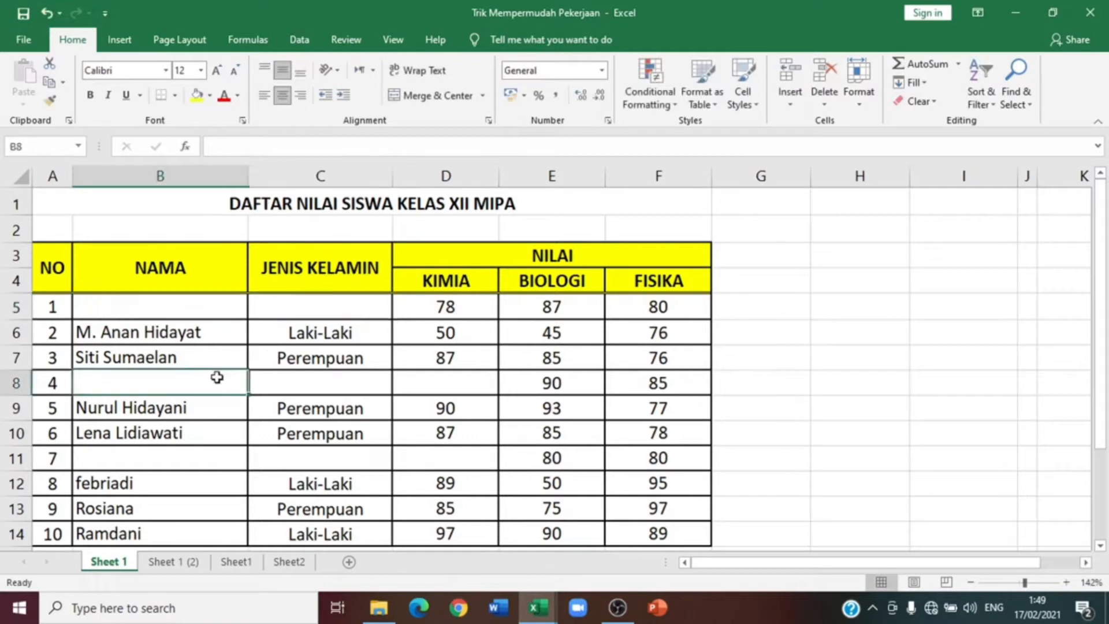
left_click(304, 378)
left_click(425, 382)
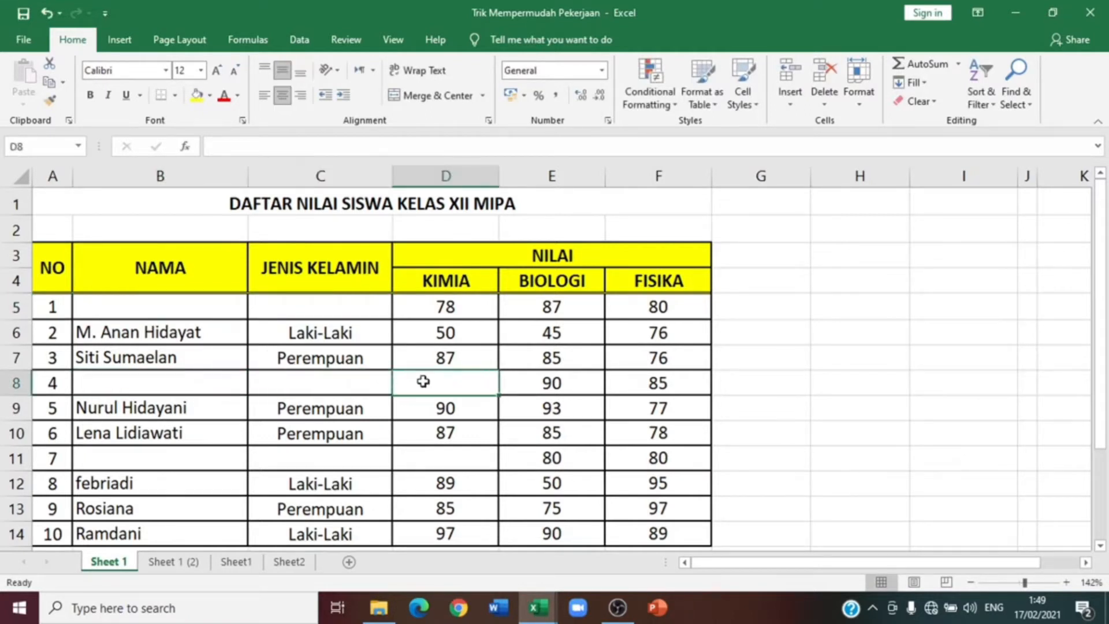
left_click(425, 463)
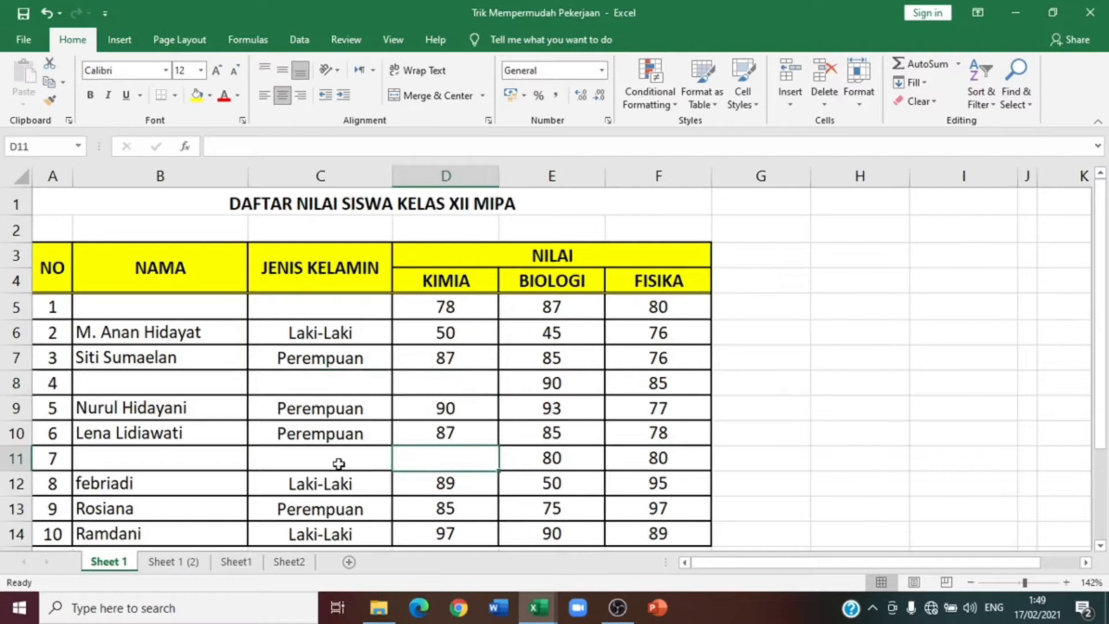
left_click(337, 464)
left_click(212, 464)
scroll(211, 463, "down", 1)
scroll(211, 463, "up", 1)
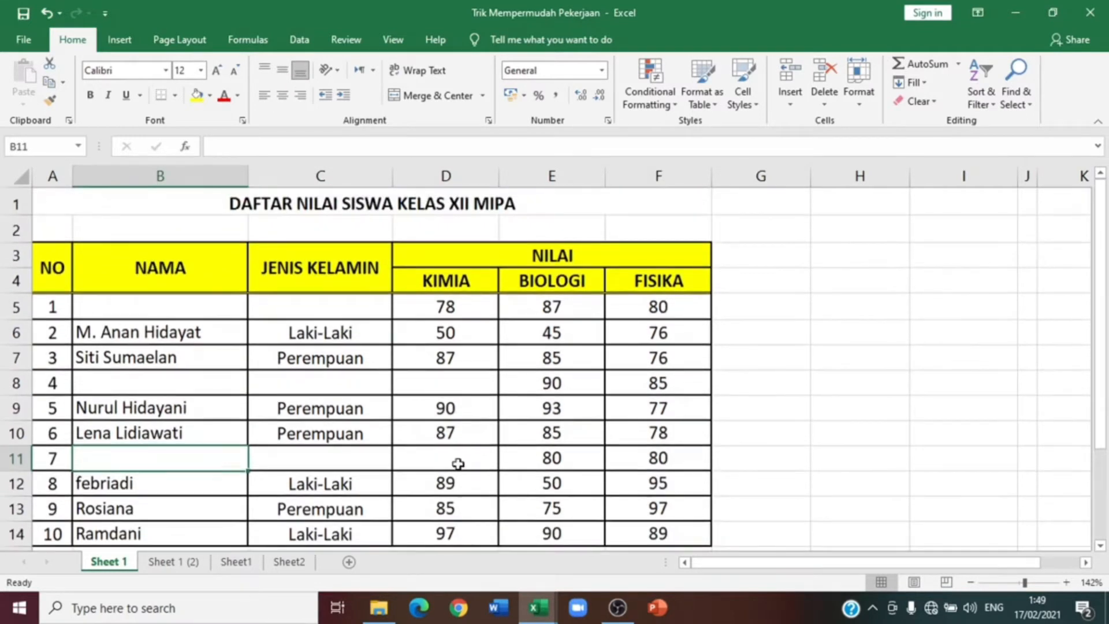
scroll(240, 428, "down", 2)
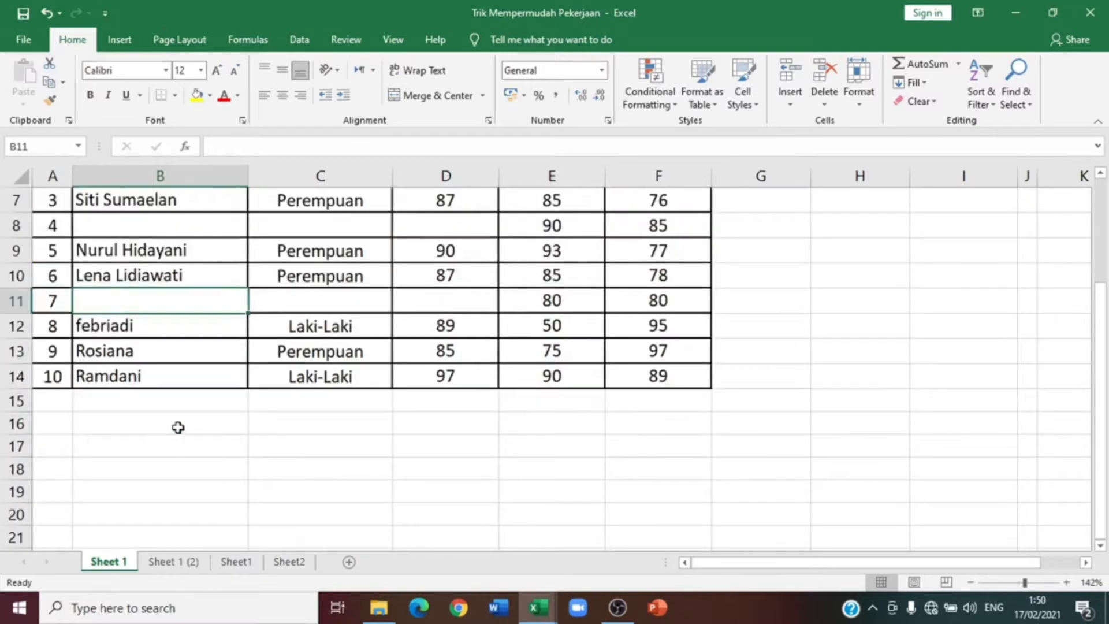
scroll(179, 428, "up", 2)
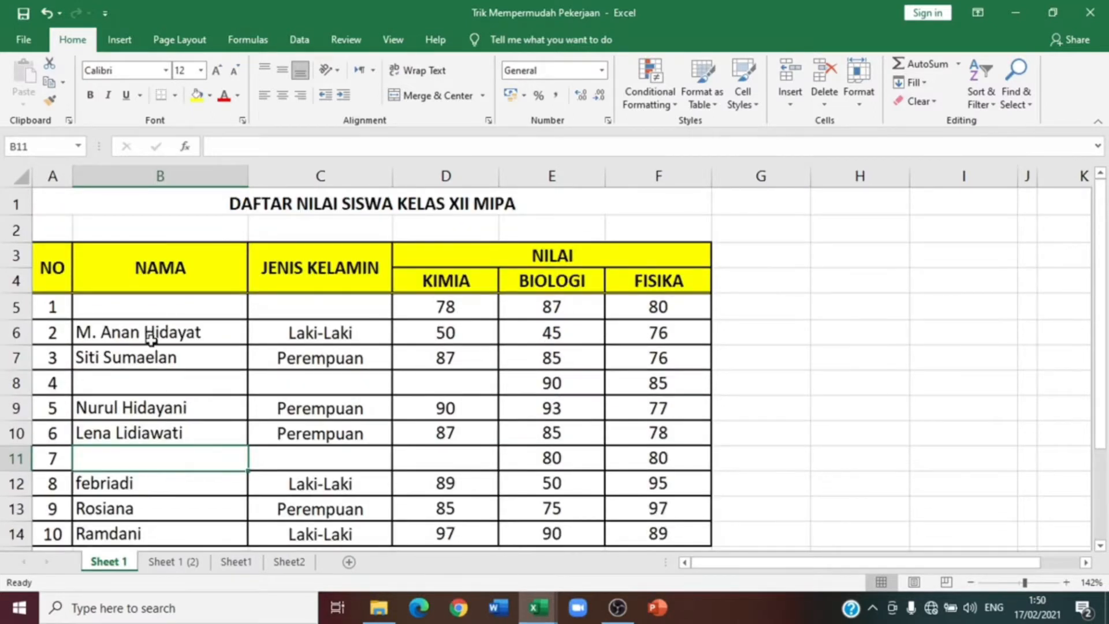
scroll(156, 347, "down", 5)
scroll(154, 347, "up", 4)
scroll(154, 346, "down", 2)
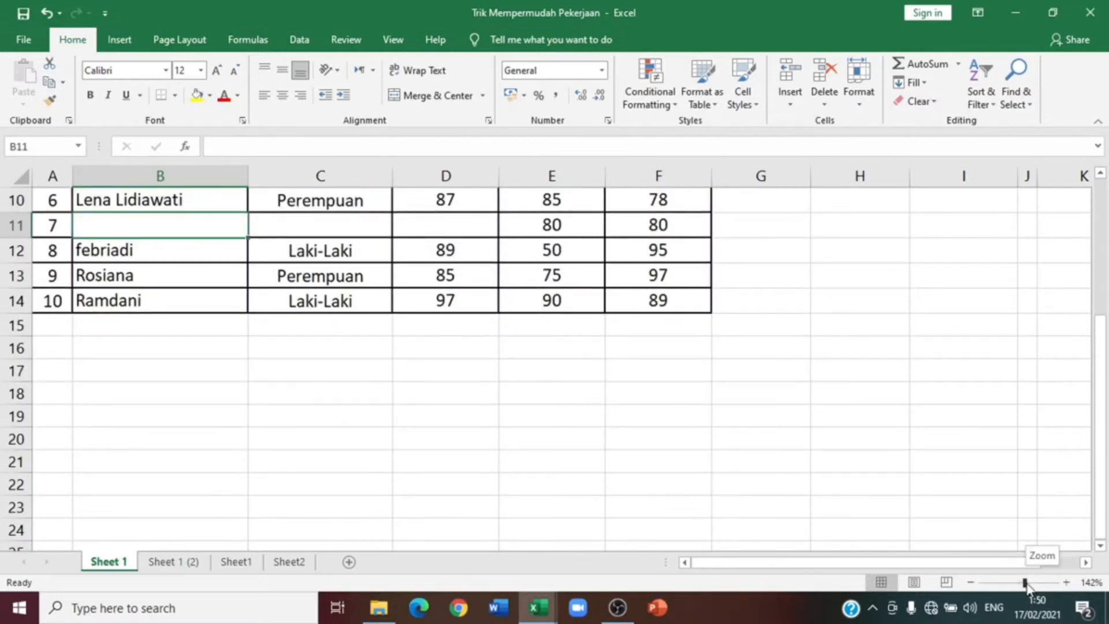
left_click_drag(1025, 583, 1021, 584)
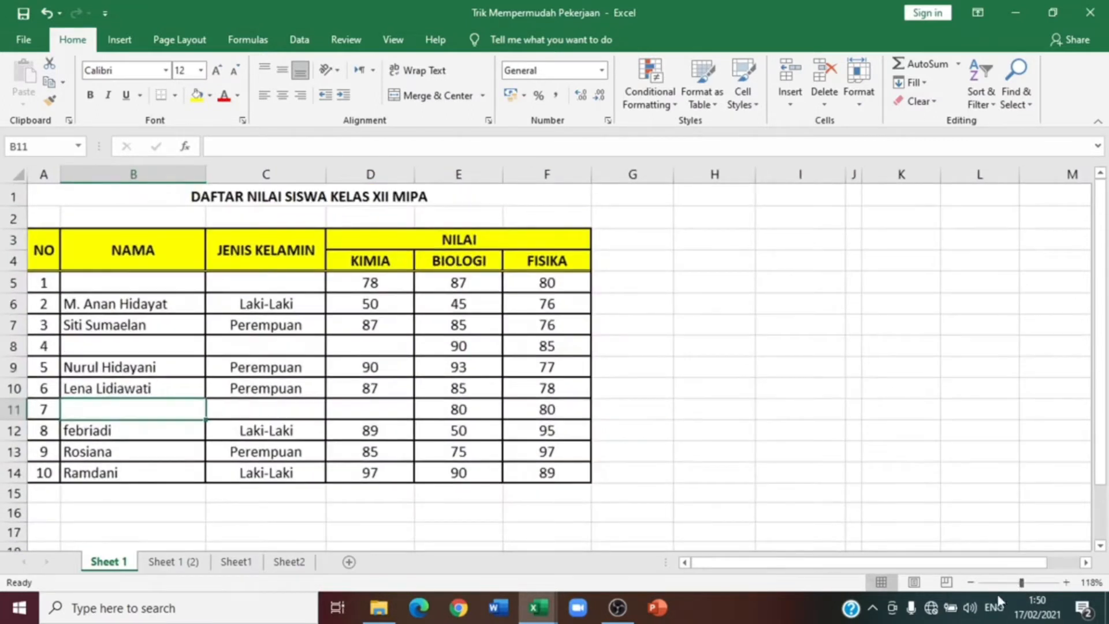
left_click(1061, 583)
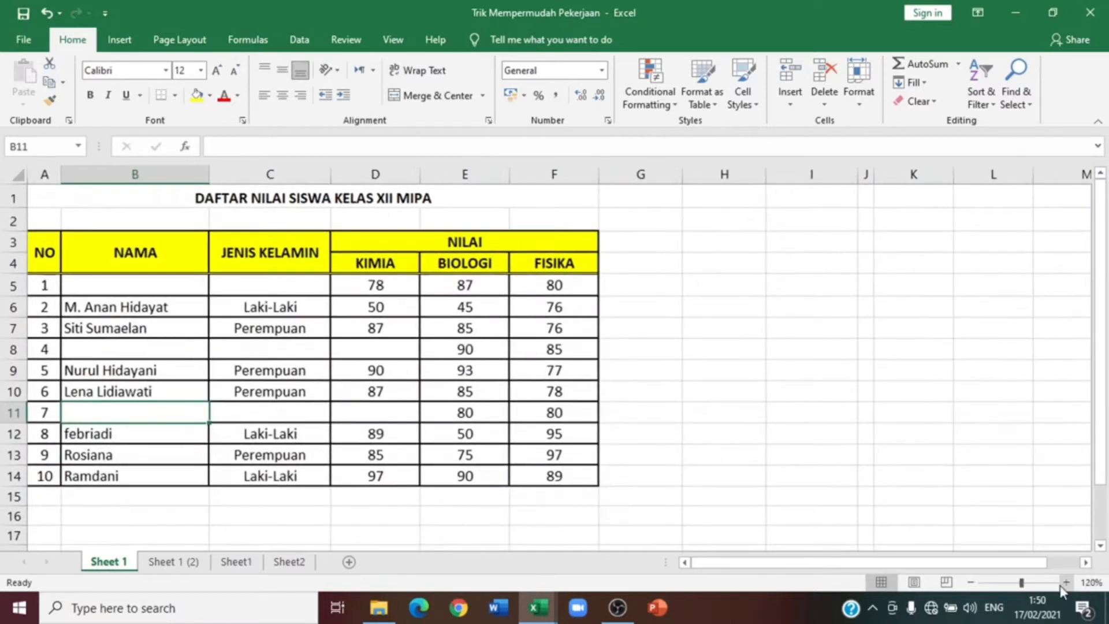
left_click(1062, 583)
left_click(1062, 583)
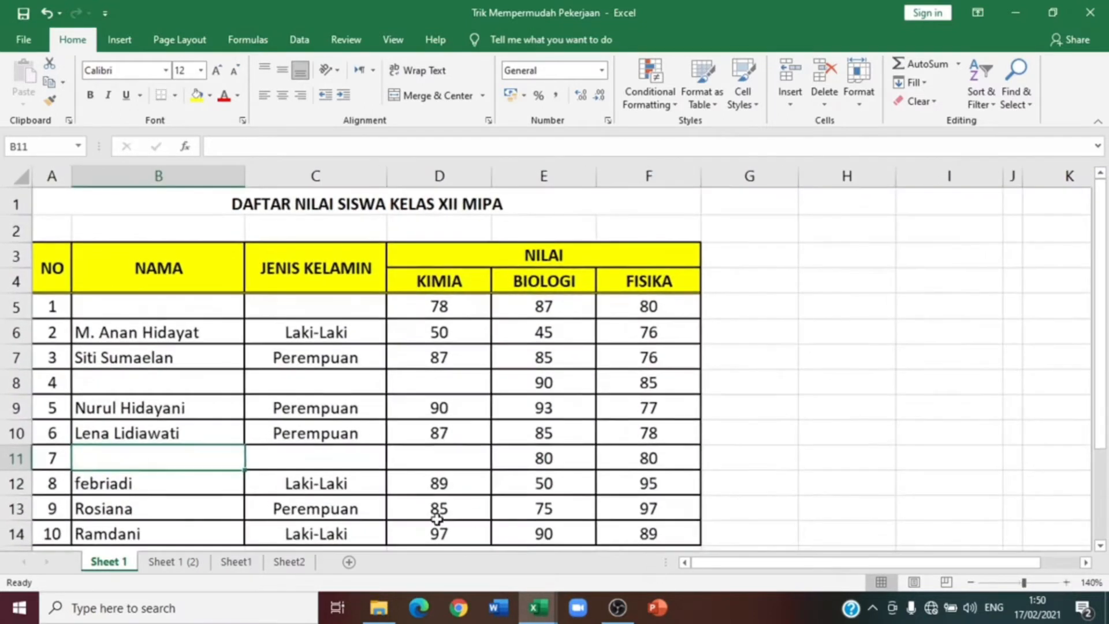
scroll(436, 514, "down", 5)
scroll(266, 520, "down", 20)
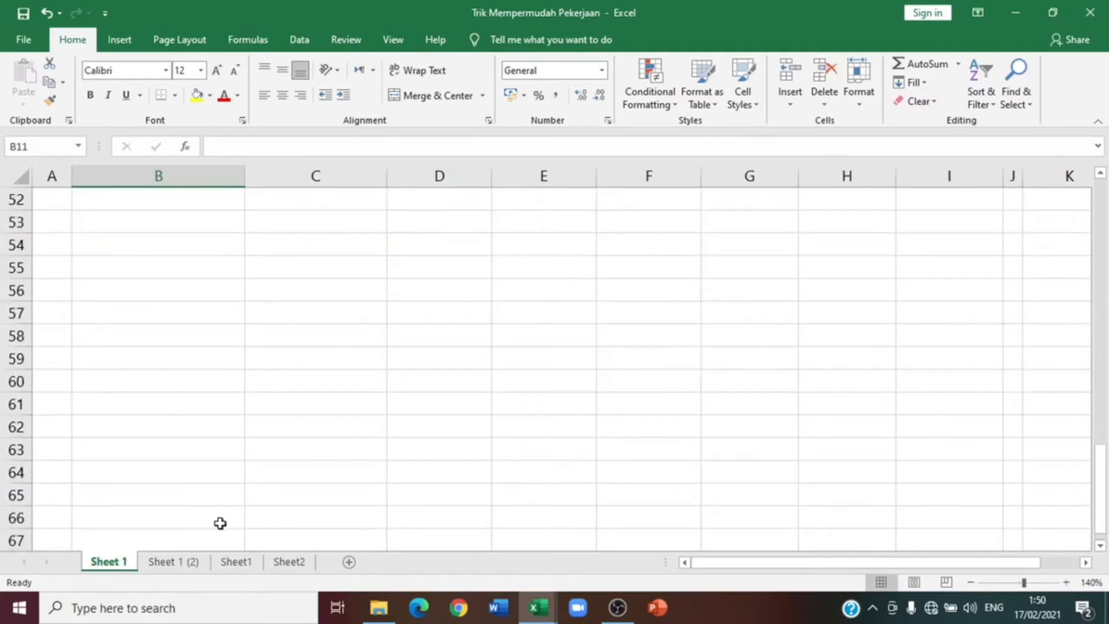
scroll(198, 524, "down", 5)
scroll(198, 524, "up", 6)
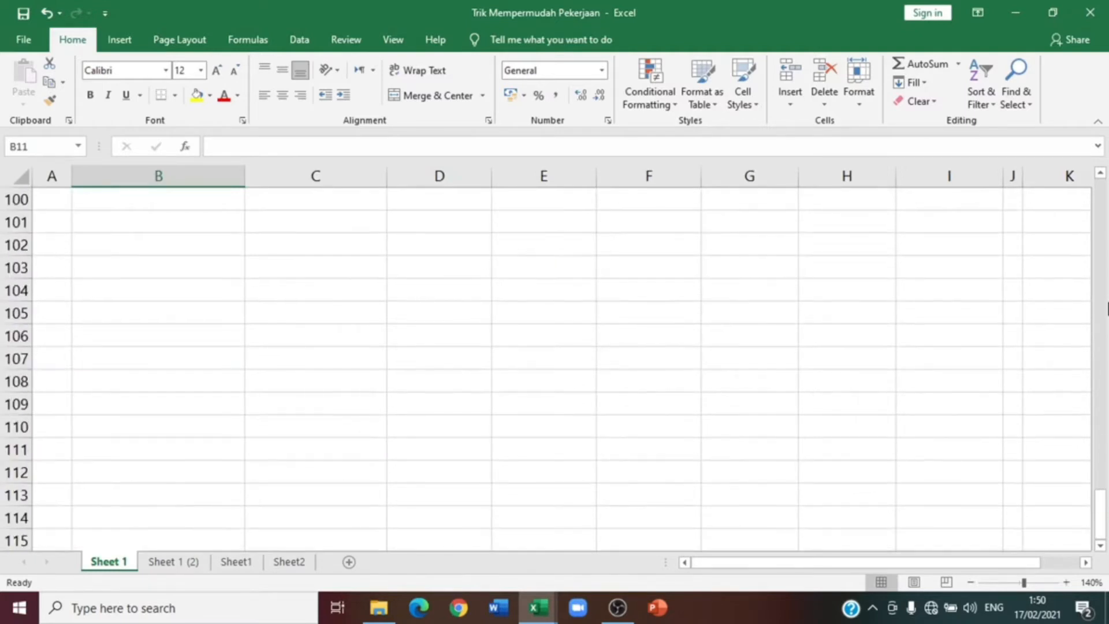
left_click_drag(1103, 507, 1102, 185)
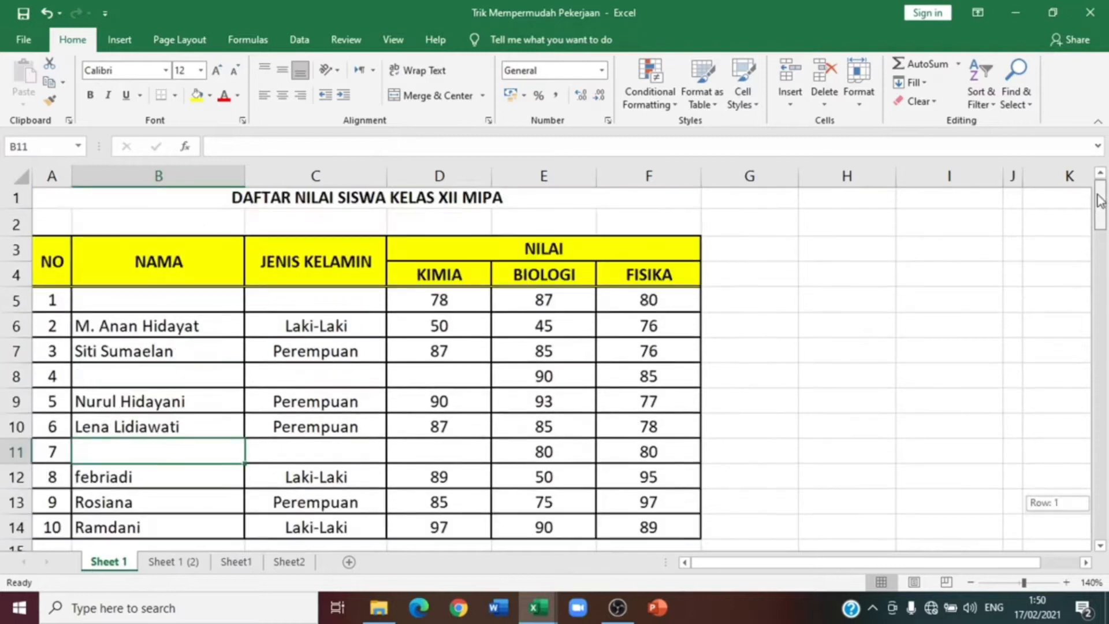
Step: Check the empty NAMA and JENIS KELAMIN cells in rows 8 and 11
left_click(226, 381)
left_click(193, 408)
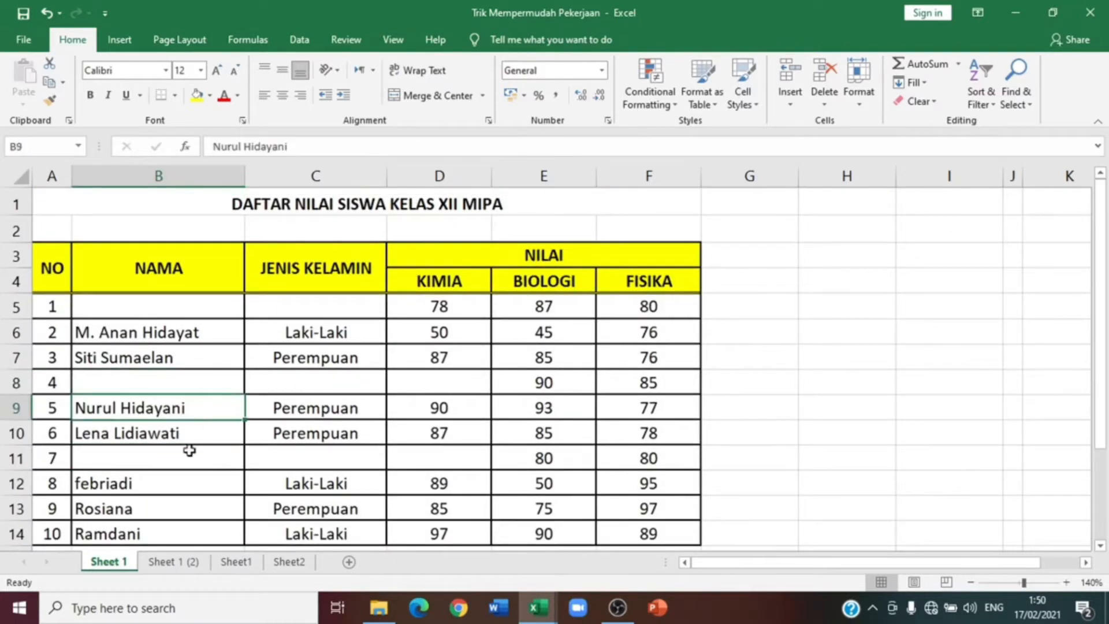
left_click(189, 456)
left_click(308, 462)
scroll(295, 473, "down", 3)
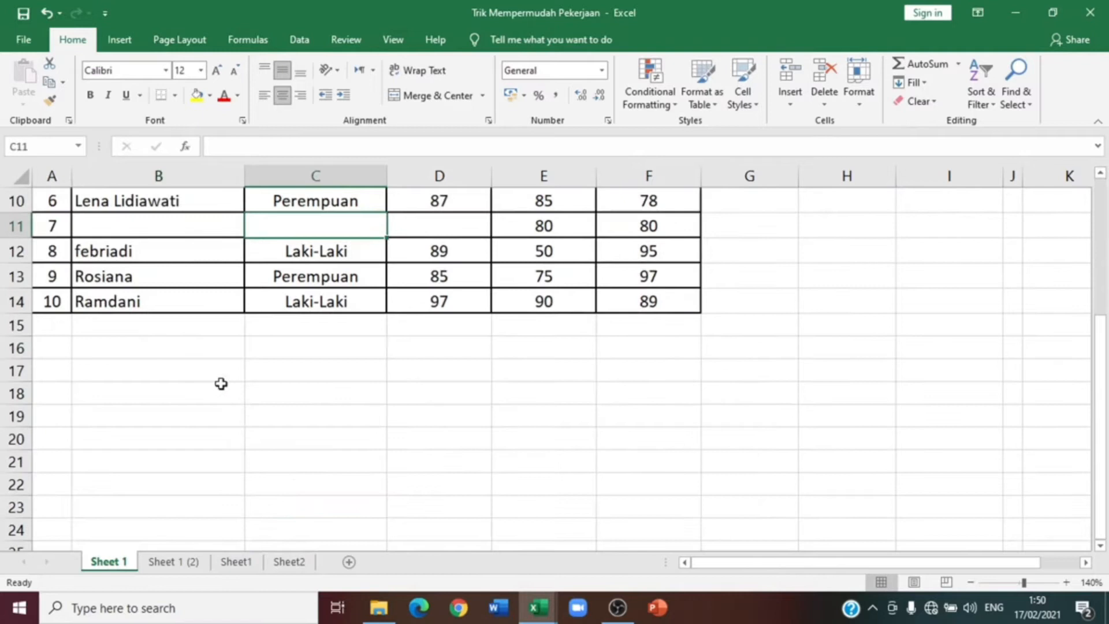
scroll(220, 383, "up", 3)
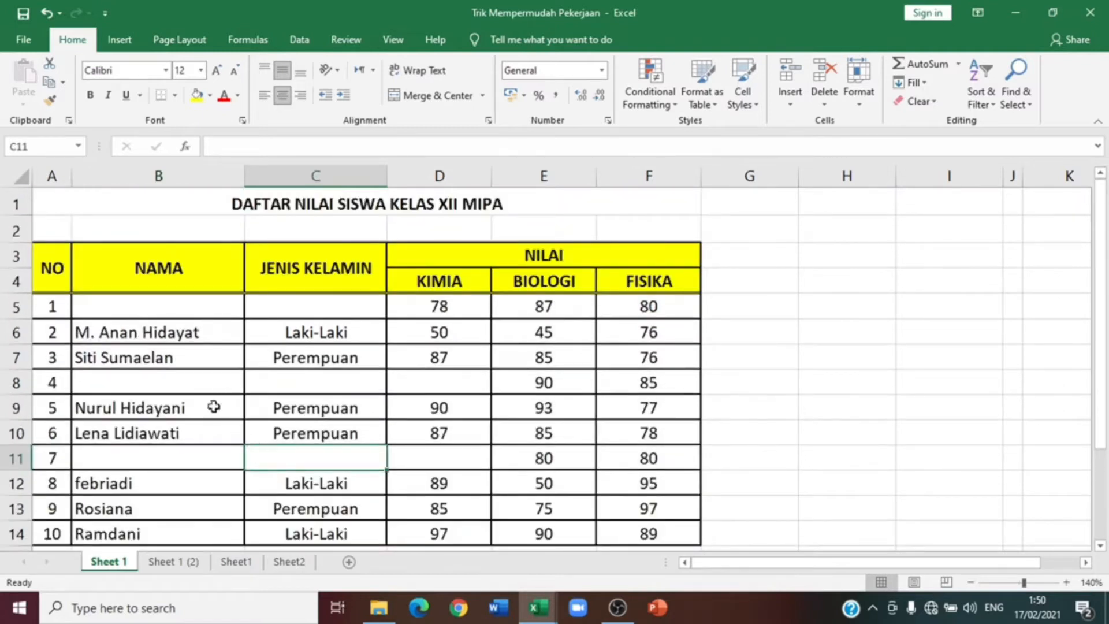
Step: Delete the empty NAMA and JENIS KELAMIN cells B5:C5, shifting the cells below up
left_click(191, 308)
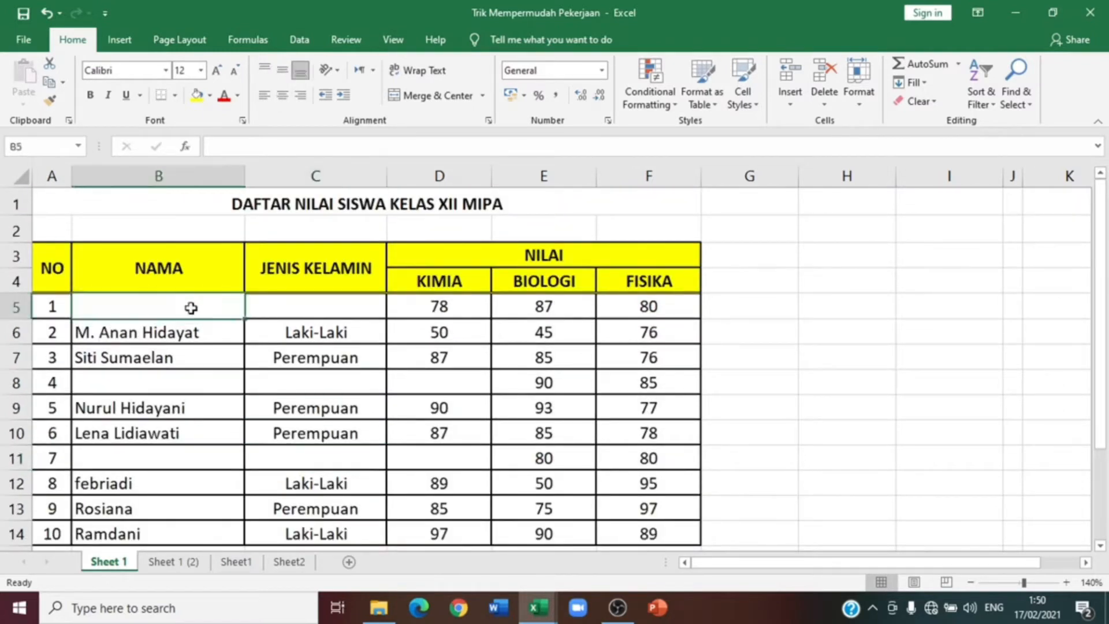
mouse_move(190, 308)
left_mouse_down()
mouse_move(297, 306)
mouse_move(111, 306)
mouse_move(258, 307)
left_mouse_up()
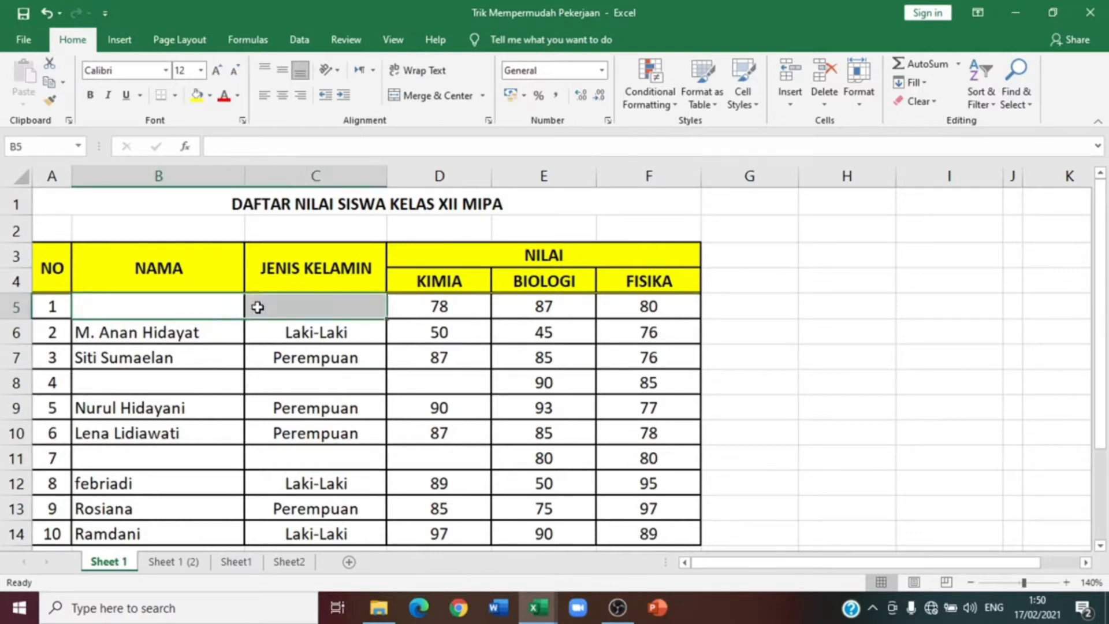
right_click(257, 308)
left_click(290, 375)
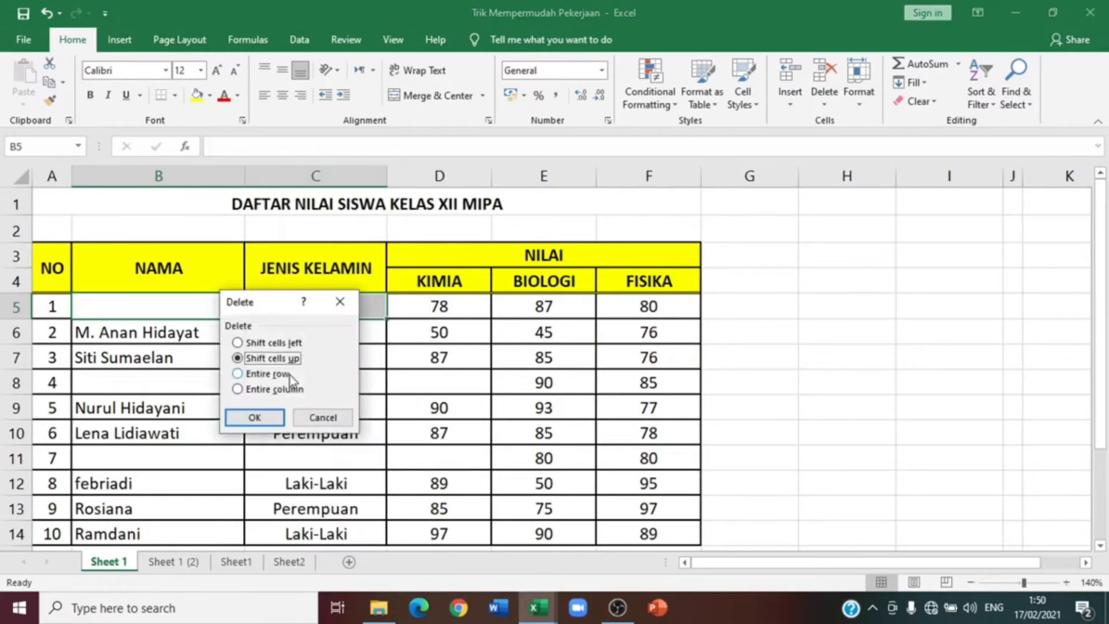
left_click(255, 416)
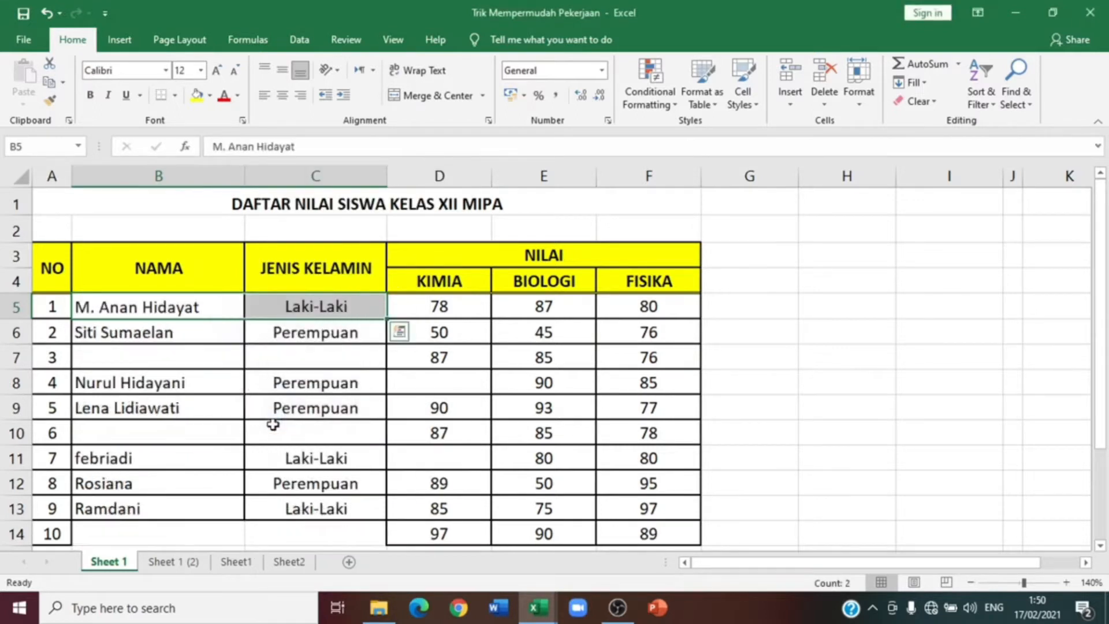
Step: Delete the empty cells B7:C7, shifting the cells below up
left_click(273, 424)
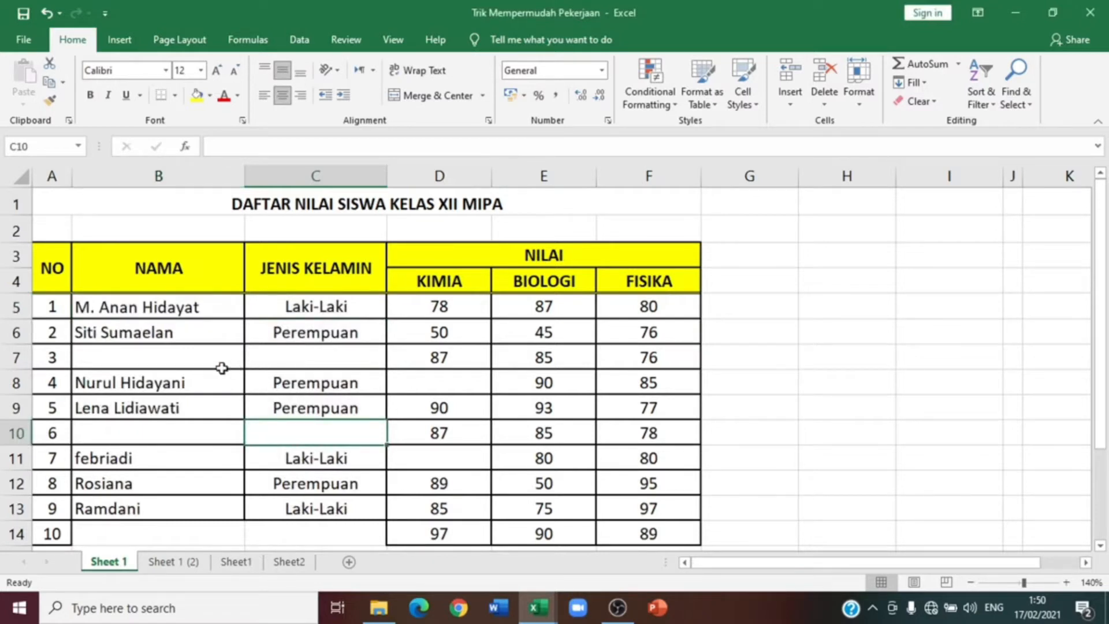
left_click_drag(163, 350, 280, 355)
right_click(280, 355)
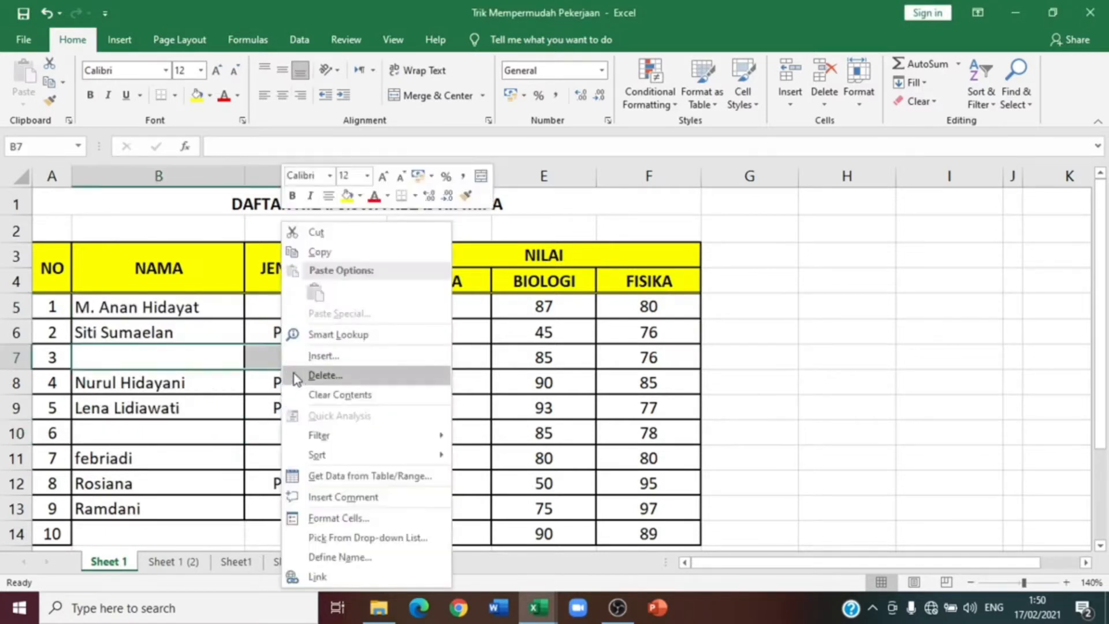
left_click(298, 376)
left_click(283, 422)
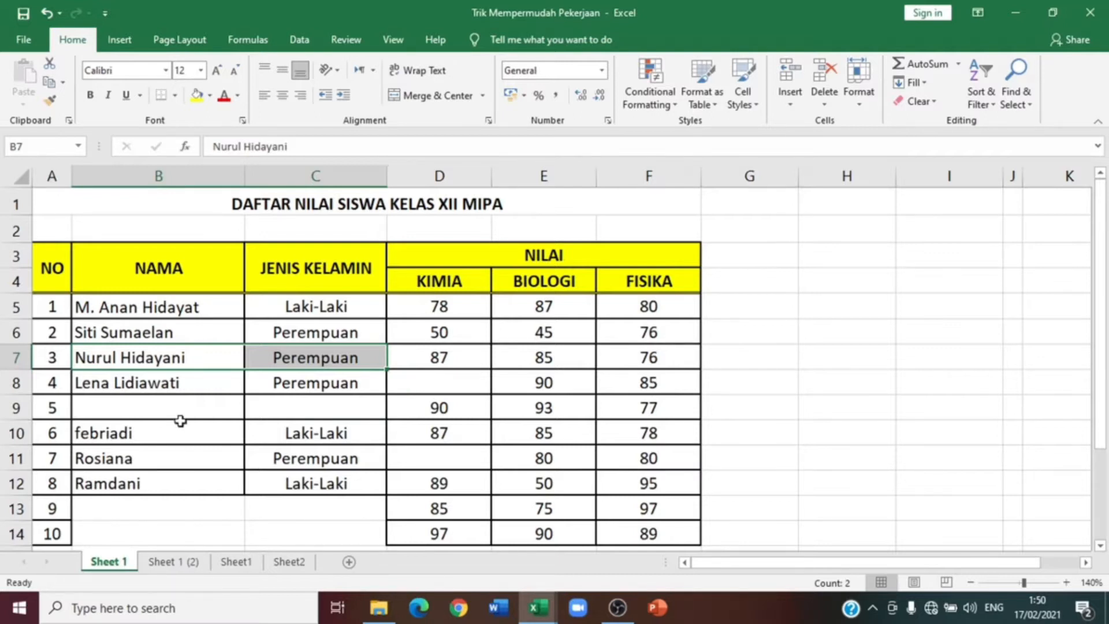
Step: Undo both deletions of empty cells in the NAMA and JENIS KELAMIN columns
key("ctrl+z")
key("ctrl+z")
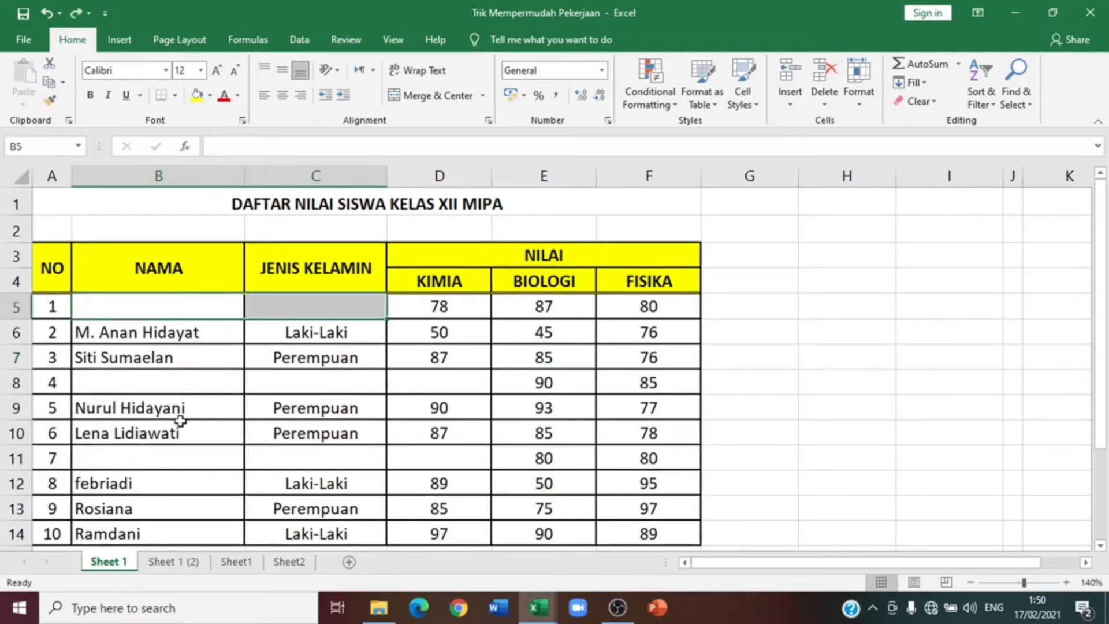
left_click(180, 409)
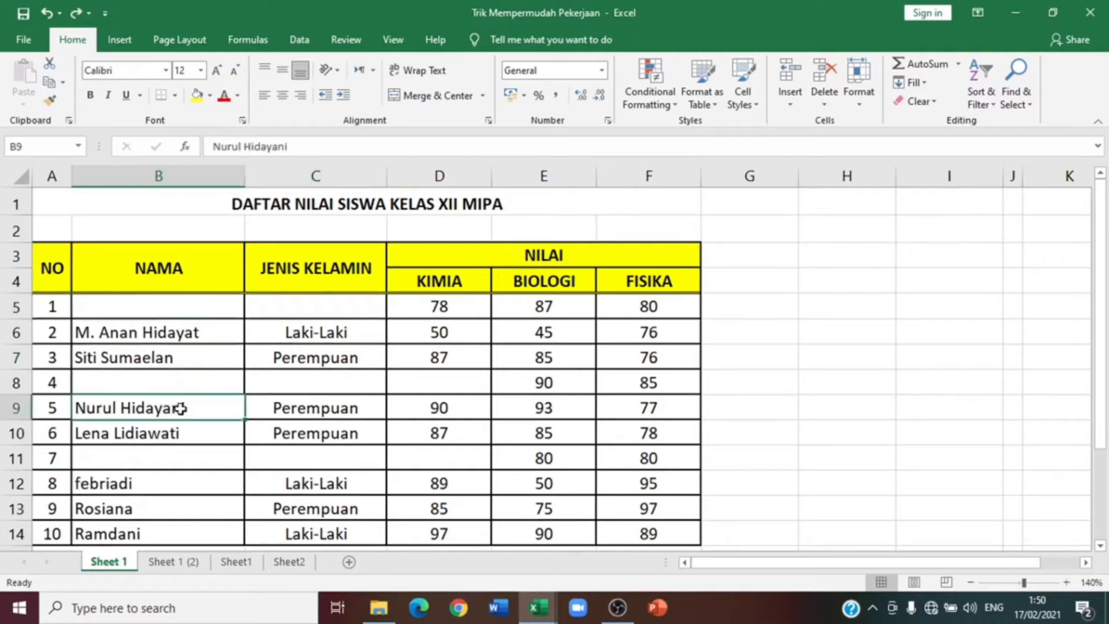
Step: Review the empty NAMA and JENIS KELAMIN cells in rows 5, 8 and 11
left_click(161, 305)
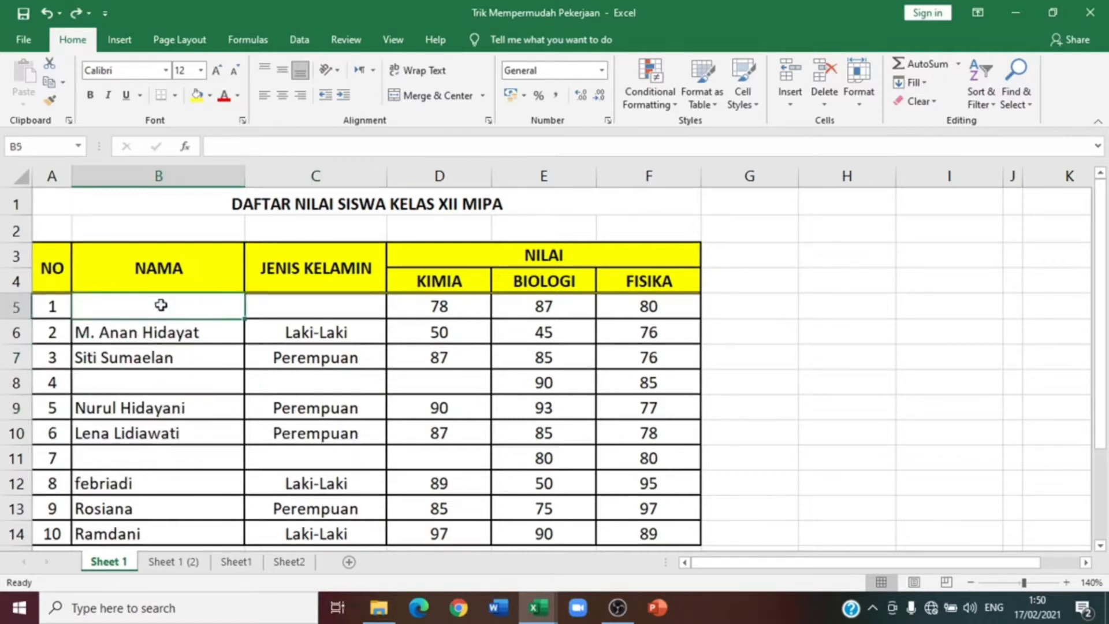
left_click(254, 310)
left_click(167, 370)
left_click(287, 385)
scroll(241, 411, "down", 1)
left_click(193, 379)
left_click(257, 378)
scroll(259, 379, "up", 1)
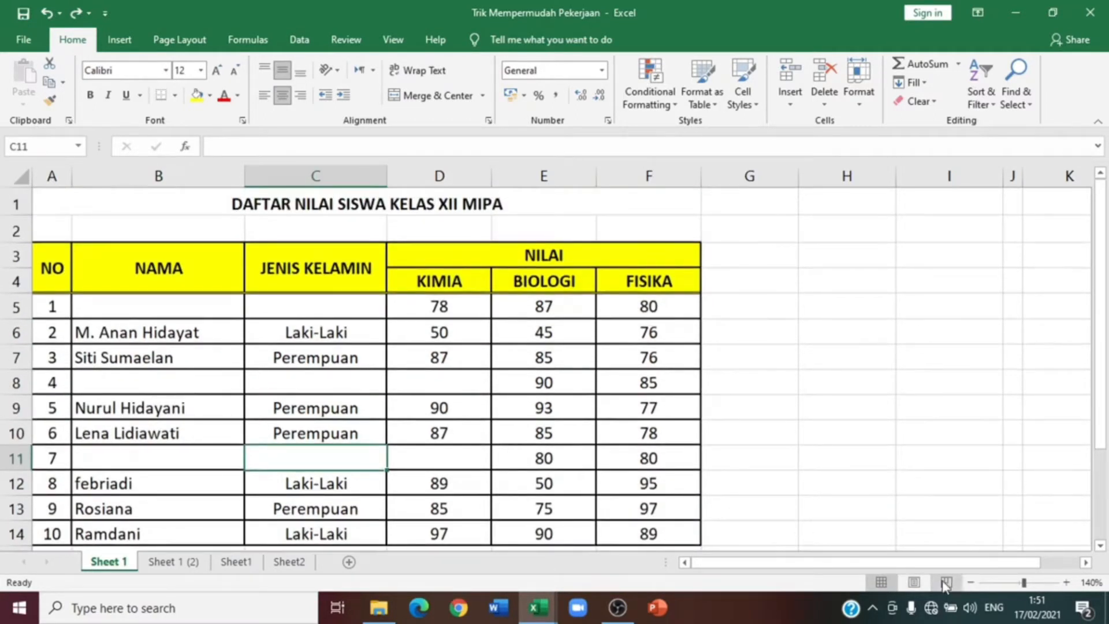
Step: Select all blank cells within B5:F14 of the student score table using Go To Special with Blanks
left_click(970, 582)
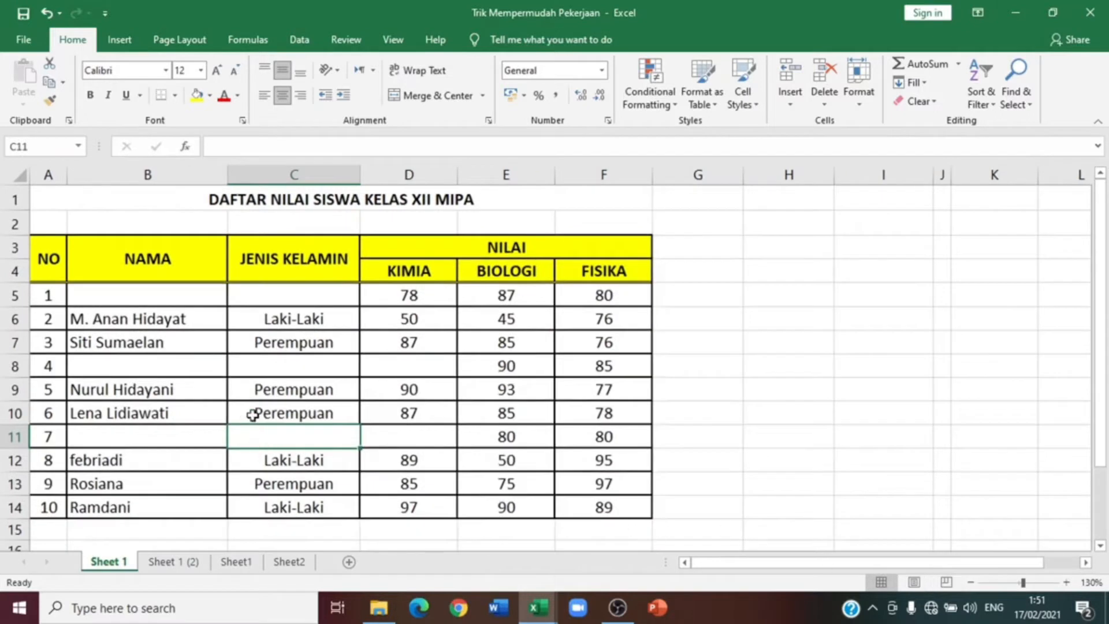
scroll(198, 401, "down", 2)
scroll(199, 400, "up", 2)
left_click_drag(99, 293, 572, 507)
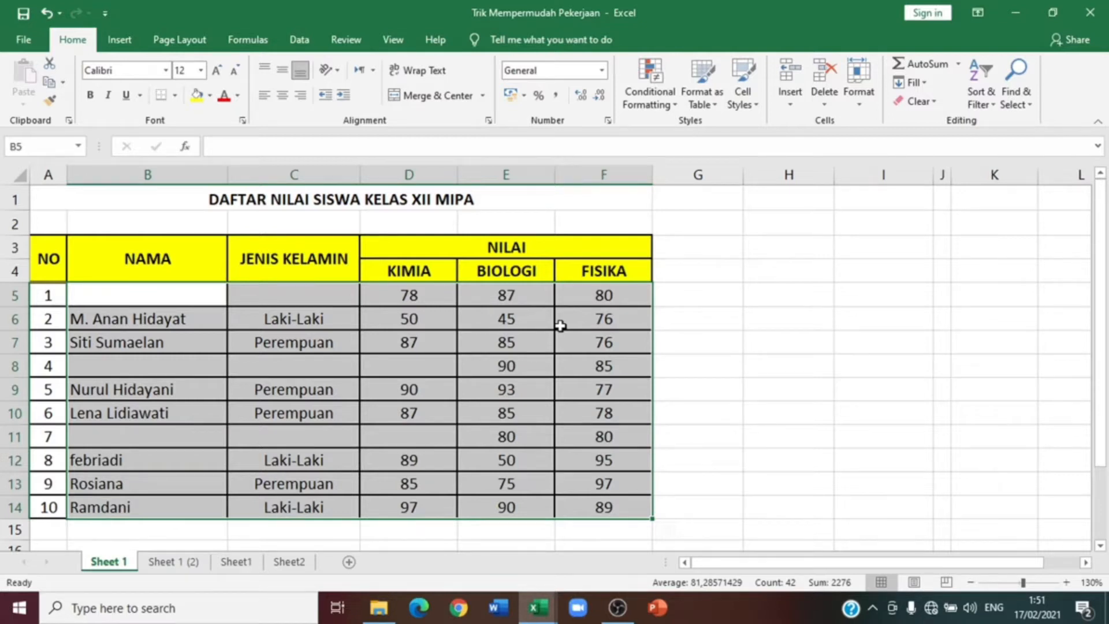
key("ctrl+g")
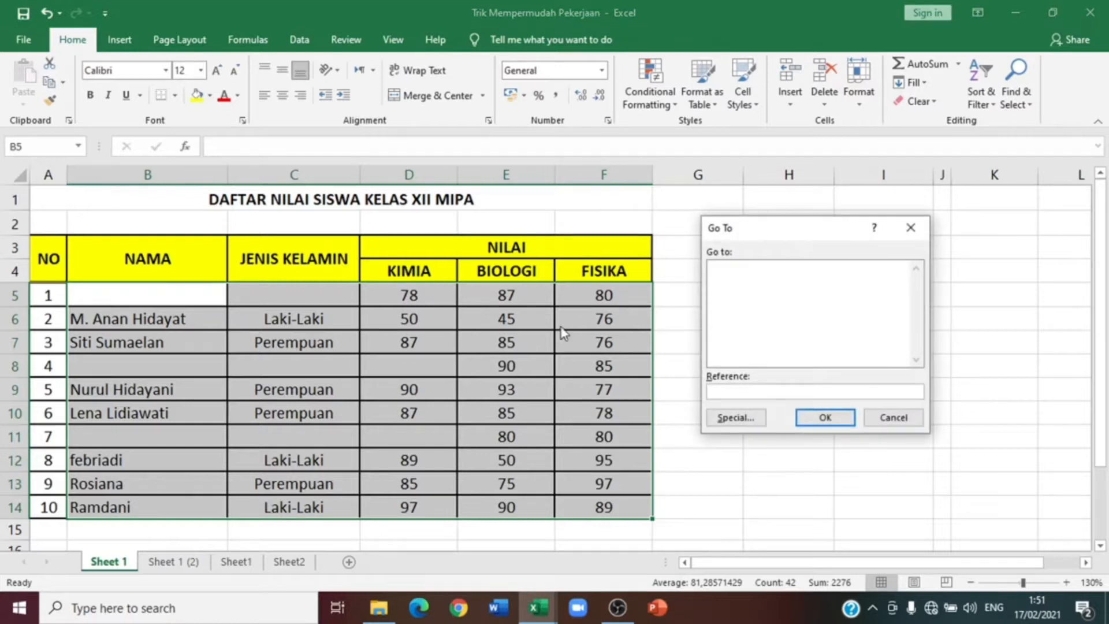
left_click_drag(732, 231, 544, 221)
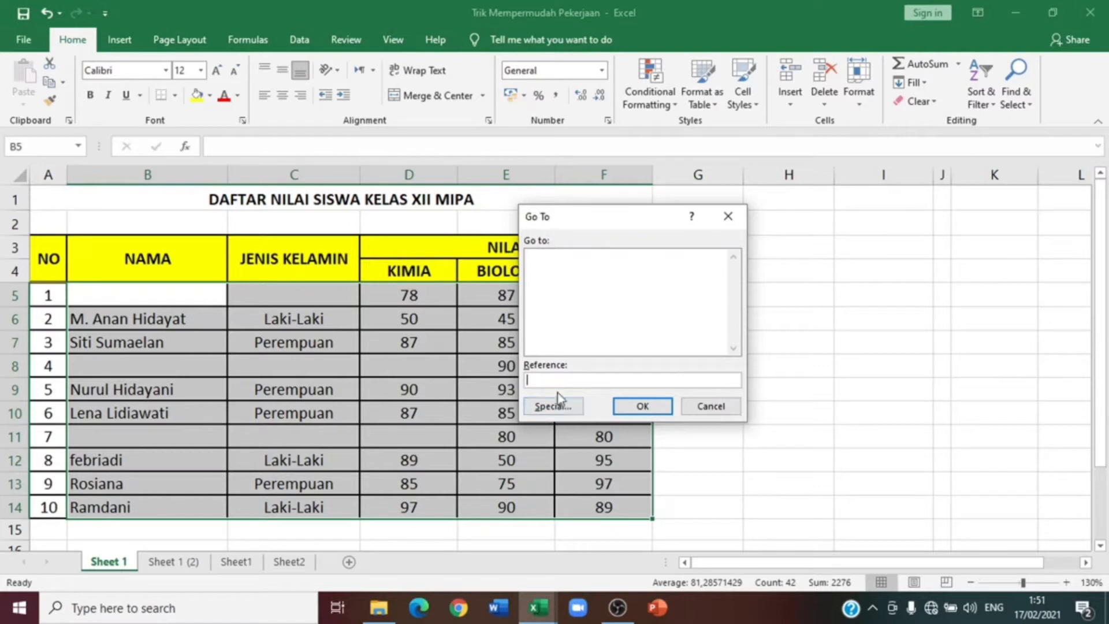
left_click(565, 407)
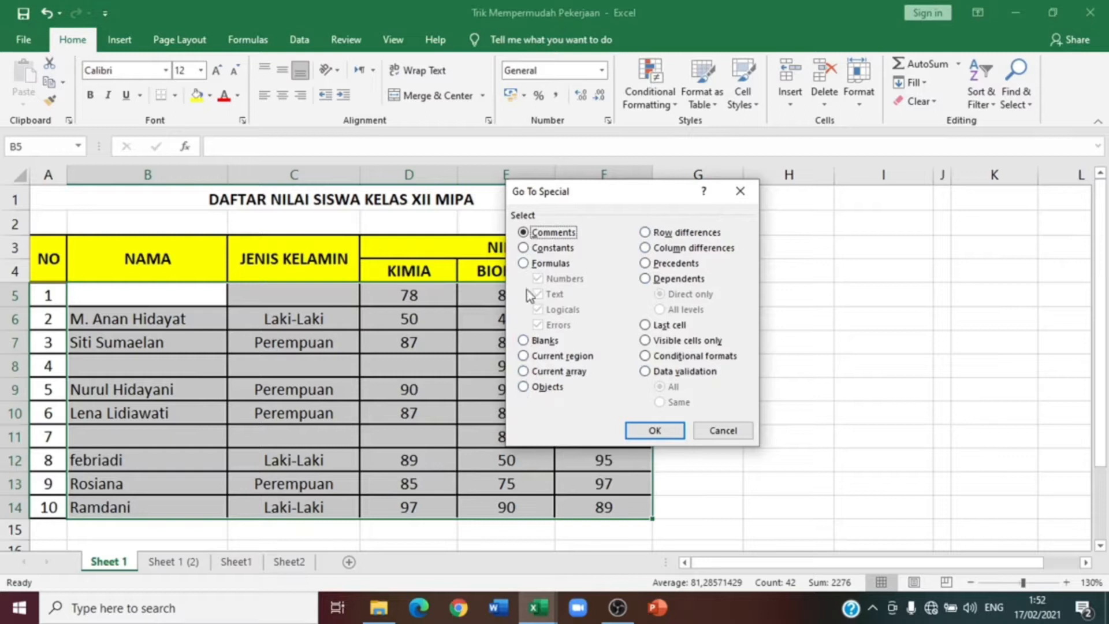
left_click(523, 342)
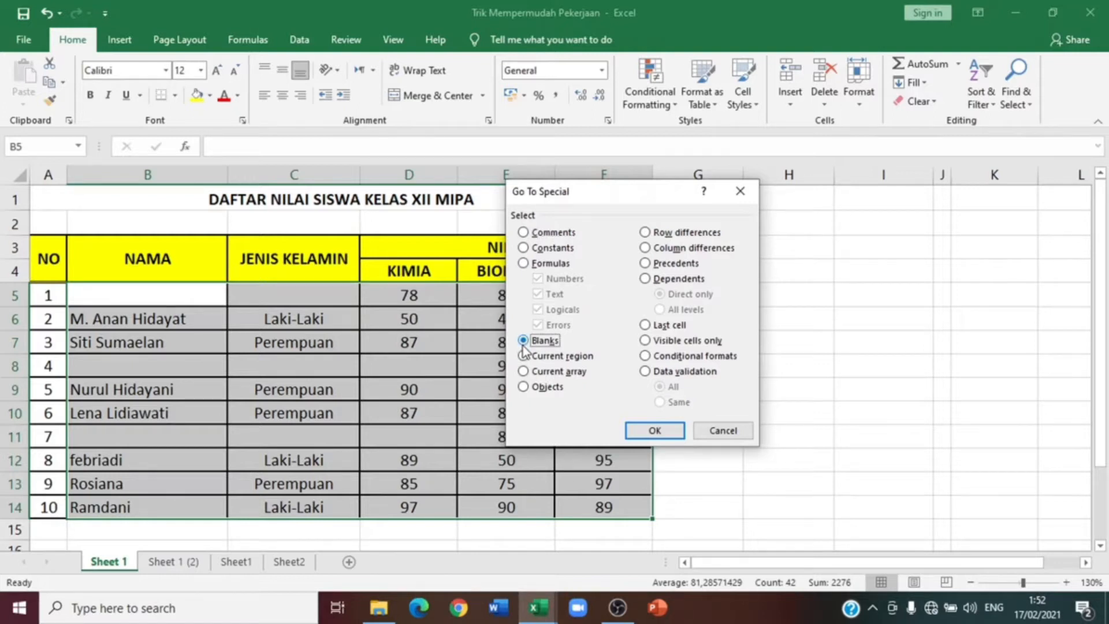
left_click(655, 431)
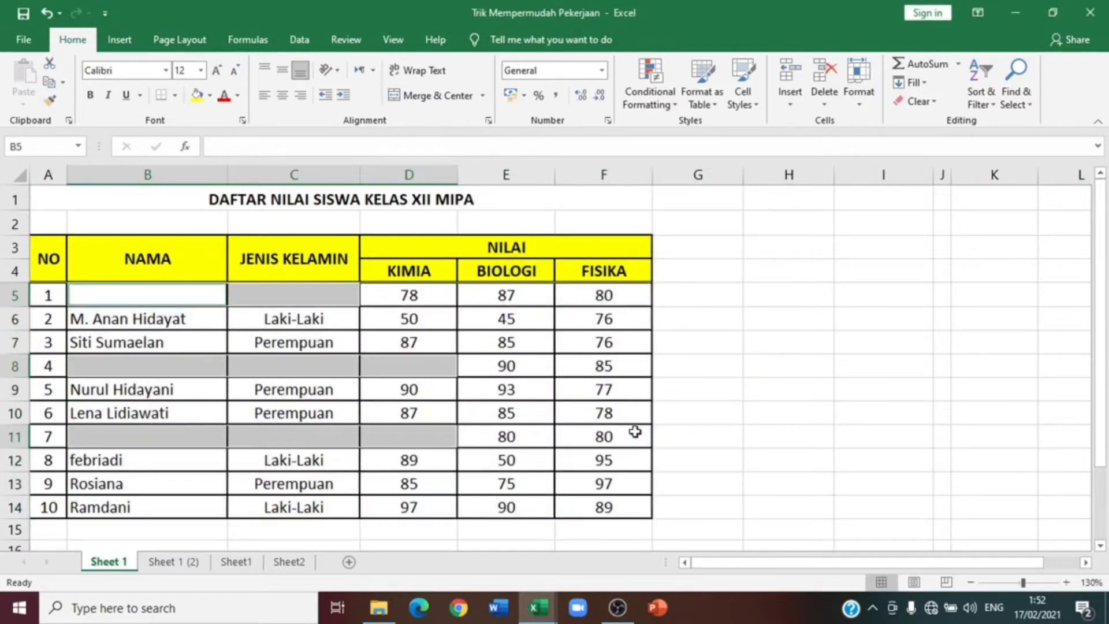
Step: Delete the selected blank cells, shifting the cells below up
right_click(331, 302)
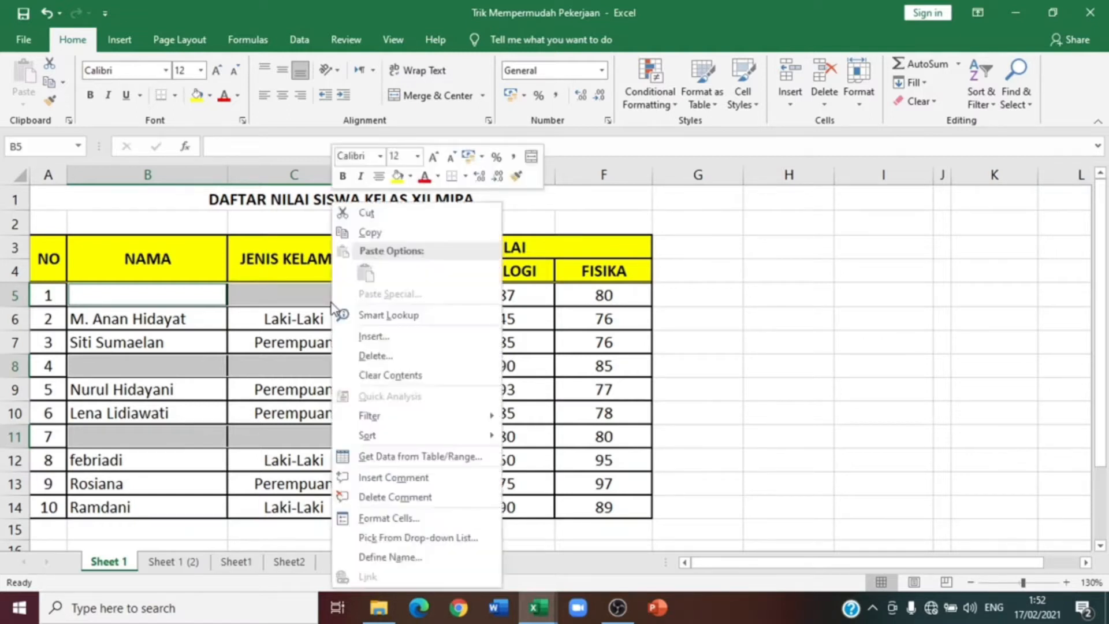
left_click(376, 356)
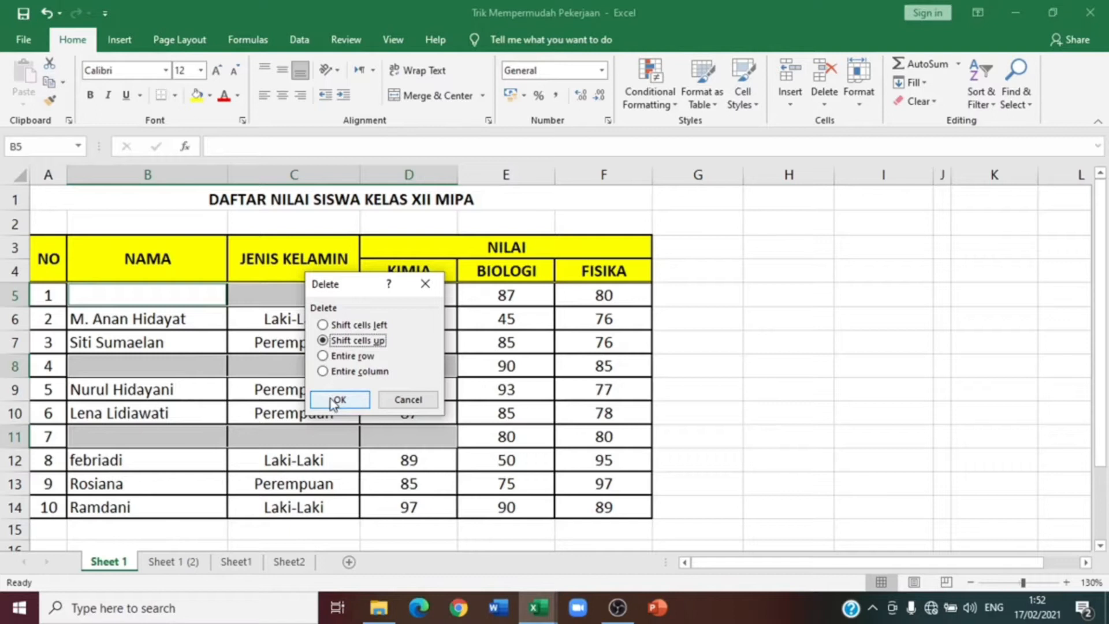
left_click_drag(342, 293, 616, 311)
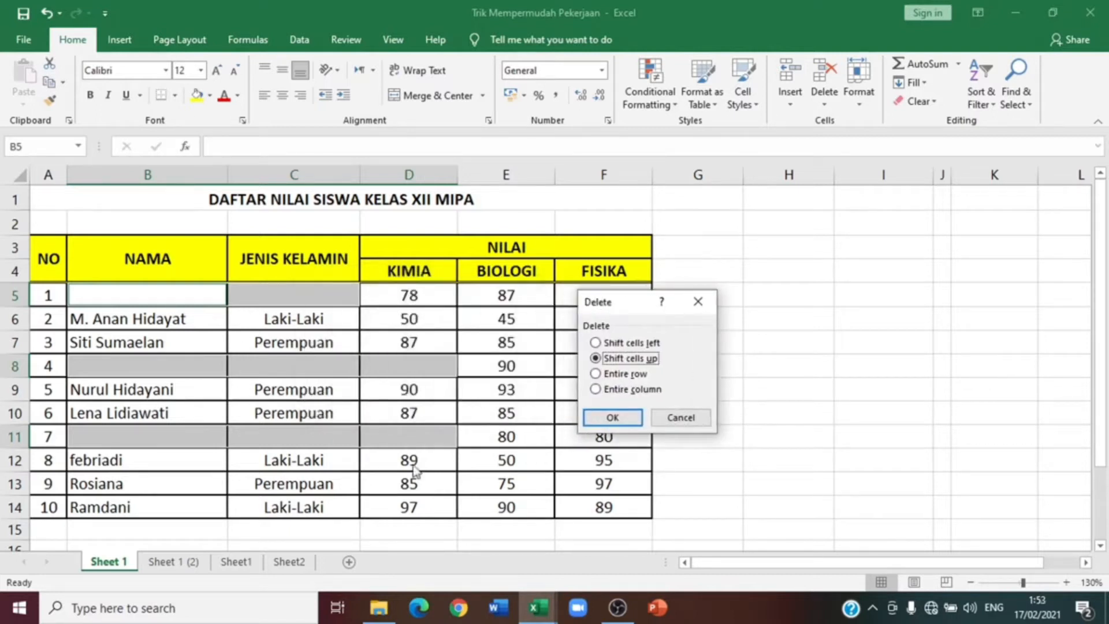
left_click(611, 418)
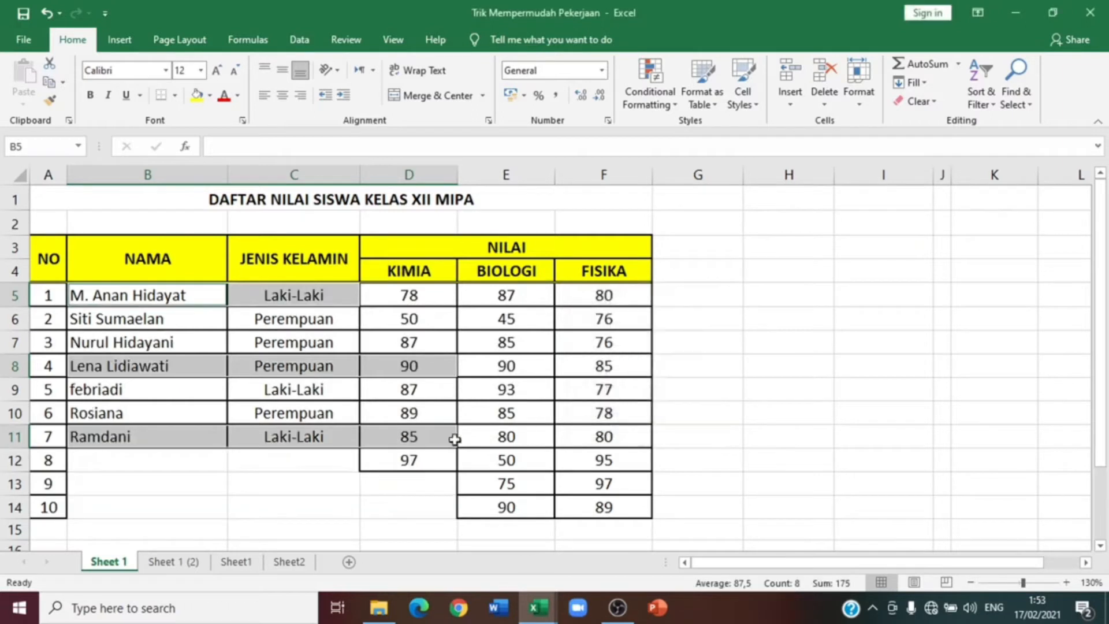
Step: Examine the NAMA, JENIS KELAMIN and KIMIA columns in rows 11 to 14 at the end of the table
left_click(409, 459)
scroll(398, 356, "down", 2)
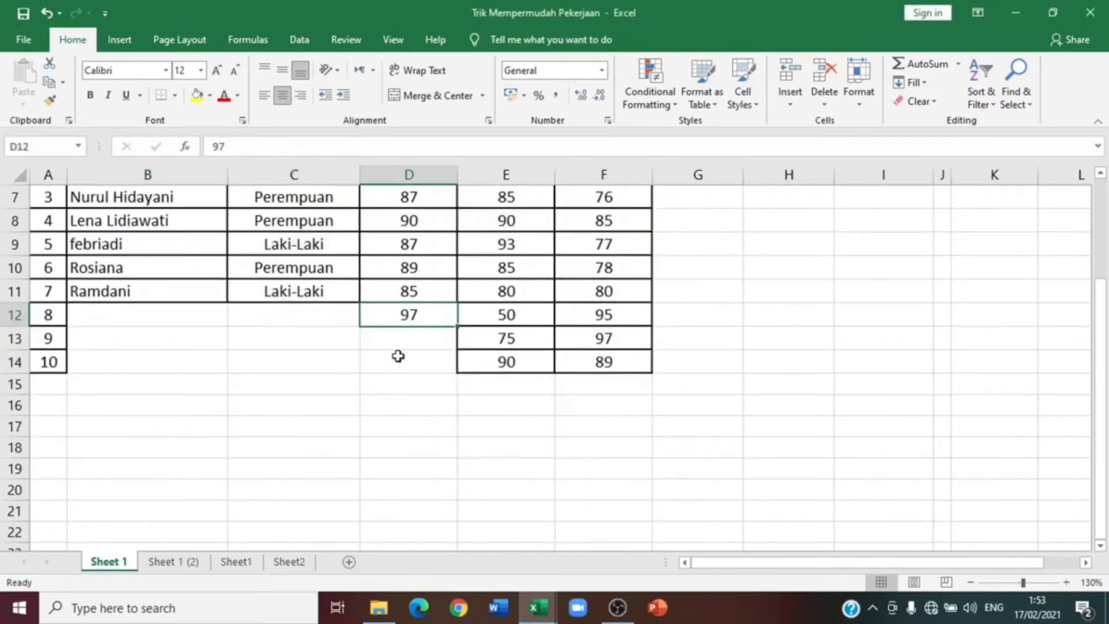
scroll(398, 355, "up", 1)
left_click_drag(434, 435, 374, 433)
left_click(121, 393)
left_click(352, 433)
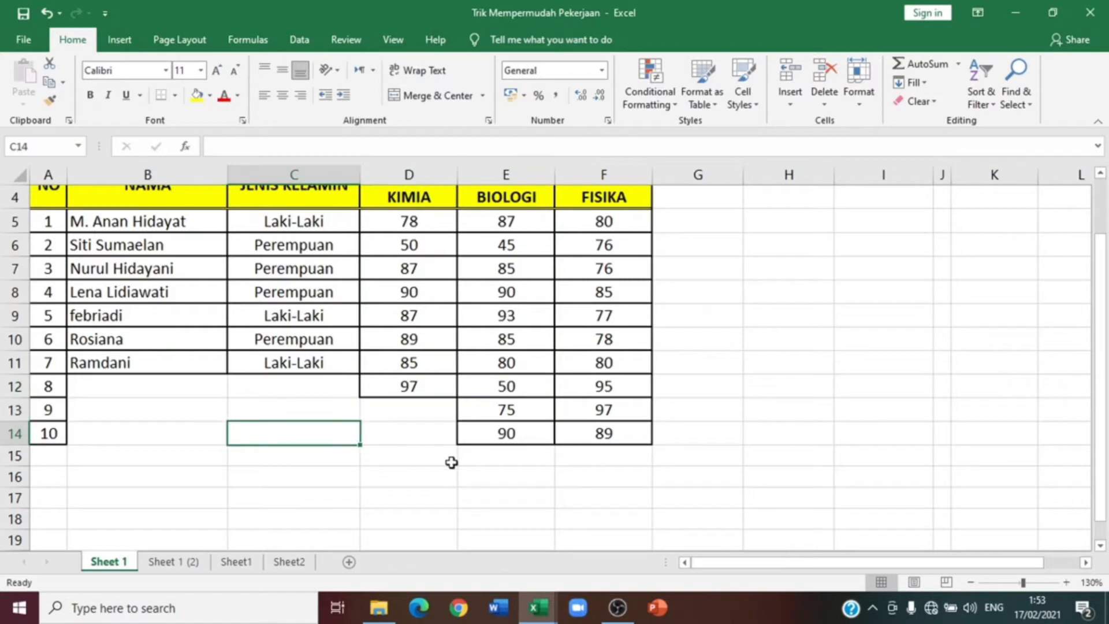
left_click_drag(127, 378, 366, 438)
scroll(81, 397, "up", 1)
scroll(175, 393, "down", 4)
scroll(176, 398, "up", 4)
left_click(149, 456)
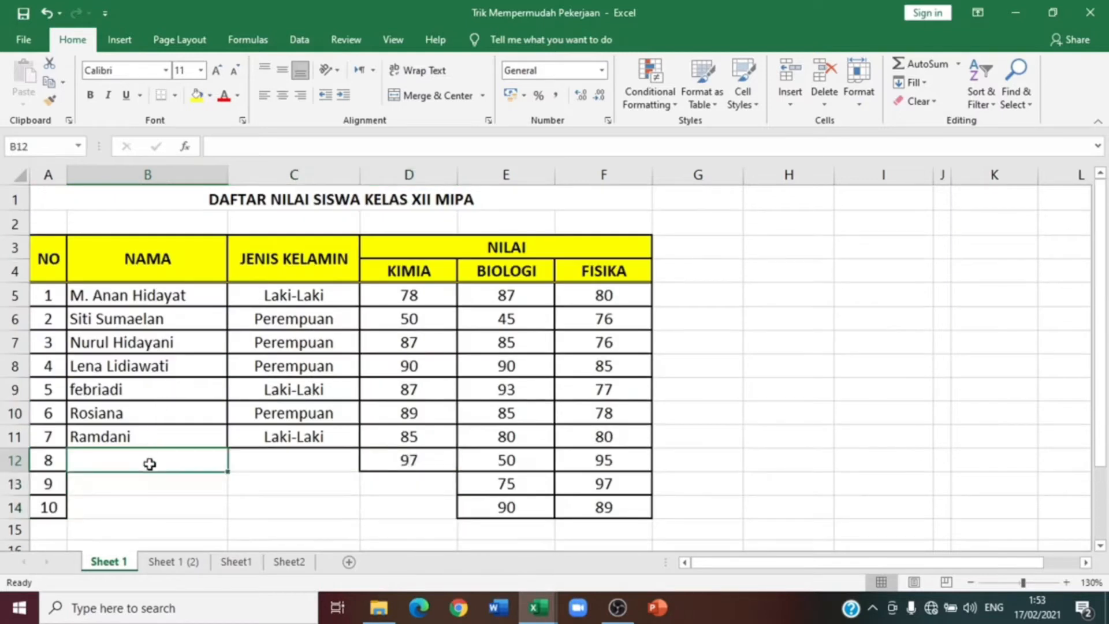
left_click(150, 434)
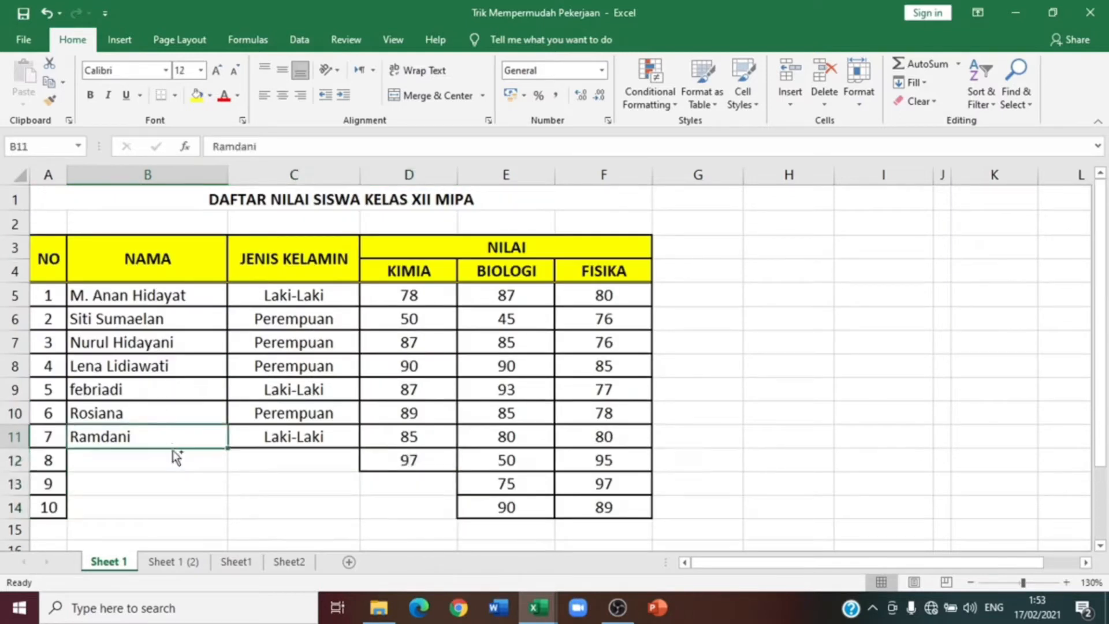
Step: Undo the deletion of the blank cells in the score table
key("ctrl+z")
left_click(187, 414)
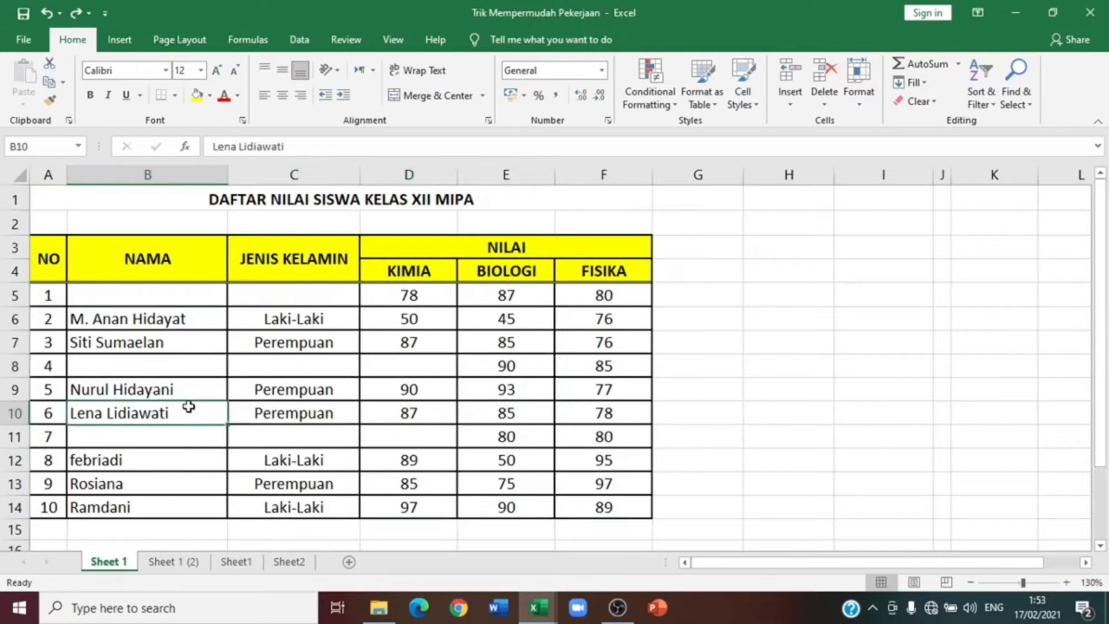
mouse_move(1103, 304)
left_mouse_down()
mouse_move(1103, 335)
mouse_move(1100, 313)
left_mouse_up()
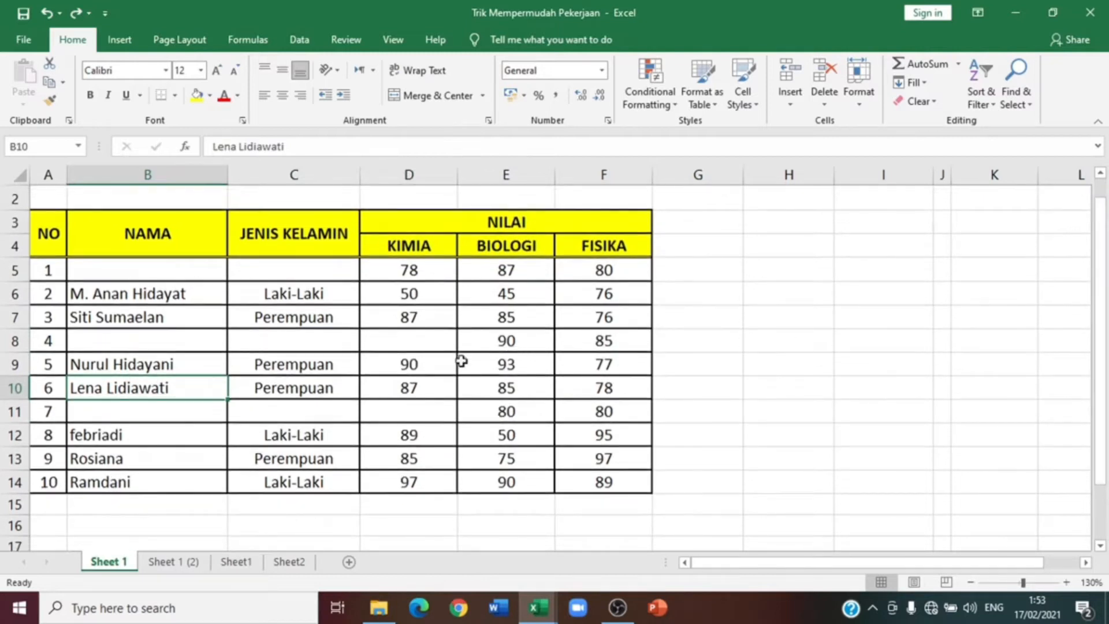
Step: Select only the blank cells in the range B5:F14 again through Go To Special with the Blanks option
left_click(108, 275)
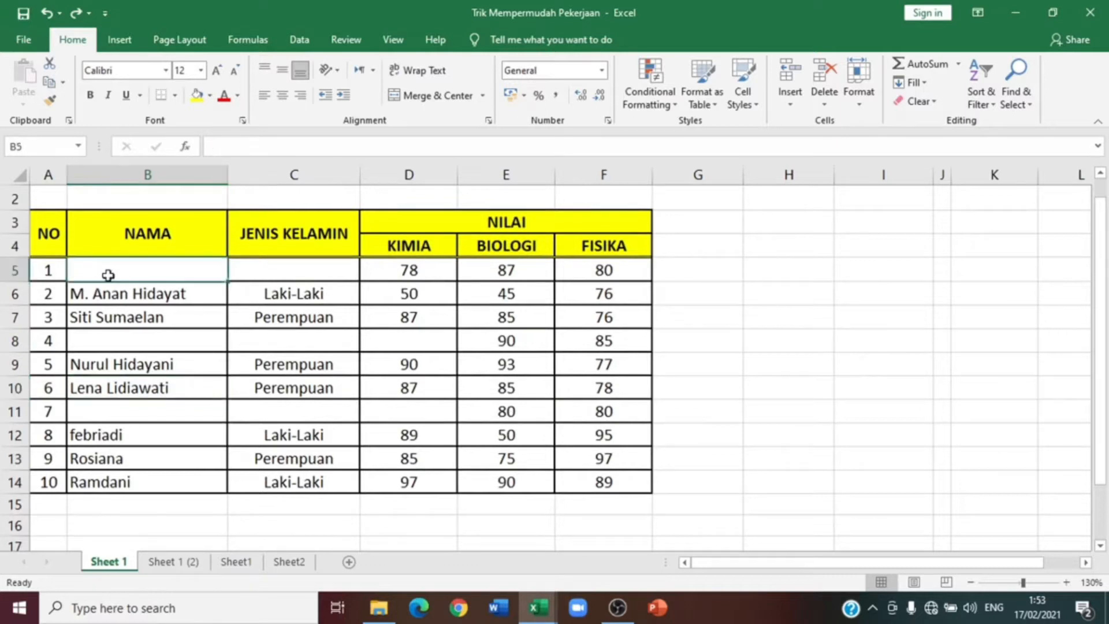
left_click_drag(108, 274, 317, 459)
left_click(222, 372)
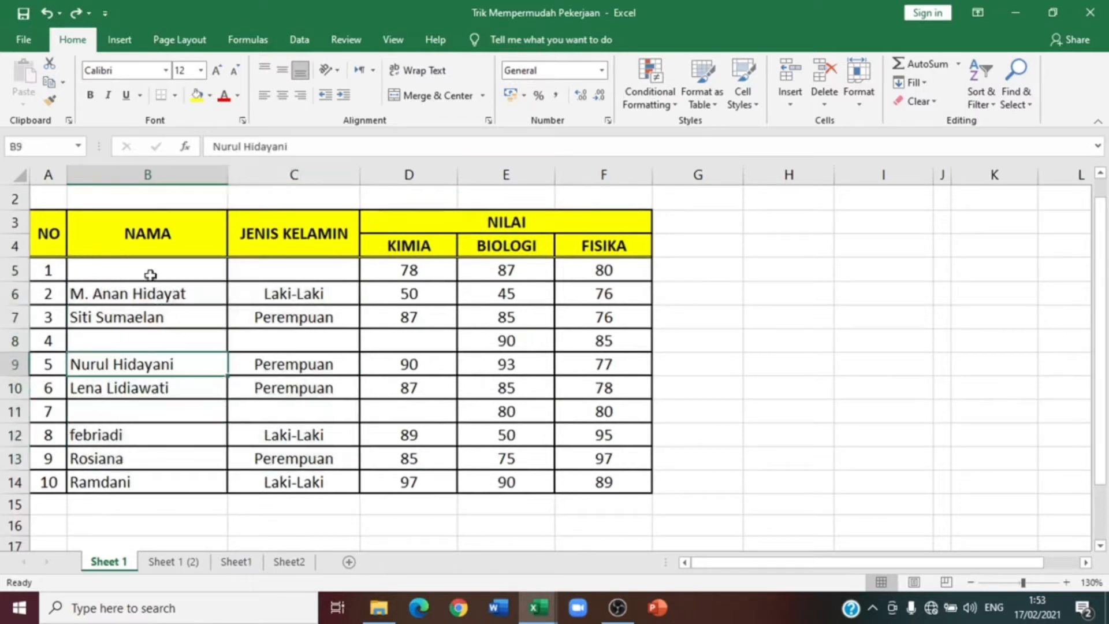
left_click_drag(142, 267, 578, 483)
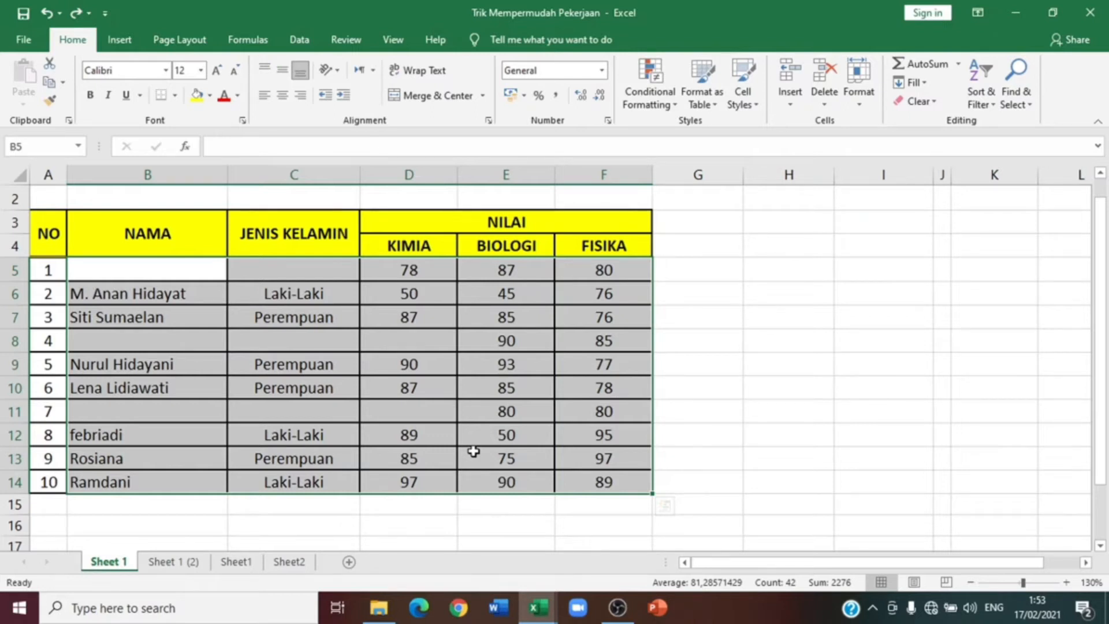
key("ctrl+g")
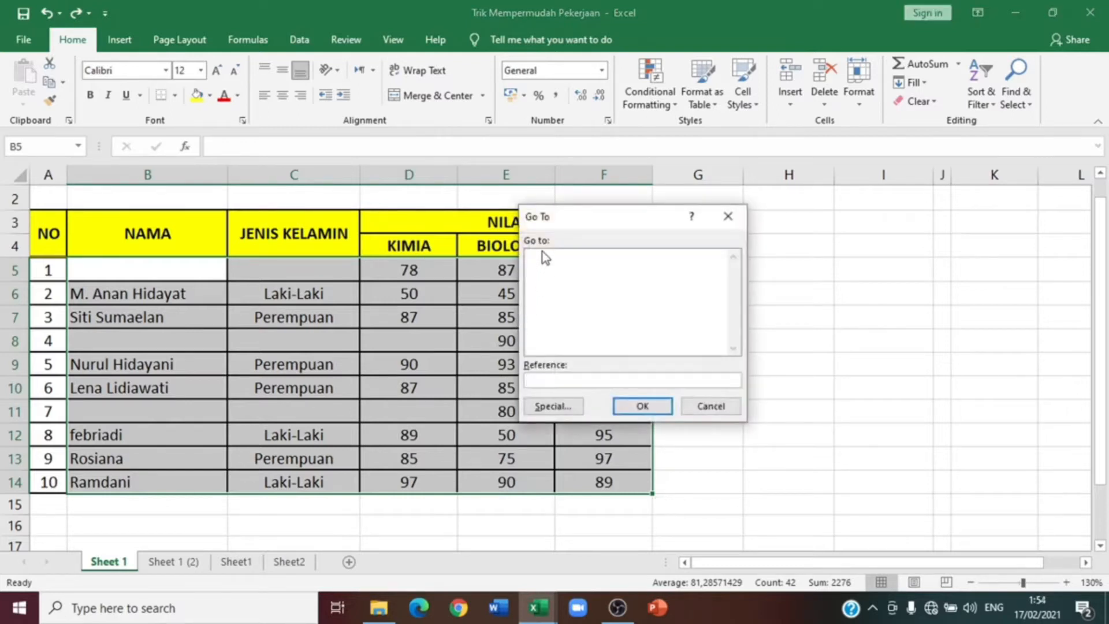
left_click(555, 408)
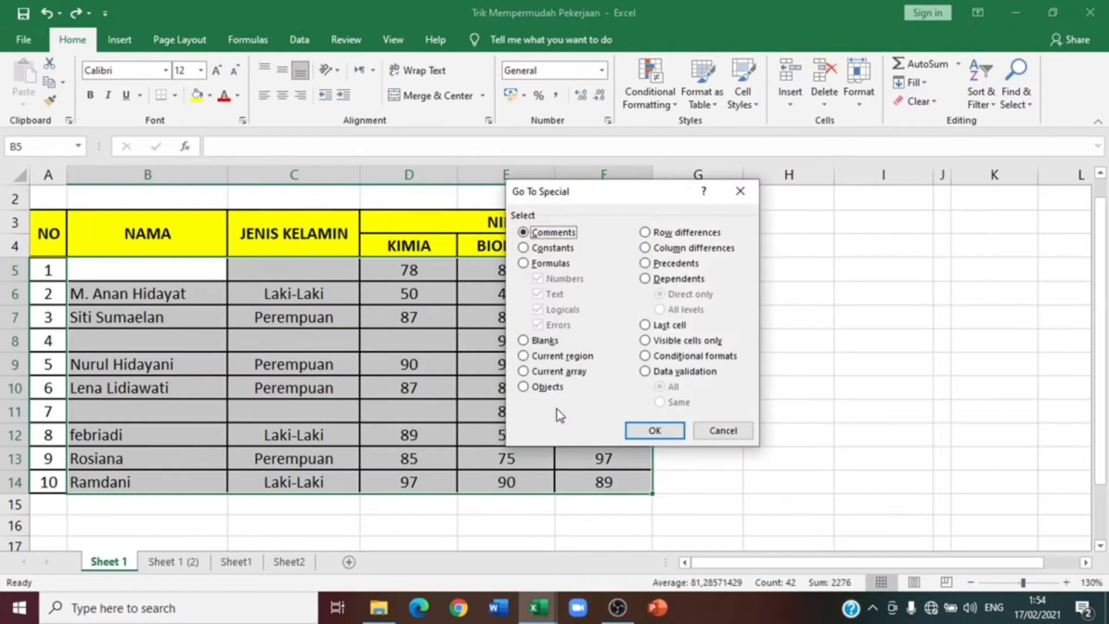
left_click(525, 342)
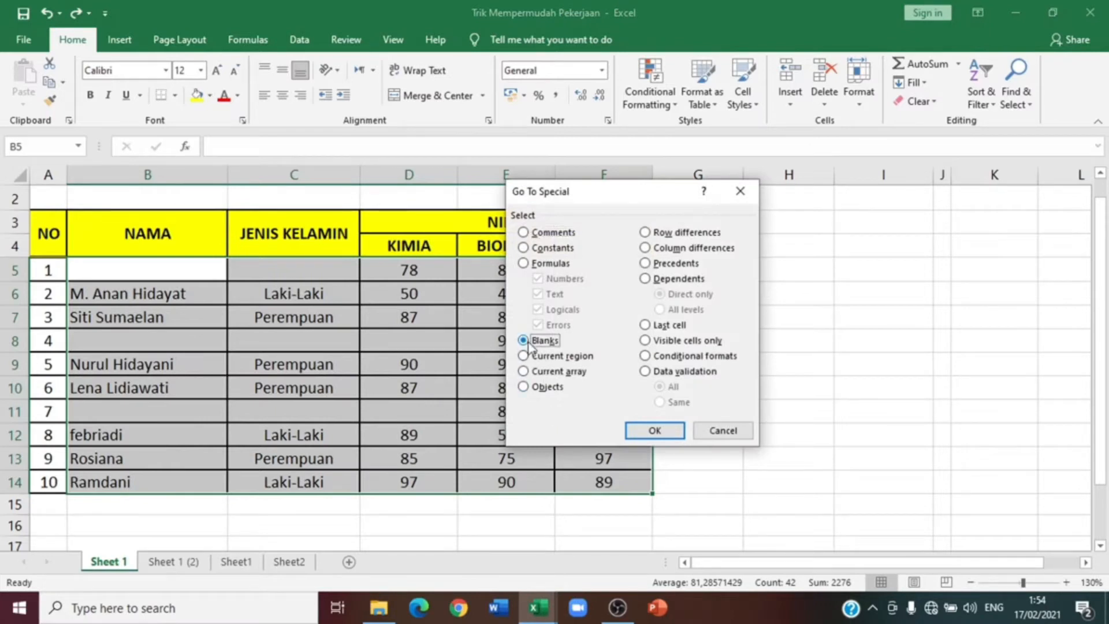
left_click(655, 432)
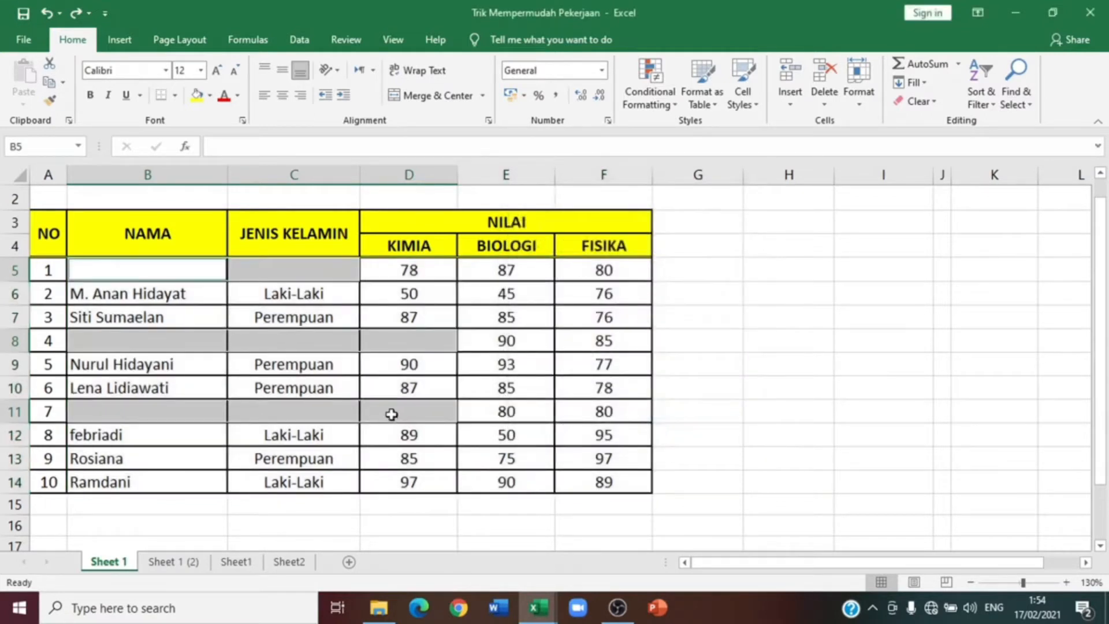
Step: Delete all selected blank cells at once with the Shift cells up option
right_click(379, 351)
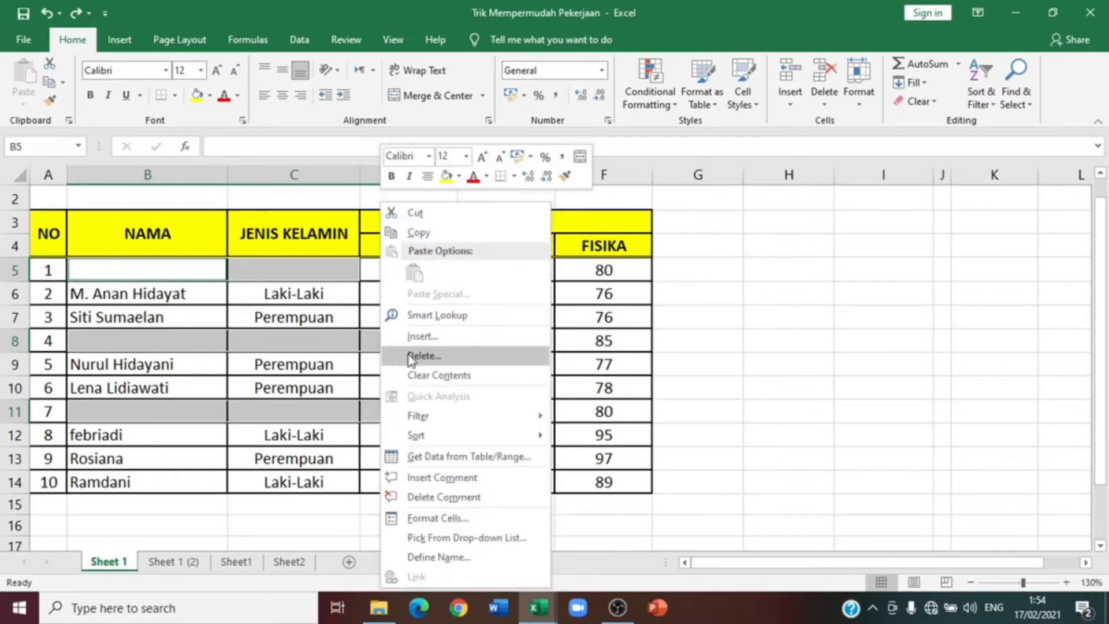
left_click(407, 355)
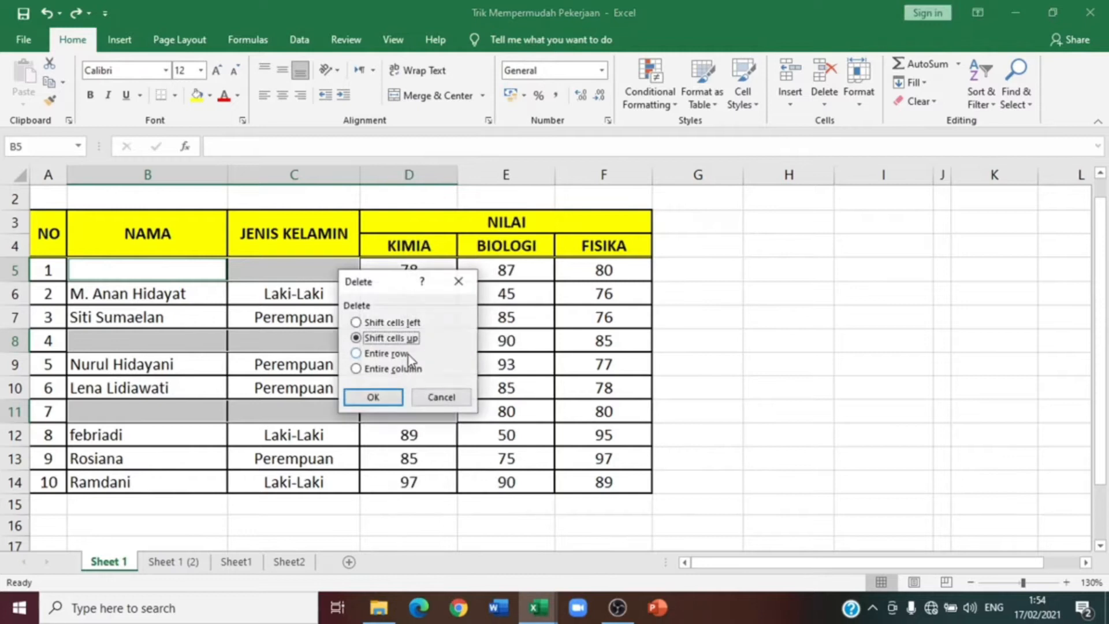
left_click(375, 398)
left_click(762, 404)
Step: Examine rows 12 to 14 of the table on Sheet 1, and the score table with blank cells on Sheet 1 (2)
left_click_drag(139, 446, 606, 476)
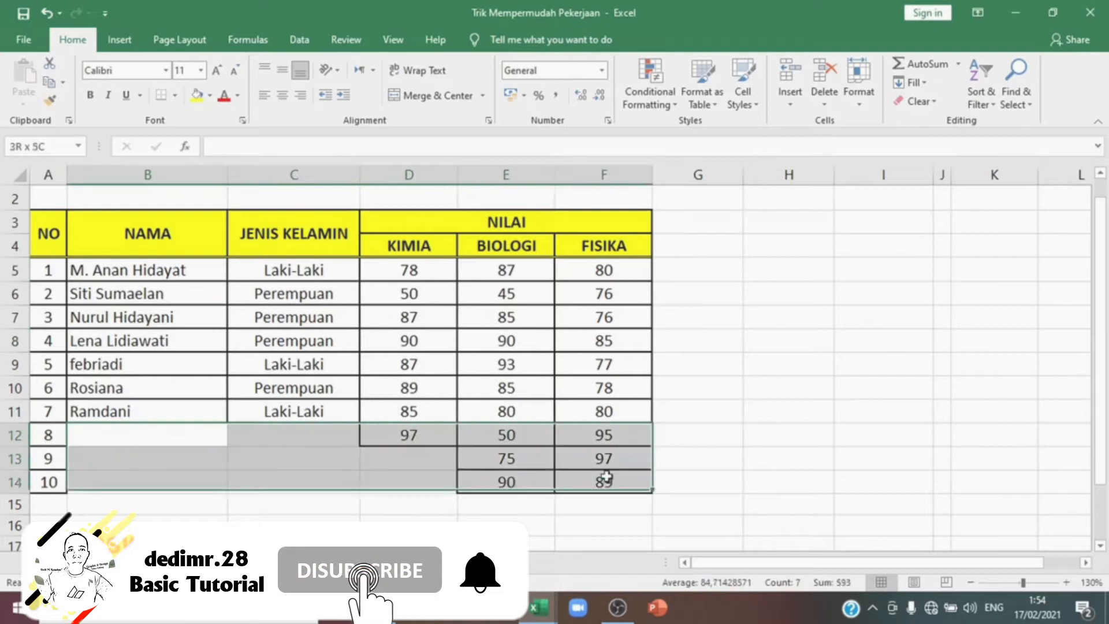
left_click(823, 480)
left_click_drag(145, 439, 404, 473)
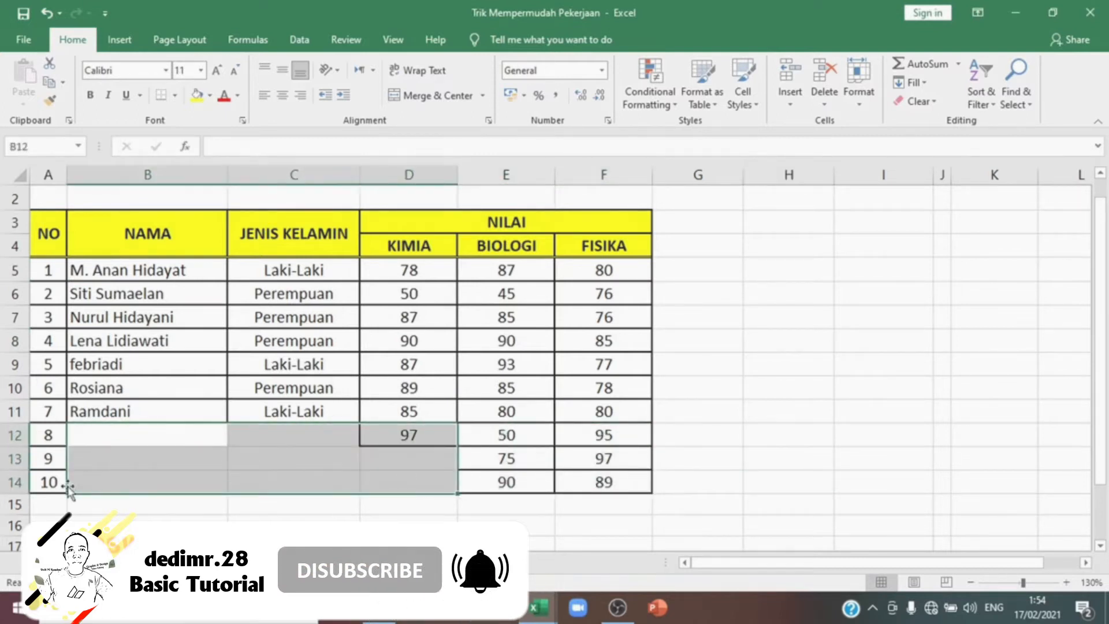
left_click_drag(74, 485, 622, 445)
left_click(619, 430)
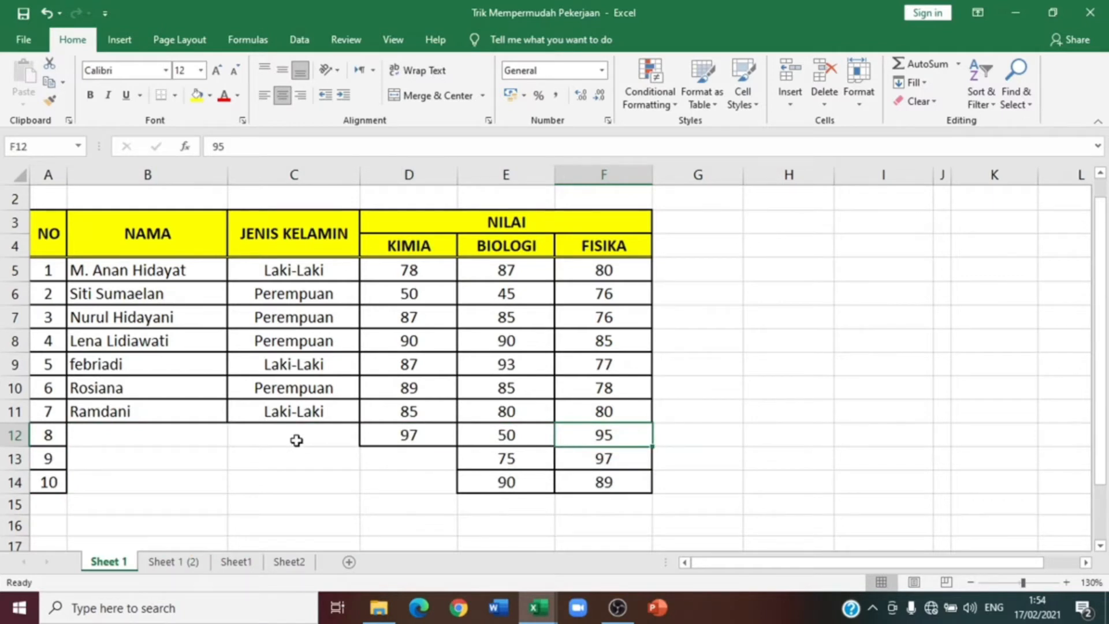
left_click(164, 563)
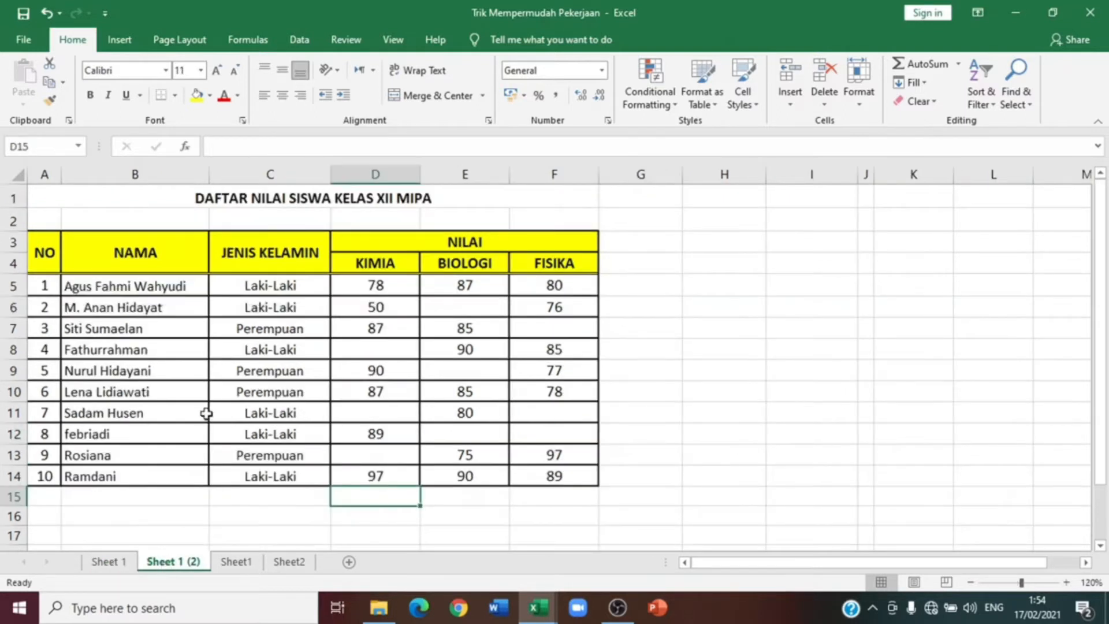
left_click(1066, 582)
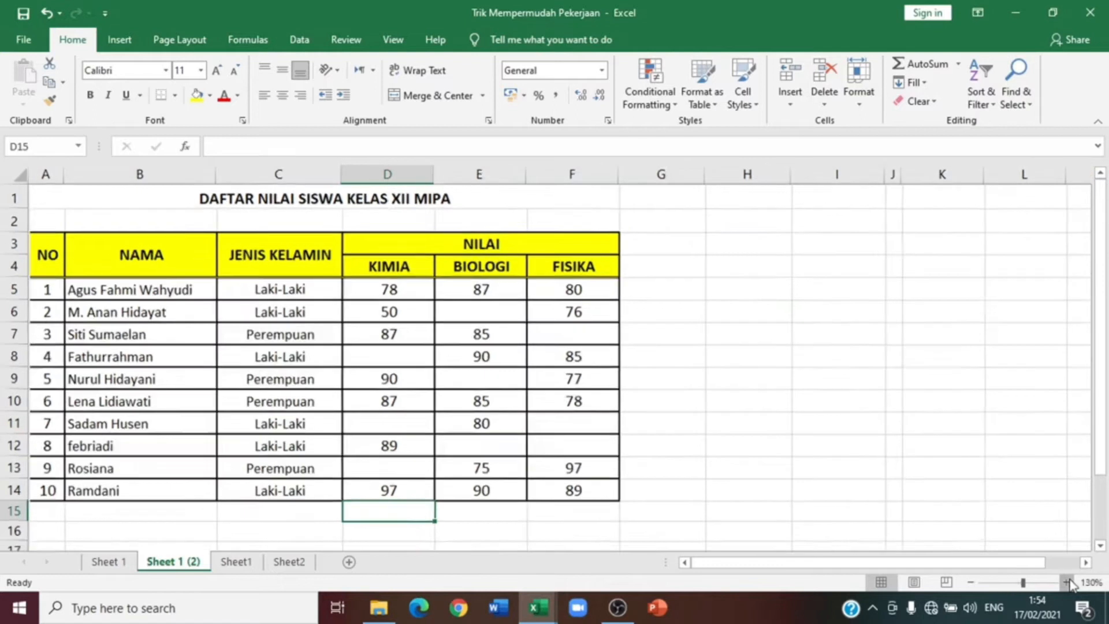
left_click(1066, 582)
left_click(873, 502)
scroll(873, 503, "up", 1)
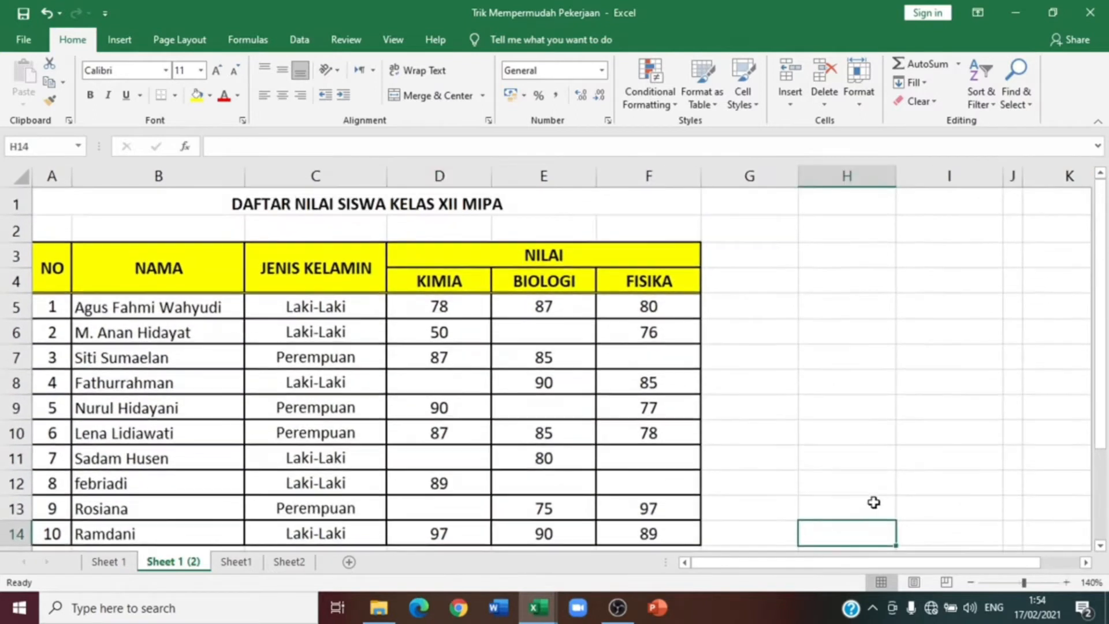
left_click(970, 583)
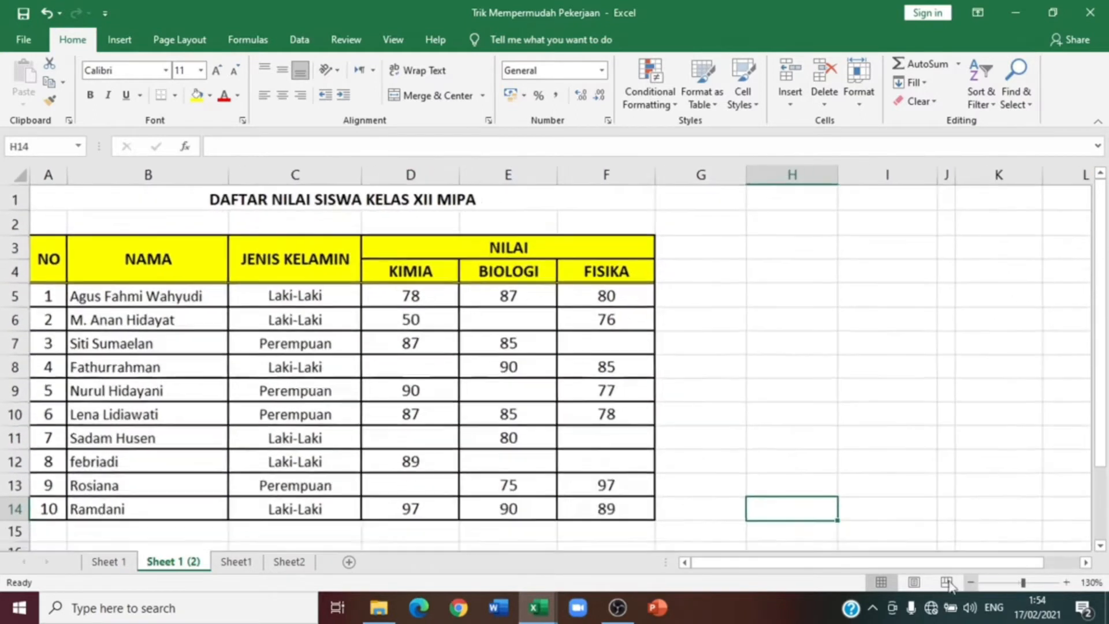
Step: Return to Sheet 1 and undo the deletion of its blank cells
left_click(109, 561)
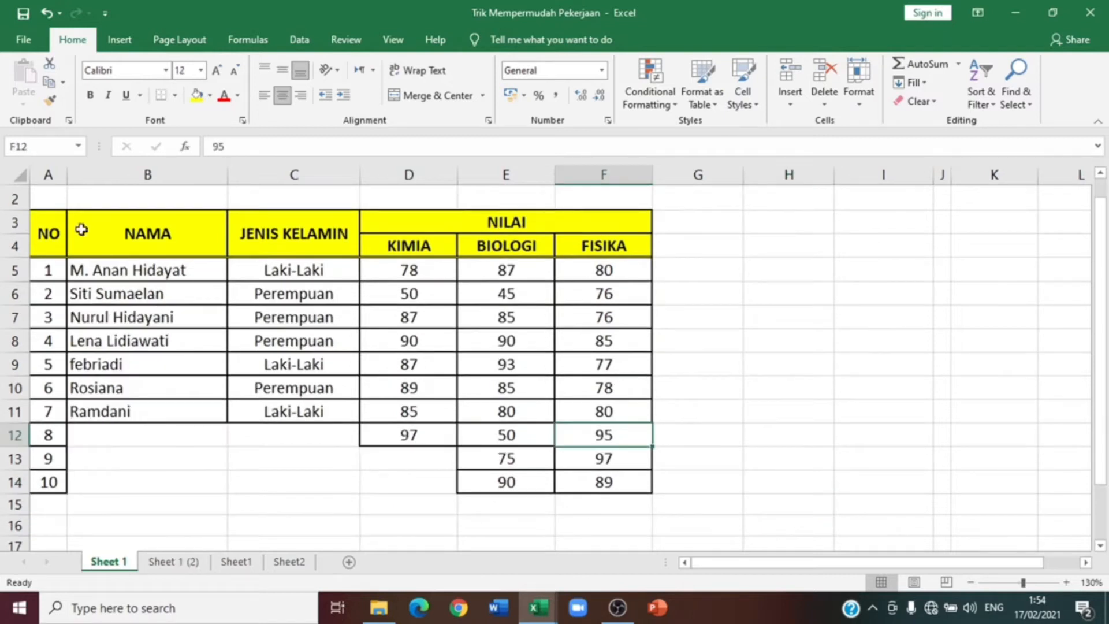
key("ctrl+z")
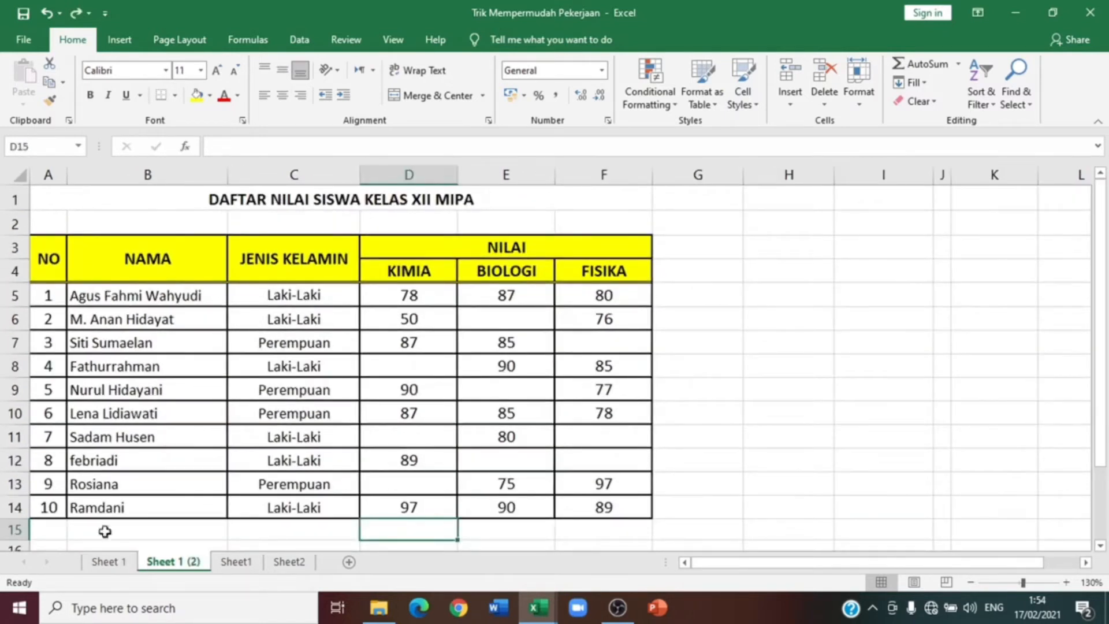
Step: Compare the student score table on Sheet 1 with the one on Sheet 1 (2), including the header and data ranges
left_click(106, 562)
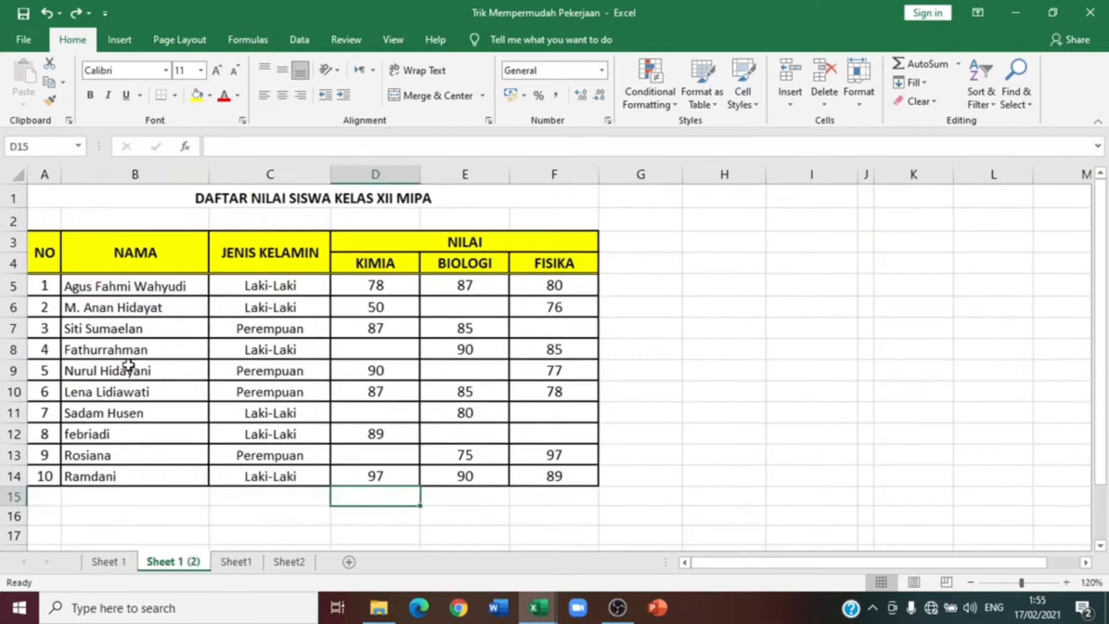
left_click(112, 562)
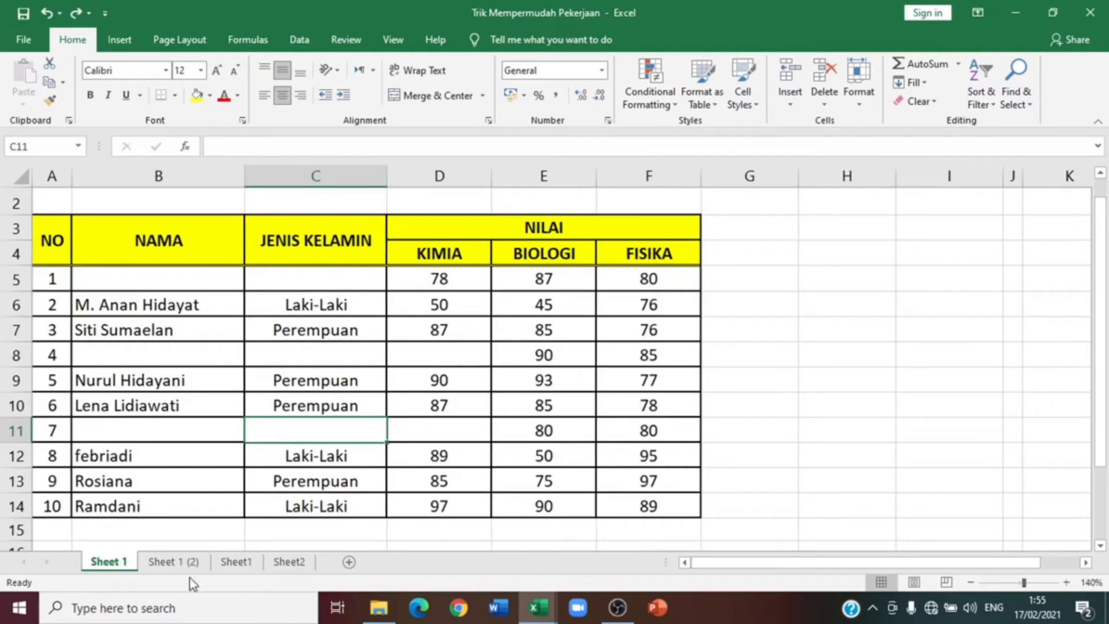
left_click(168, 562)
left_click(186, 287)
left_click(112, 561)
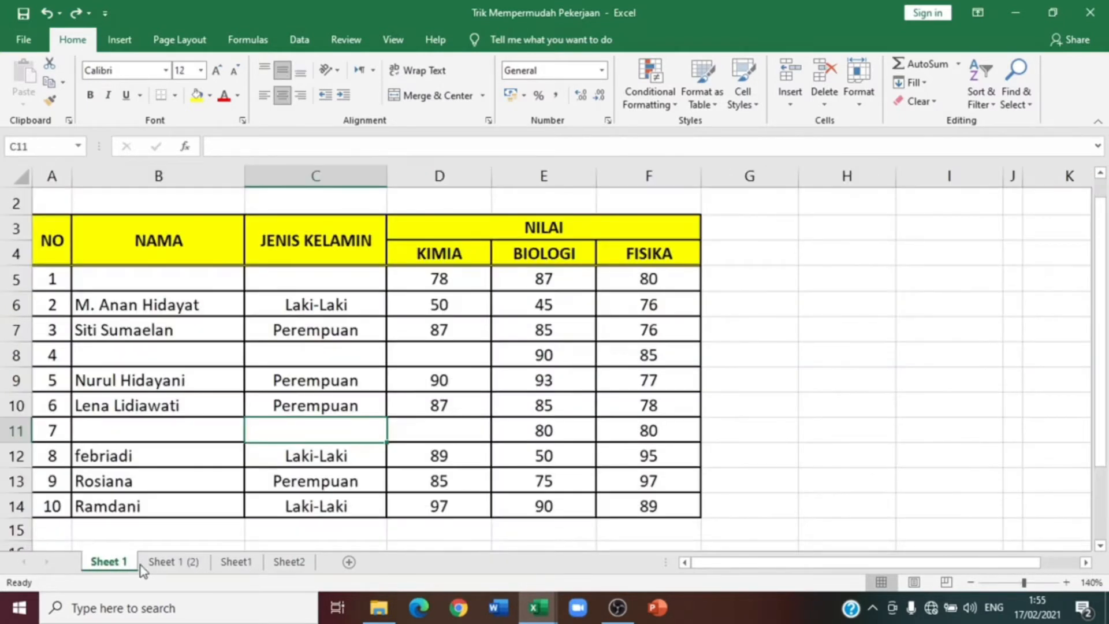
left_click_drag(159, 287, 664, 504)
left_click(169, 562)
left_click_drag(134, 252, 577, 497)
left_click(1066, 582)
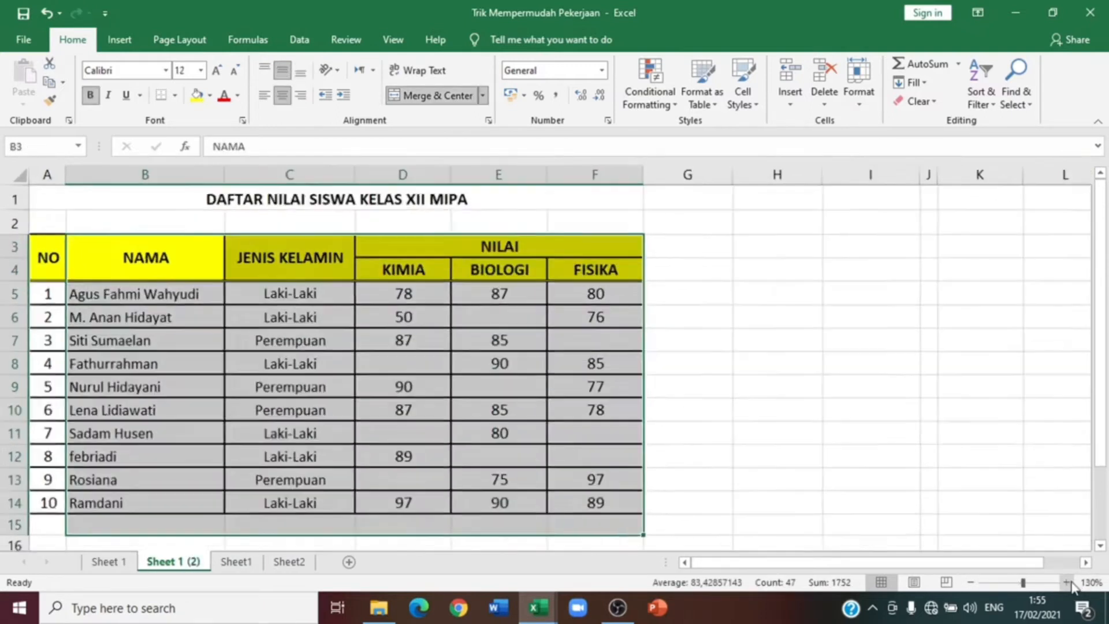
left_click(443, 529)
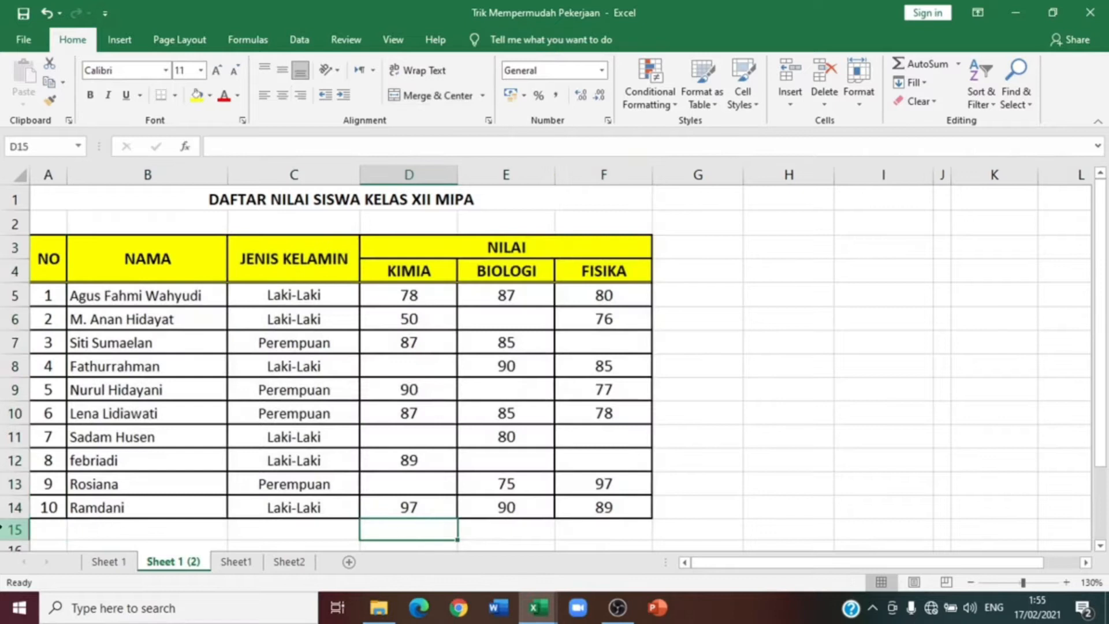
Step: Examine the blank cells of the name, gender and KIMIA columns in rows 5, 8 and 11 on Sheet 1
left_click(110, 561)
left_click(176, 355)
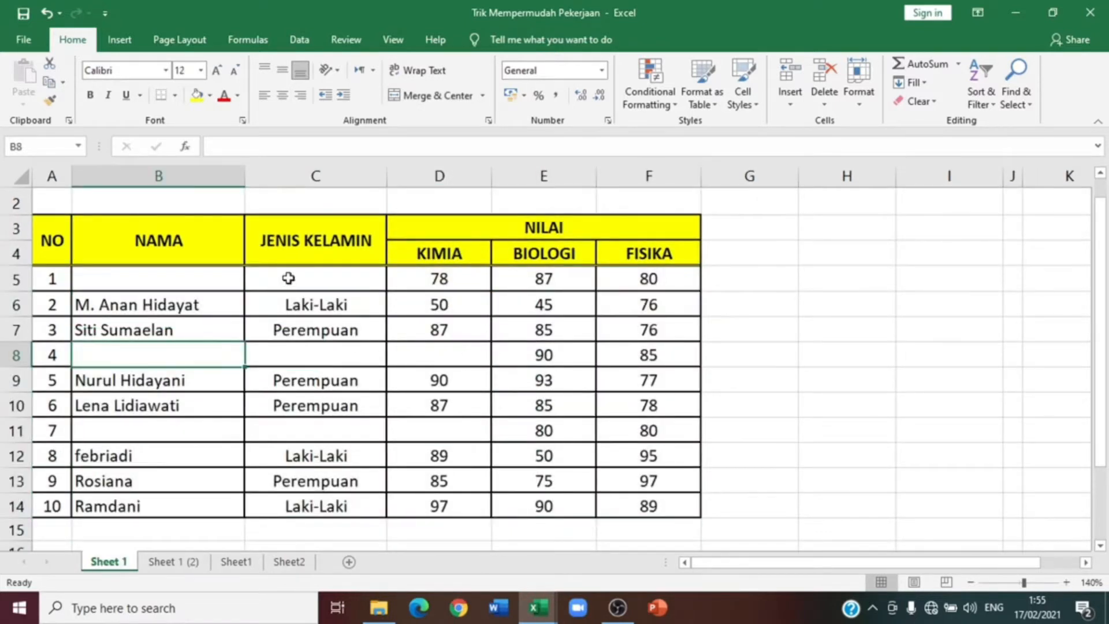
left_click(81, 277)
left_click(329, 284)
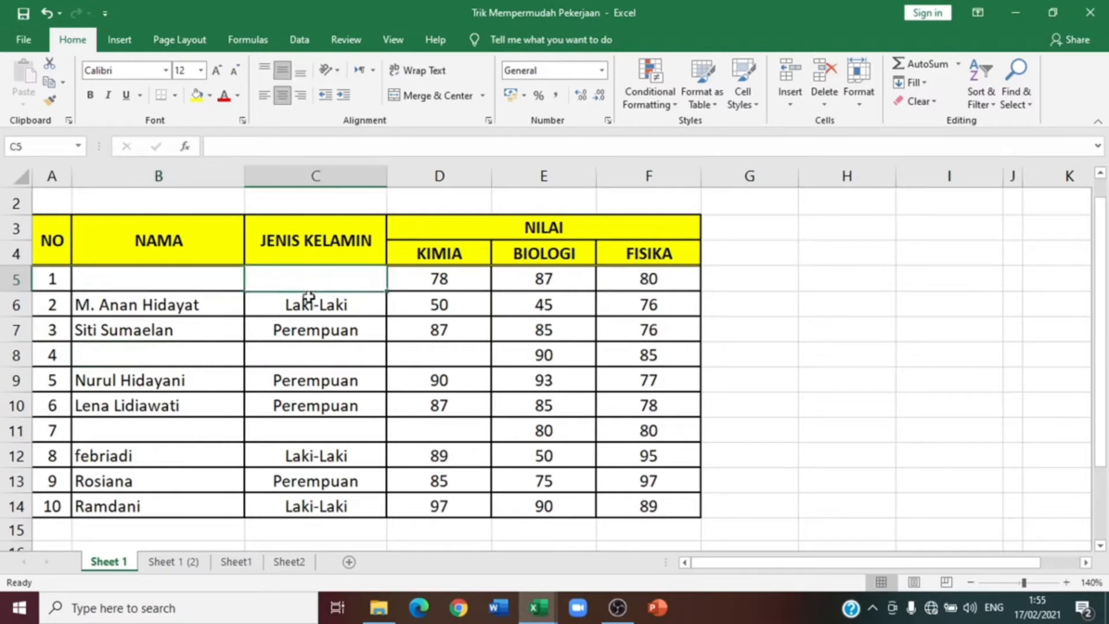
left_click(208, 361)
left_click(312, 361)
left_click(283, 286)
left_click(183, 277)
left_click(164, 428)
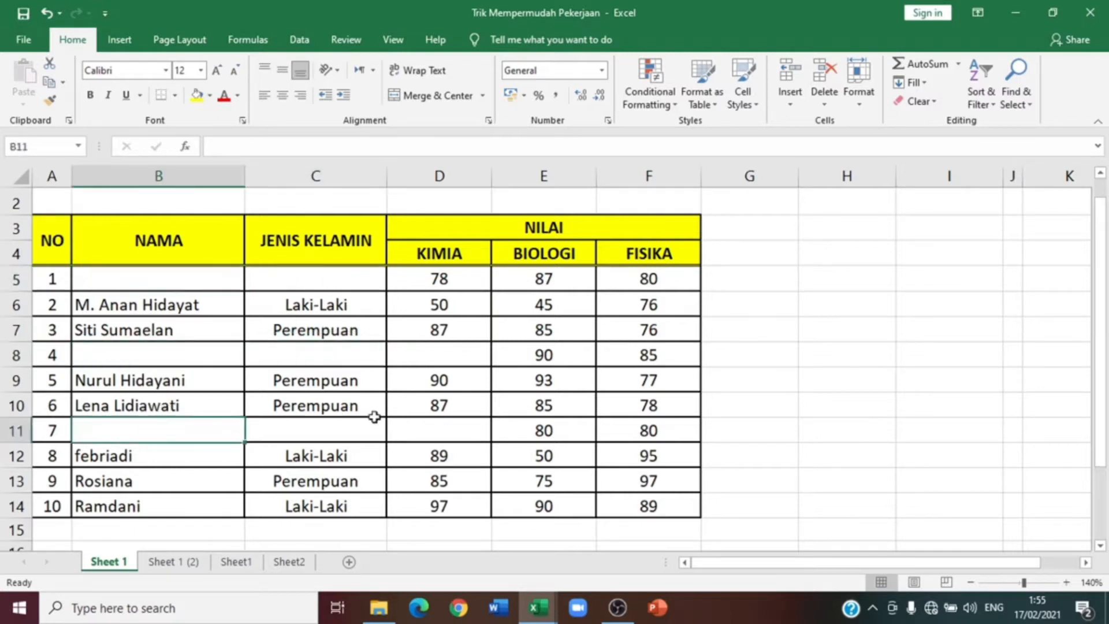
left_click(416, 428)
left_click(416, 354)
Step: Examine the blank score cells D8, E6 and F7 on Sheet 1 (2) and the student name in row 6
left_click(167, 563)
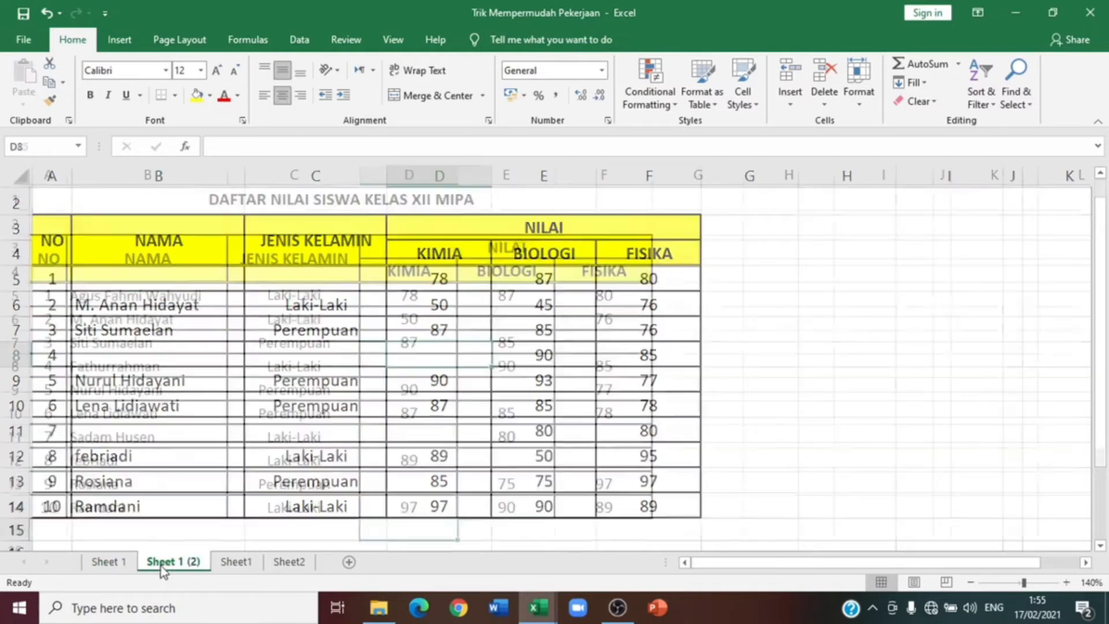
left_click(384, 366)
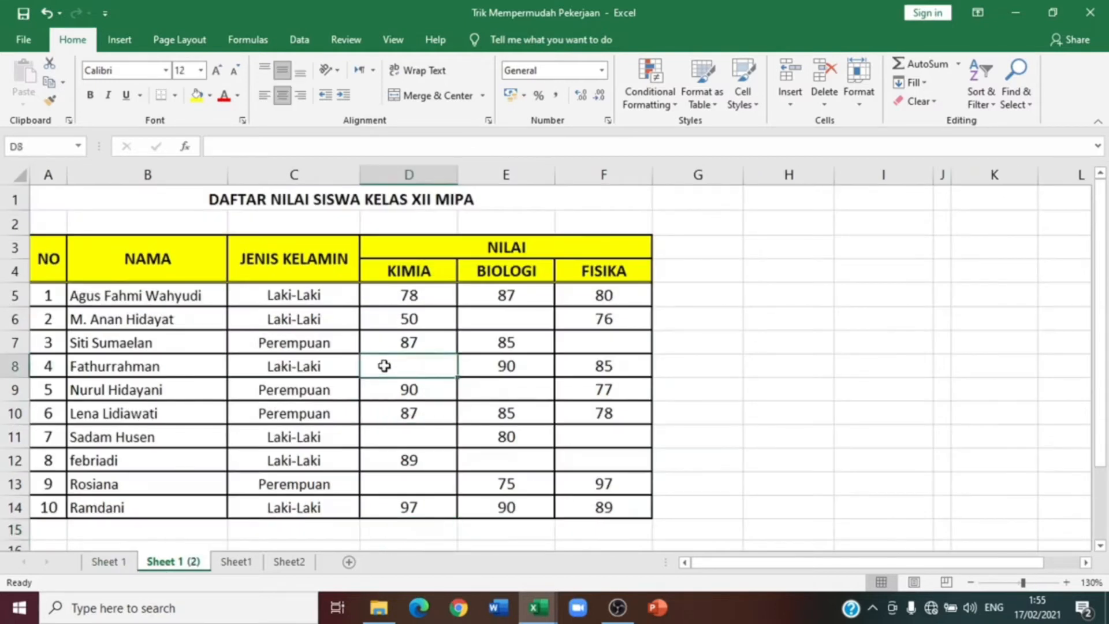
left_click(500, 318)
left_click(591, 349)
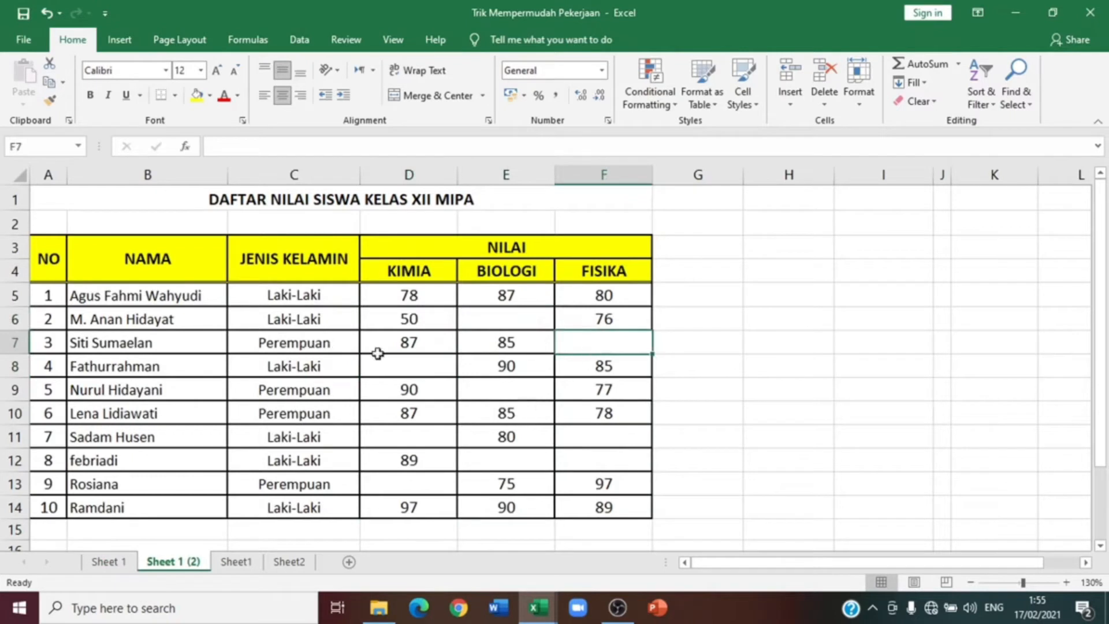
left_click(127, 321)
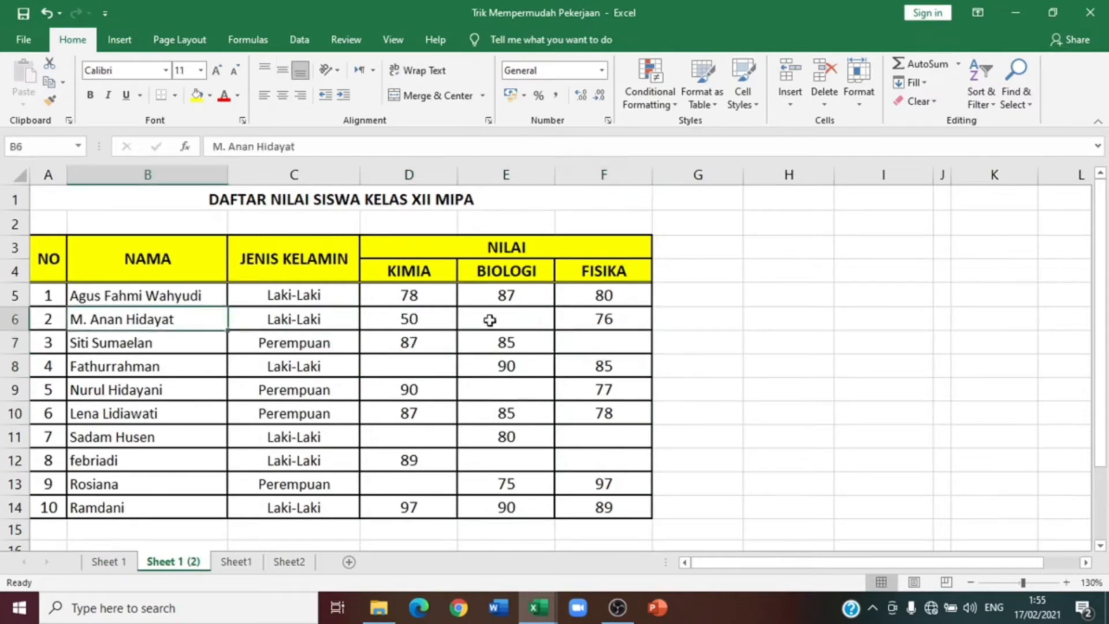
left_click(490, 320)
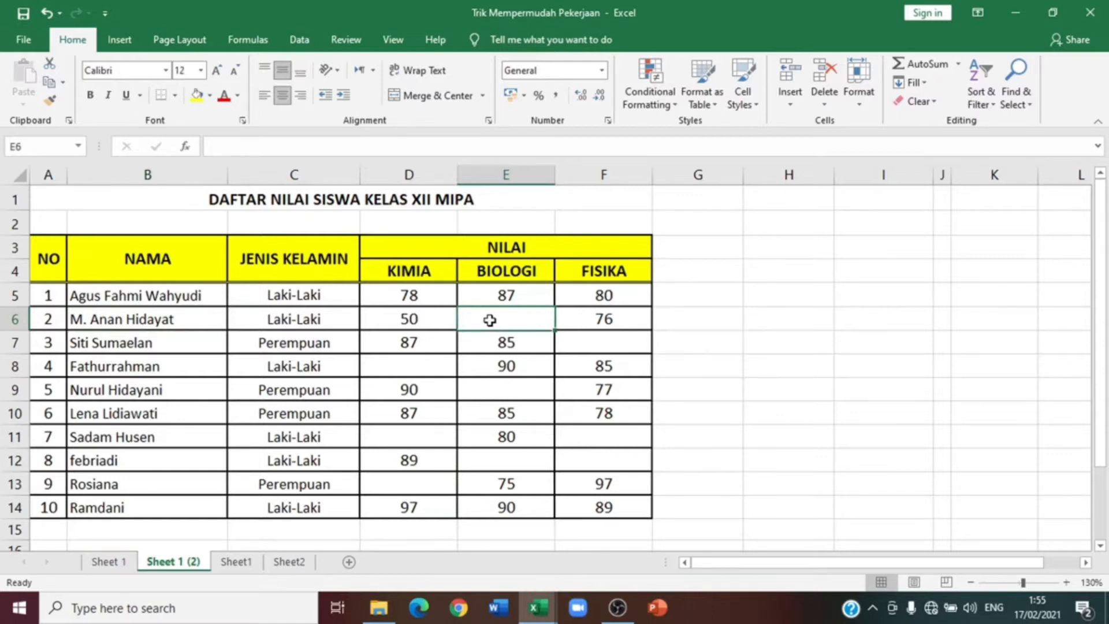
Step: Enter 0 individually in the blank score cells E6, F7 and D8 on Sheet 1 (2)
left_click(525, 335)
left_click(525, 320)
type("0")
left_click(618, 348)
type("0")
left_click(398, 367)
type("0")
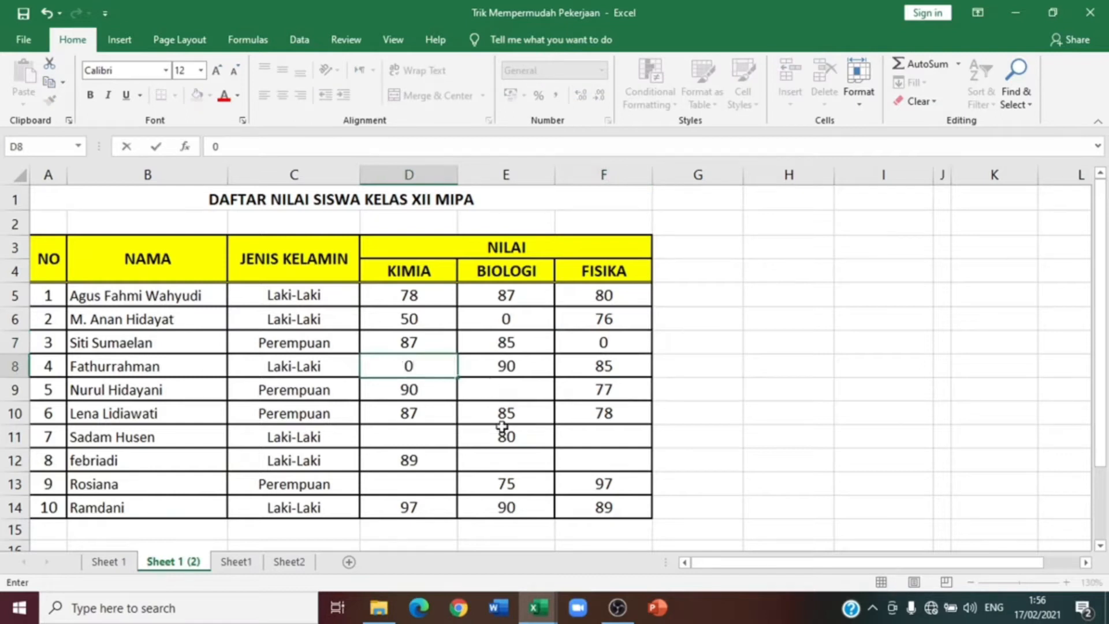
Step: Clear the zeros from cells D8, F7 and E6
key("BackSpace")
left_click(607, 339)
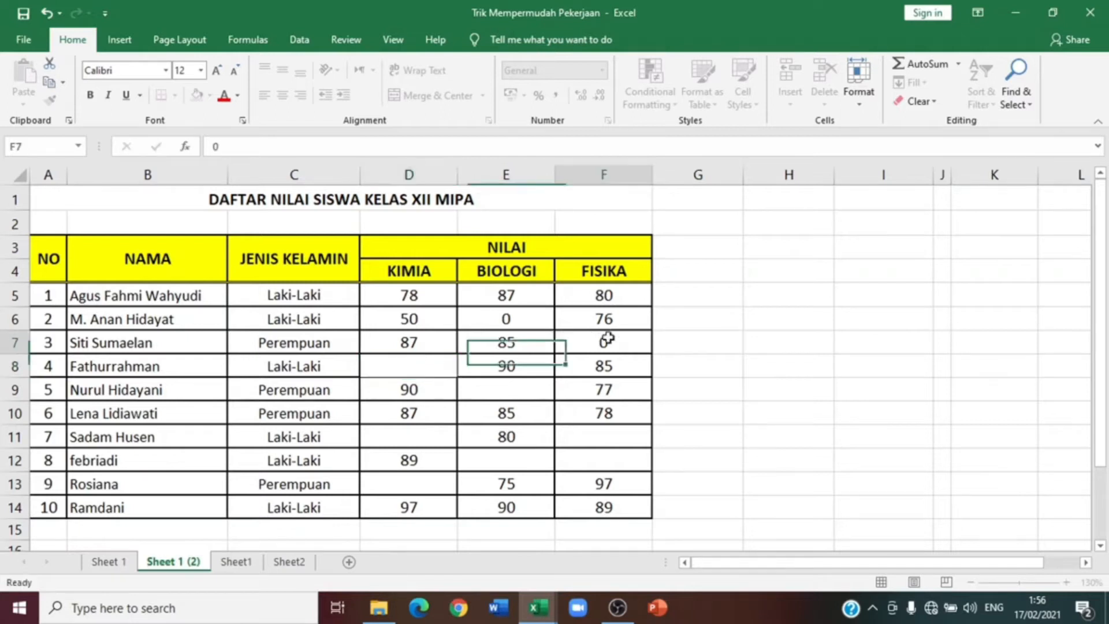
key("BackSpace")
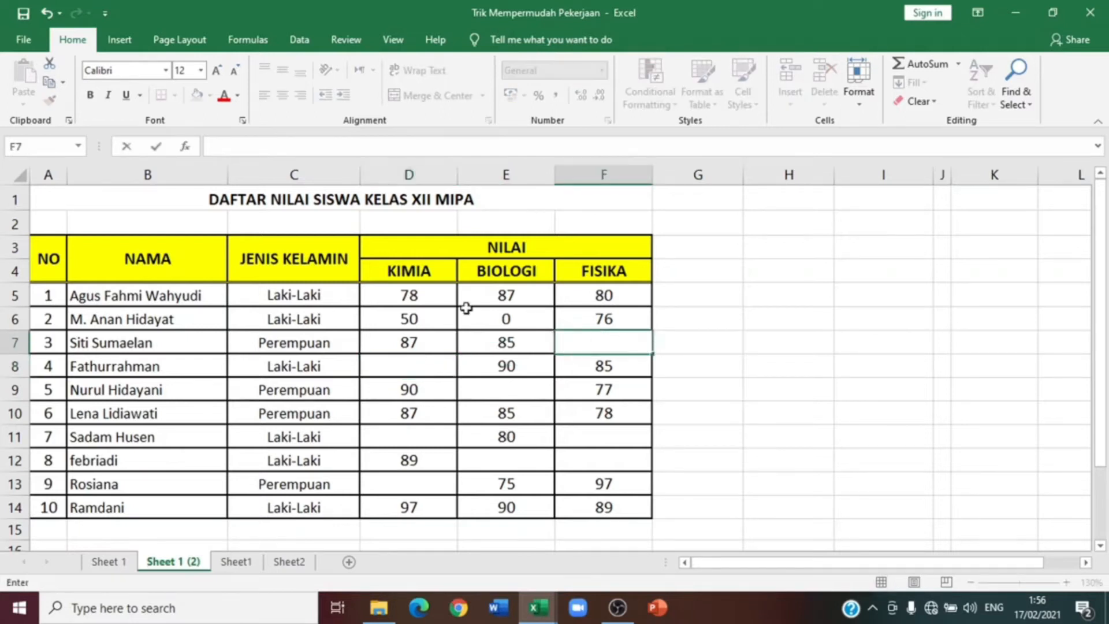
left_click(507, 312)
key("BackSpace")
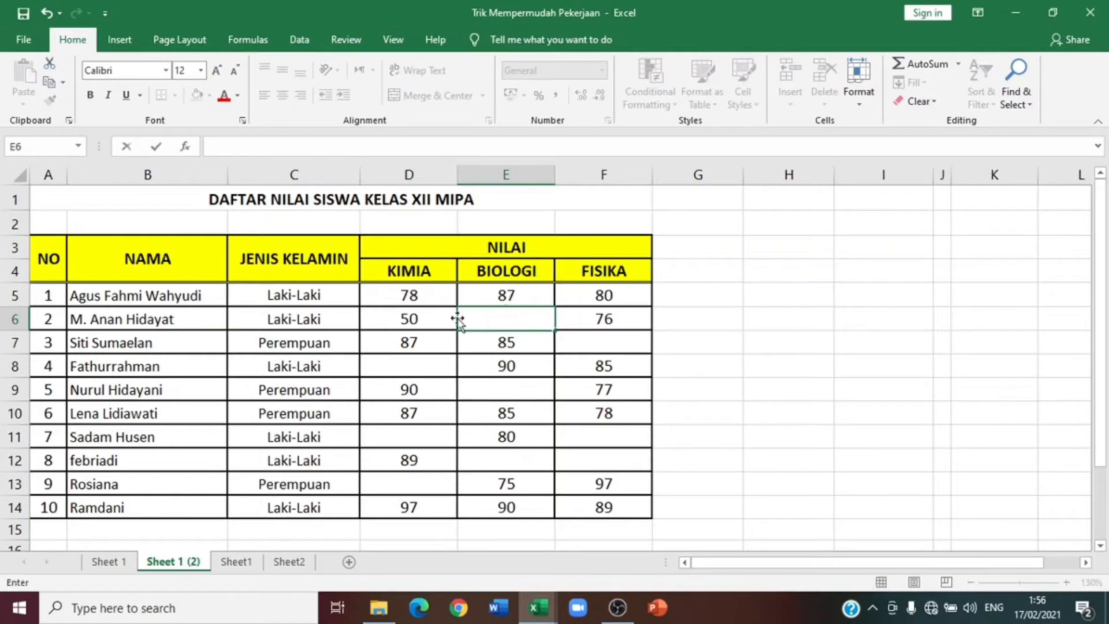
Step: Select only the blank cells in the score range D5:F14 through Go To Special with the Blanks option
left_click_drag(425, 292, 560, 504)
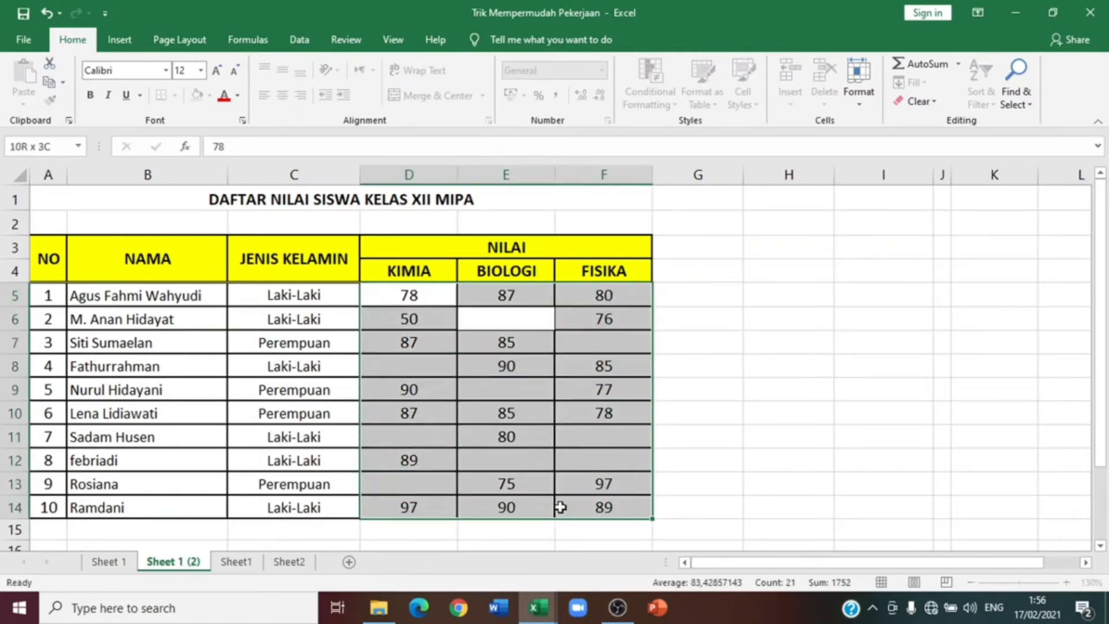
left_click(560, 505)
left_click_drag(430, 286, 576, 511)
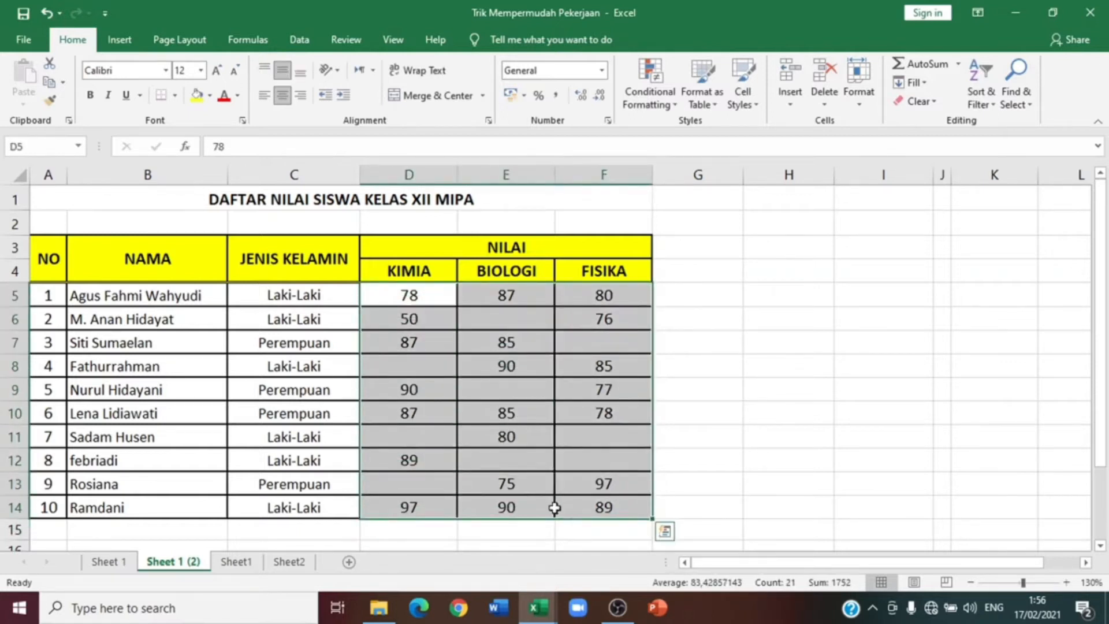
left_click(548, 507)
left_click_drag(408, 290, 577, 506)
key("ctrl+g")
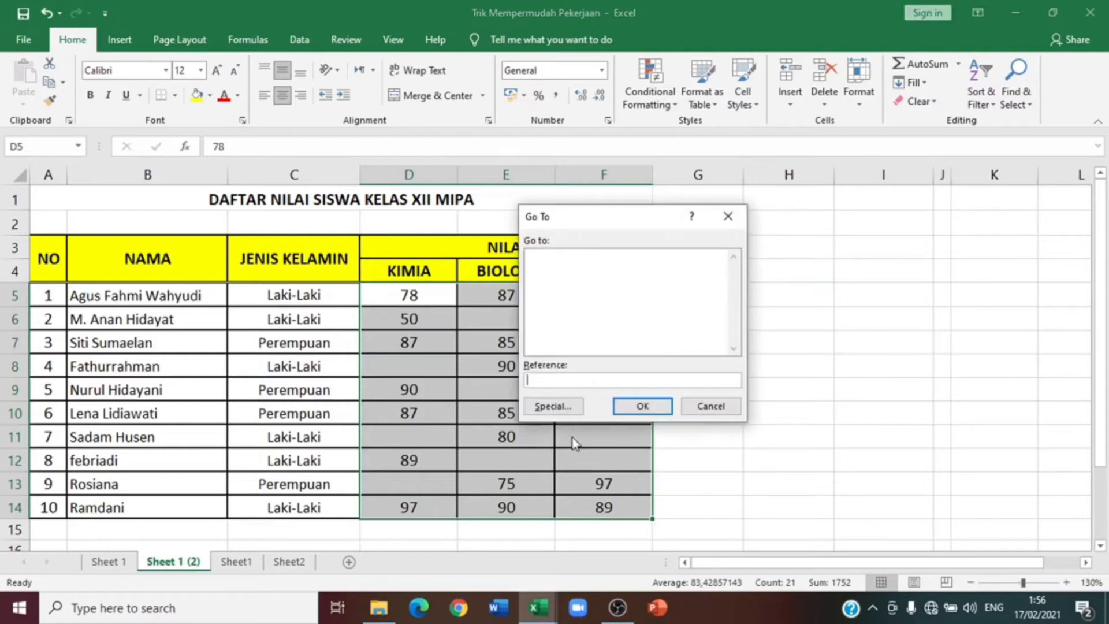
left_click(553, 407)
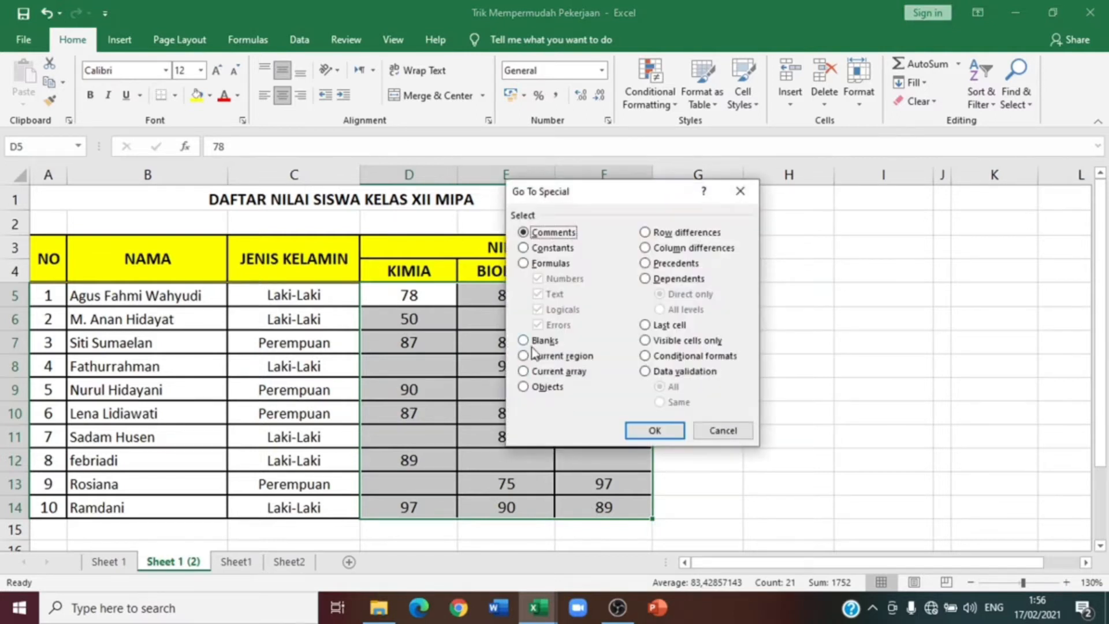
left_click(524, 341)
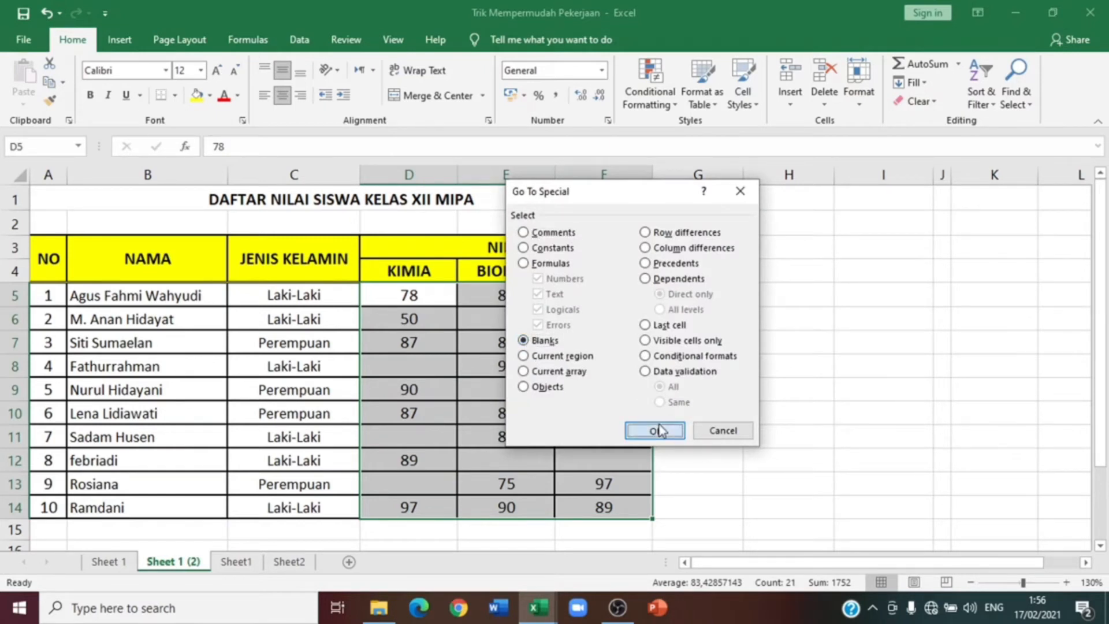
left_click(656, 430)
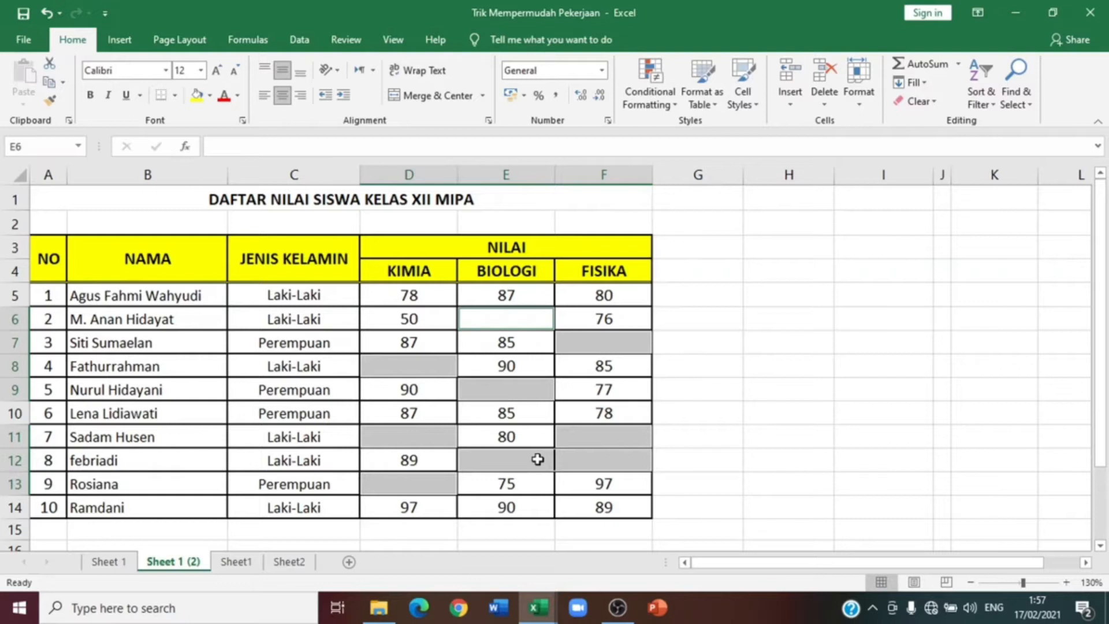
Step: Fill all selected blank score cells with 0 at once
type("0")
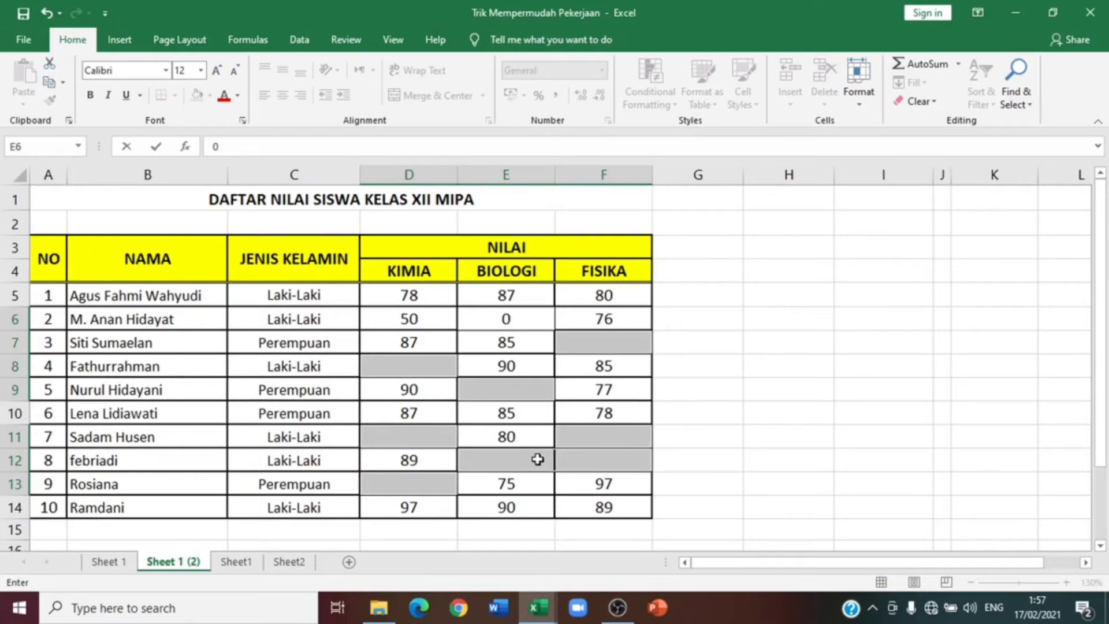
key("ctrl+Return")
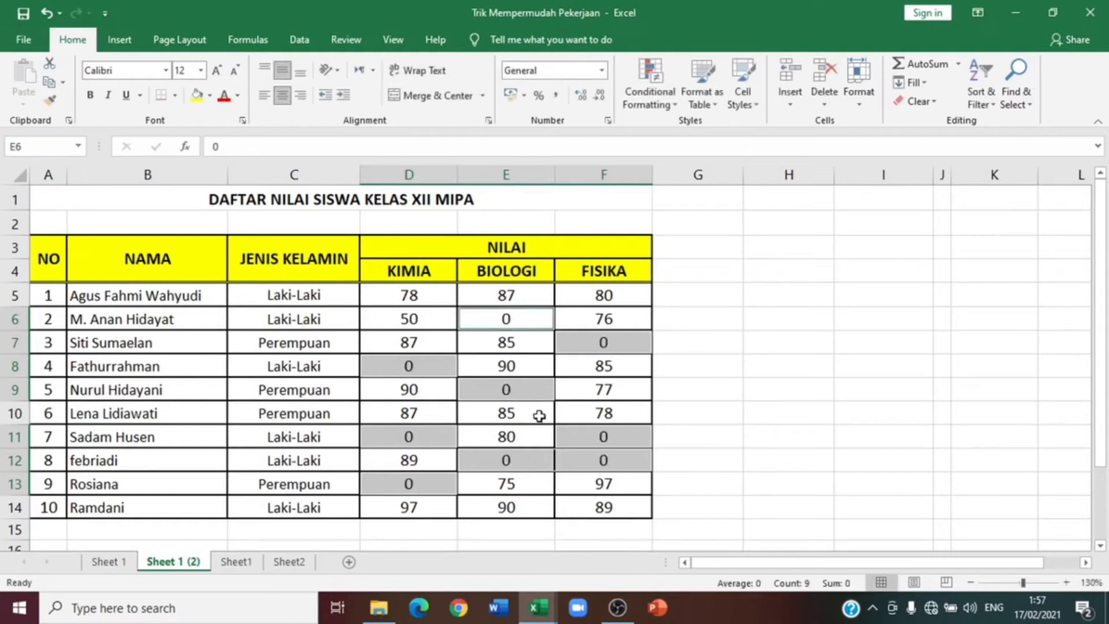
left_click(581, 343)
left_click(691, 337)
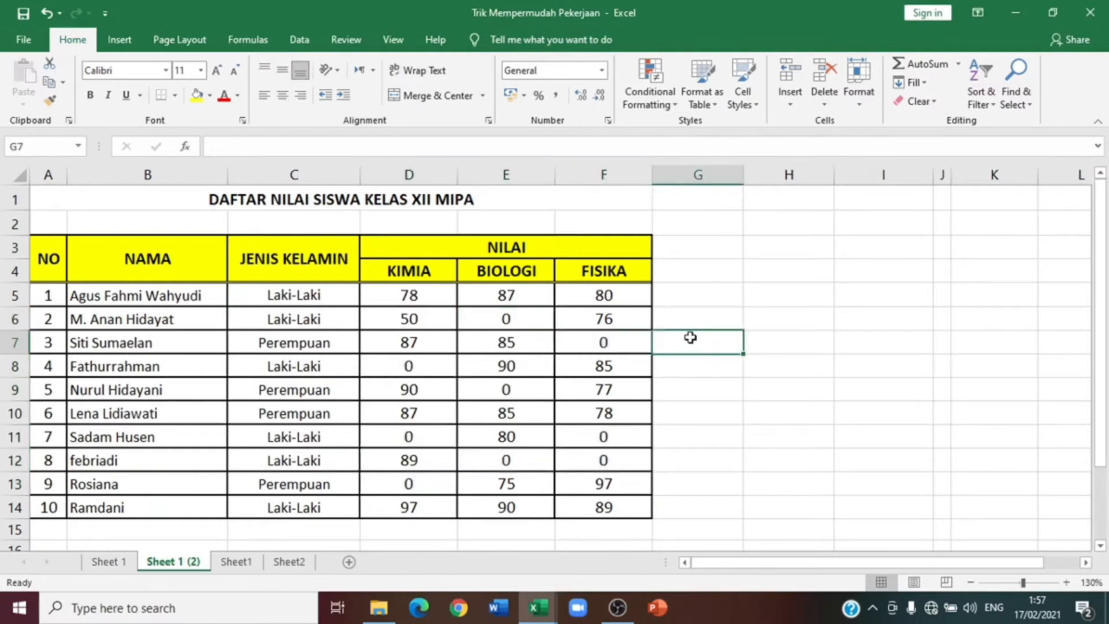
Step: Undo the zero fill on Sheet 1 (2) and check the blank score cells between rows 6 and 13
key("ctrl+z")
left_click(488, 365)
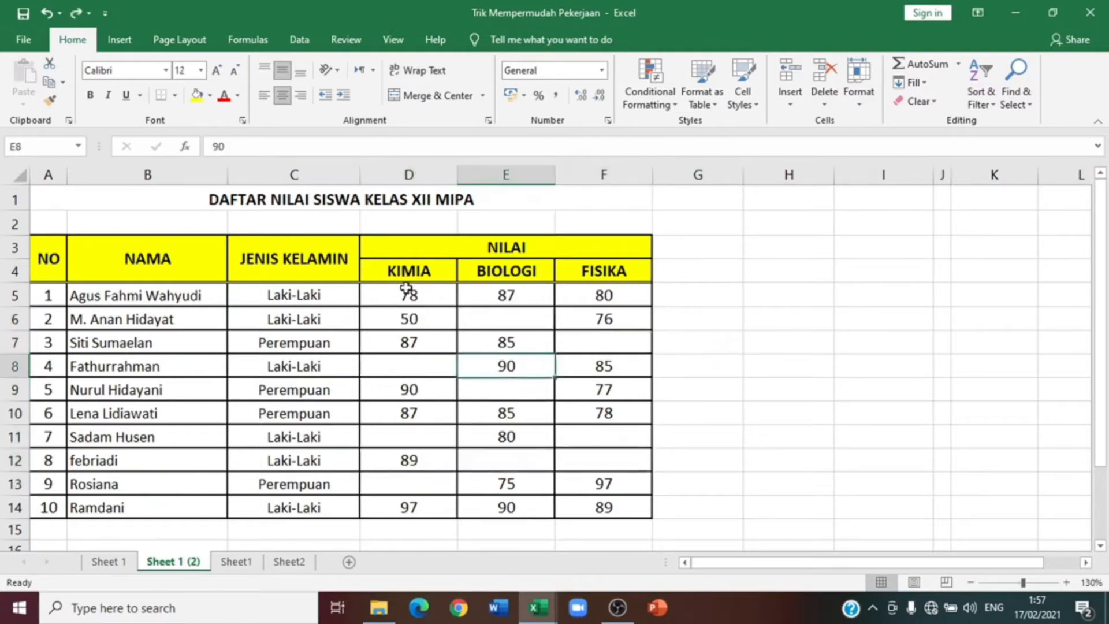
left_click(503, 317)
left_click(638, 347)
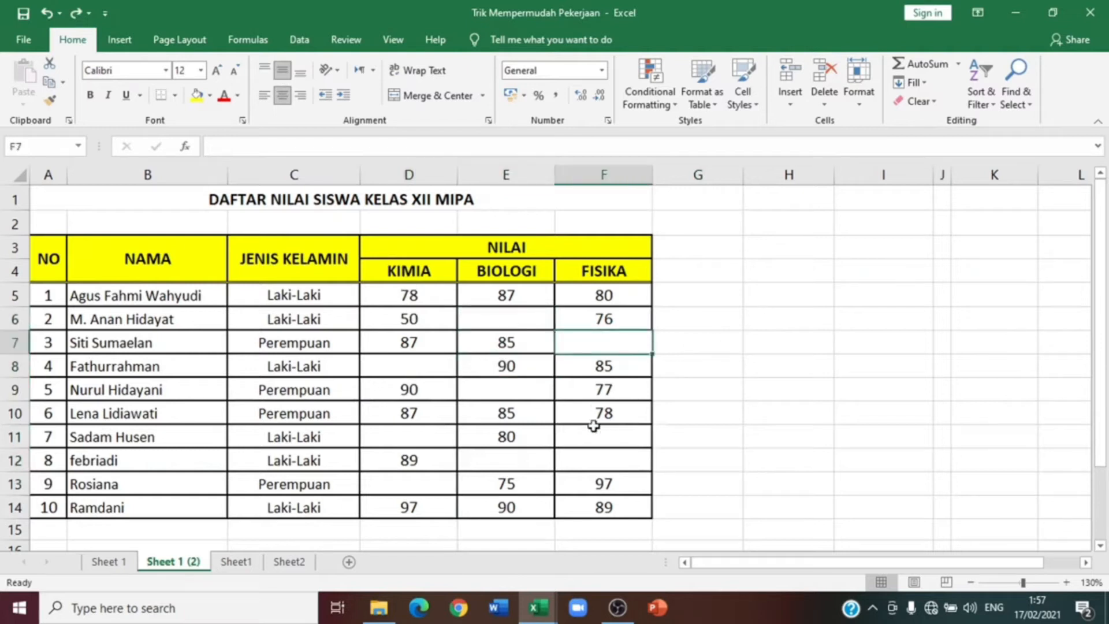
left_click(597, 439)
left_click(601, 458)
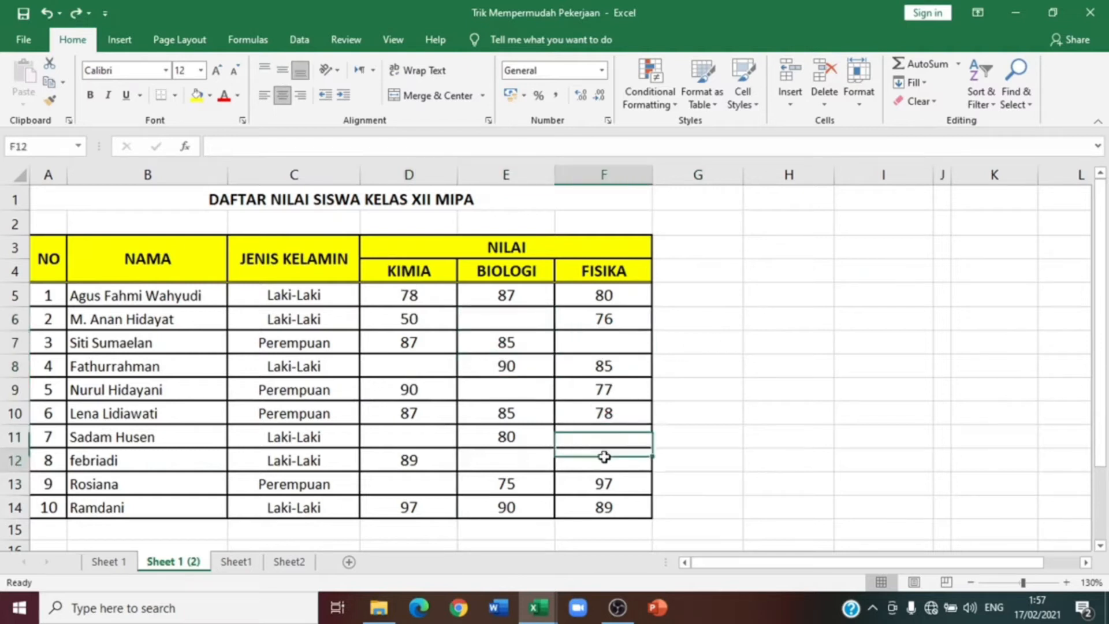
left_click(429, 372)
left_click(428, 434)
left_click(428, 490)
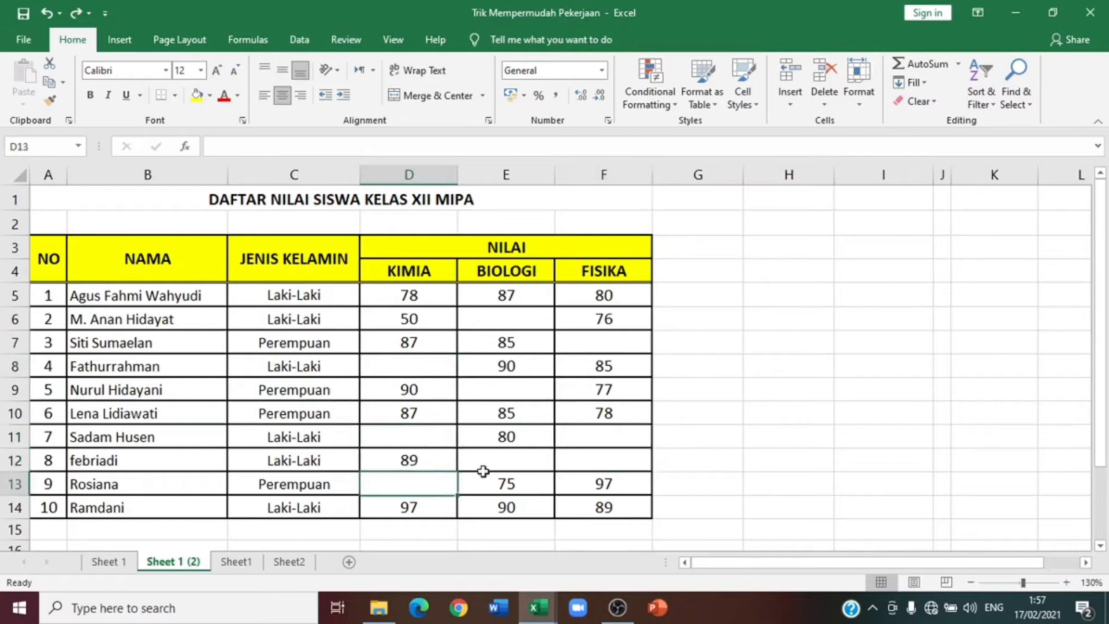
left_click(485, 469)
left_click(585, 443)
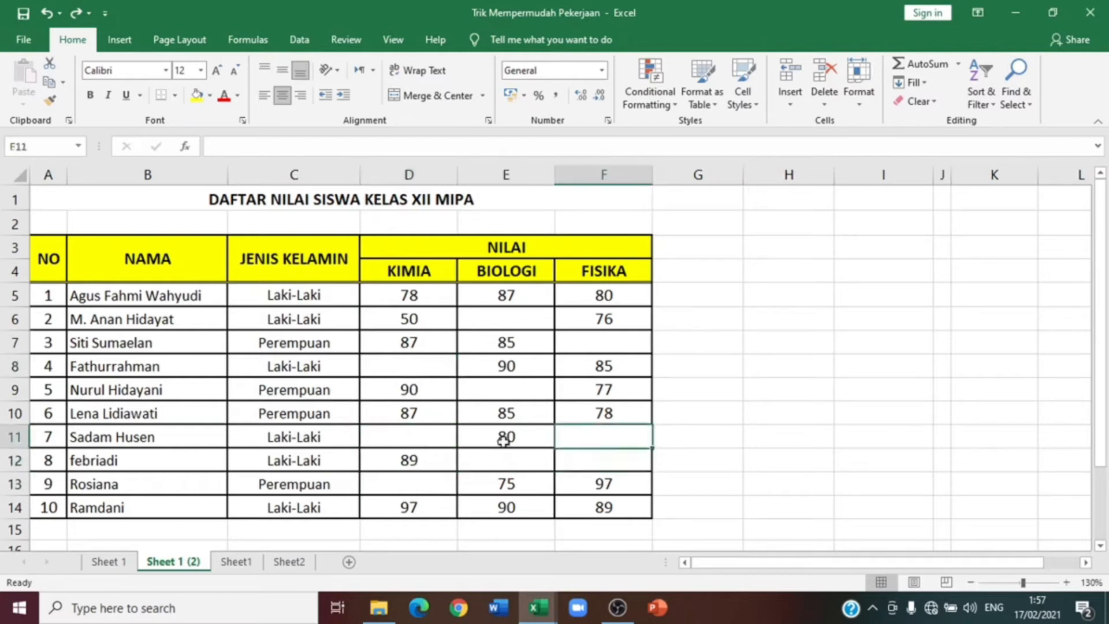
Step: Select the blank cells within scores D5:F14 on Sheet 1 (2) again using the Blanks option of Go To Special
left_click_drag(407, 293, 580, 512)
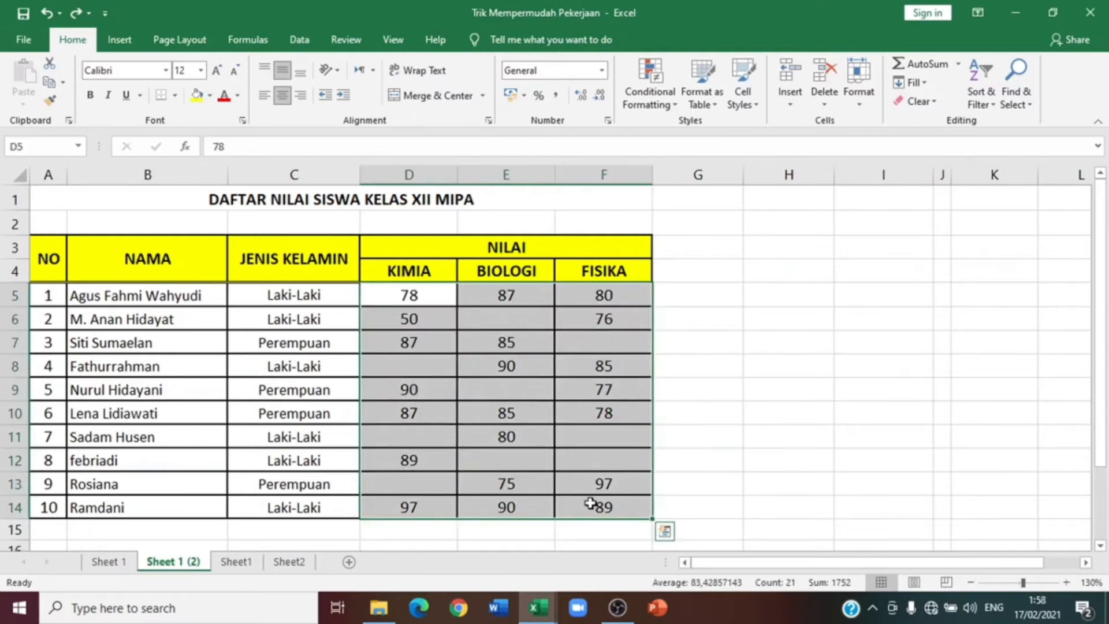
key("ctrl+g")
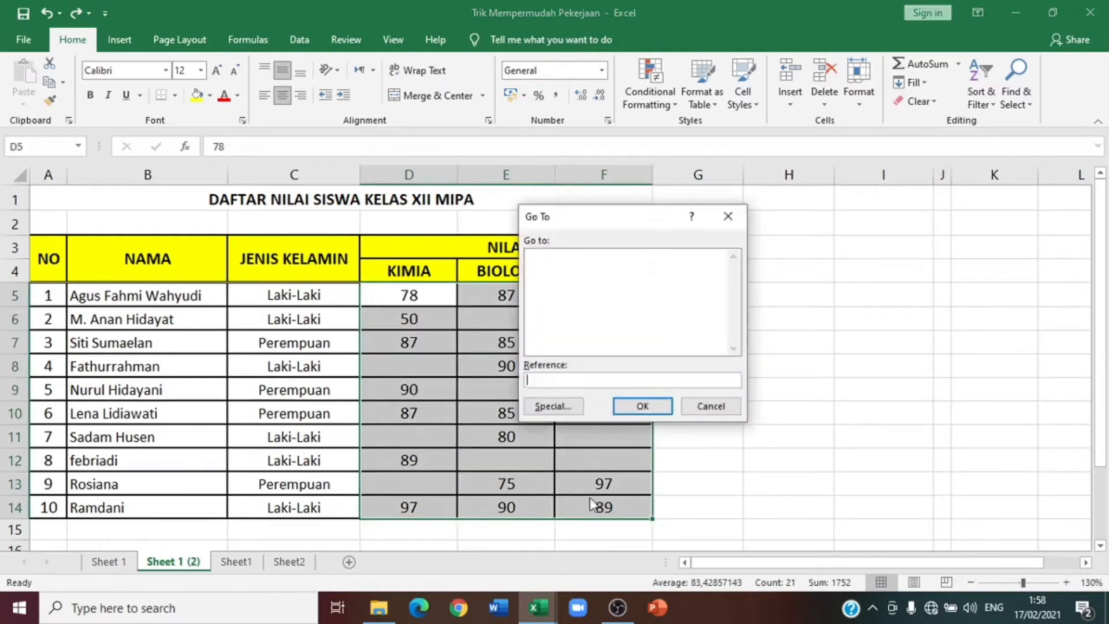
left_click(553, 407)
left_click(535, 346)
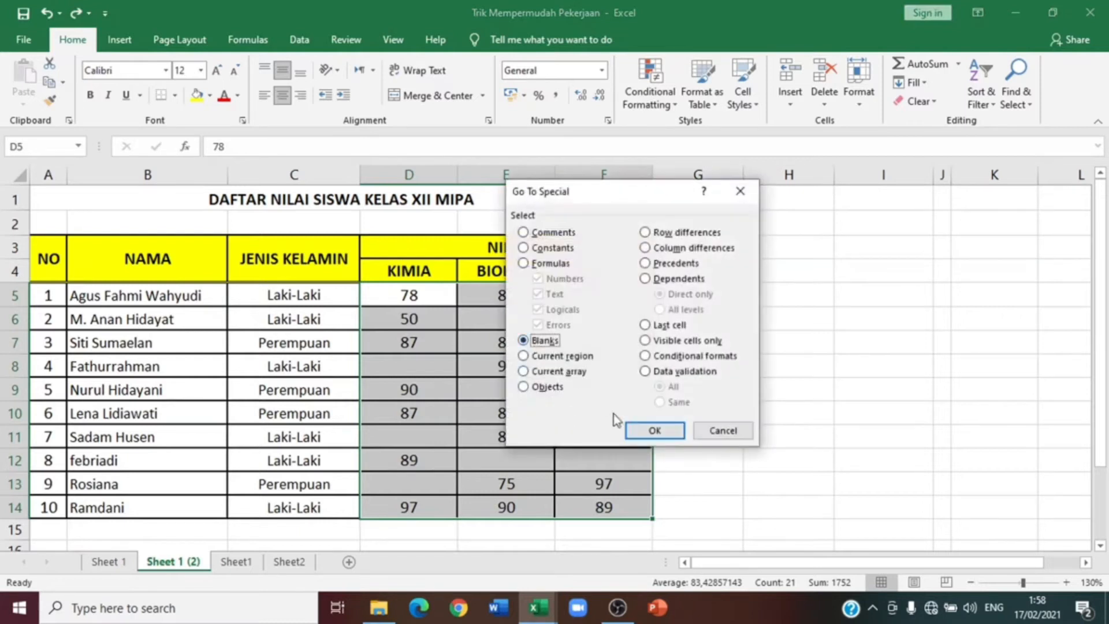
left_click(648, 429)
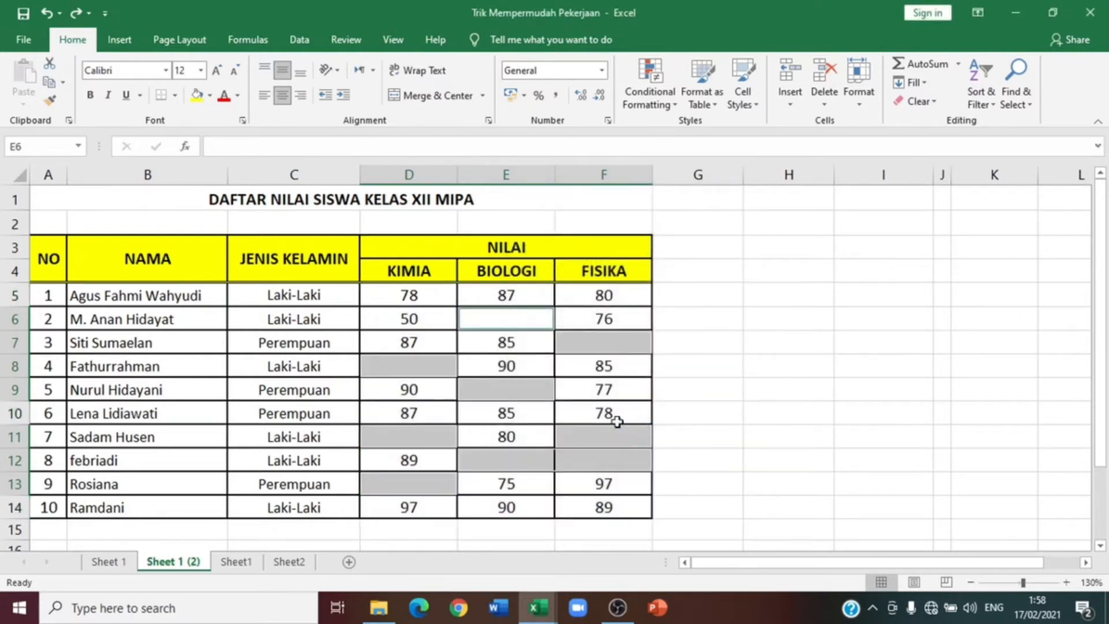
Step: Fill all selected blank score cells on Sheet 1 (2) with 0 in one go, leaving the selection when done
type("0")
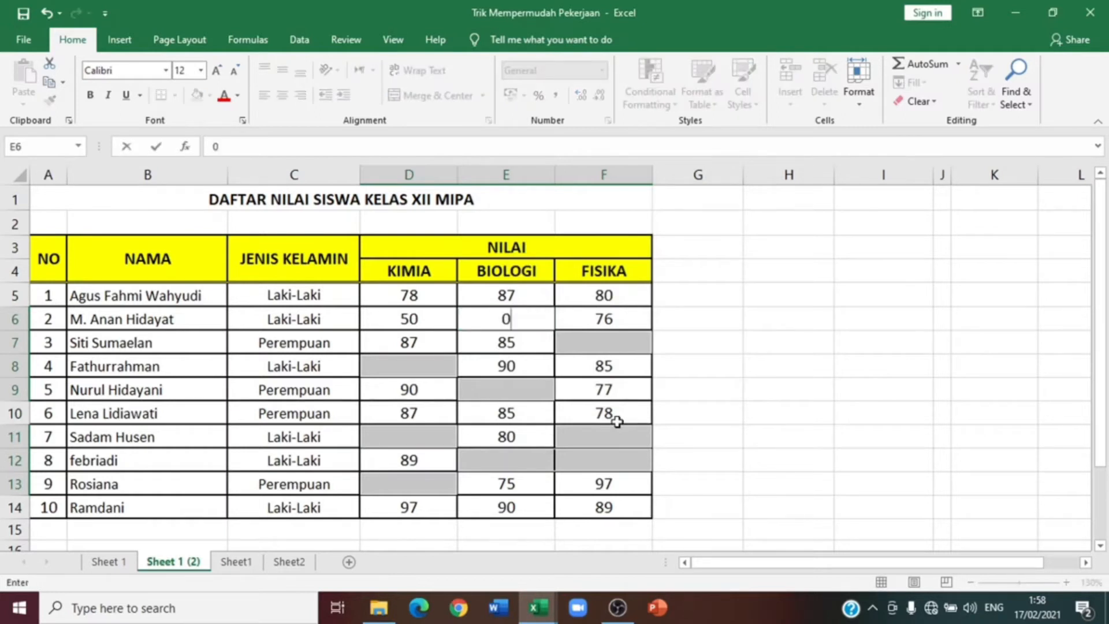
key("ctrl+Return")
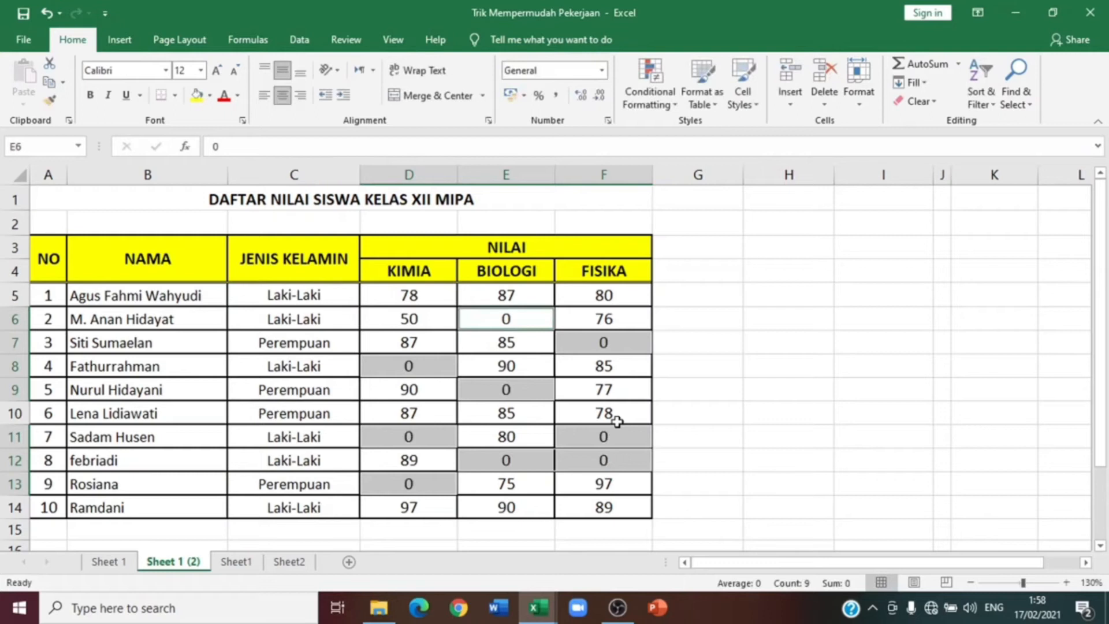
left_click(814, 419)
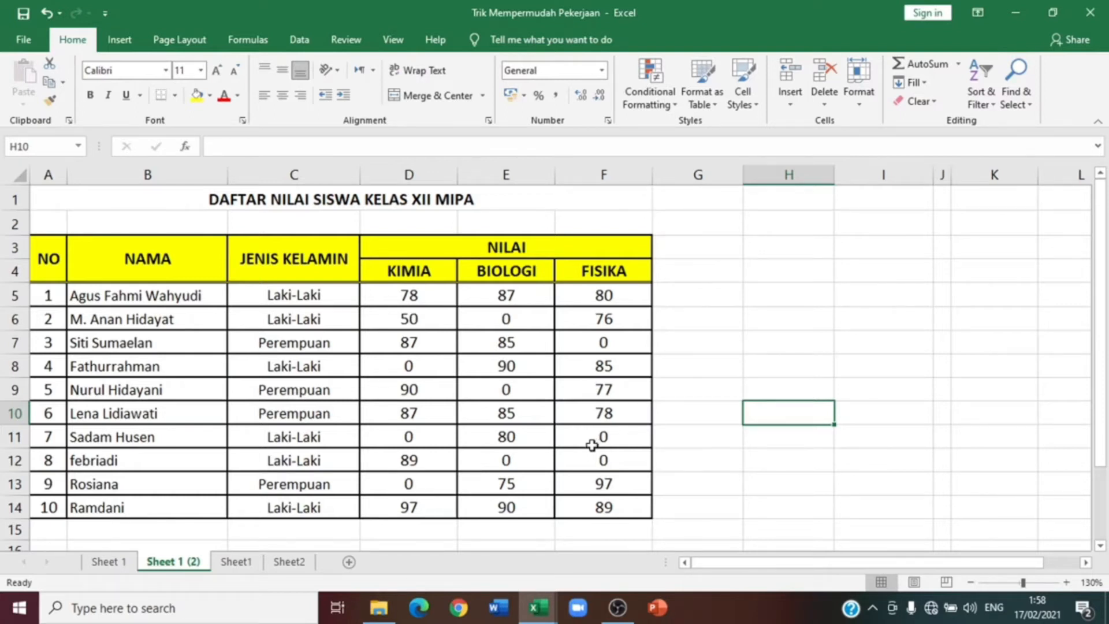
Step: Open Sheet1 and review the address table's headings NO, ALAMAT, DESA, KECAMATAN, KABUPATEN and PROVINSI
left_click(236, 561)
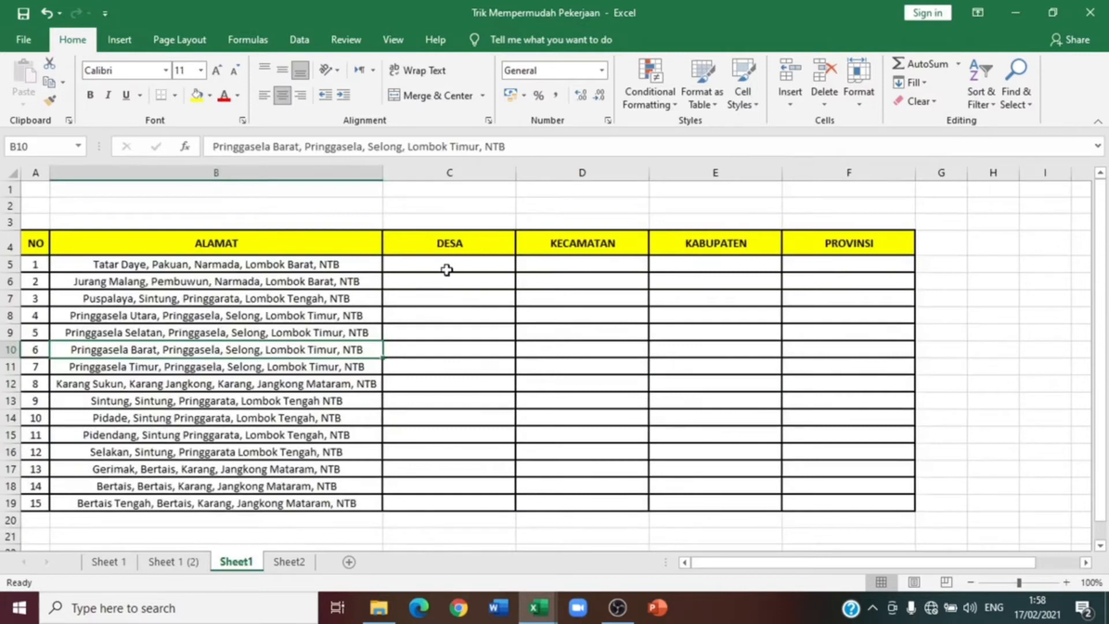
left_click(1066, 582)
scroll(729, 548, "down", 1)
scroll(729, 548, "down", 2)
scroll(729, 548, "up", 3)
scroll(728, 548, "down", 3)
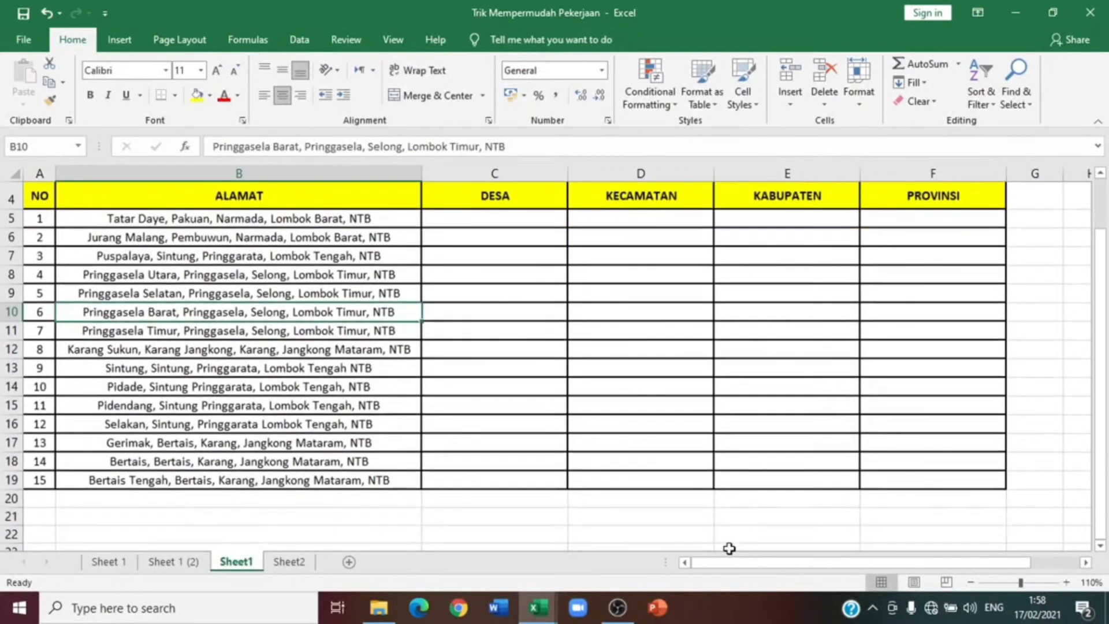
left_click(36, 197)
left_click(269, 194)
left_click(529, 193)
left_click(633, 192)
left_click(775, 192)
left_click(939, 197)
left_click(179, 193)
Step: Left-align the addresses in B5:B19 of the ALAMAT column
left_click_drag(179, 194, 214, 479)
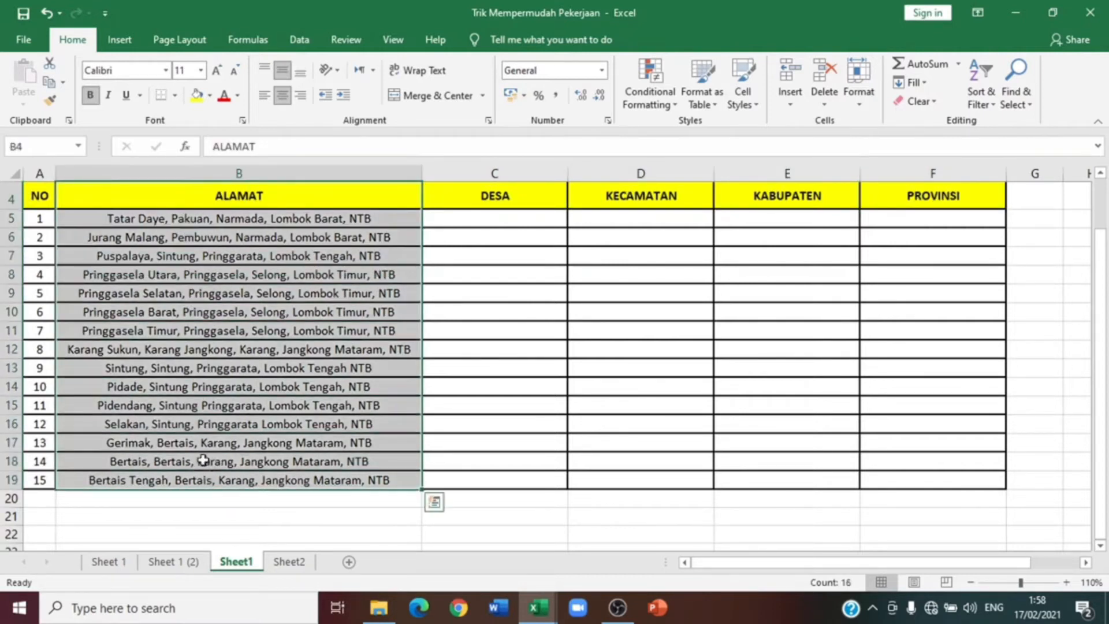
left_click_drag(186, 405, 177, 386)
left_click_drag(121, 218, 181, 481)
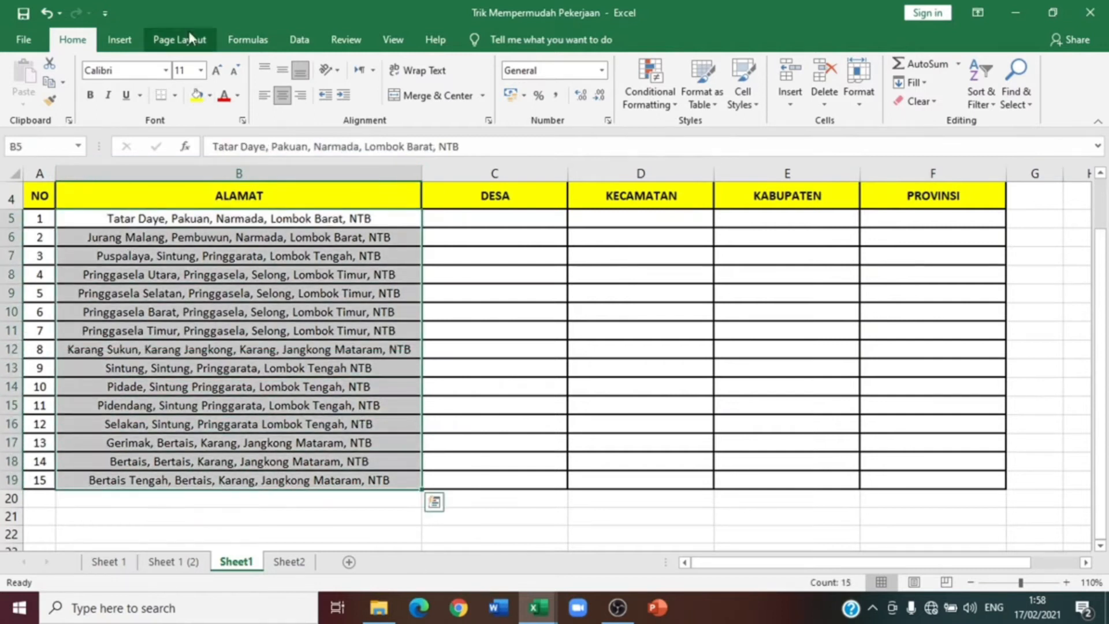
left_click(263, 96)
left_click(1068, 582)
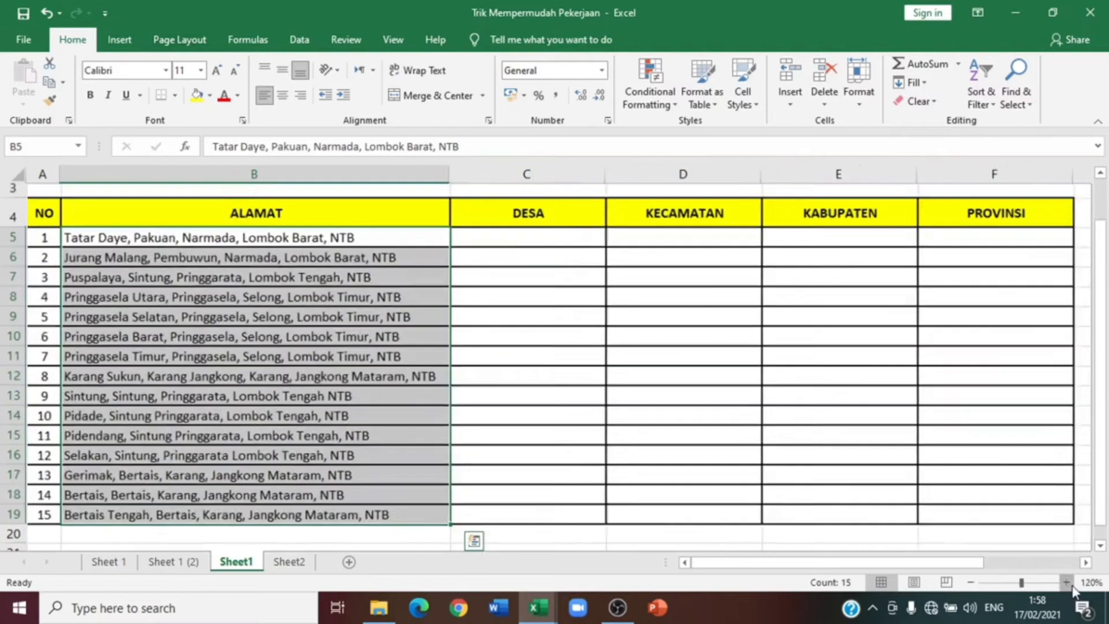
left_click(215, 347)
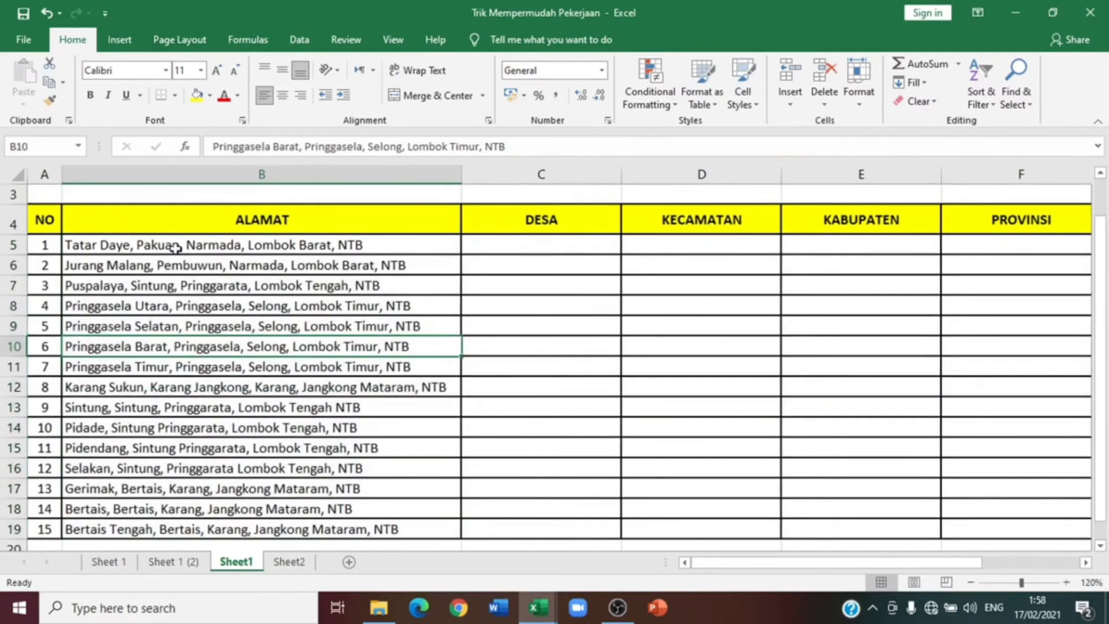
Step: Examine the entries in the ALAMAT column and the comma-separated parts of the first address in B5
left_click_drag(175, 248, 173, 266)
left_click_drag(178, 213, 221, 423)
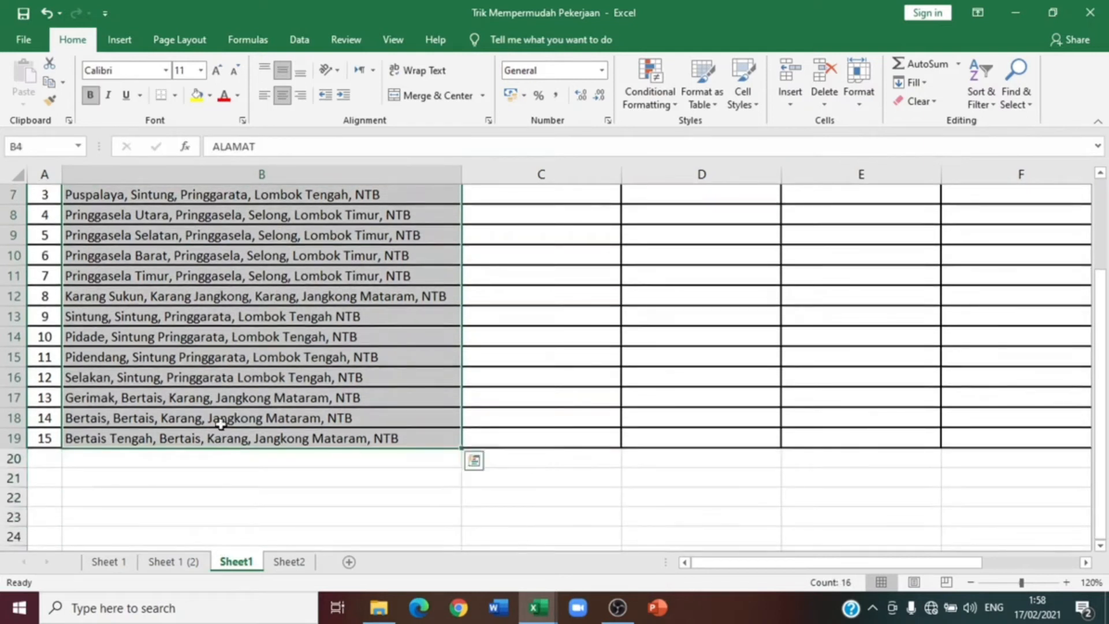
scroll(221, 423, "up", 2)
left_click(194, 326)
left_click(180, 282)
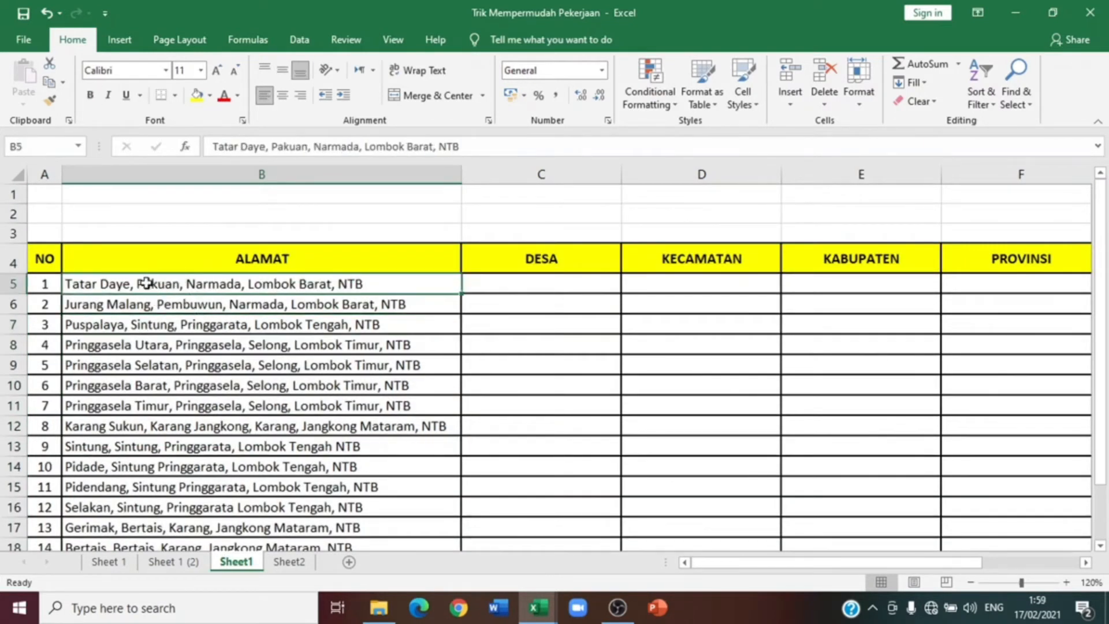
scroll(146, 283, "down", 1)
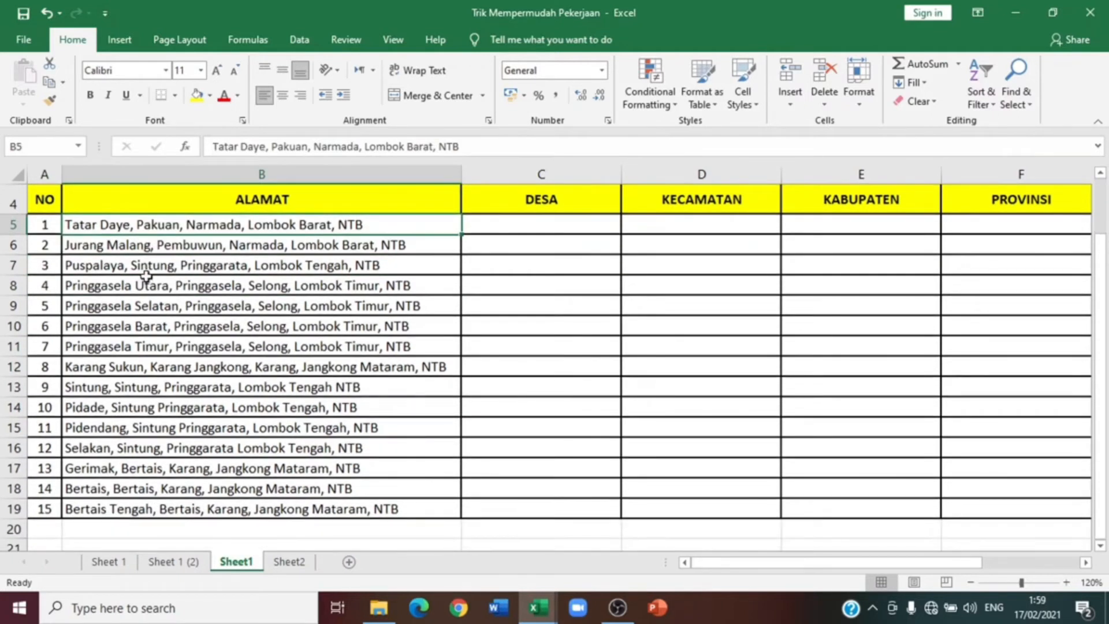
double_click(134, 231)
left_click_drag(72, 225, 363, 226)
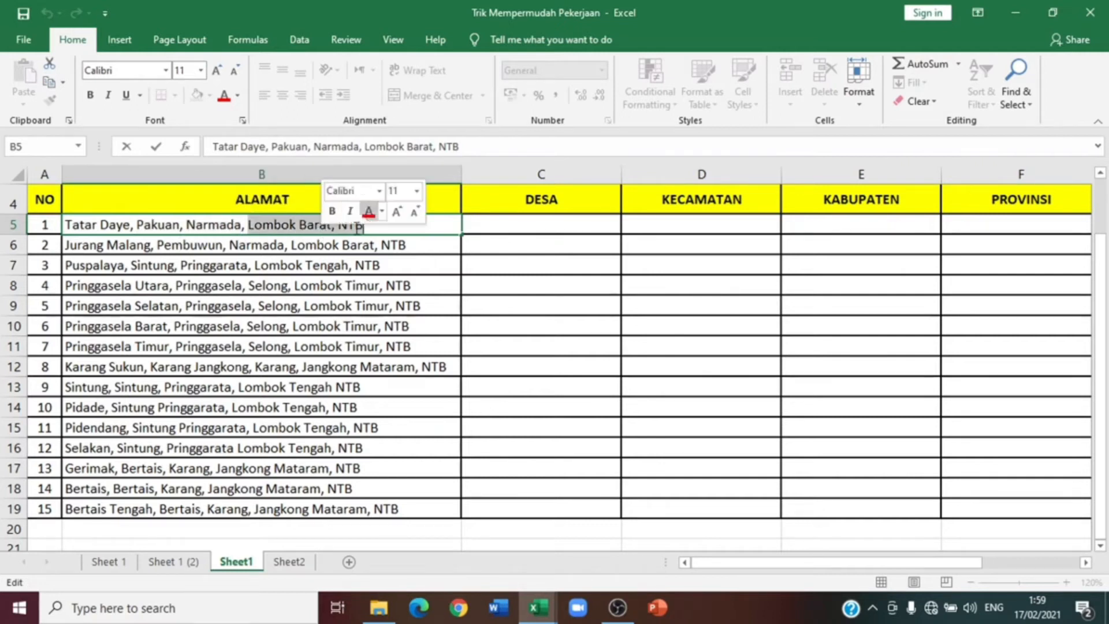
left_click(349, 229)
double_click(351, 228)
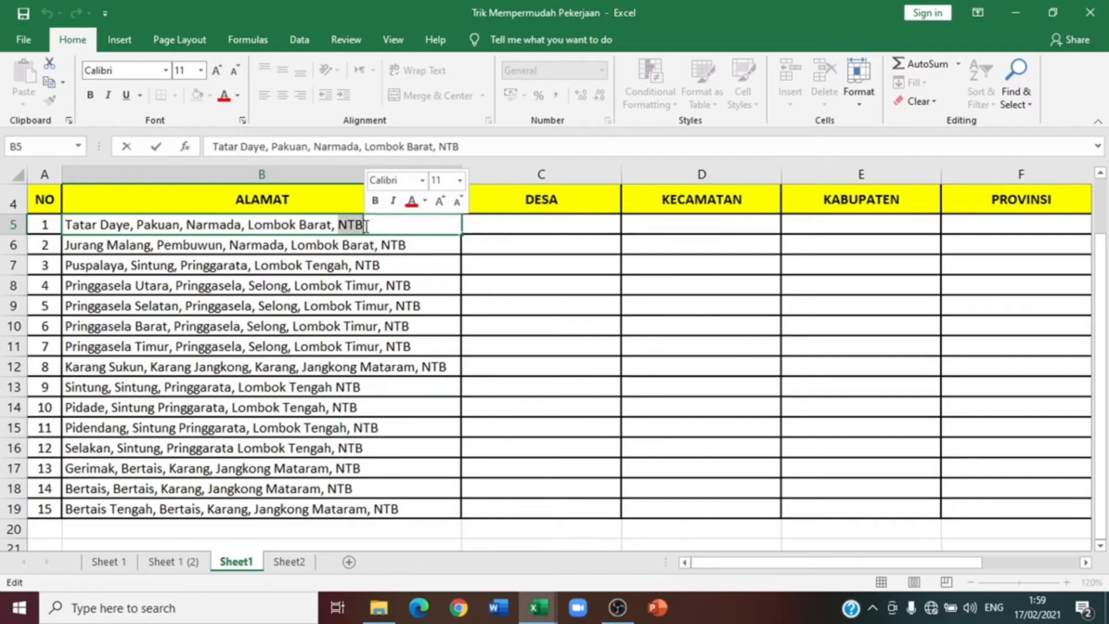
left_click(314, 324)
left_click(258, 229)
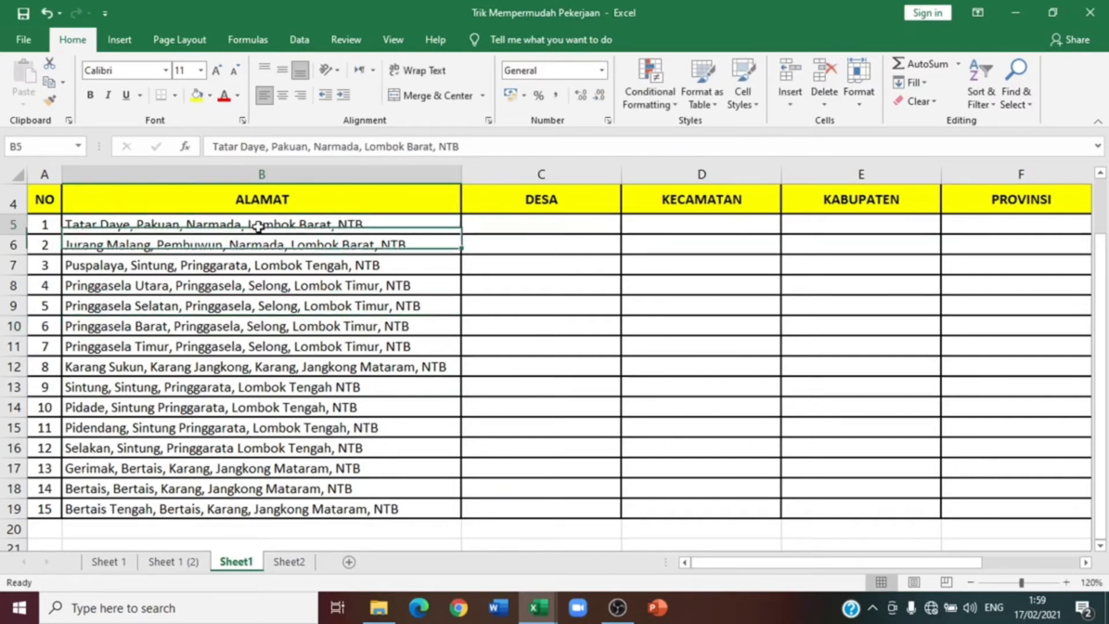
left_click(258, 193)
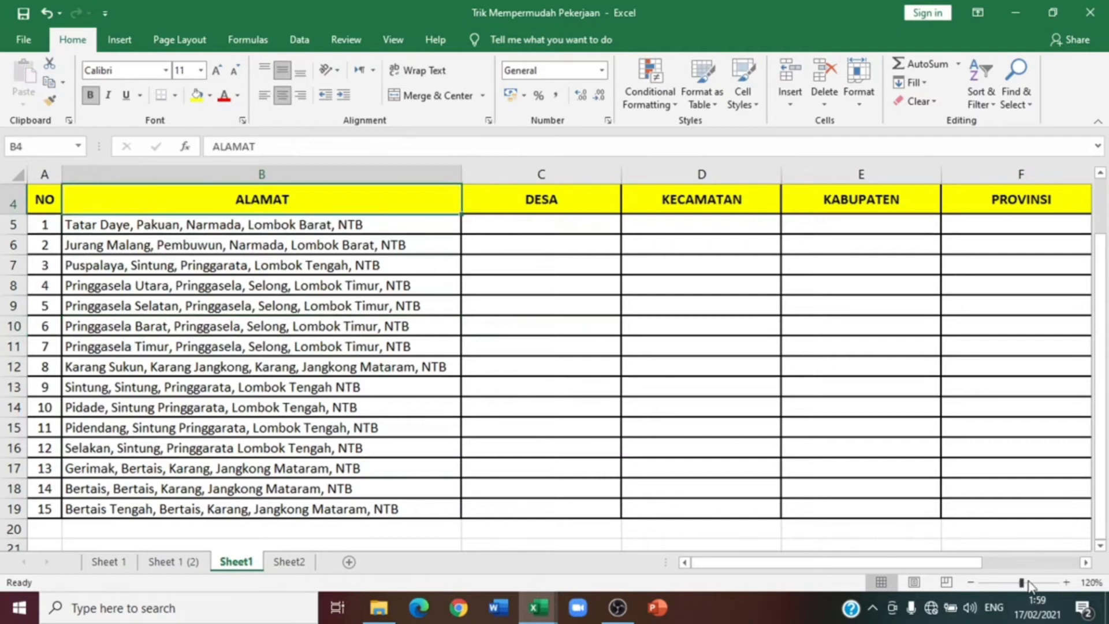
Step: Enter Pakuan as the DESA and Narmada as the KECAMATAN for the first address in row 5
left_click(546, 225)
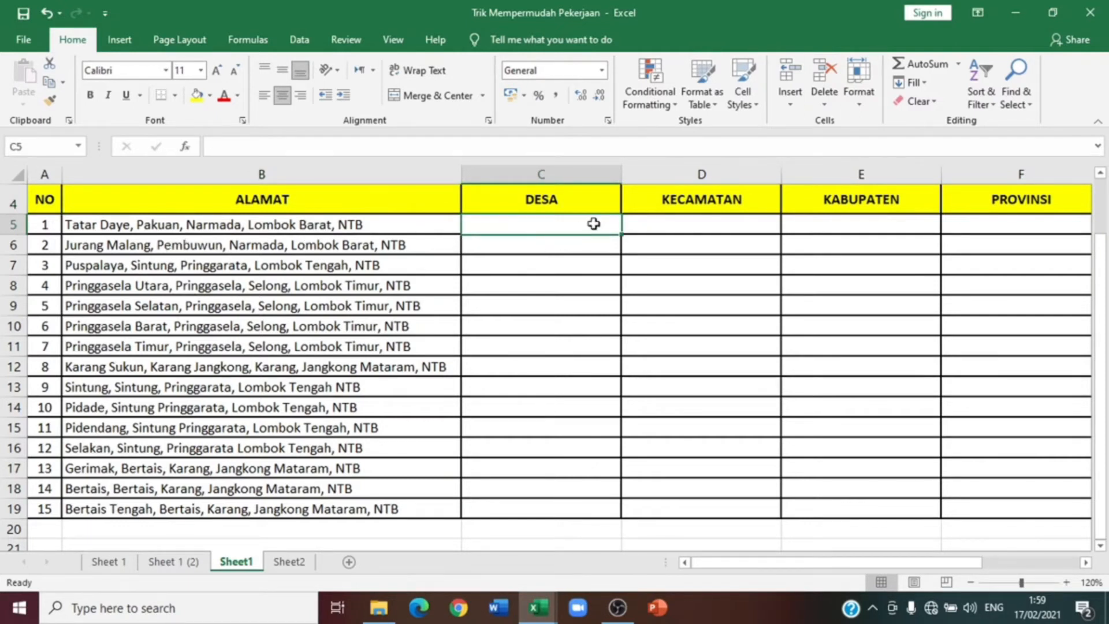
type("Pakuan")
key("Tab")
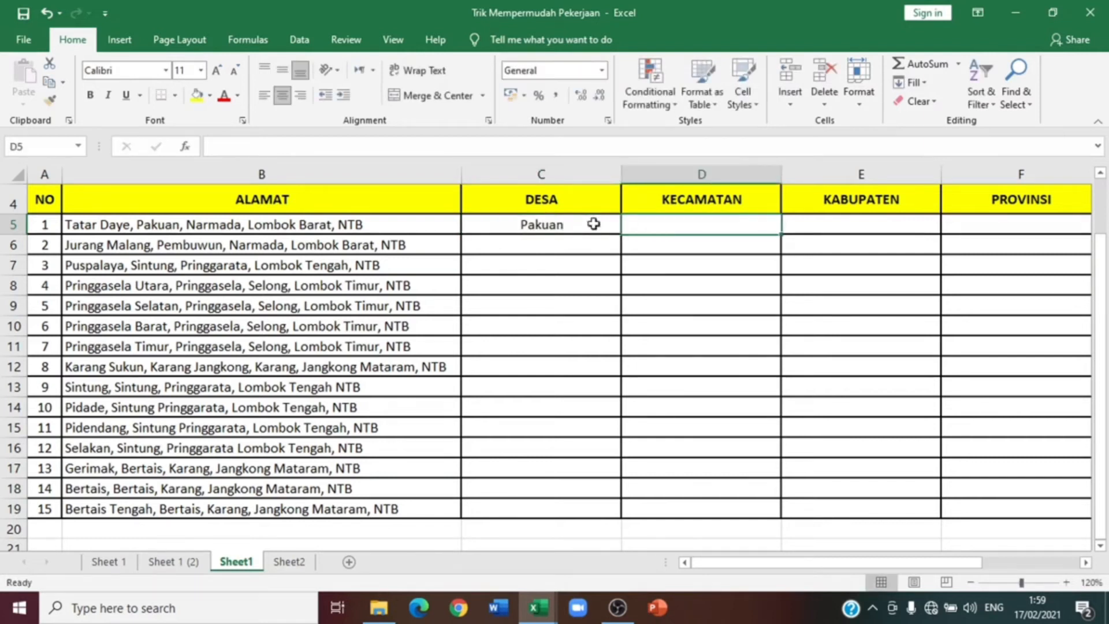
type("Narmada")
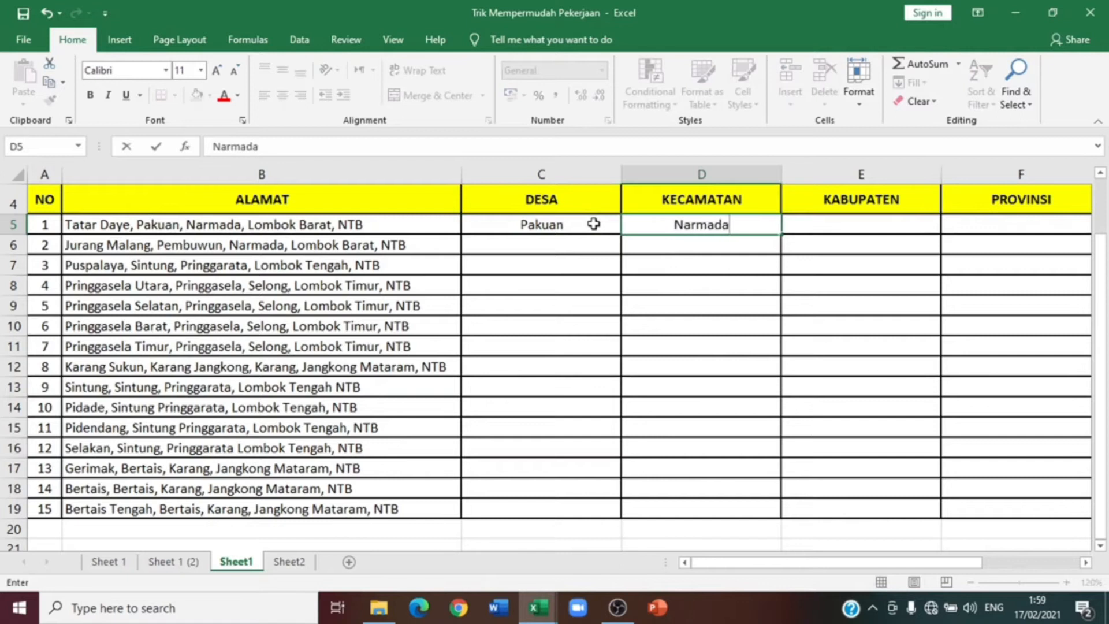
key("Tab")
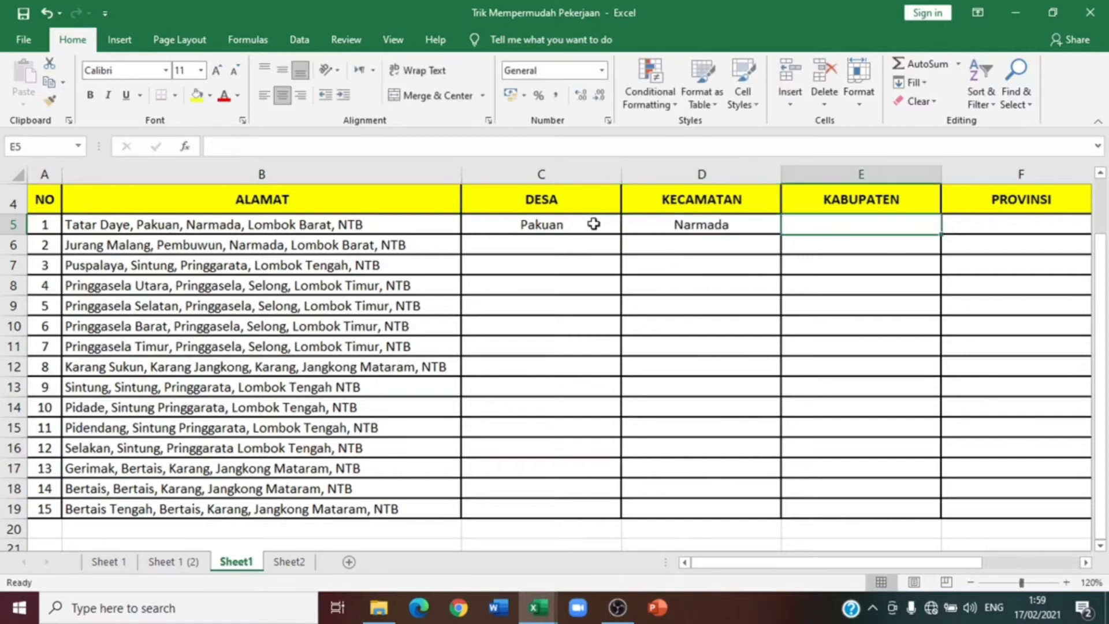
Step: Enter Lombok Barat as the KABUPATEN and NTB as the PROVINSI for the first address in row 5
type("Lomv")
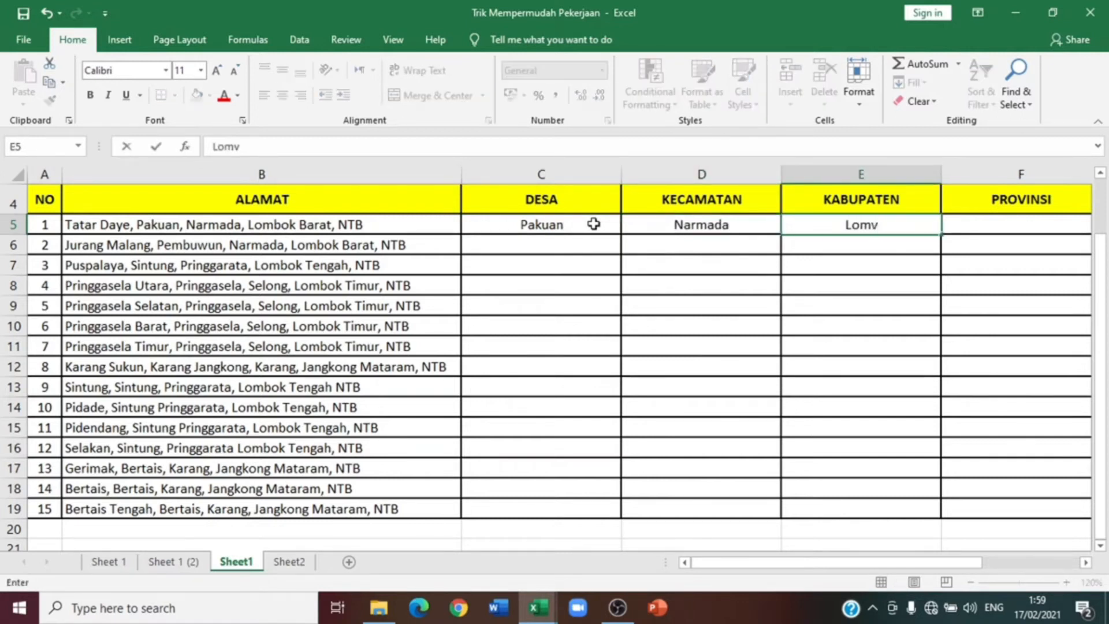
key("BackSpace")
type("bokl")
key("BackSpace")
type("Barat")
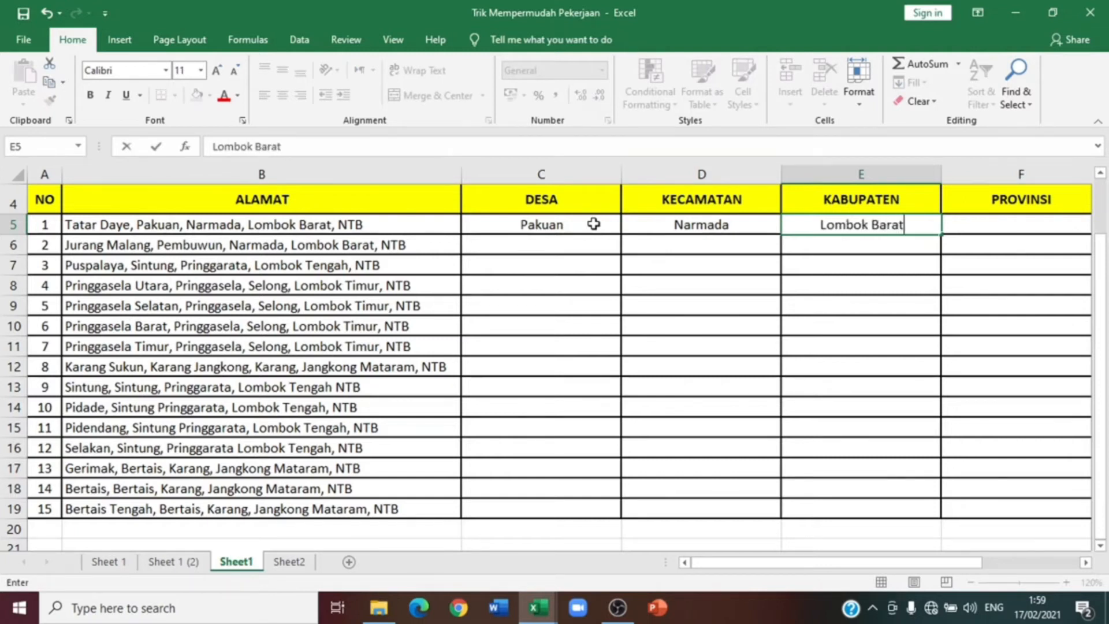
key("Tab")
type("NTB")
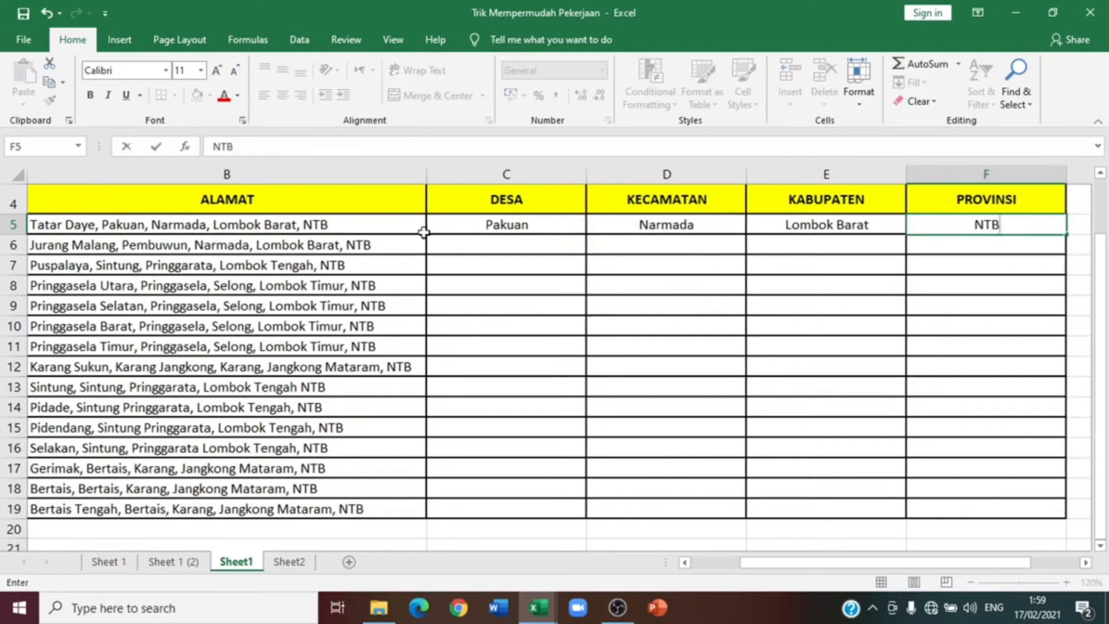
left_click(480, 232)
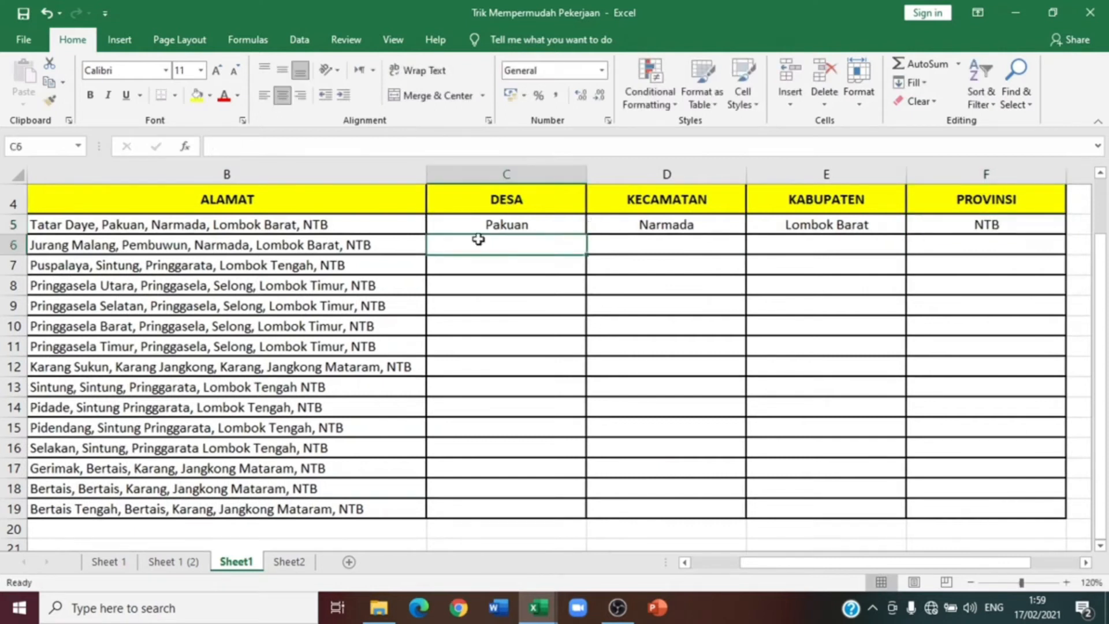
Step: Compare the addresses in the ALAMAT column with the separate DESA, KECAMATAN, KABUPATEN and PROVINSI entries in row 5
left_click(357, 225)
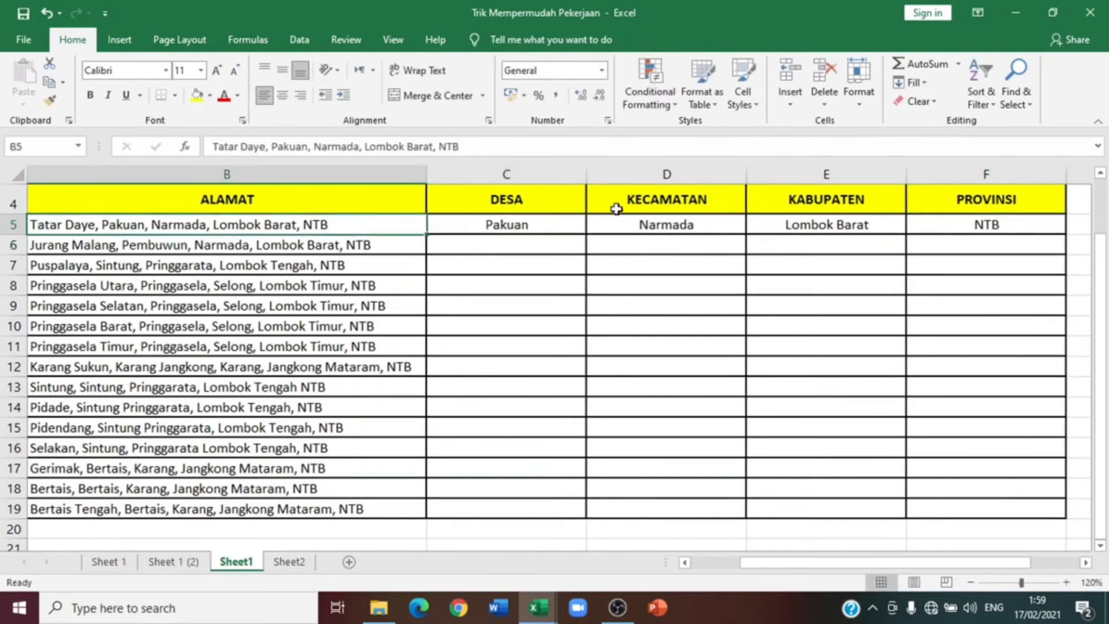
left_click(498, 226)
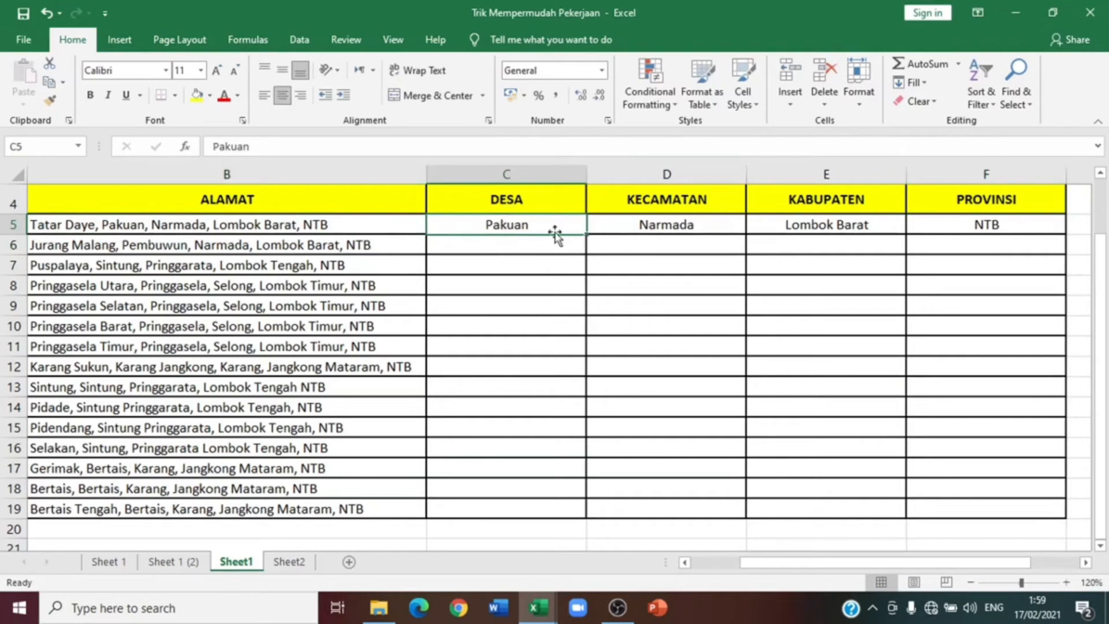
left_click_drag(582, 225, 1005, 226)
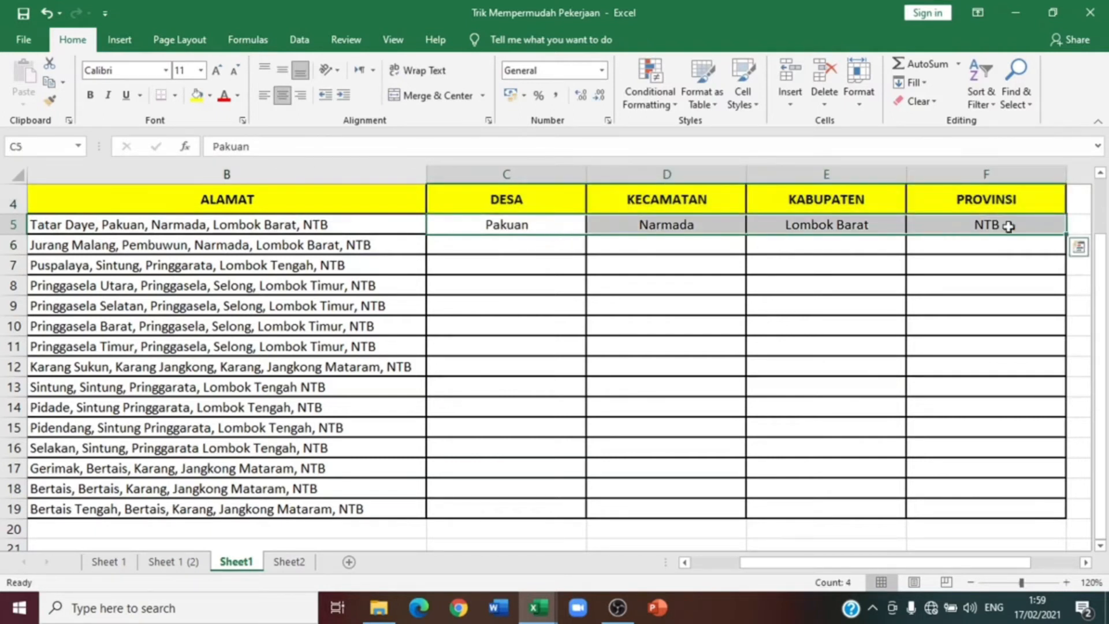
left_click(940, 265)
left_click_drag(539, 230, 963, 218)
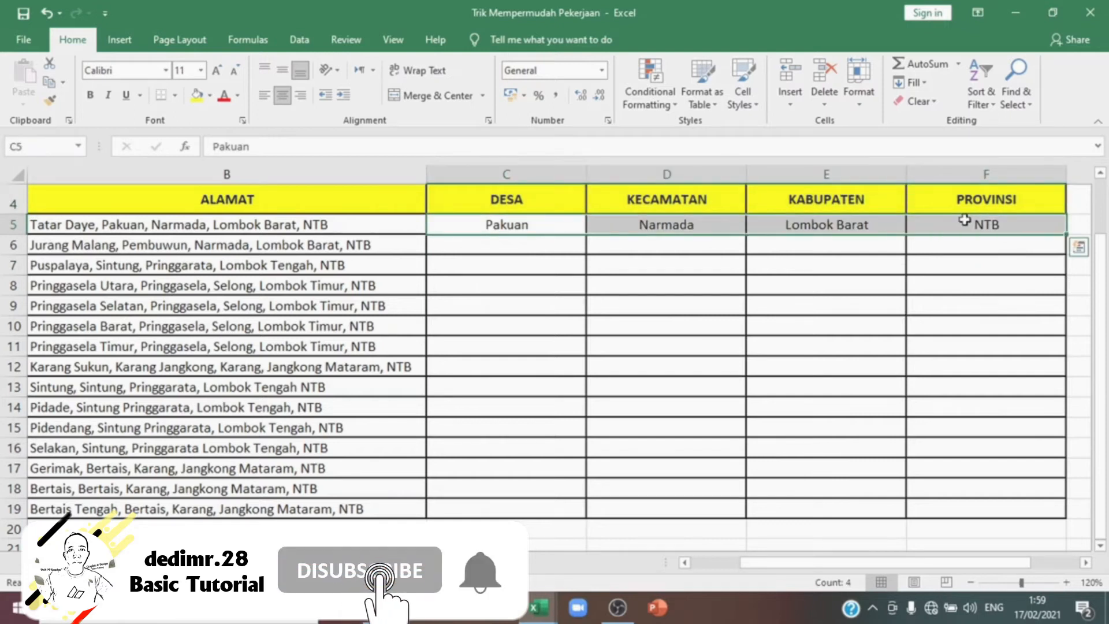
left_click_drag(911, 565, 863, 565)
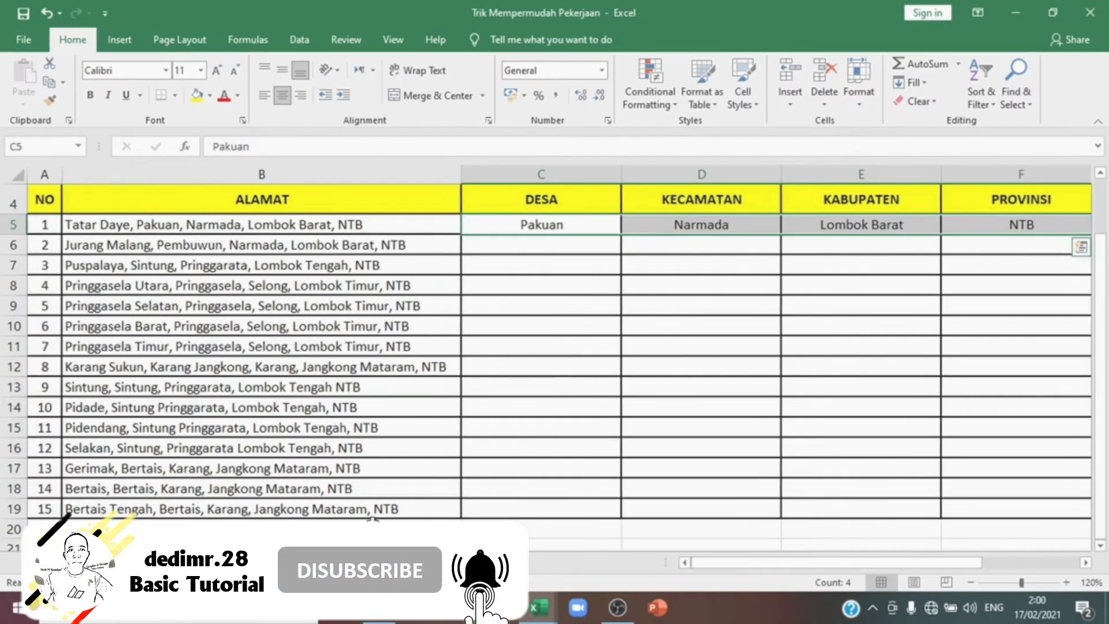
left_click(80, 326)
mouse_move(231, 225)
left_mouse_down()
mouse_move(359, 285)
mouse_move(441, 366)
mouse_move(393, 508)
left_mouse_up()
left_click_drag(548, 224, 971, 219)
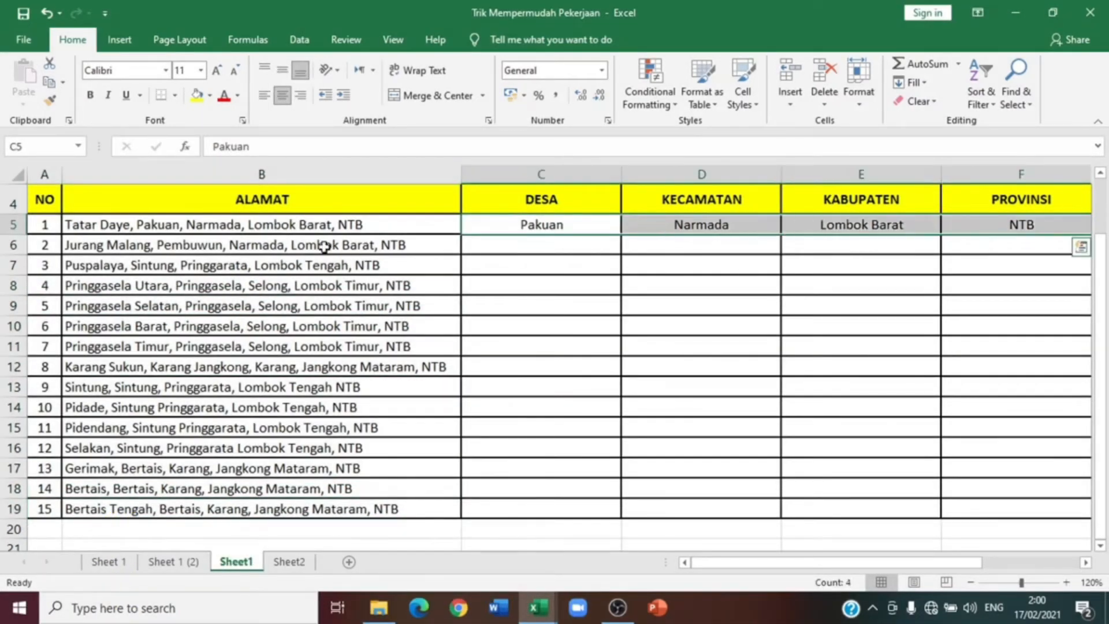
left_click(319, 228)
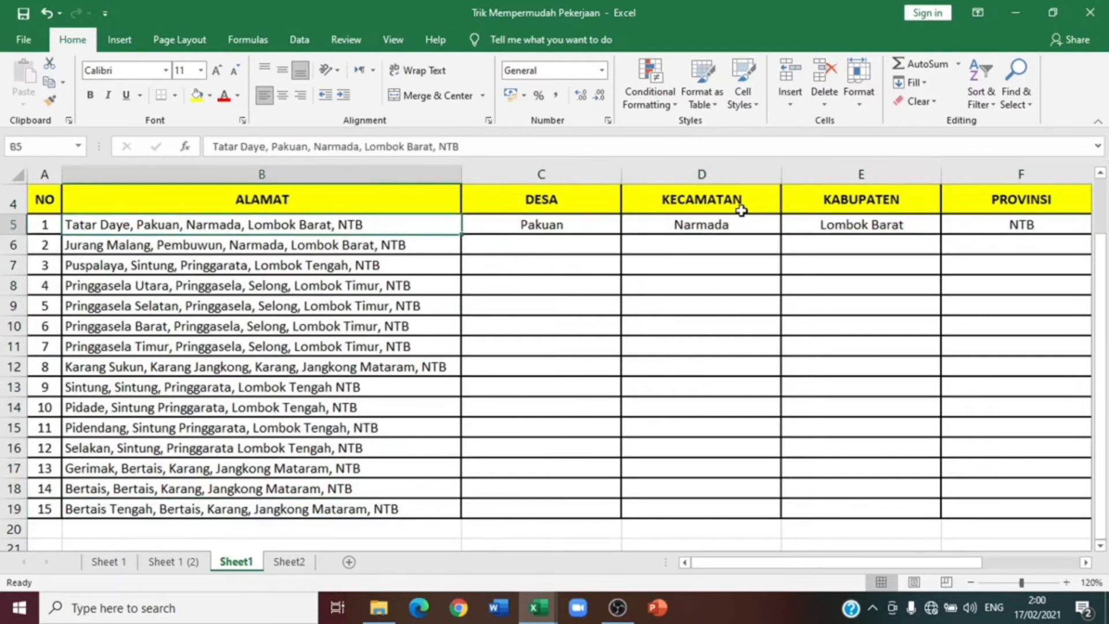
left_click(738, 206)
left_click(913, 208)
left_click_drag(915, 220, 1052, 224)
Step: Clear the manually entered DESA, KECAMATAN, KABUPATEN and PROVINSI values from C5:F5
left_click_drag(502, 230, 972, 223)
key("Delete")
left_click(367, 285)
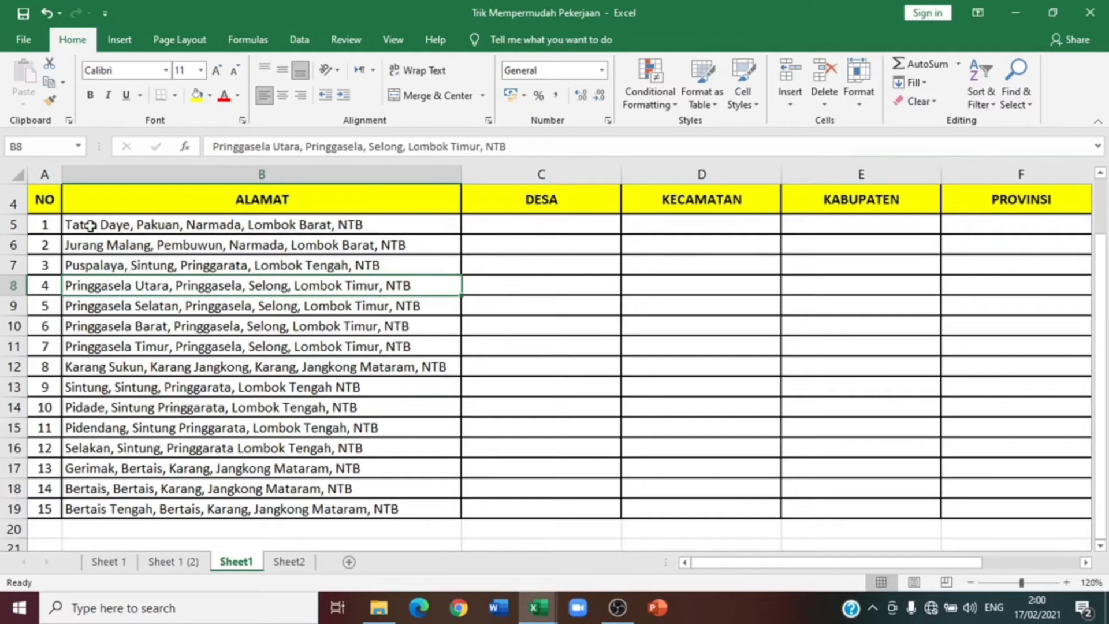
Step: Start Text to Columns on the addresses in B5:B19 with Delimited as the original data type
left_click_drag(91, 225, 149, 506)
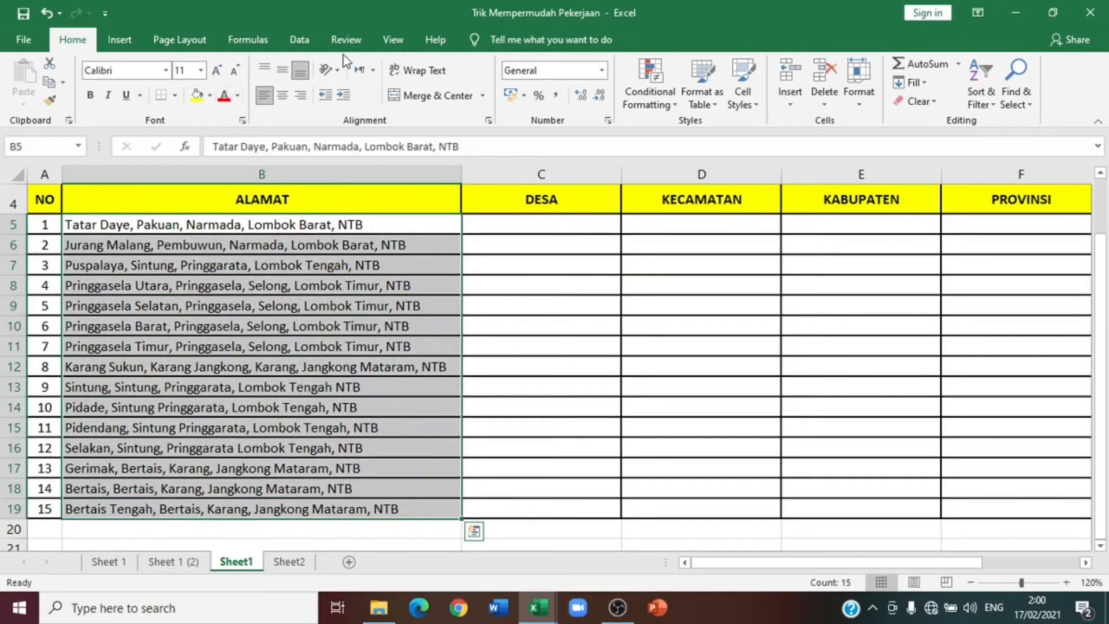
left_click(394, 41)
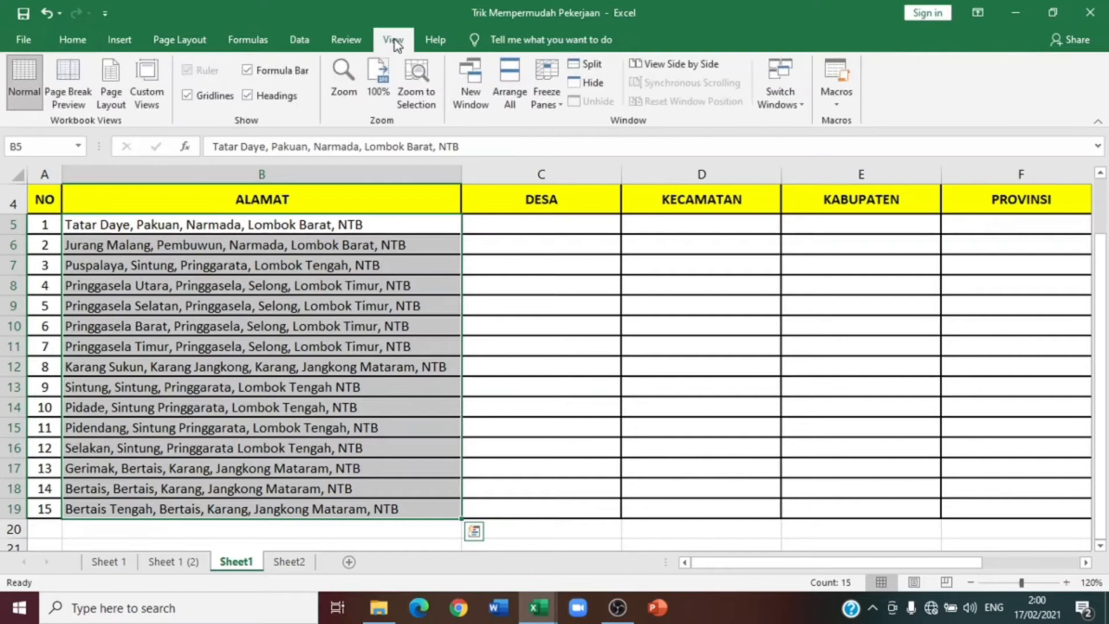
left_click(300, 40)
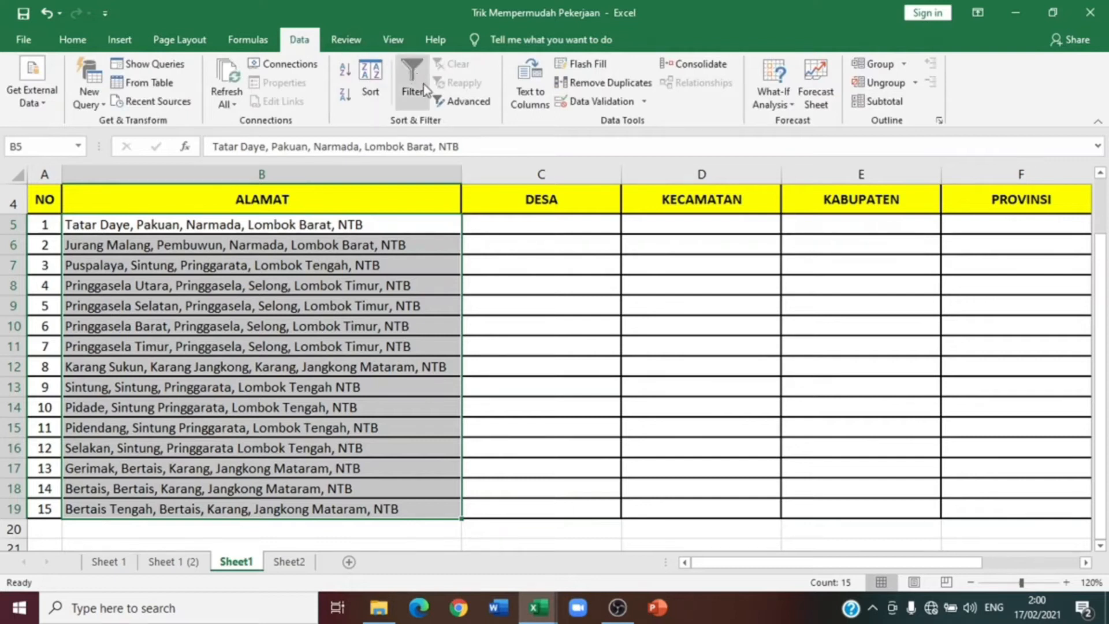
left_click(522, 108)
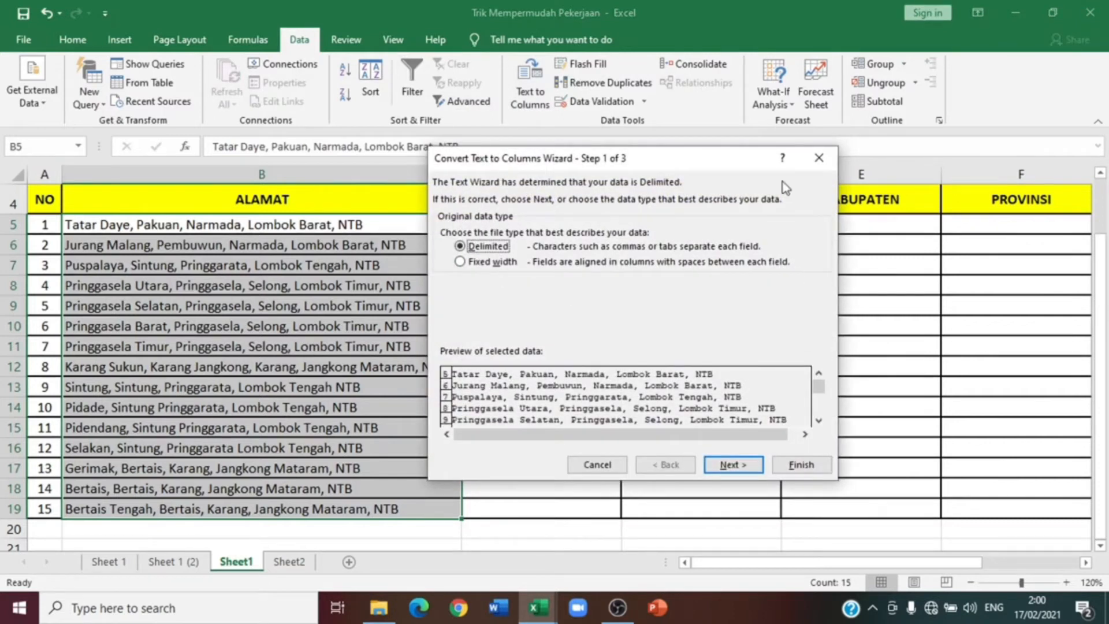
left_click_drag(748, 167, 741, 138)
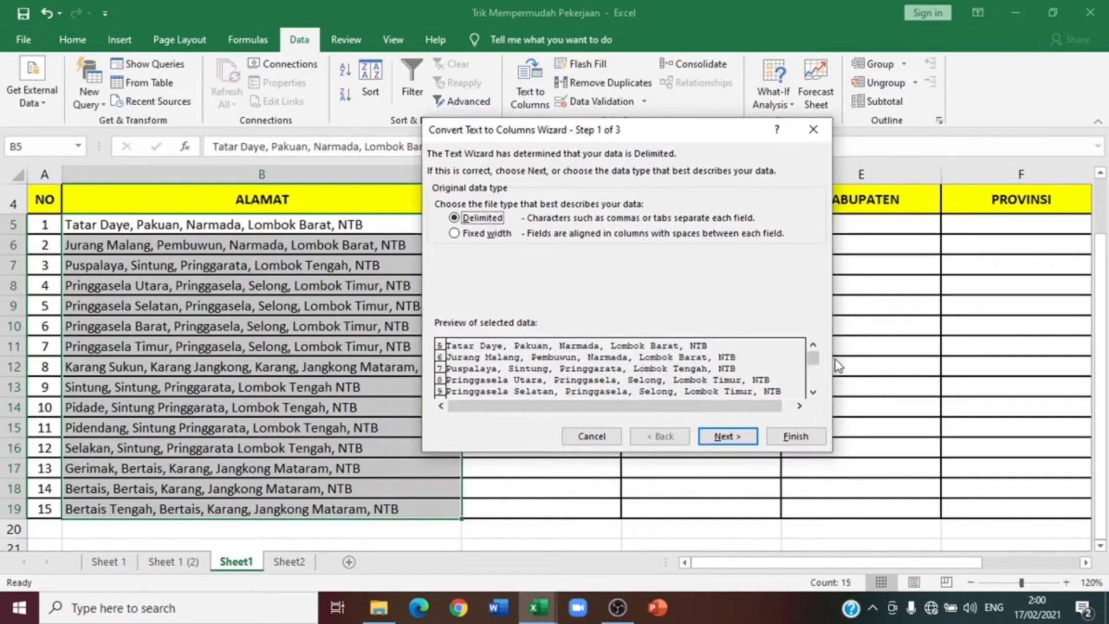
left_click_drag(813, 358, 814, 388)
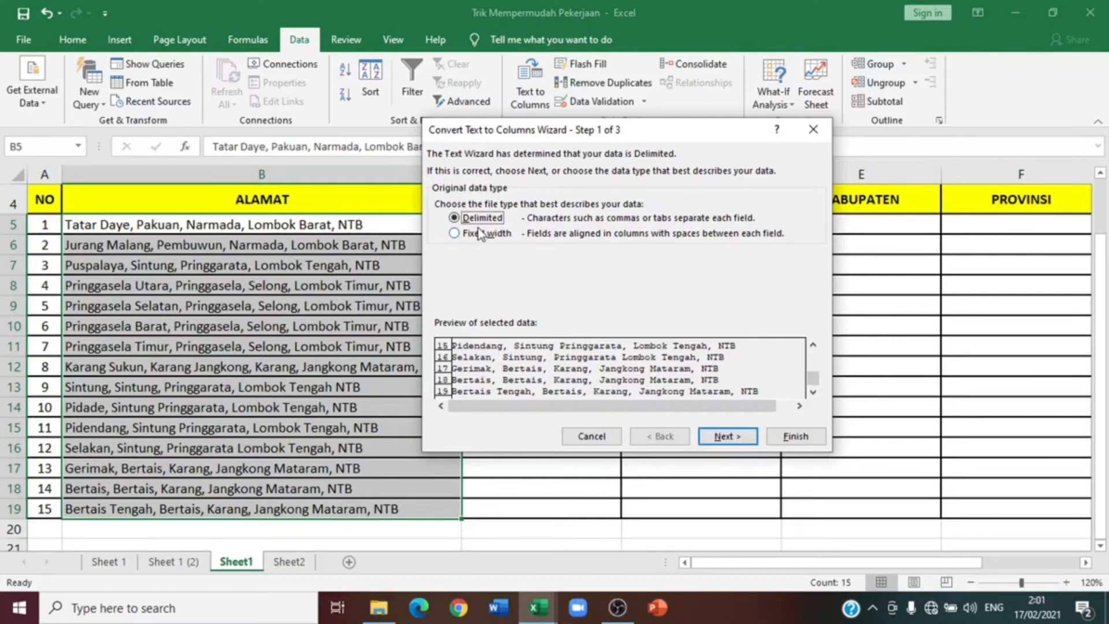
left_click(727, 437)
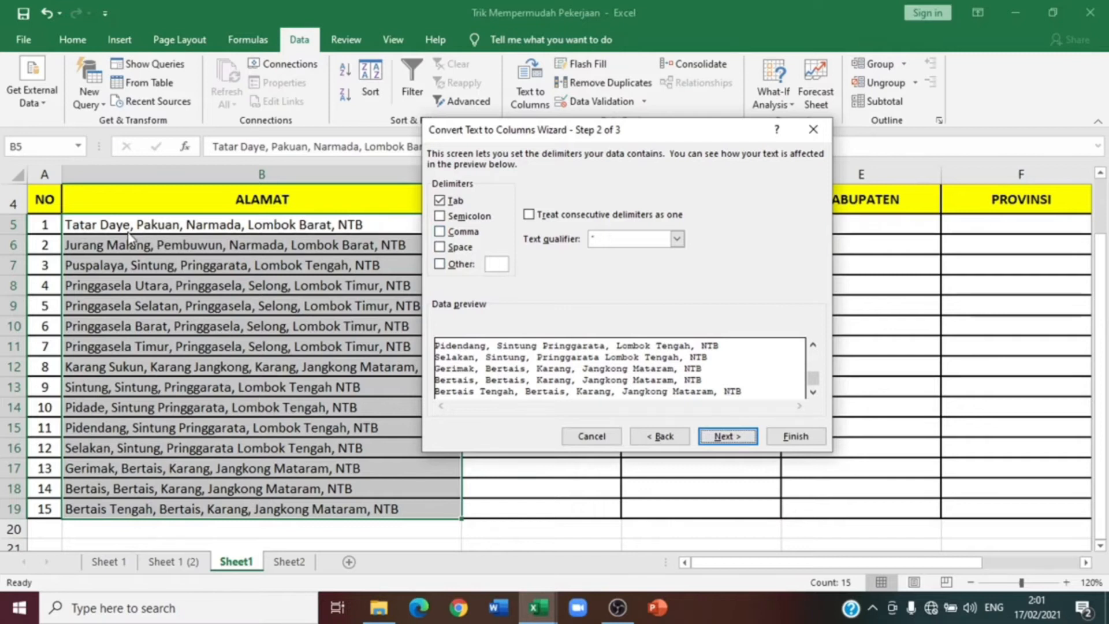
Step: Add Comma to the Tab delimiter for splitting the addresses and proceed to the column format and destination settings
left_click_drag(474, 136, 584, 159)
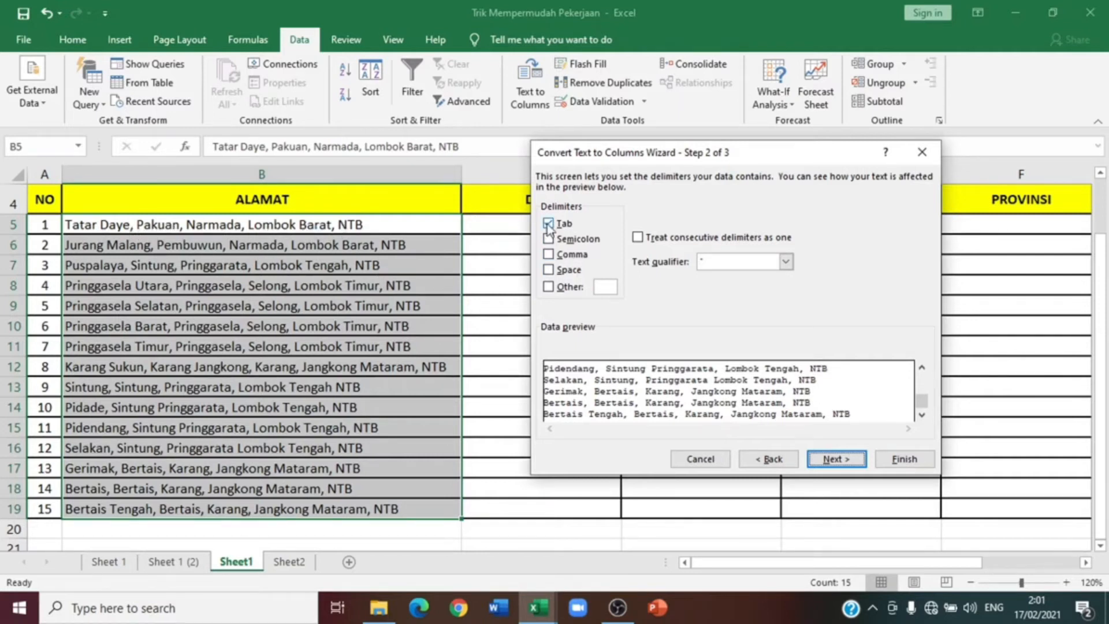
left_click(554, 259)
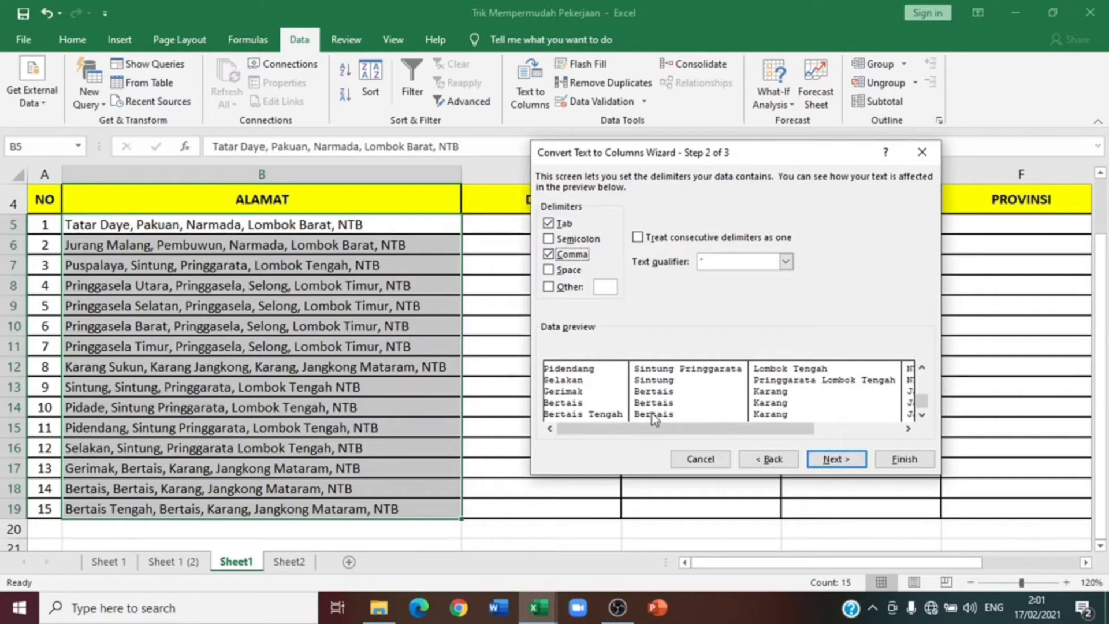
mouse_move(920, 403)
left_mouse_down()
mouse_move(921, 378)
mouse_move(923, 405)
left_mouse_up()
left_click(571, 256)
left_click(572, 257)
left_click(849, 461)
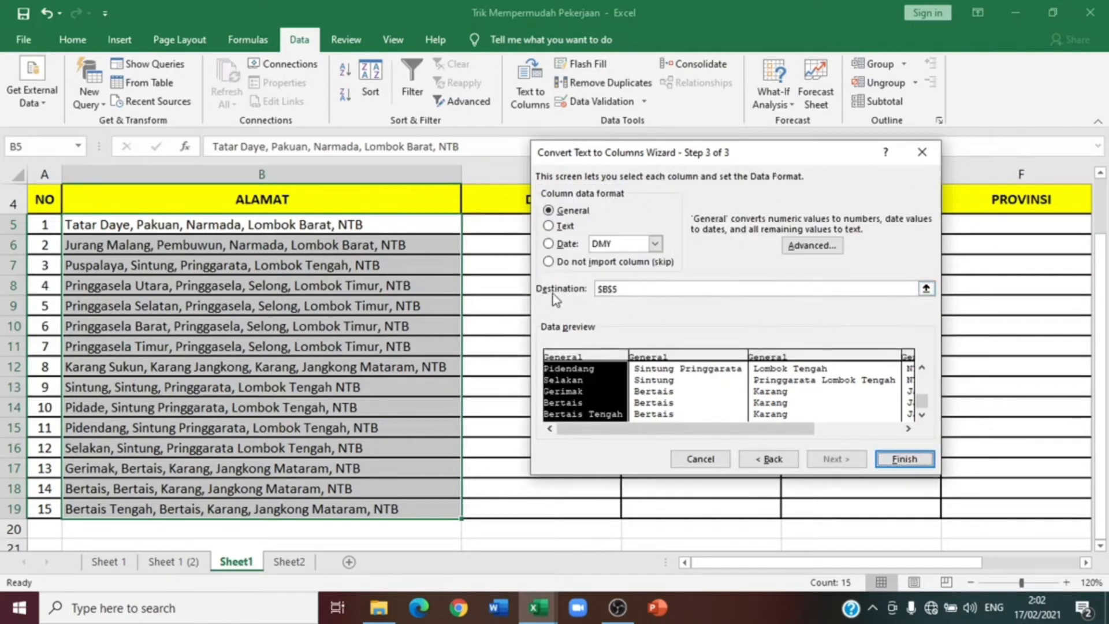
Step: Set the destination of the split to $C$5:$F$19, finish the conversion and accept replacing existing data
left_click(646, 288)
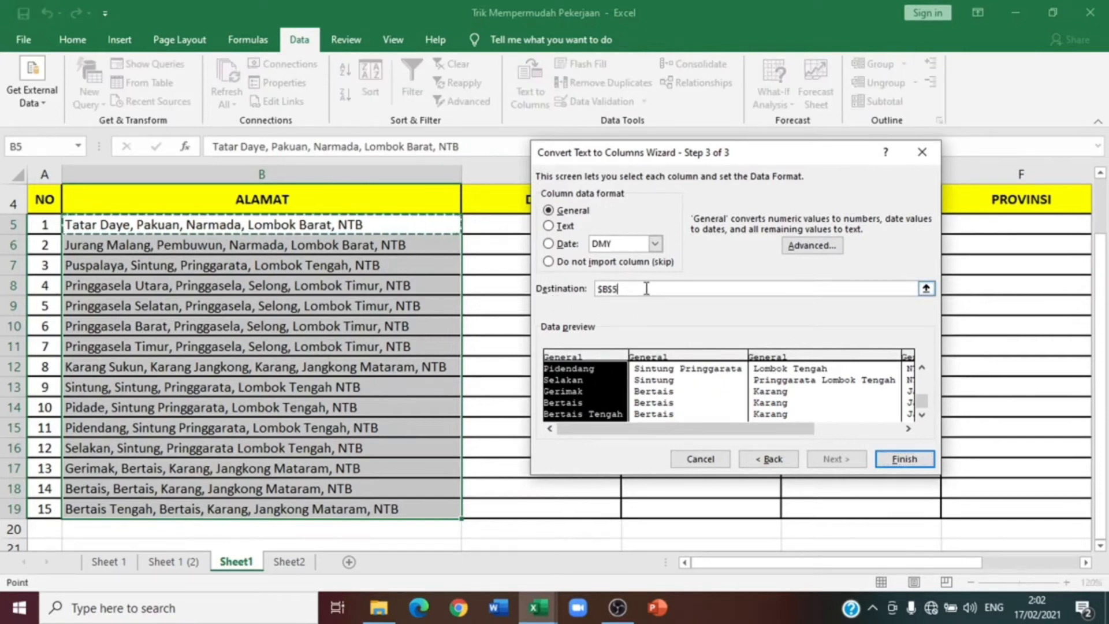
left_click_drag(635, 153, 153, 44)
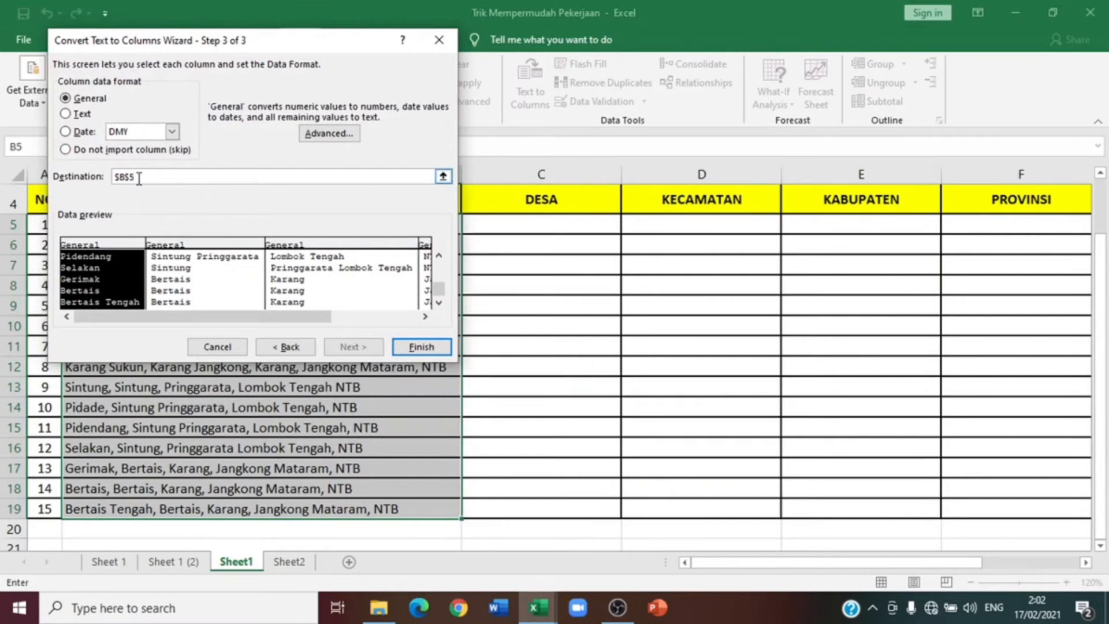
left_click_drag(137, 179, 113, 180)
left_click(176, 176)
key("BackSpace")
key("BackSpace")
left_click_drag(511, 221, 991, 511)
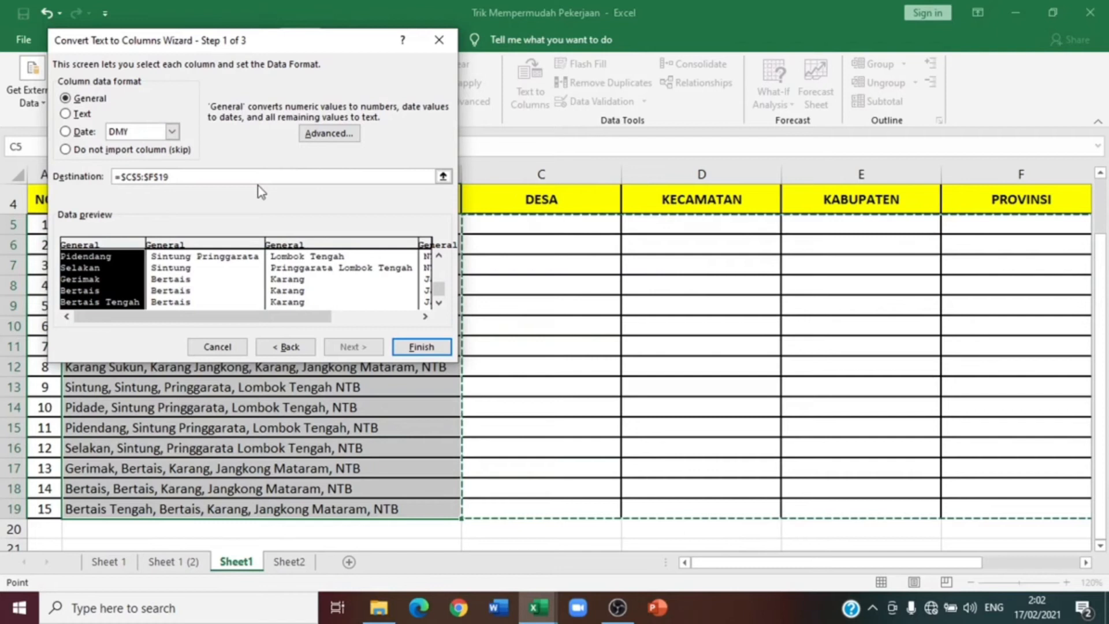
left_click(421, 347)
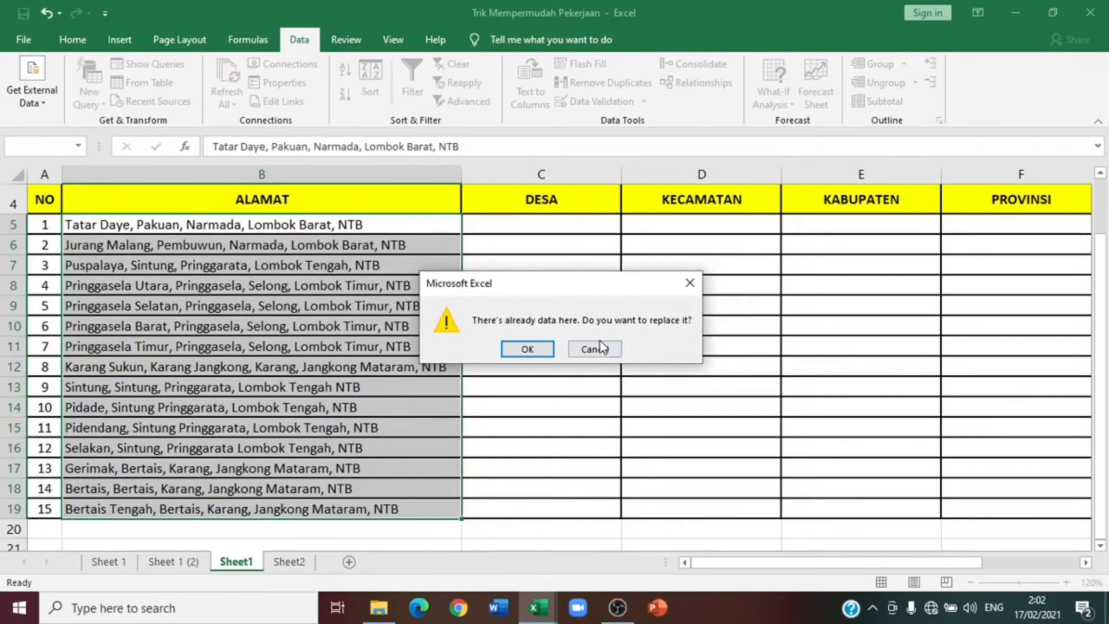
left_click(527, 349)
left_click(543, 365)
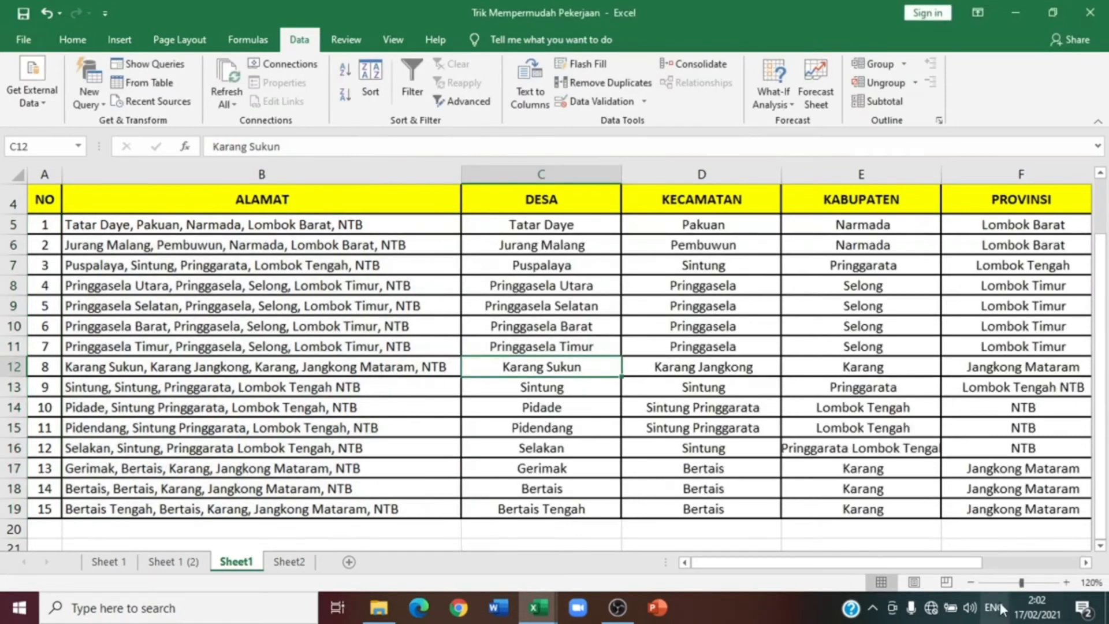
Step: Examine how the split address parts line up with the DESA to PROVINSI headers and column G
left_click(1007, 584)
left_click(1019, 584)
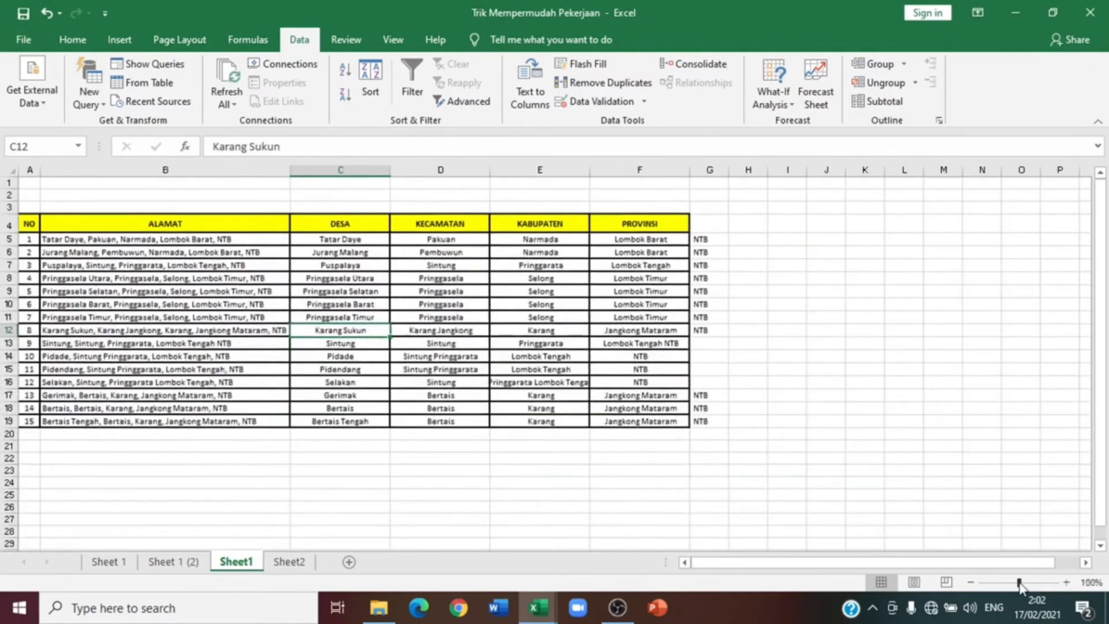
left_click_drag(1019, 584, 1020, 583)
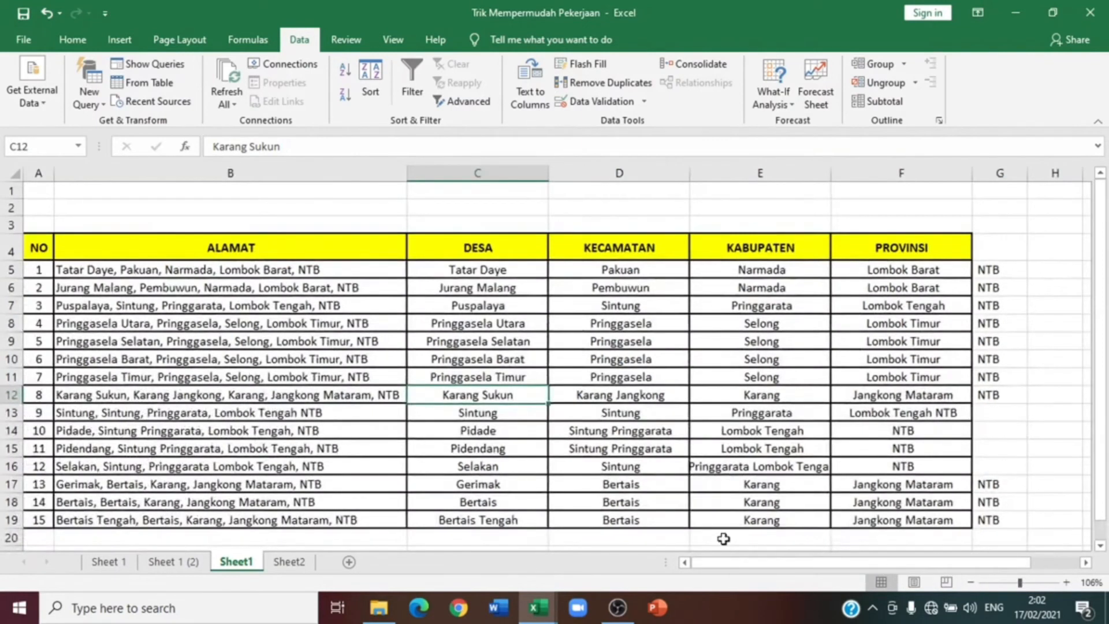
scroll(720, 537, "down", 1)
scroll(691, 529, "up", 1)
left_click_drag(999, 267, 1004, 304)
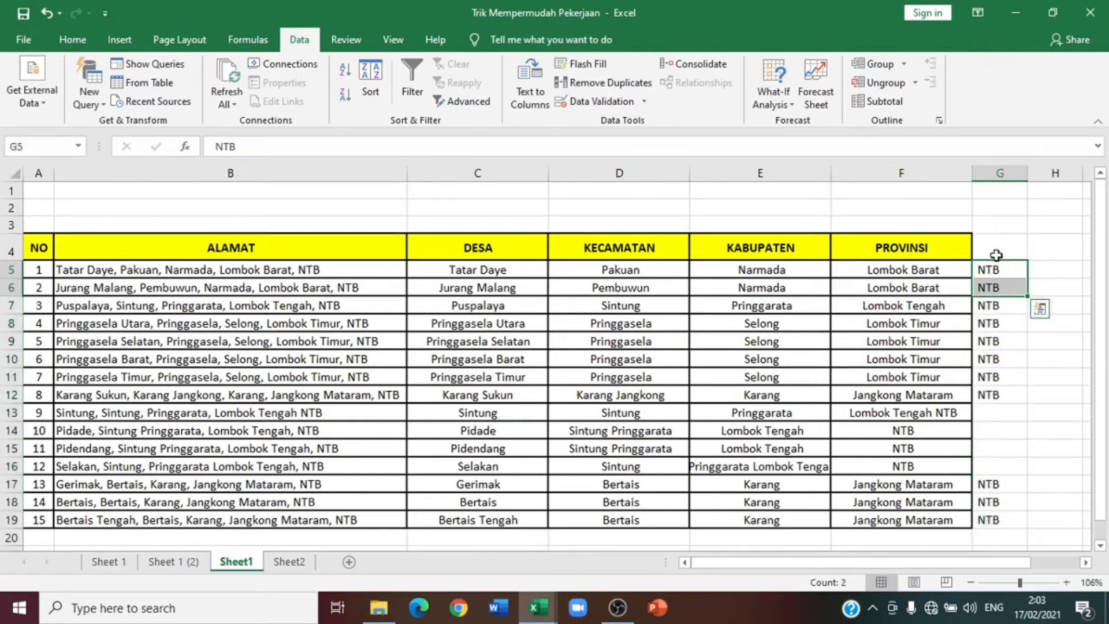
left_click_drag(997, 348, 1009, 518)
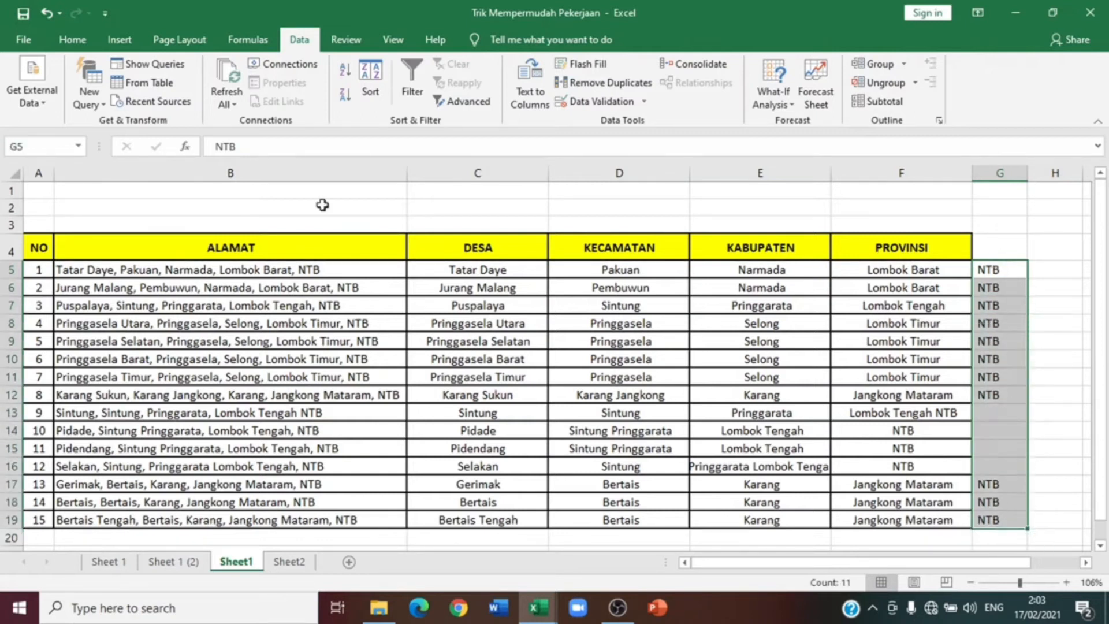
Step: Copy the DESA, KECAMATAN, KABUPATEN and PROVINSI headers one column over into D4:G4
left_click(471, 251)
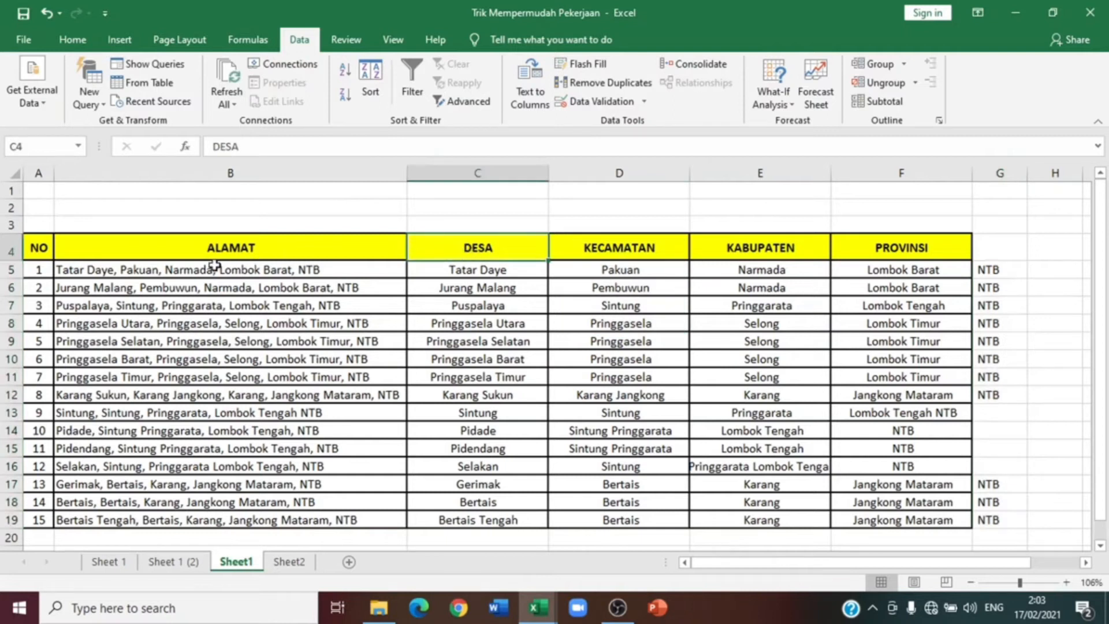
double_click(511, 248)
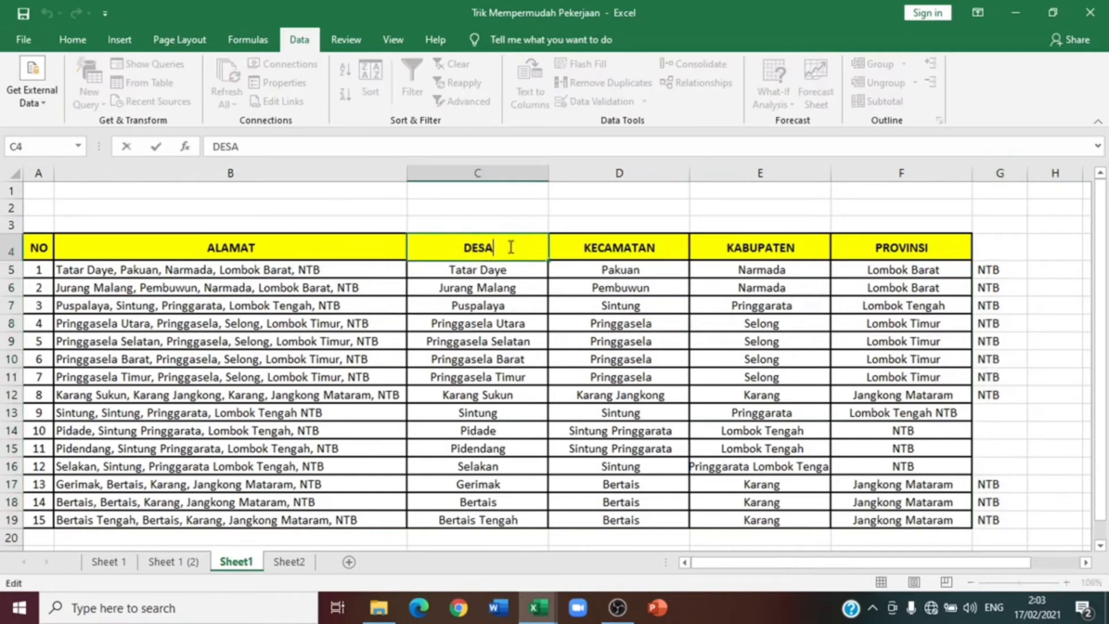
left_click_drag(484, 246, 490, 244)
left_click(496, 243)
left_click_drag(474, 247, 871, 235)
left_click(624, 265)
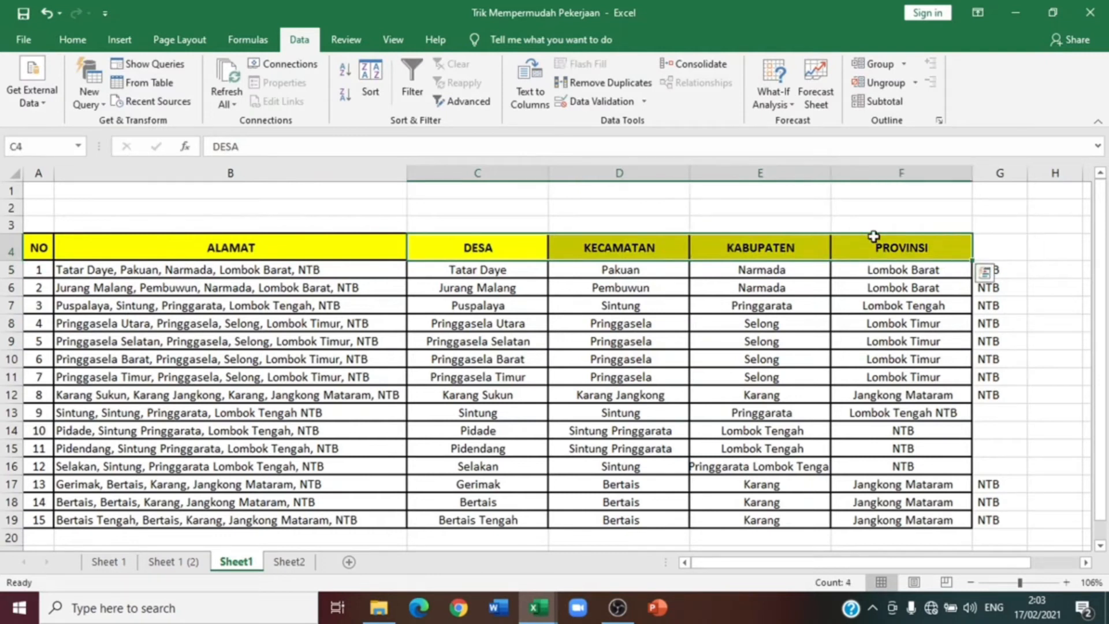
key("ctrl+c")
left_click(618, 241)
key("ctrl+v")
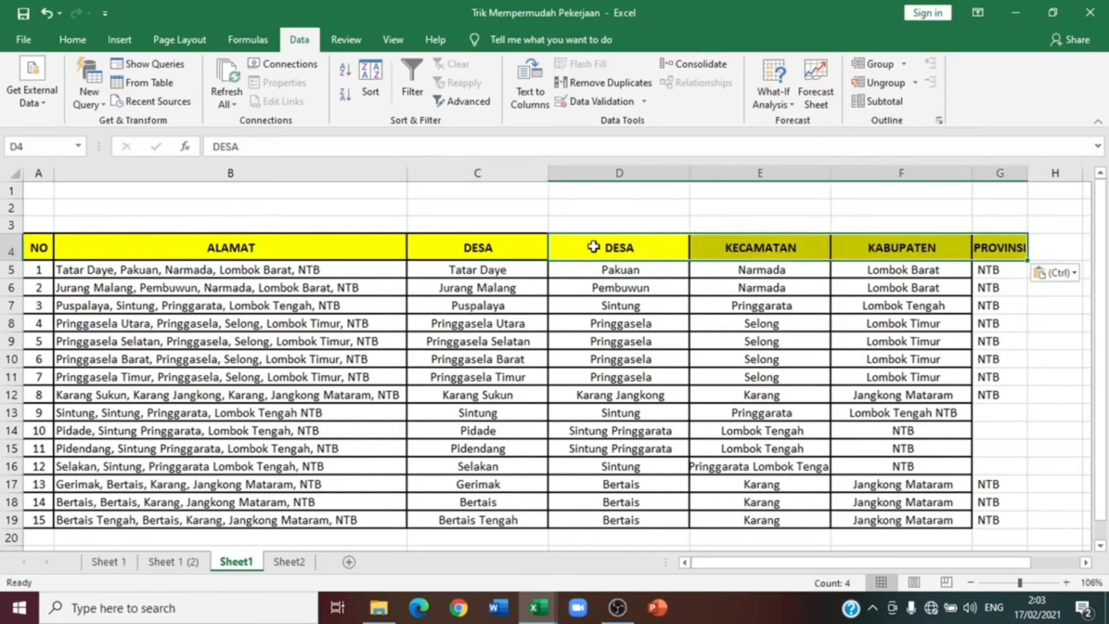
Step: Change the header in C4 to DUSUN
left_click(525, 243)
type("D")
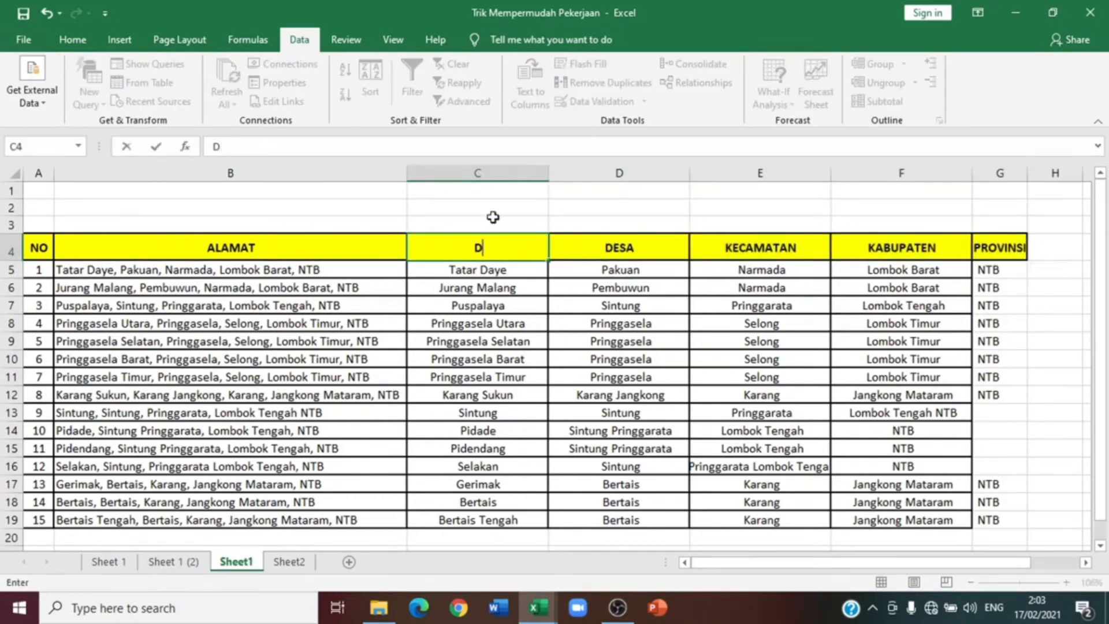
type("USUN")
left_click(692, 285)
Step: Clear the split address parts from C5:G19 beneath the headers
left_click_drag(1014, 270, 1015, 370)
left_click_drag(477, 269, 994, 517)
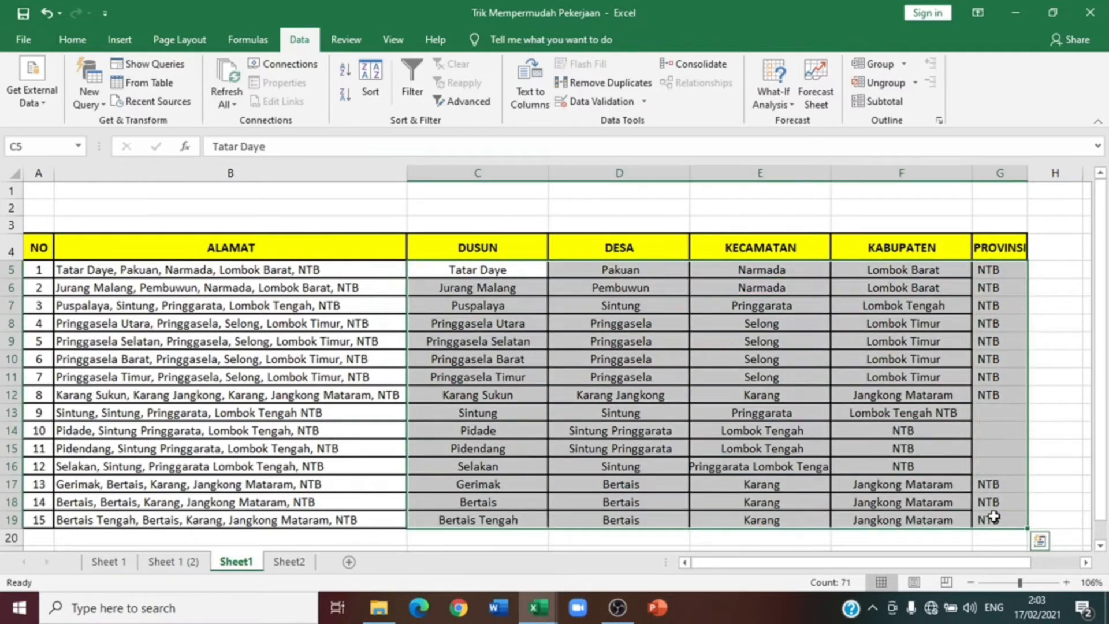
key("Delete")
left_click(982, 447)
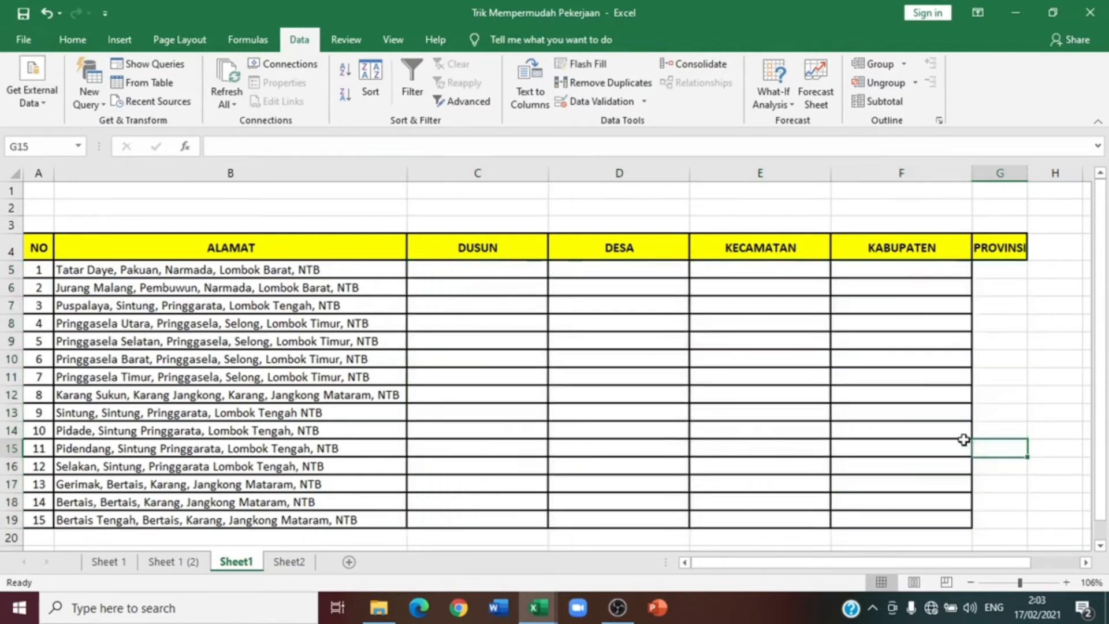
Step: Widen the PROVINSI column to fit its header and copy the empty bordered KABUPATEN cells F5:F19 into it
mouse_move(1027, 173)
left_mouse_down()
mouse_move(1059, 175)
mouse_move(1036, 181)
left_mouse_up()
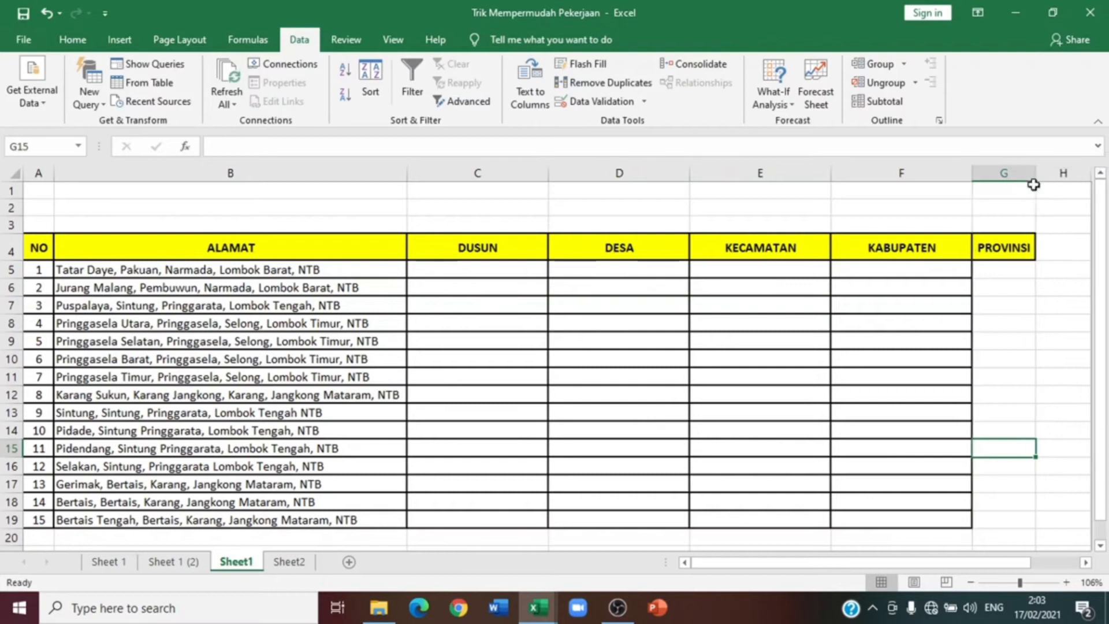
left_click_drag(941, 264, 965, 517)
key("ctrl+c")
left_click(1015, 277)
key("ctrl+v")
left_click(938, 371)
left_click(843, 459)
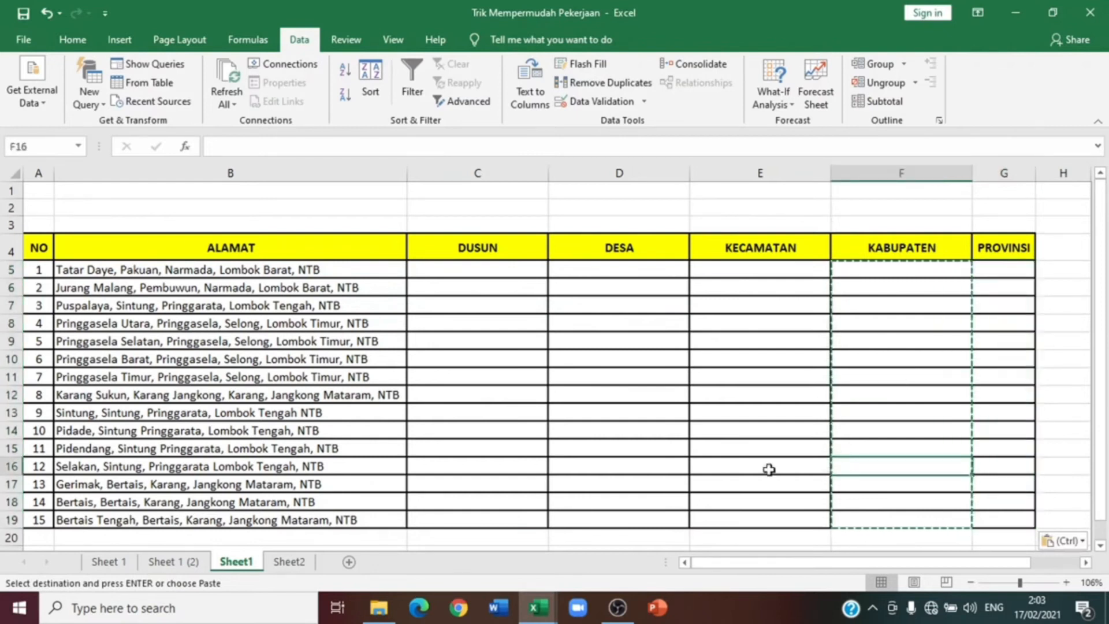
left_click(767, 466)
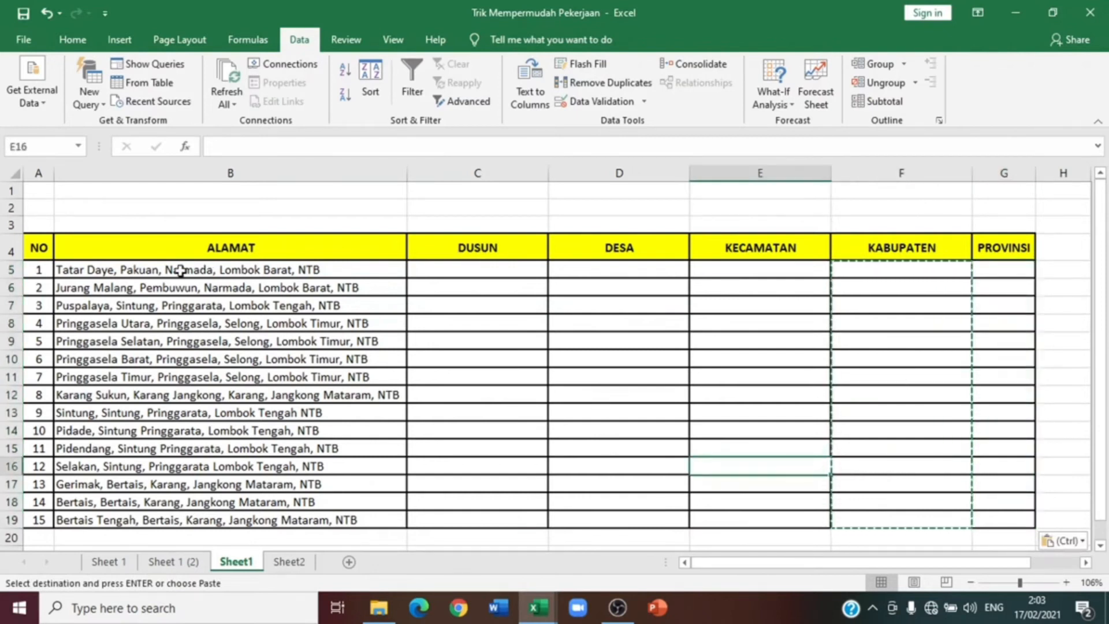
Step: Compare the first address with the DUSUN to PROVINSI headers and narrow the DUSUN column slightly
left_click(132, 269)
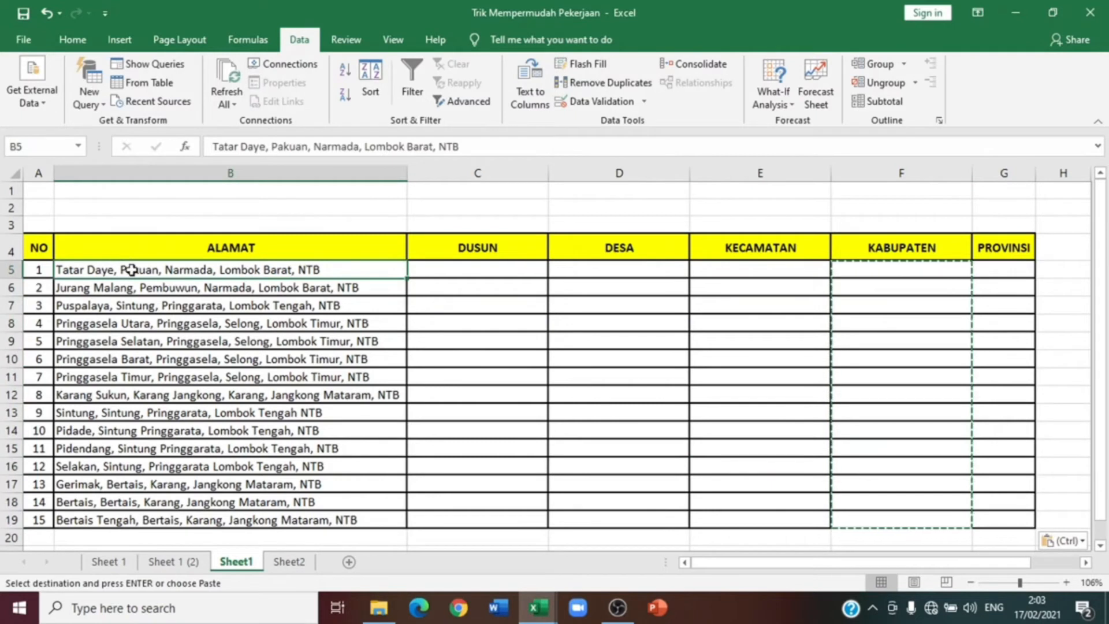
left_click(787, 247)
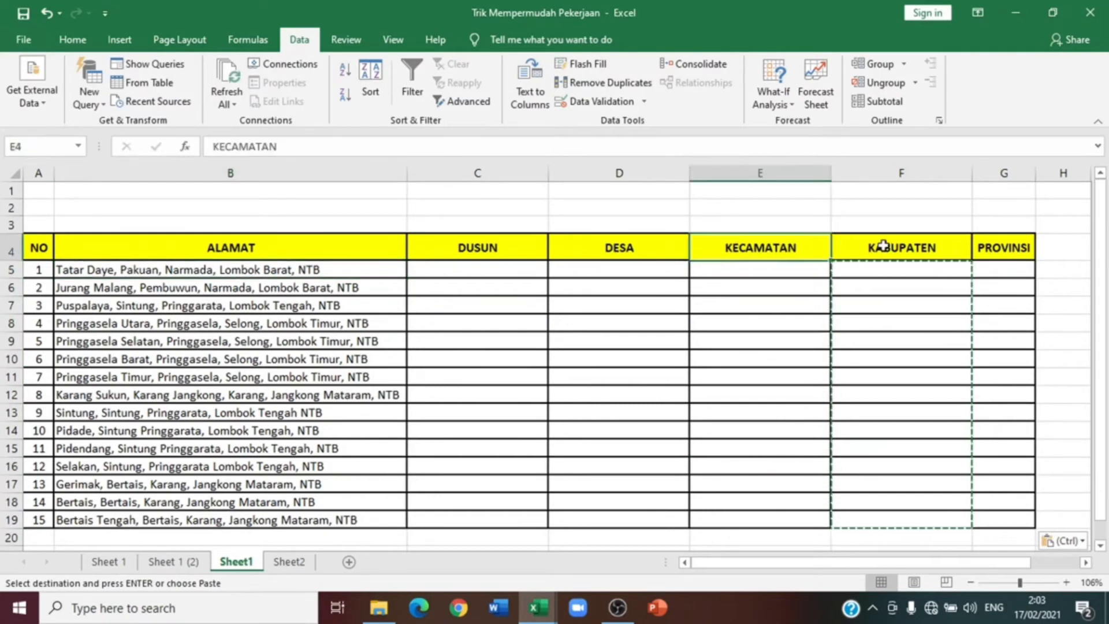
left_click(269, 275)
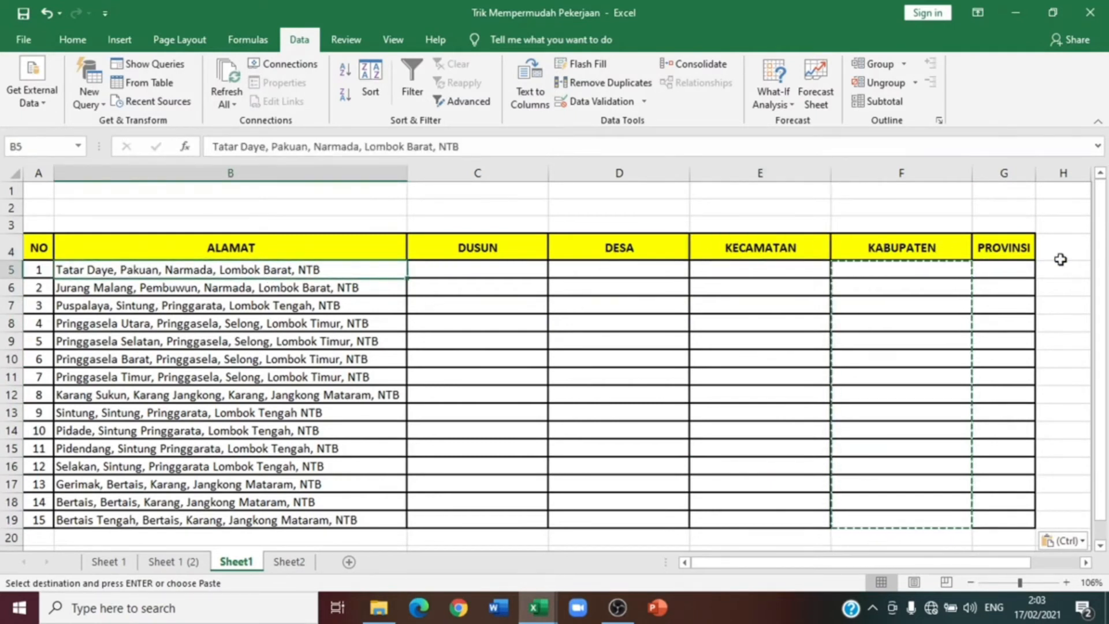
left_click(510, 255)
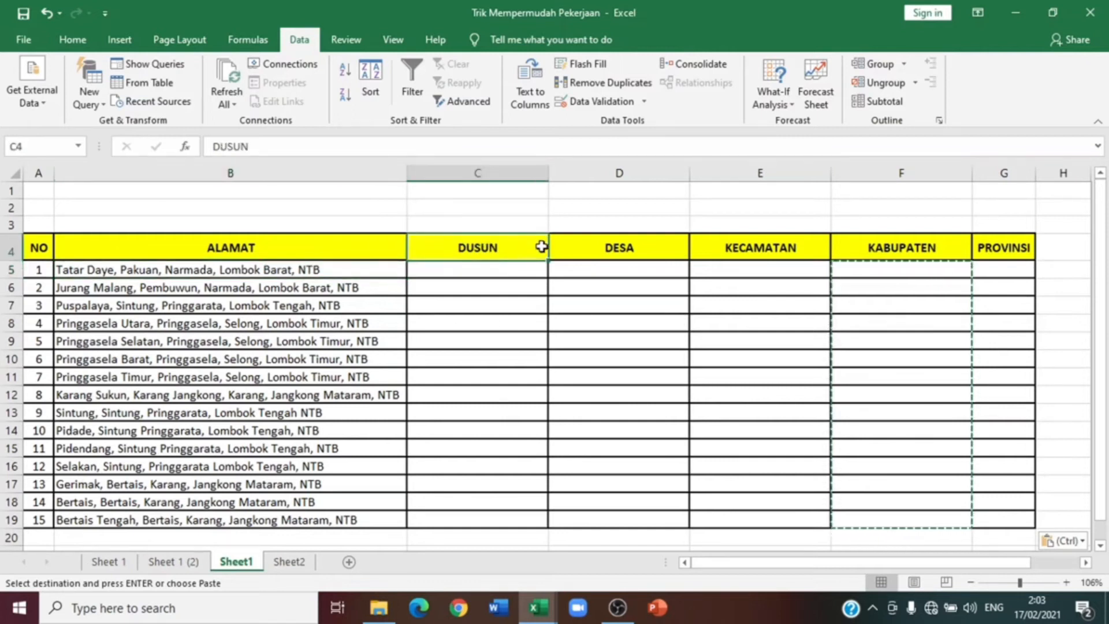
left_click_drag(551, 178, 543, 176)
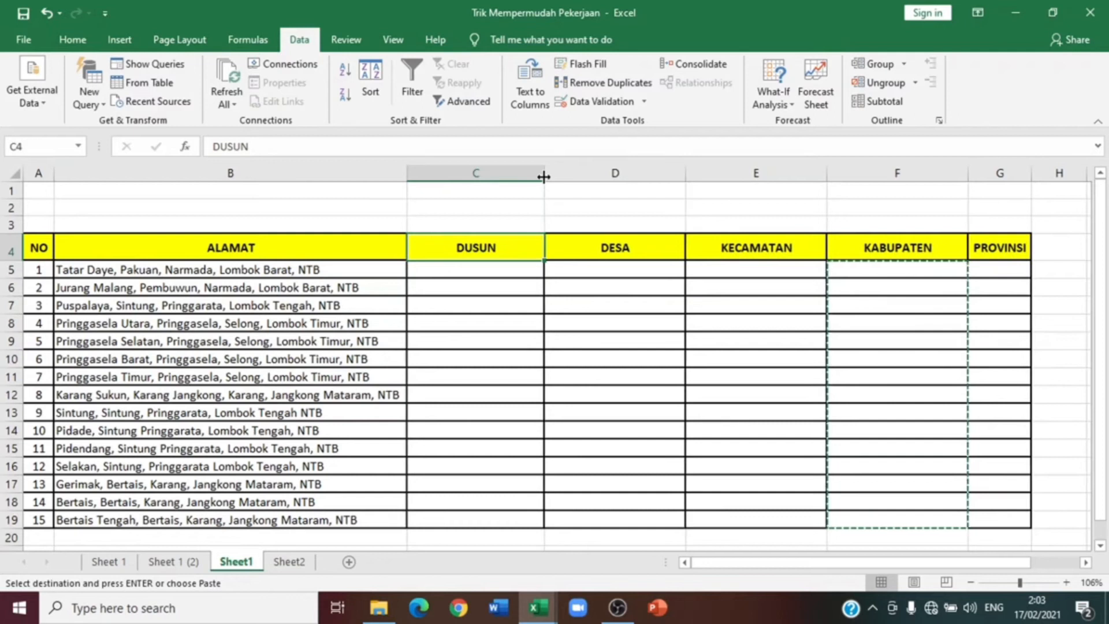
scroll(267, 240, "down", 1)
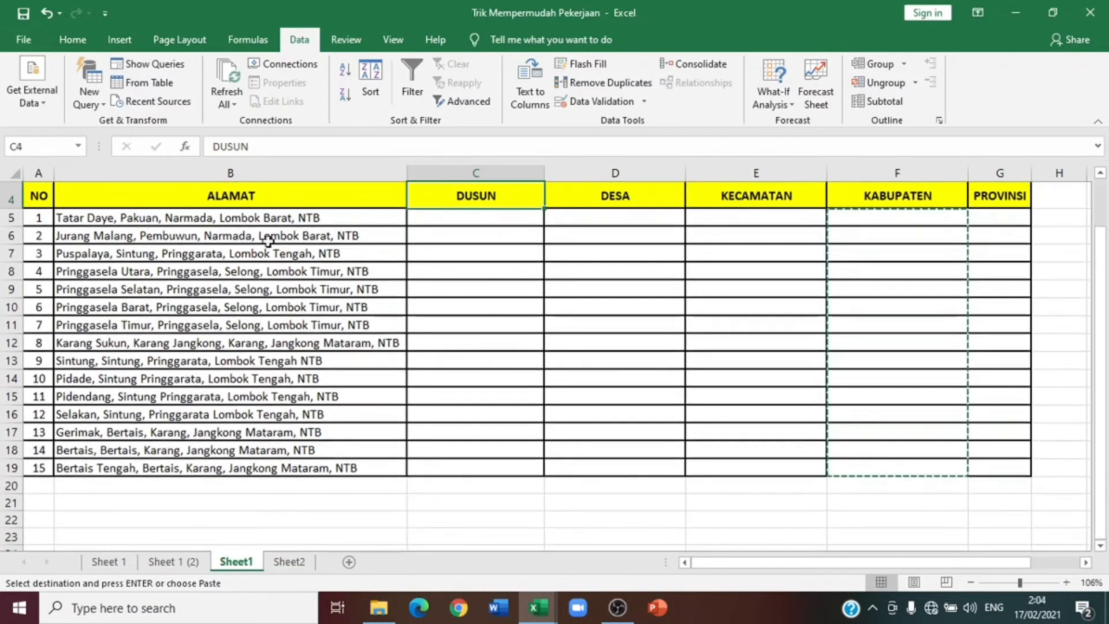
Step: Begin a Text to Columns conversion of the addresses in B5:B19 as delimited data, keeping Tab and Comma as the delimiters
left_click_drag(163, 218, 222, 462)
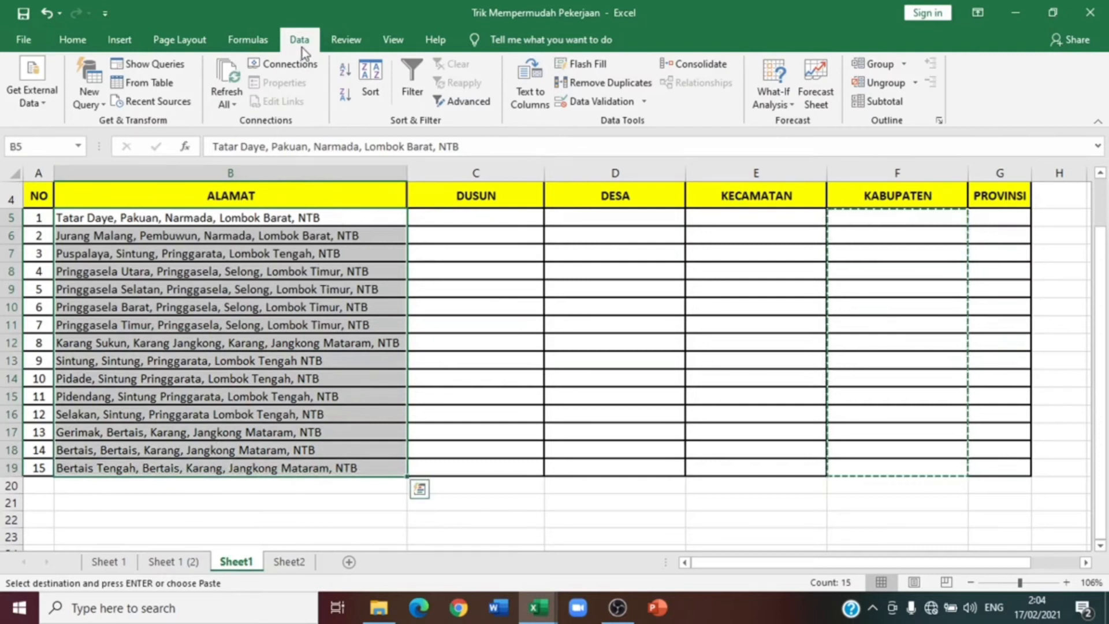
left_click(530, 97)
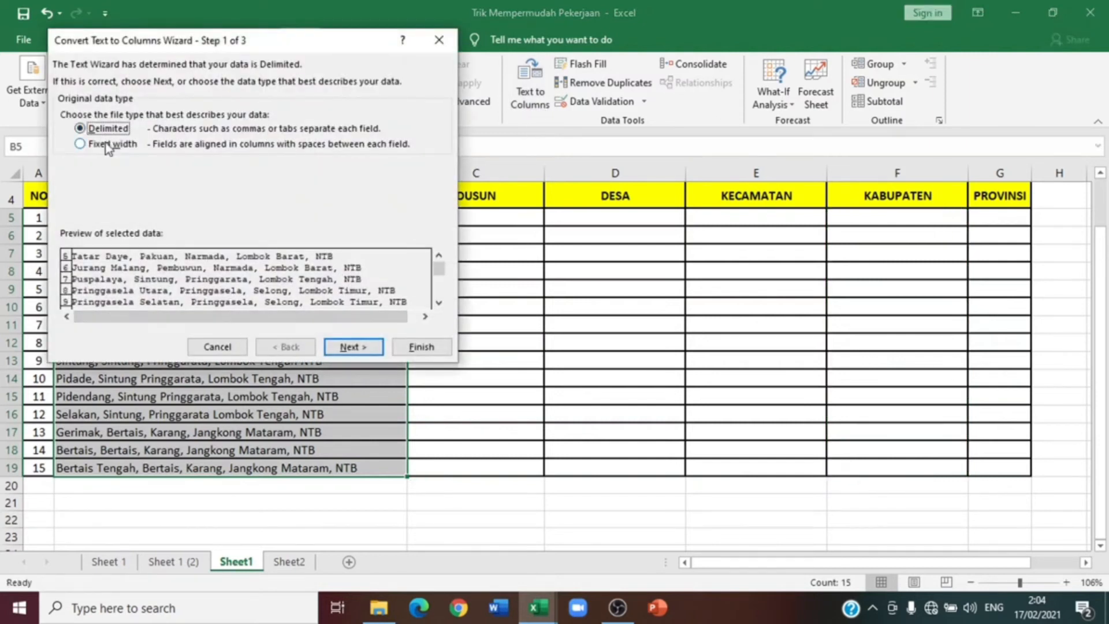
left_click(354, 347)
left_click_drag(224, 43, 466, 76)
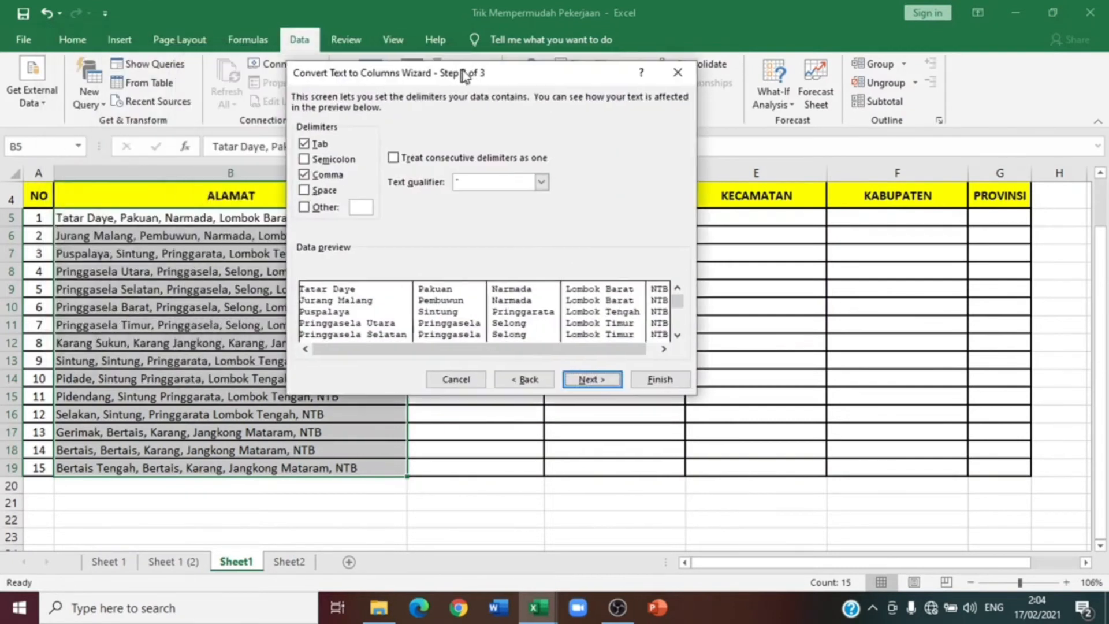
left_click(308, 175)
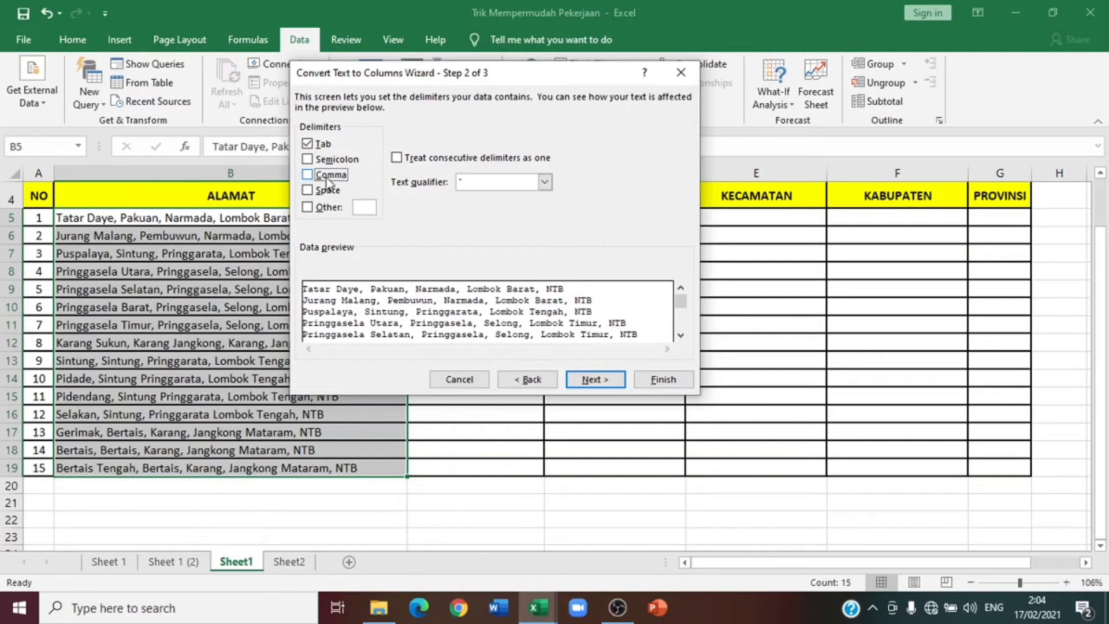
left_click(327, 183)
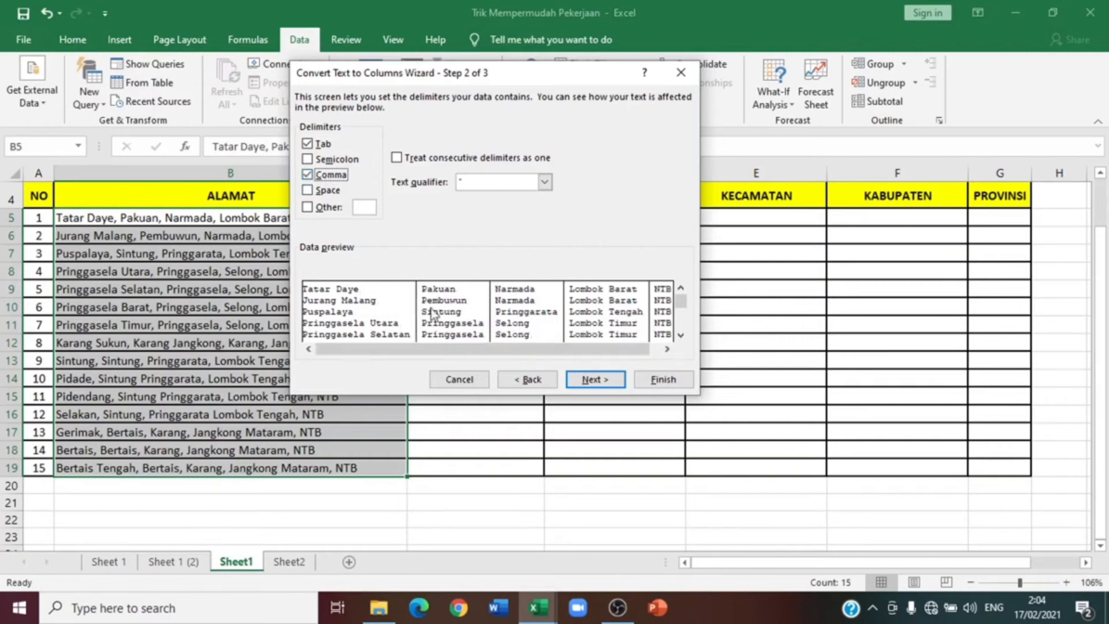
Step: Set the split's destination to C5:G19 and finish the conversion, allowing the existing cell contents there to be replaced
left_click(605, 383)
left_click(429, 212)
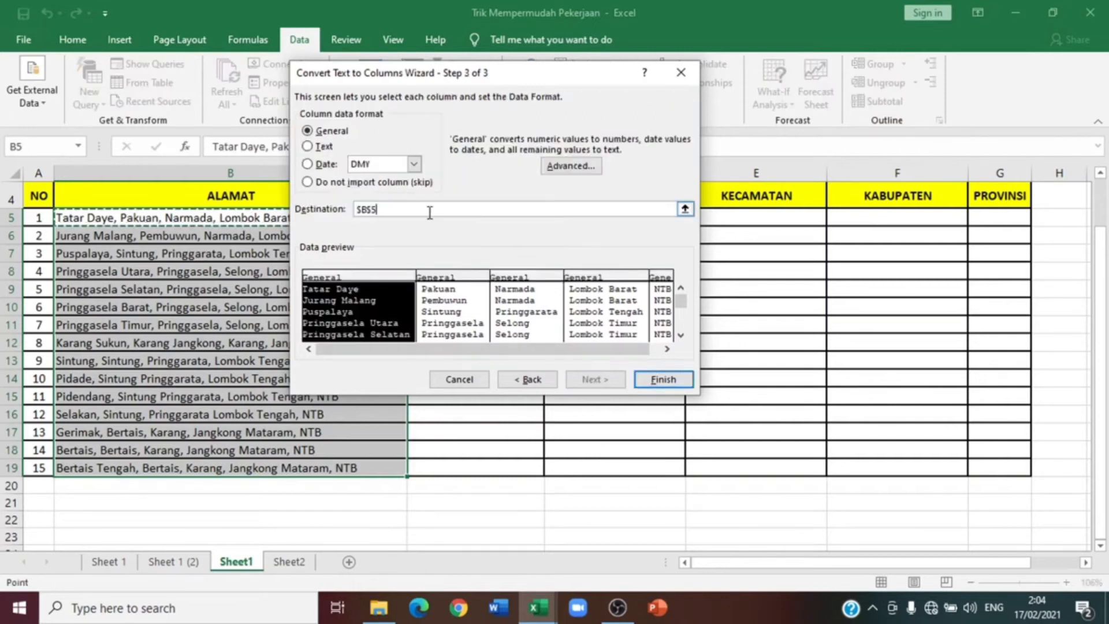
key("BackSpace")
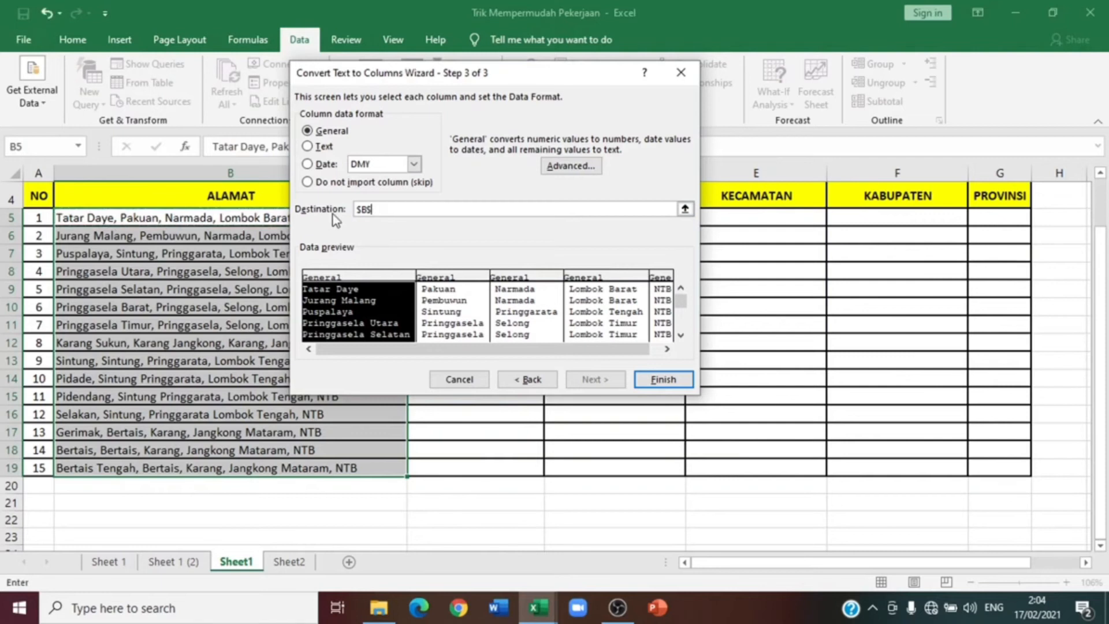
left_click_drag(477, 86, 190, 49)
left_click_drag(495, 218, 992, 473)
left_click_drag(251, 29, 682, 78)
left_click(814, 391)
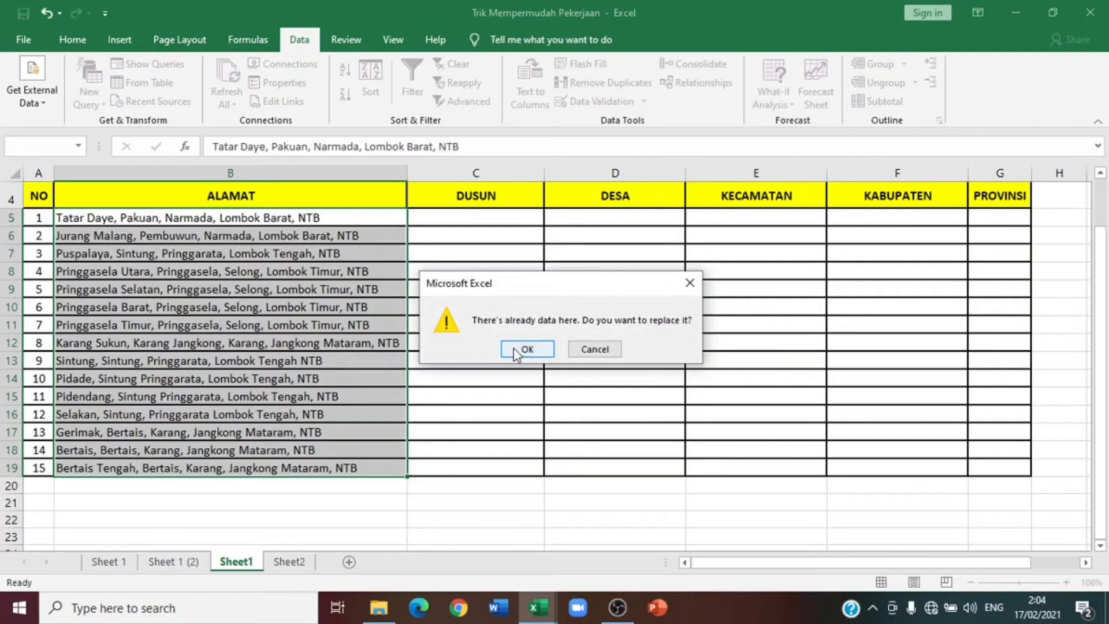
left_click(516, 350)
left_click(558, 344)
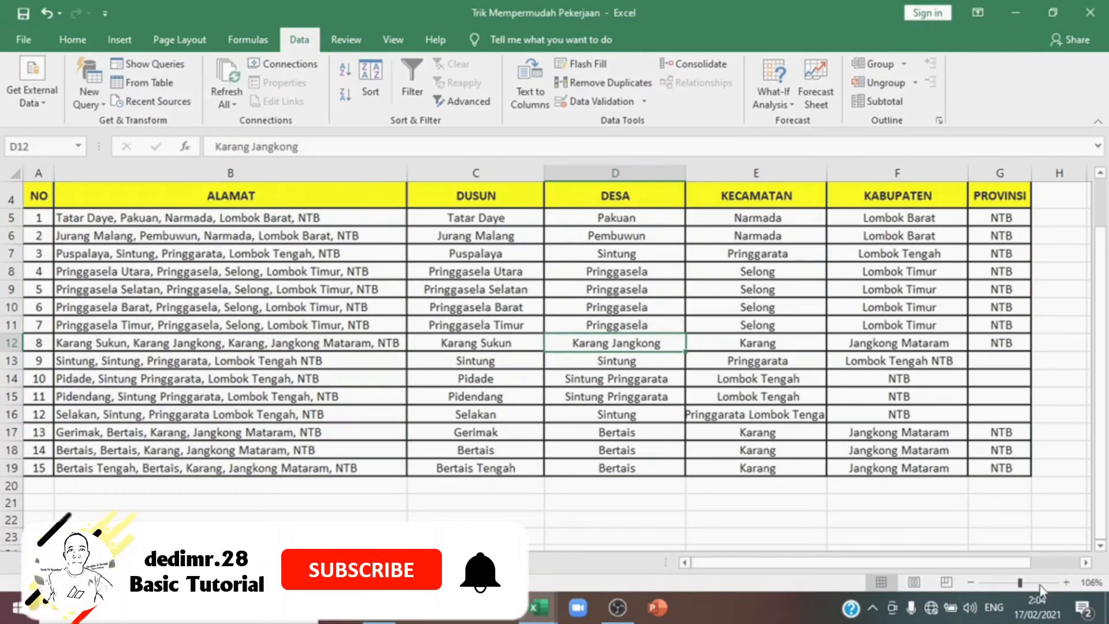
Step: Examine the PROVINSI cells G13:G16 against the KABUPATEN entries in F13:F16 and the rest of row 13
left_click(1032, 588)
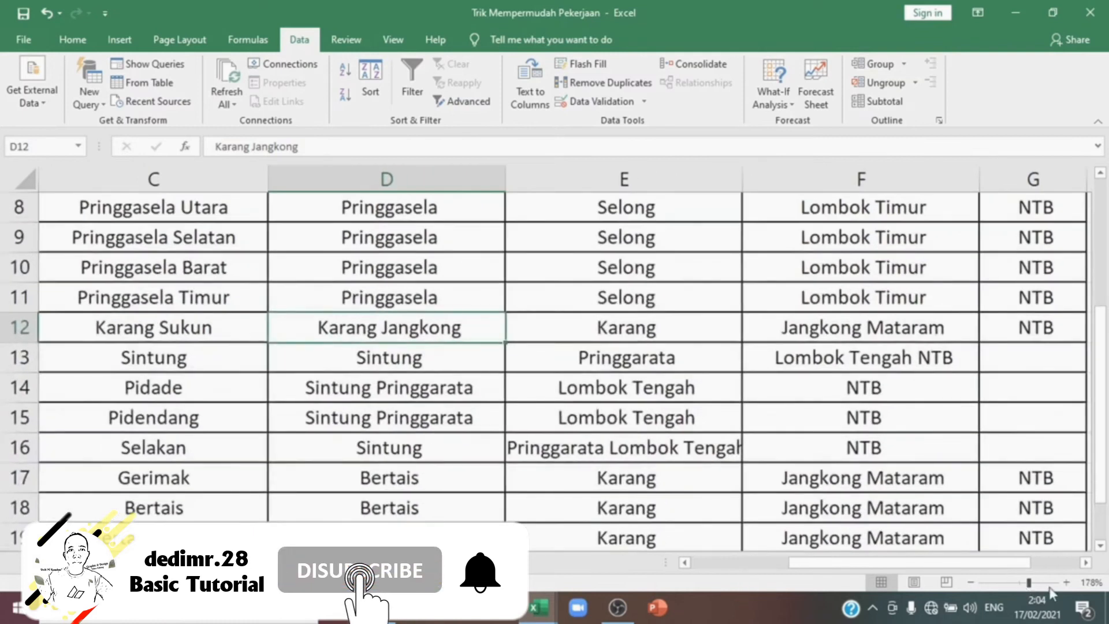
left_click(1025, 589)
left_click_drag(1025, 588, 1021, 588)
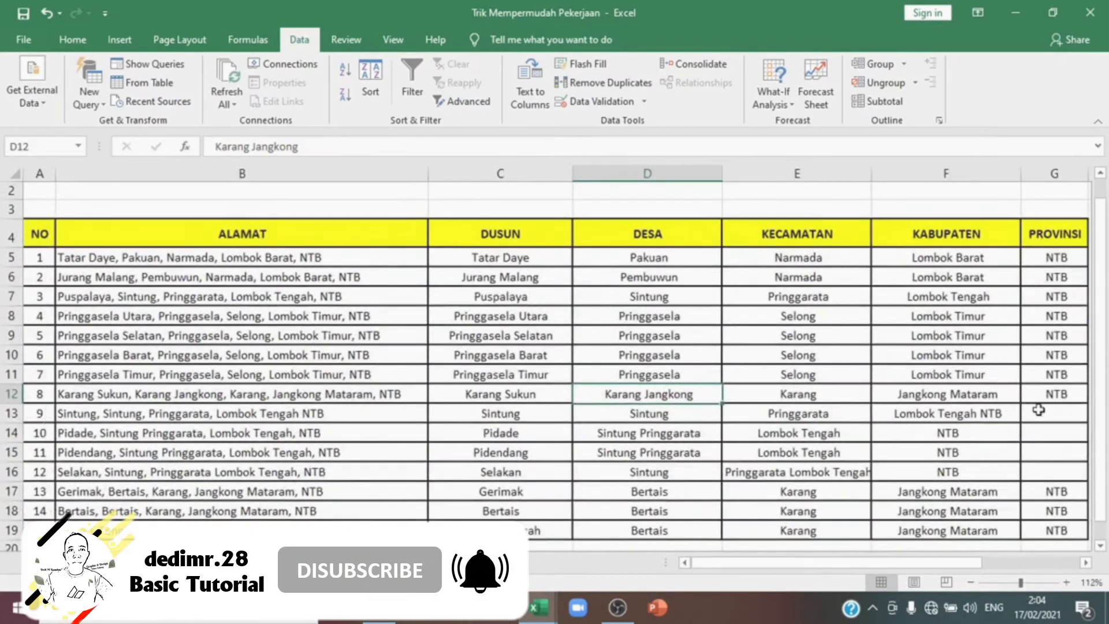
left_click_drag(1038, 410, 1057, 480)
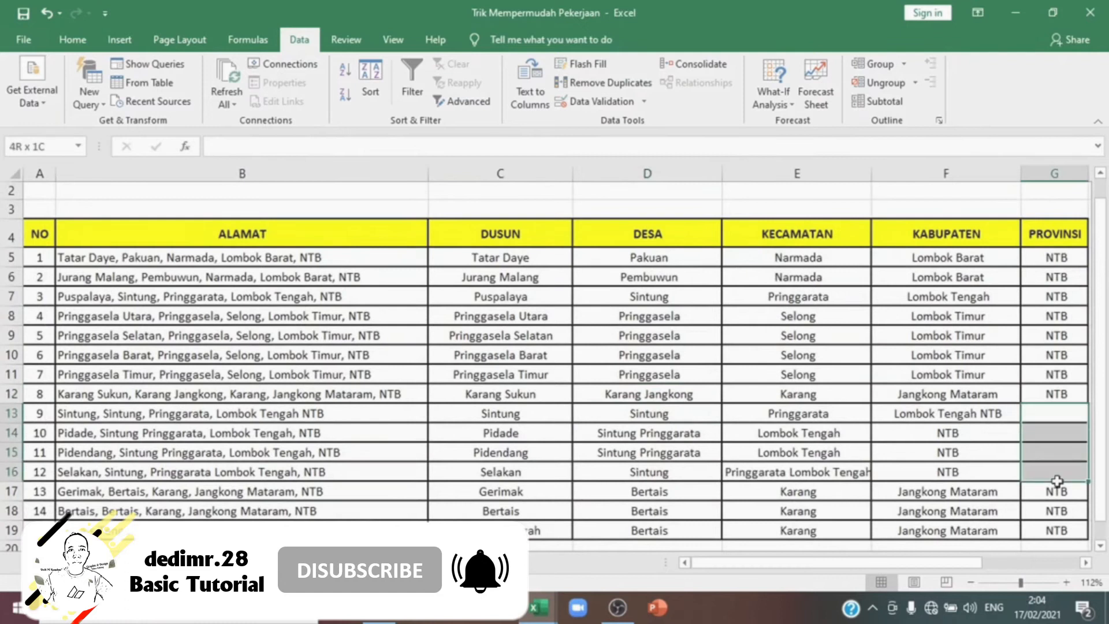
left_click(1066, 417)
left_click_drag(1066, 418, 1070, 468)
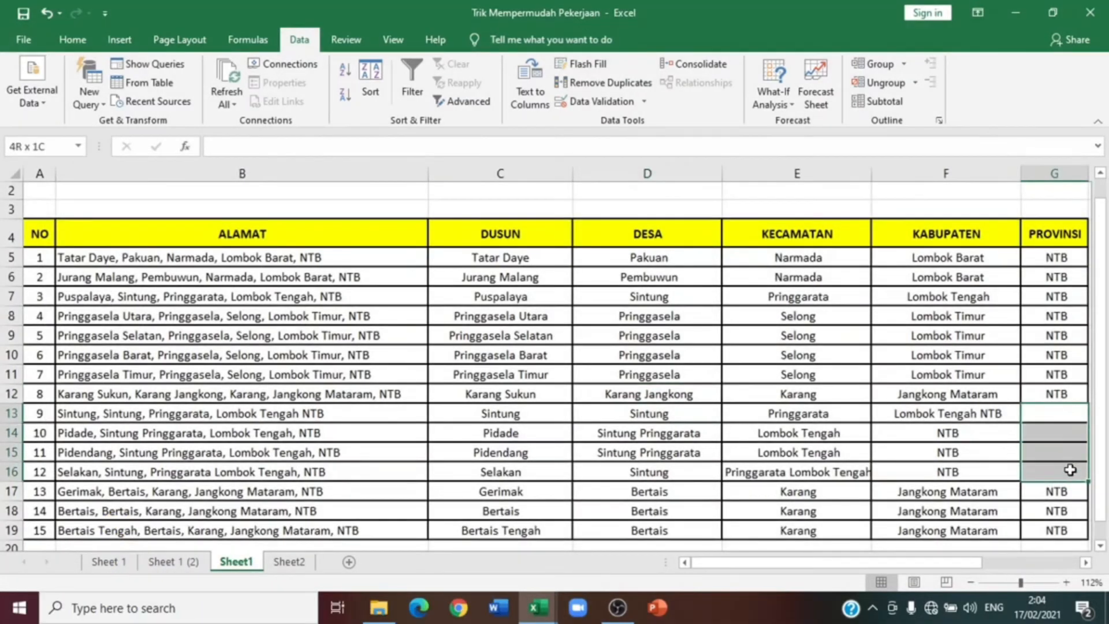
scroll(985, 525, "right", 1)
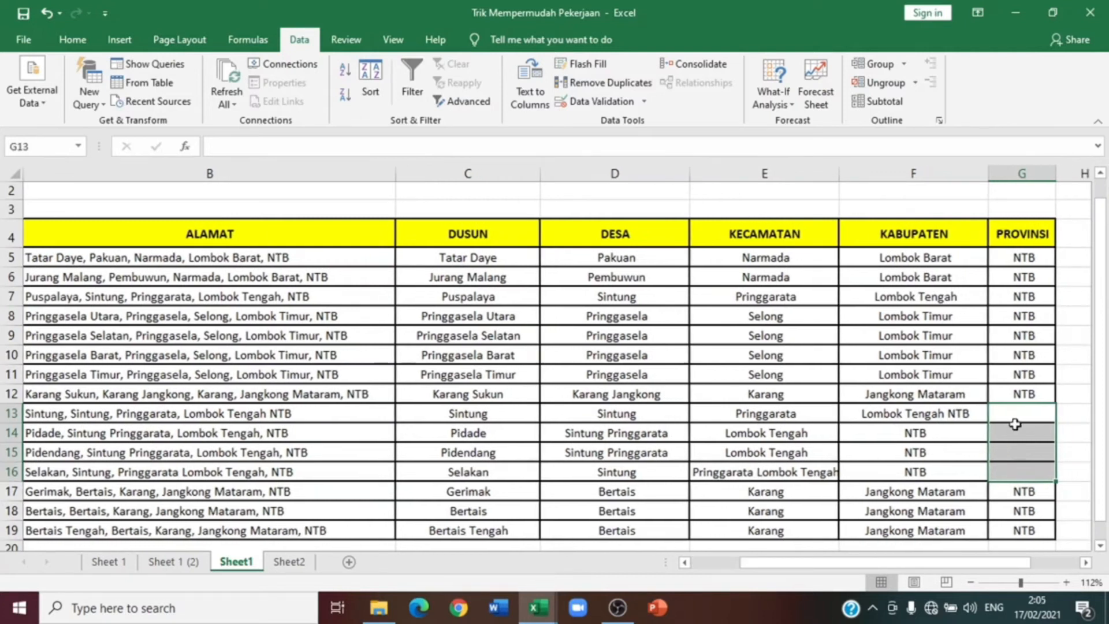
left_click(1015, 418)
left_click_drag(1017, 412, 1019, 470)
left_click(952, 414)
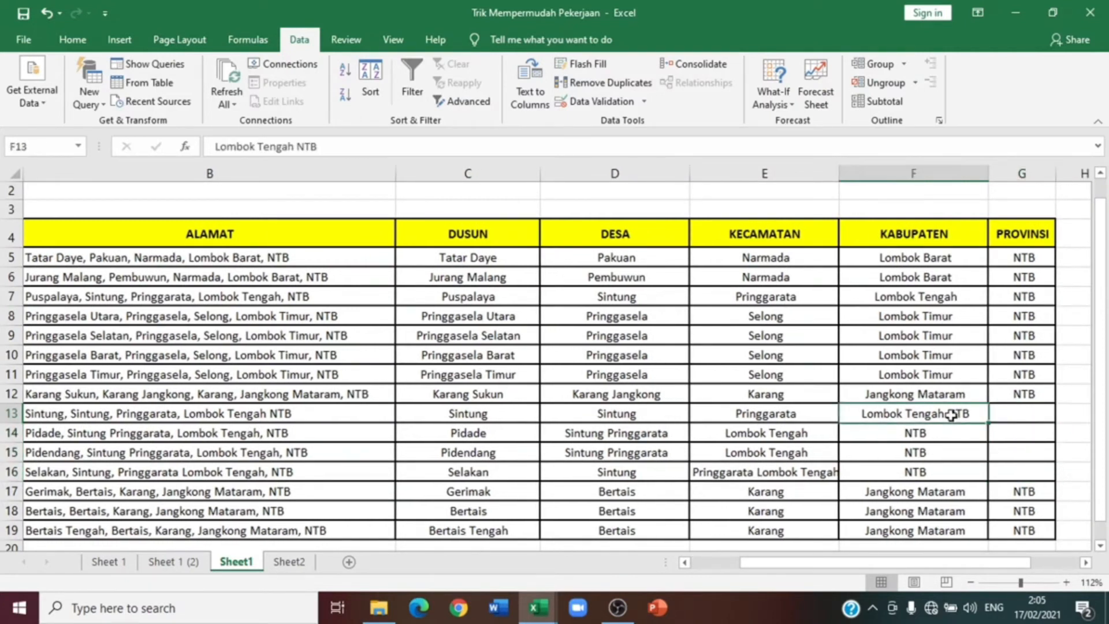
left_click_drag(943, 439, 943, 475)
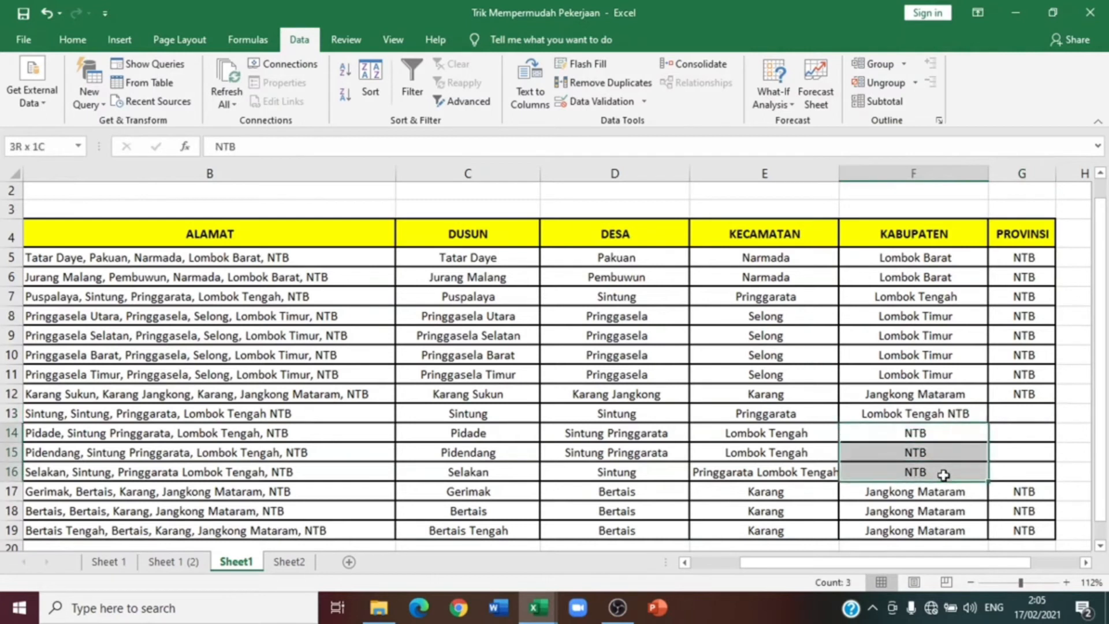
left_click(1035, 420)
left_click(842, 424)
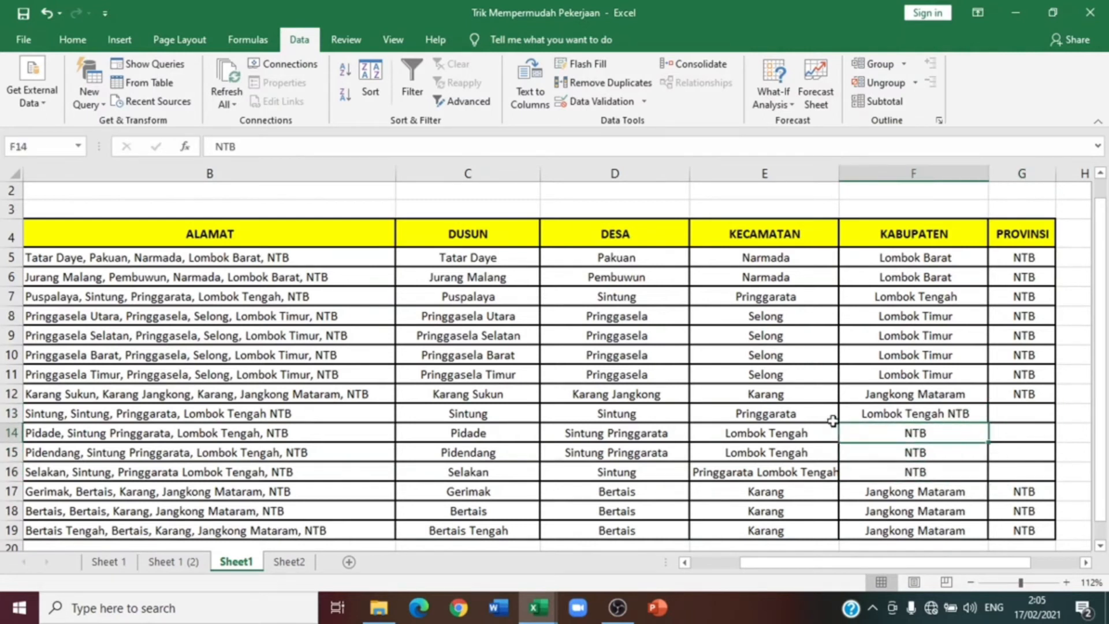
left_click_drag(1020, 412, 329, 416)
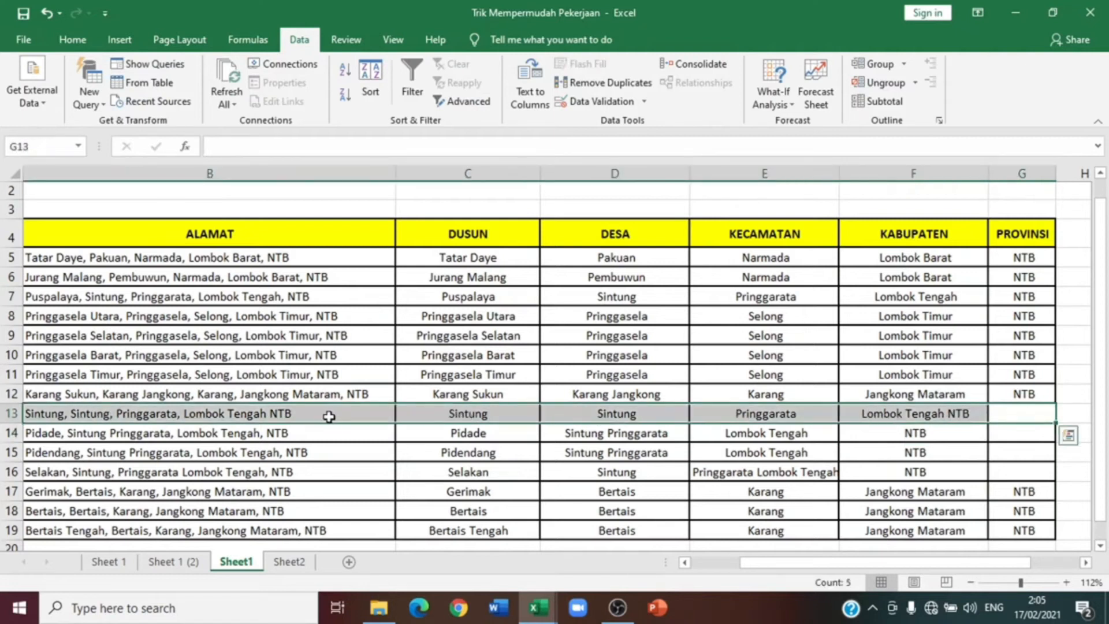
Step: Examine the address text in B13, checking the separator between "Lombok Tengah" and "NTB", without changing it
left_click(1066, 582)
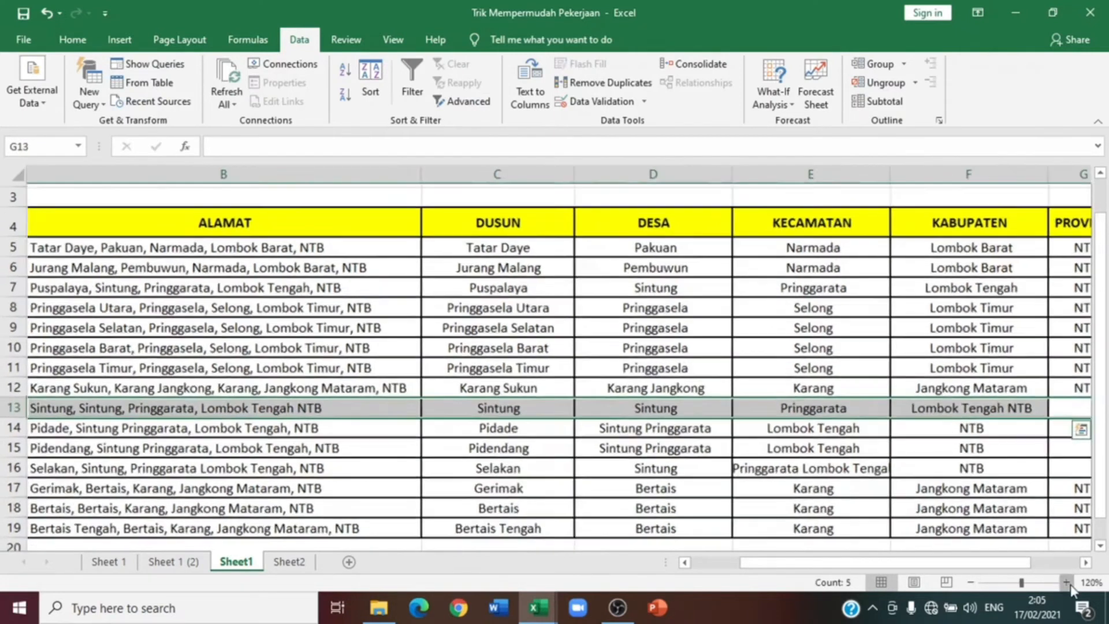
left_click(1066, 582)
left_click(1066, 582)
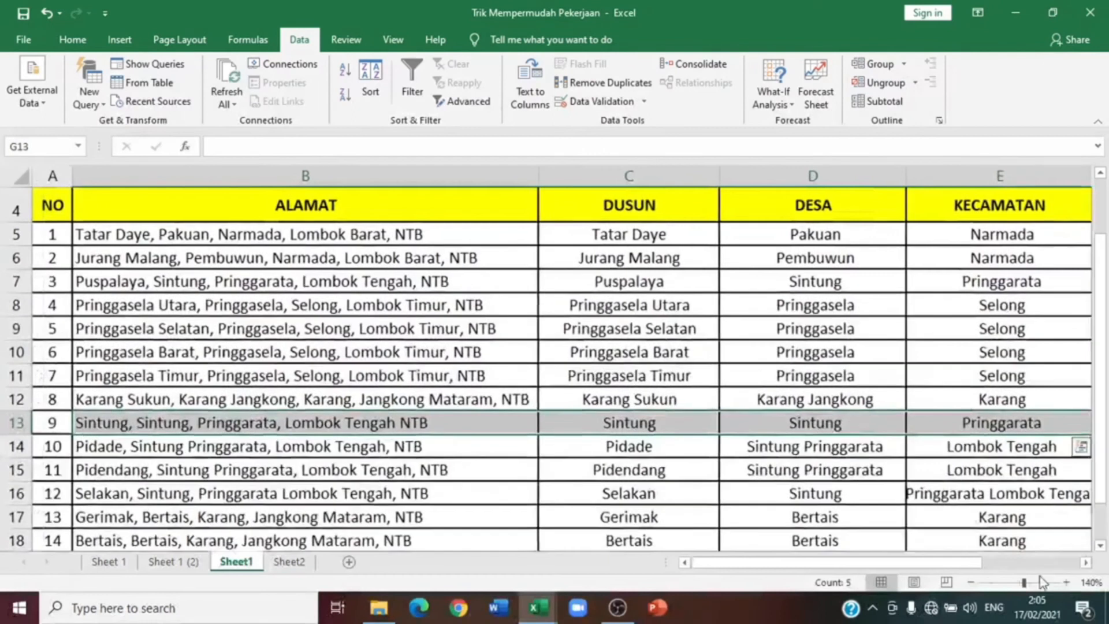
left_click(436, 427)
double_click(397, 422)
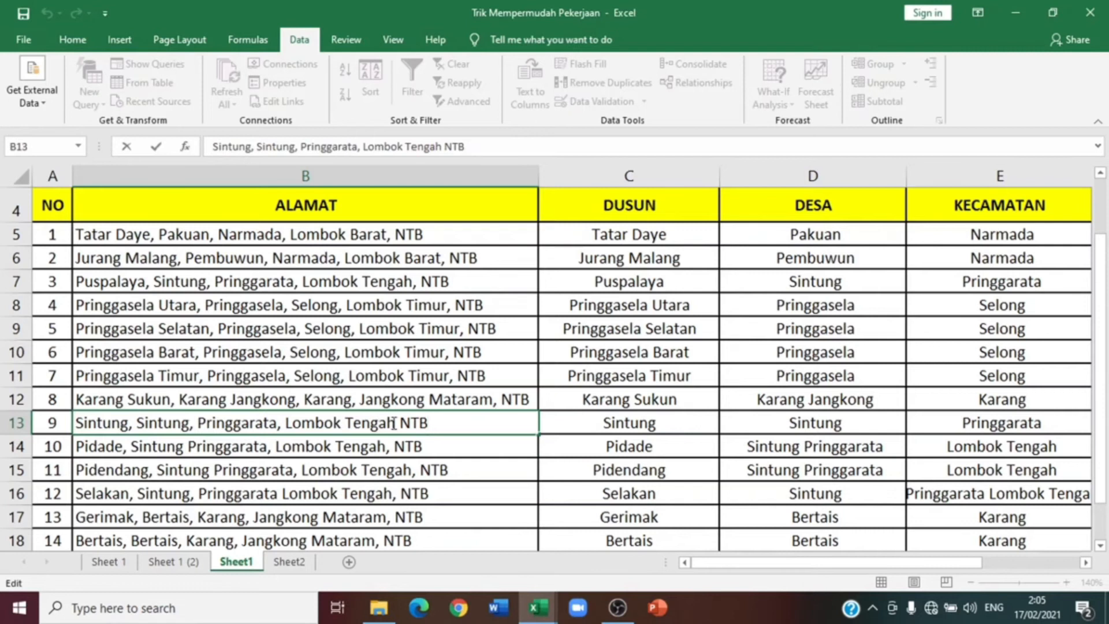
left_click_drag(393, 423, 296, 419)
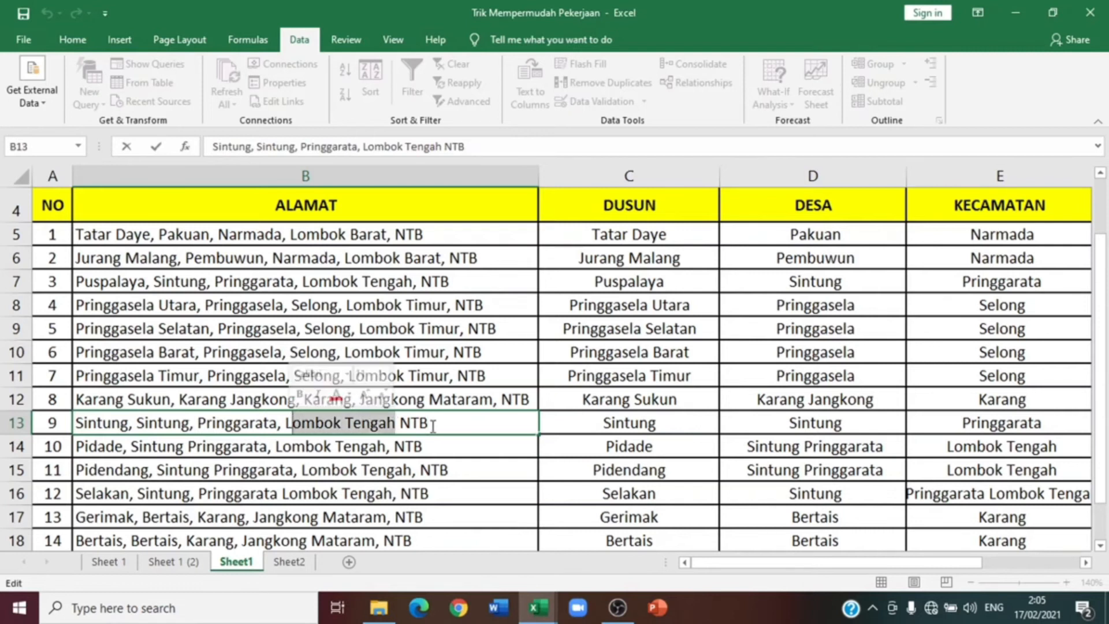
left_click_drag(400, 422, 419, 420)
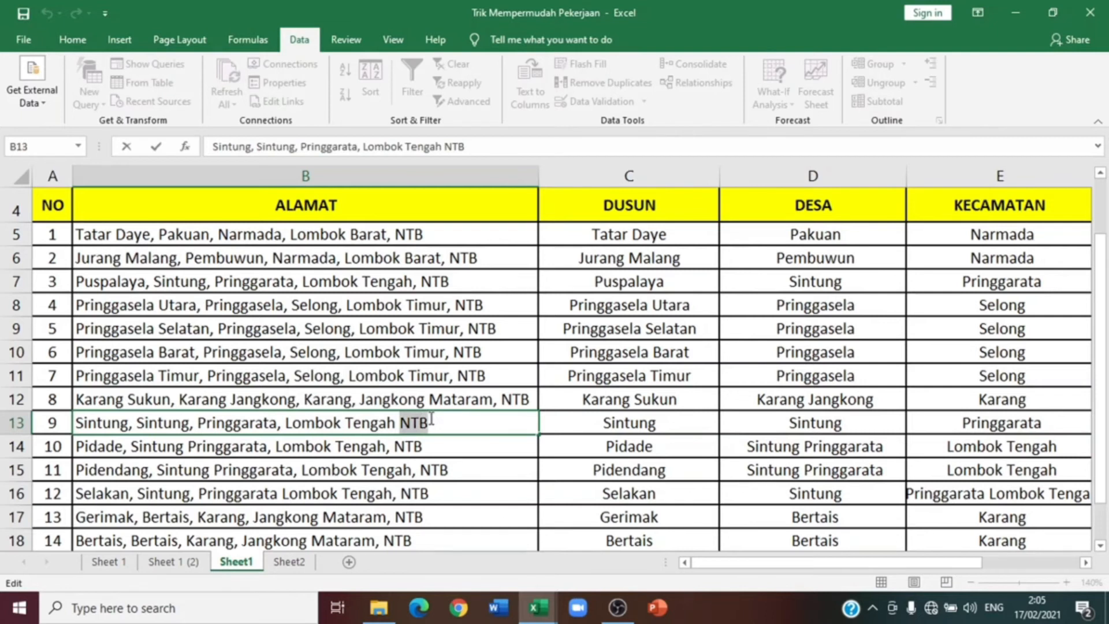
left_click(431, 420)
scroll(287, 466, "down", 1)
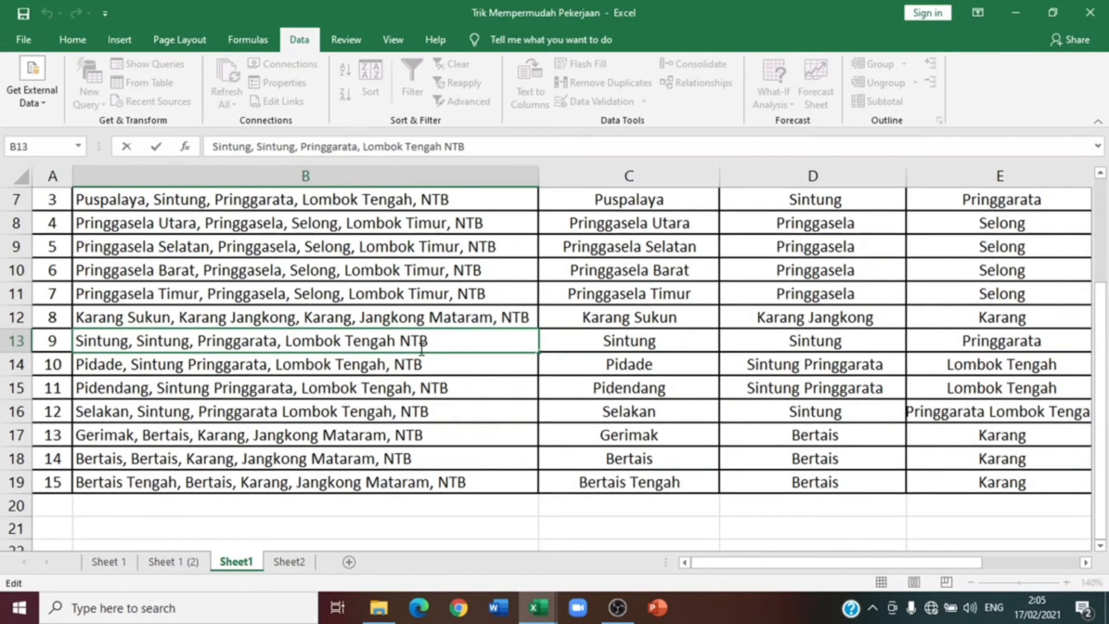
scroll(422, 346, "up", 1)
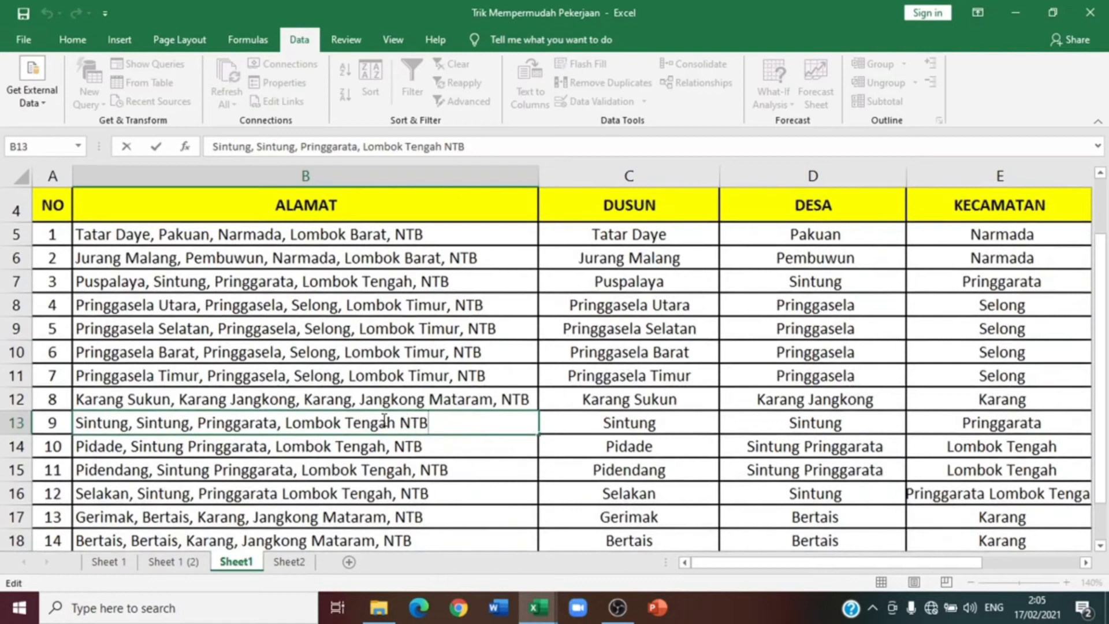
left_click_drag(393, 426, 282, 420)
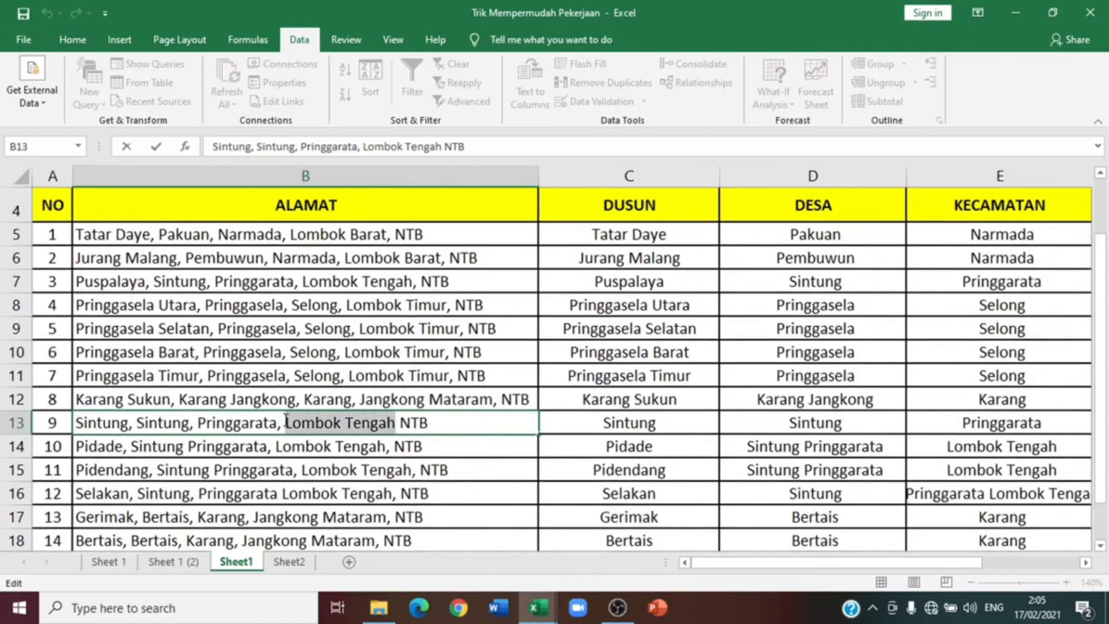
left_click_drag(398, 422, 444, 417)
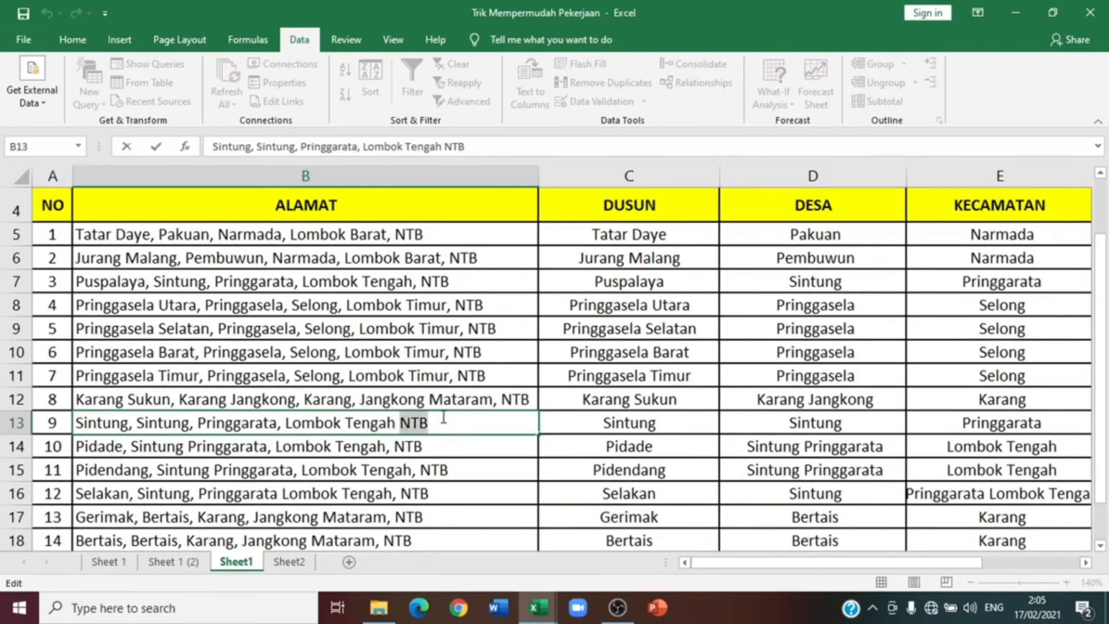
left_click(417, 465)
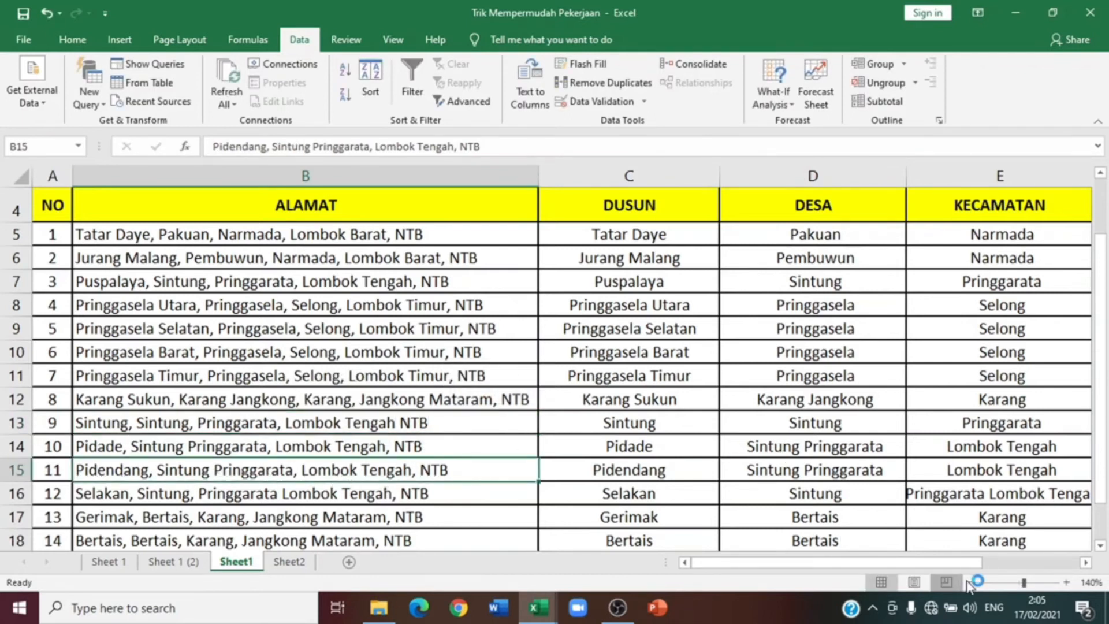
left_click(946, 582)
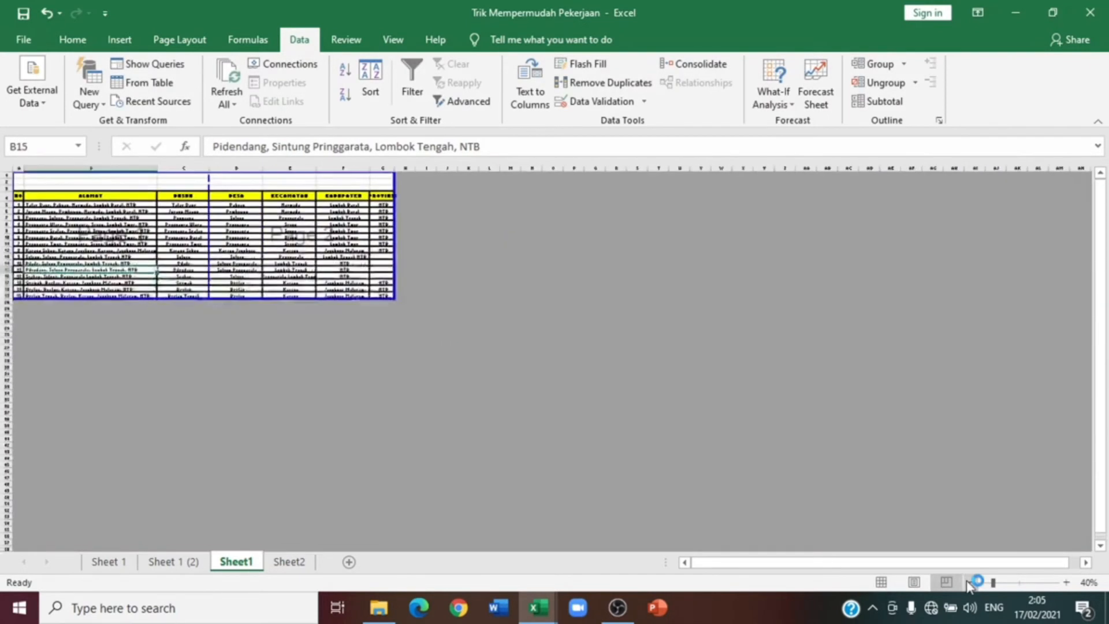
left_click(1066, 582)
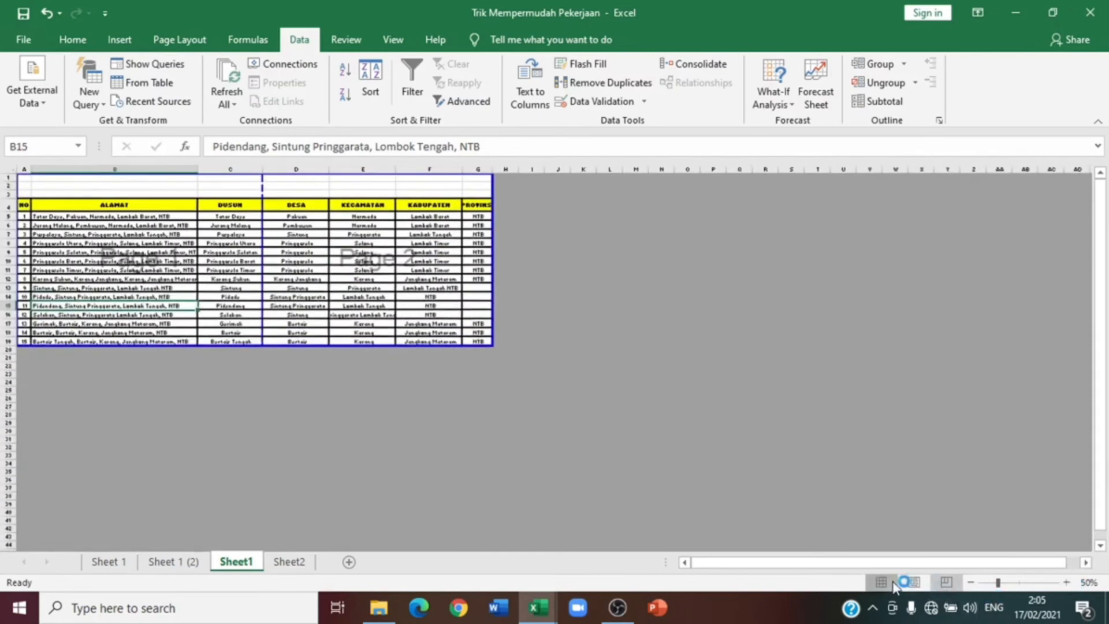
left_click(881, 582)
Step: Examine the KABUPATEN entries in F14:F16 alongside their neighbouring KECAMATAN and PROVINSI cells
left_click(971, 582)
left_click(971, 582)
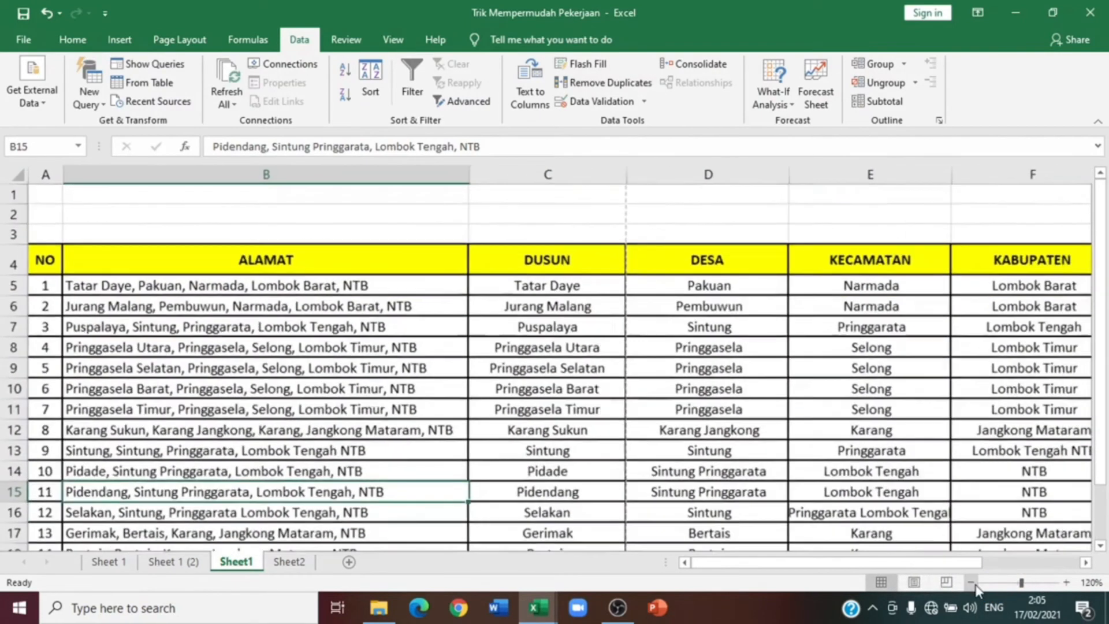
left_click(971, 582)
left_click_drag(952, 443, 945, 474)
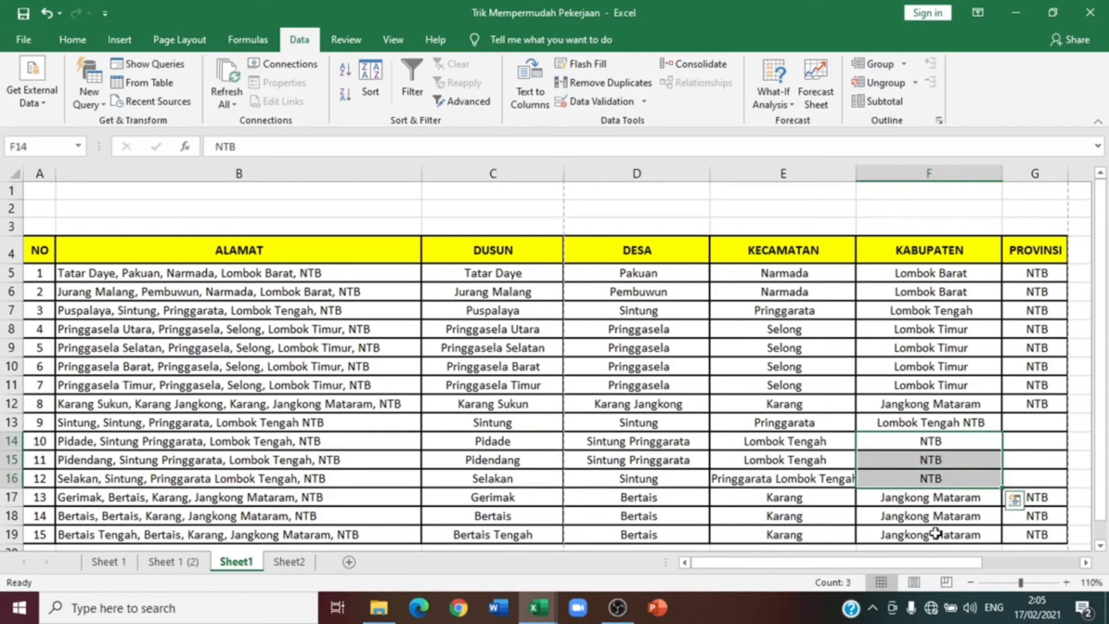
left_click(970, 582)
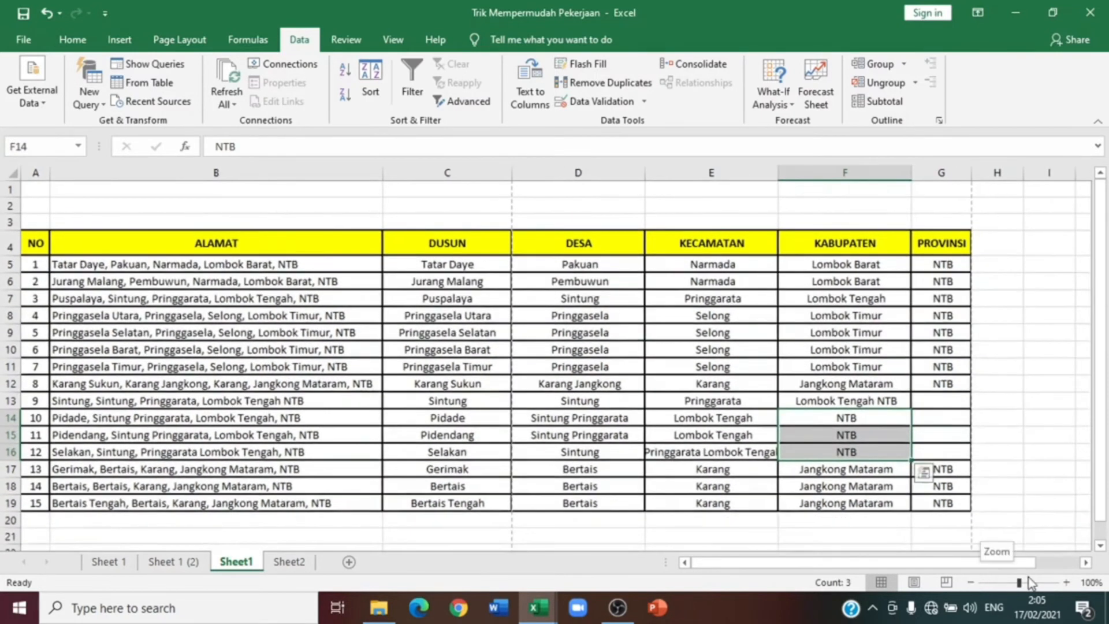
left_click(1065, 582)
left_click(1065, 582)
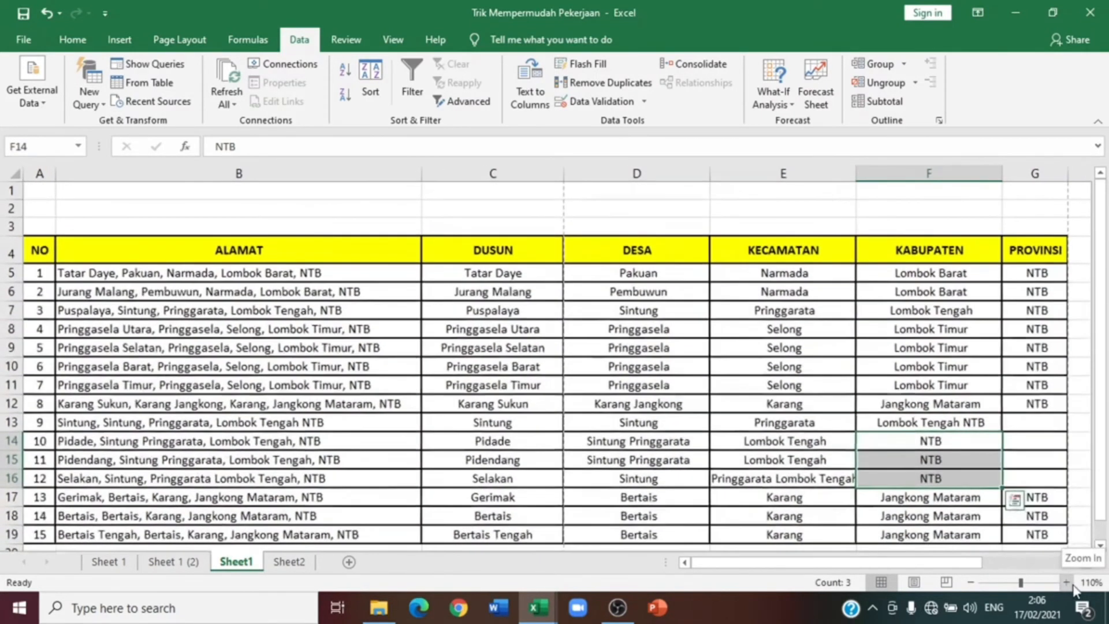
left_click(1065, 582)
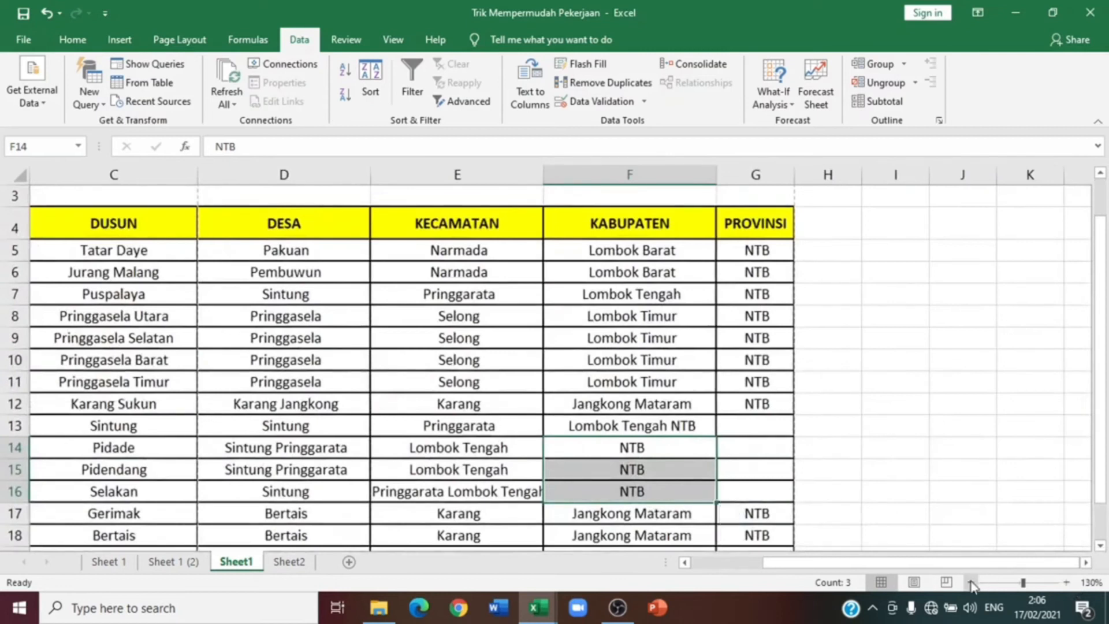
Step: Insert the missing comma between "Lombok Tengah" and "NTB" in the address in B13
left_click(971, 582)
left_click_drag(889, 562, 743, 562)
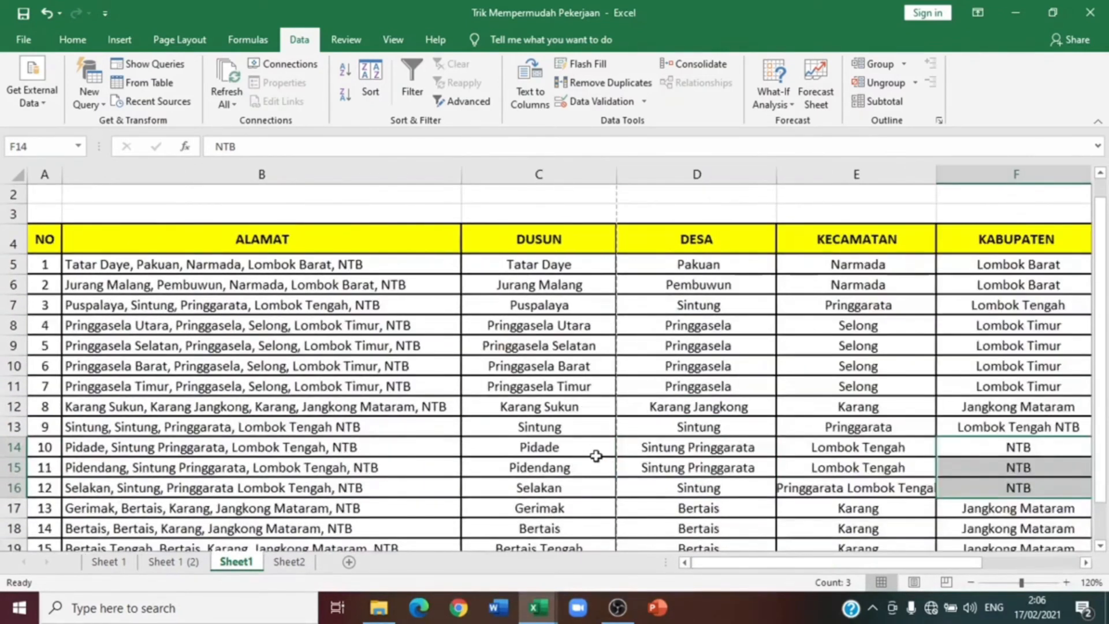
scroll(635, 439, "down", 1)
scroll(779, 416, "up", 1)
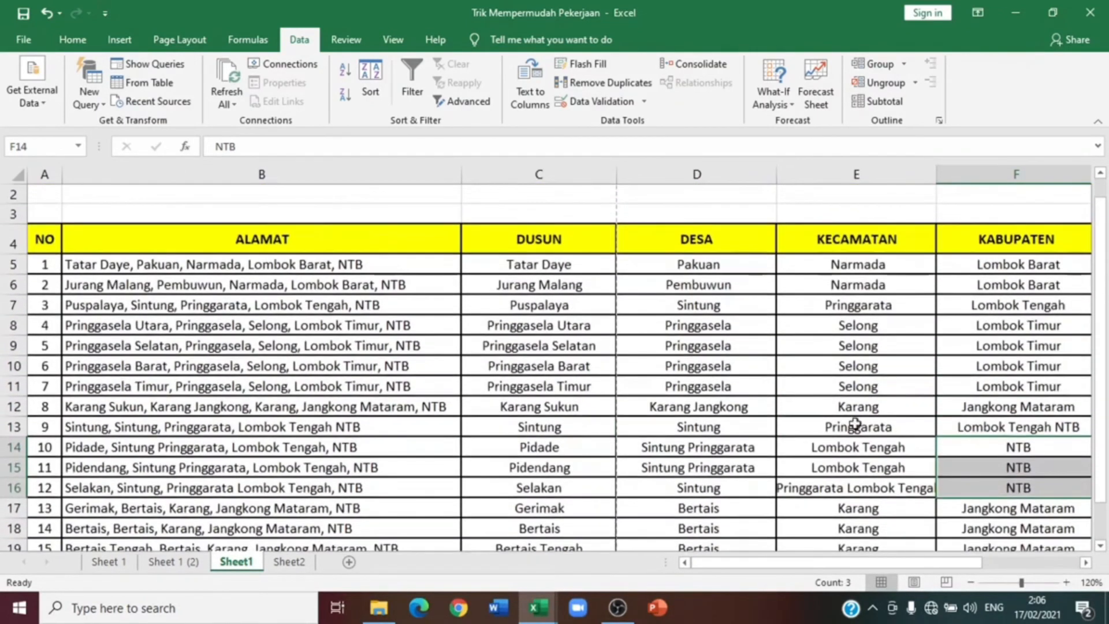
left_click(1007, 426)
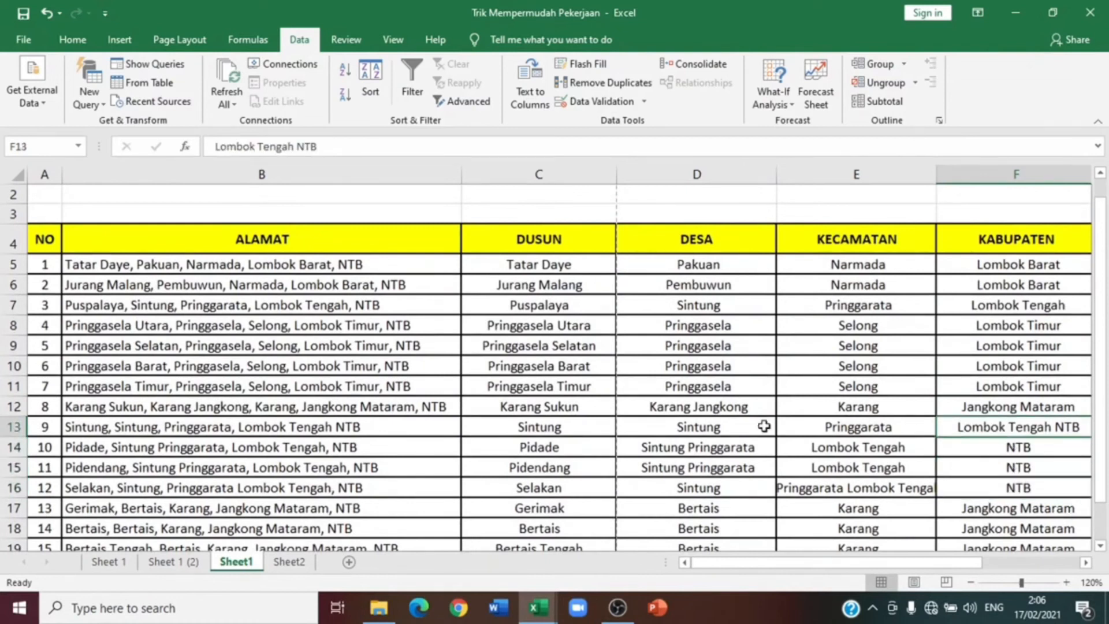
double_click(335, 426)
key("BackSpace")
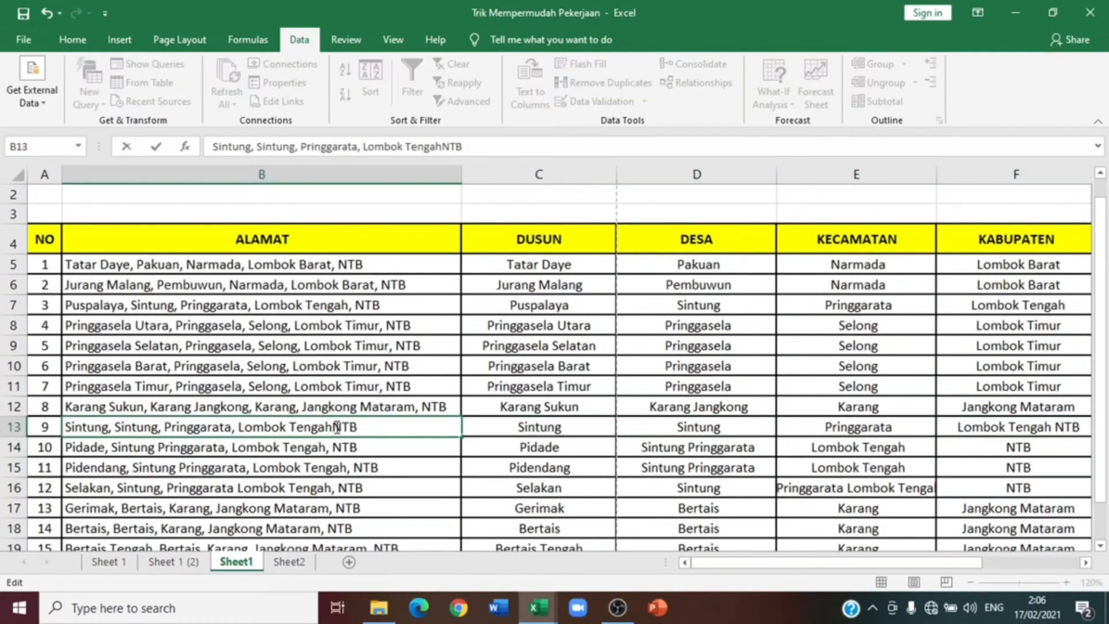
type(",")
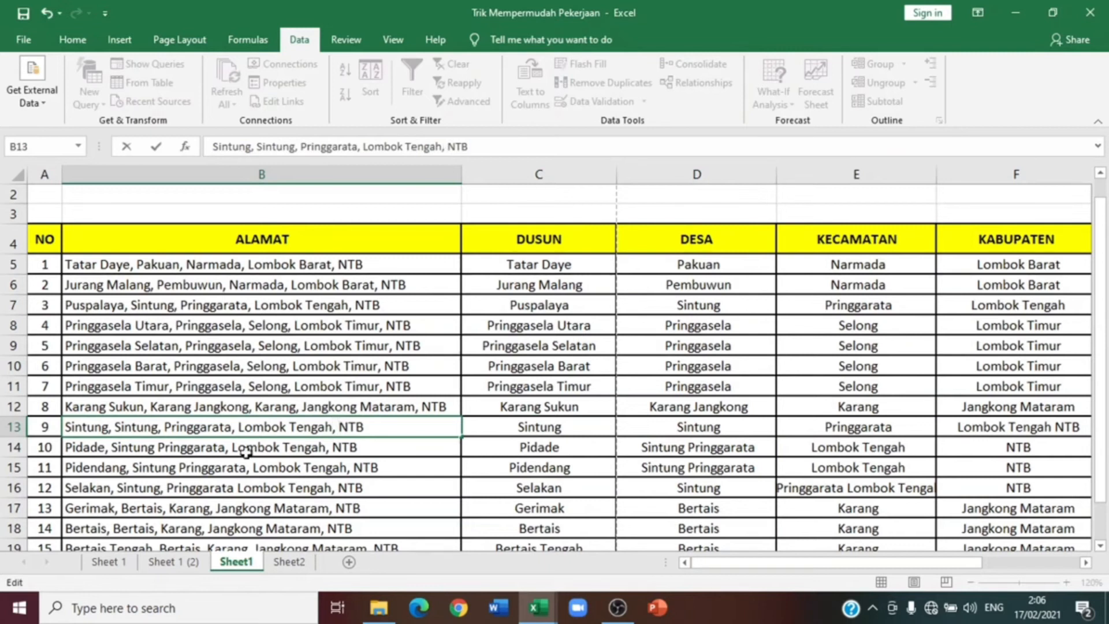
Step: Insert the missing comma between "Sintung" and "Pringgarata" in the addresses in B14 and B15
left_click(160, 450)
double_click(160, 450)
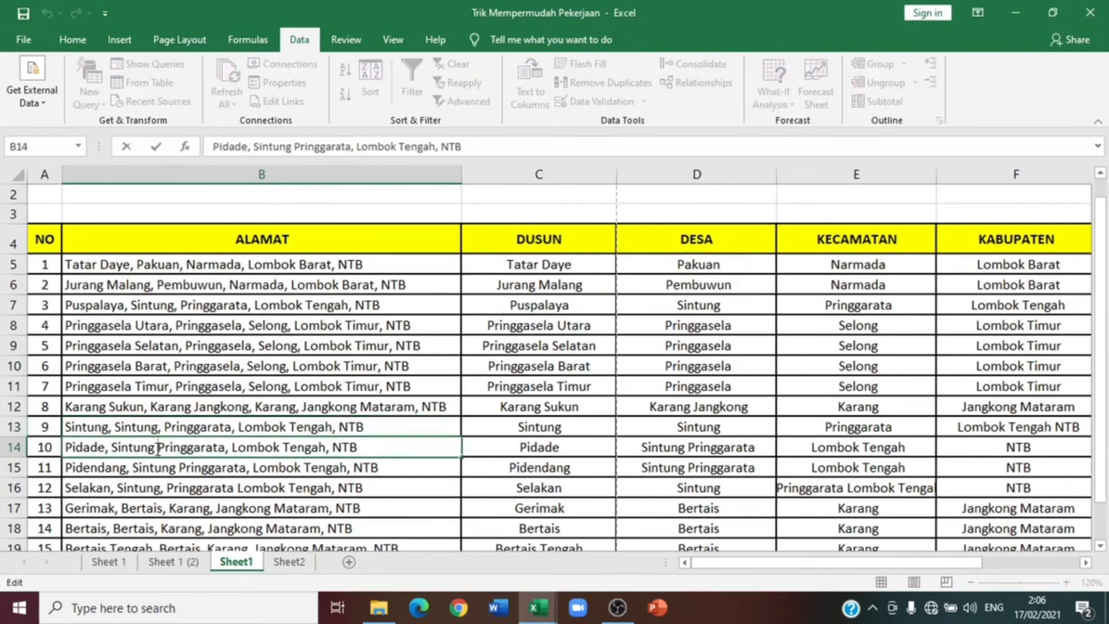
key("BackSpace")
type(",")
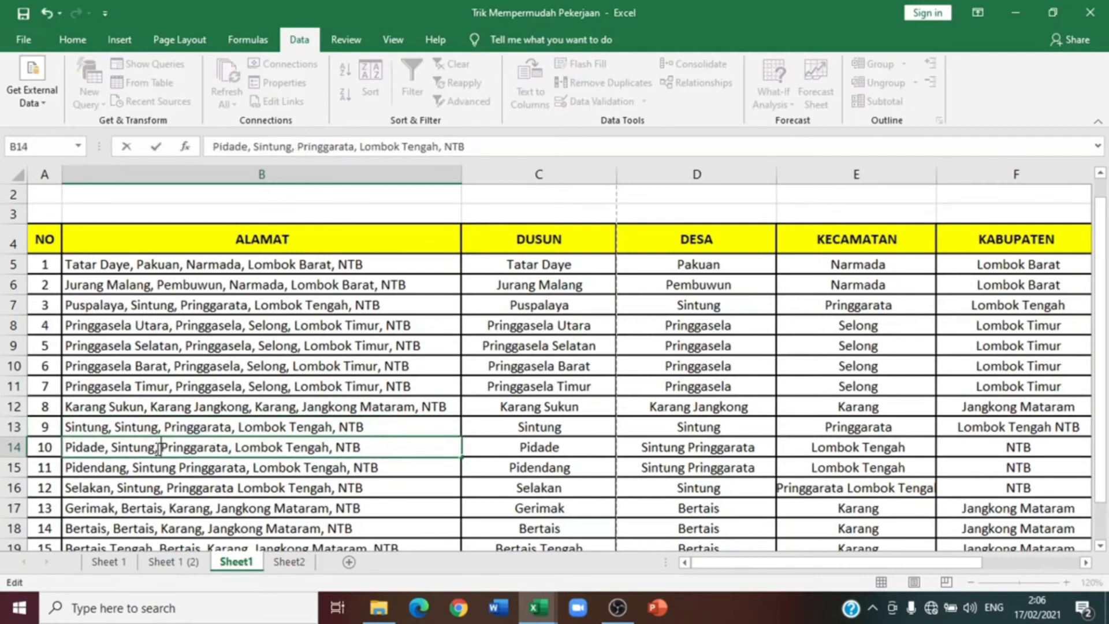
left_click(1028, 468)
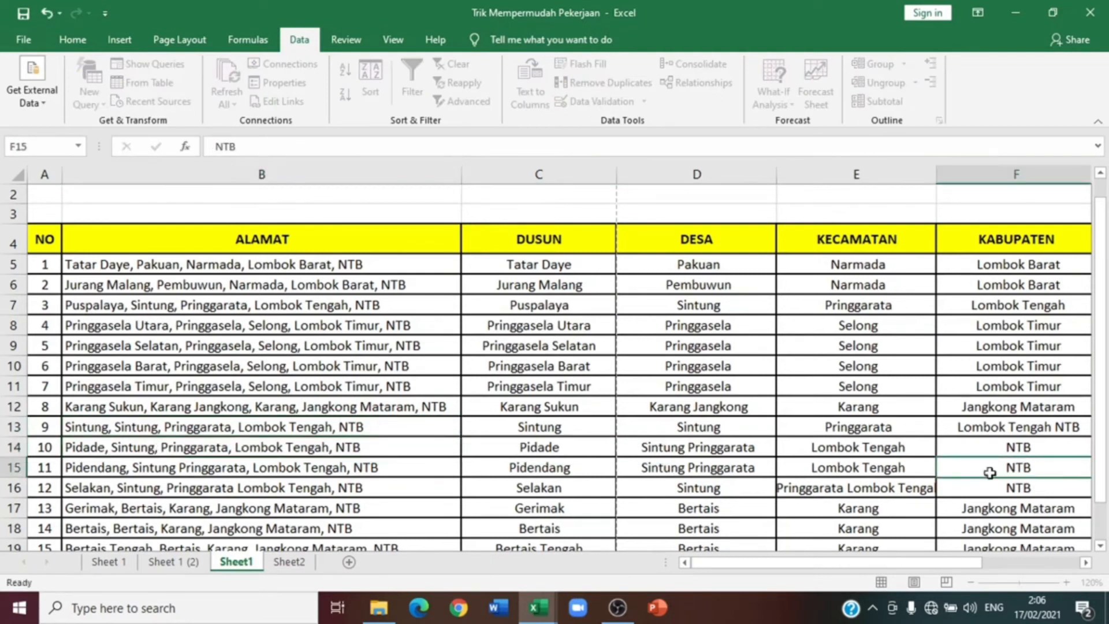
double_click(178, 468)
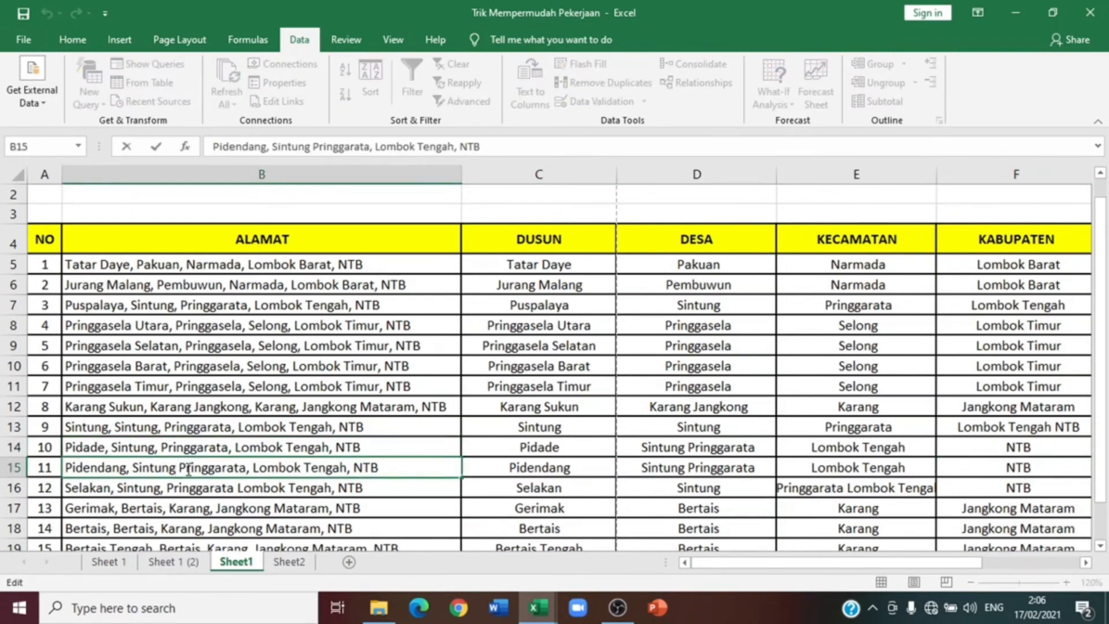
type(",")
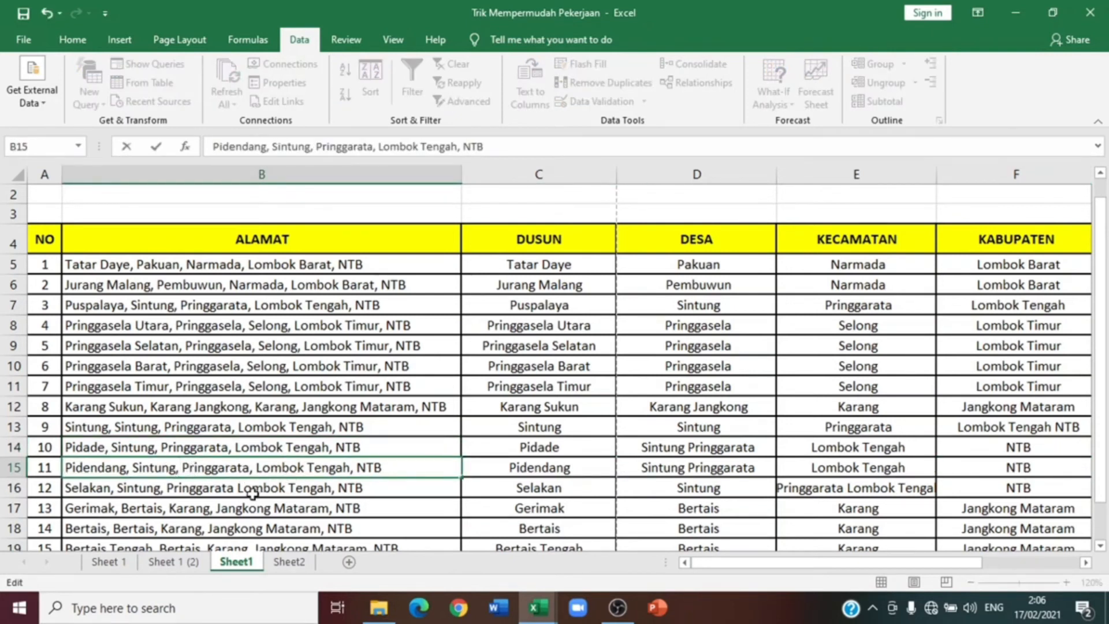
Step: Insert the missing comma between "Pringgarata" and "Lombok Tengah" in the address in B16
double_click(234, 488)
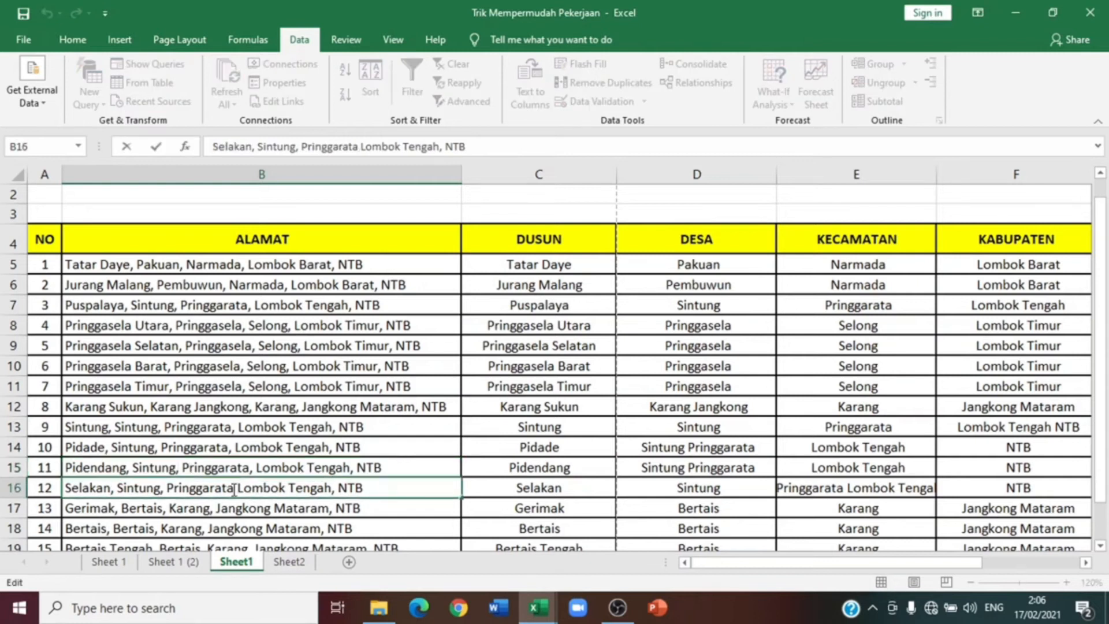
type(",")
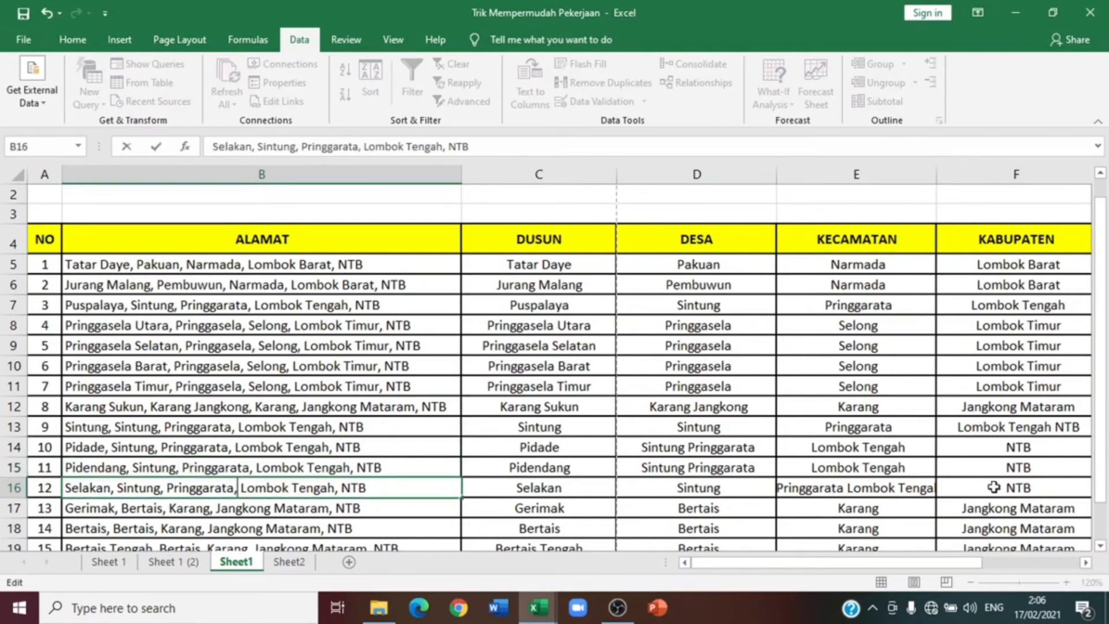
left_click(887, 490)
Step: Examine the split DUSUN to PROVINSI columns against the ALAMAT entries in rows 5 to 19
scroll(890, 491, "down", 1)
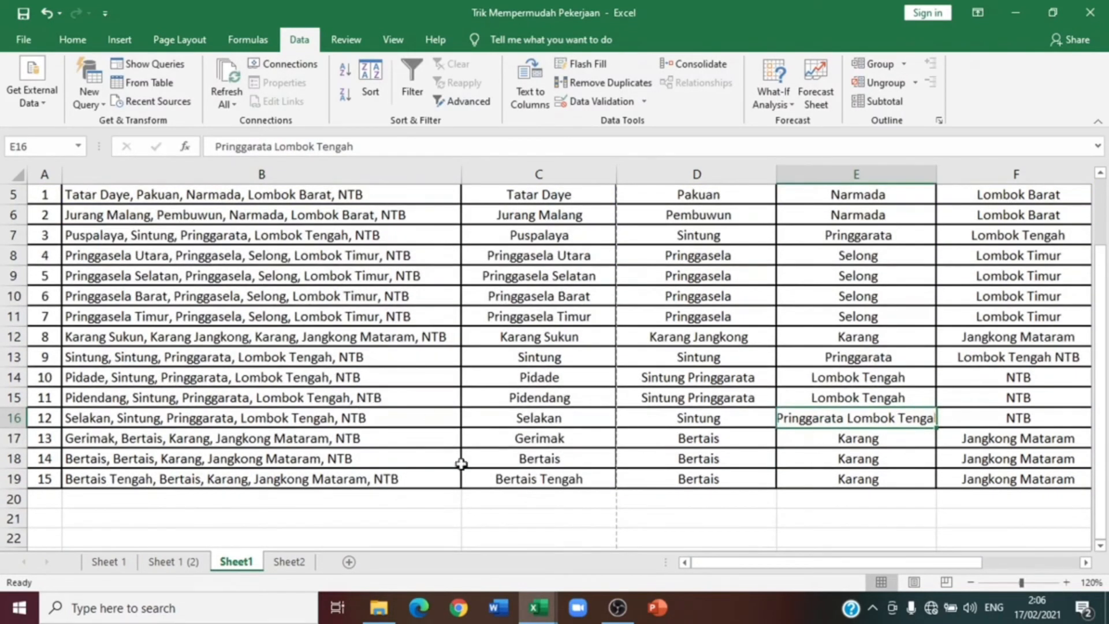
left_click_drag(897, 557, 1003, 550)
left_click_drag(1102, 260, 1103, 206)
left_click_drag(969, 563, 903, 563)
scroll(727, 485, "down", 1)
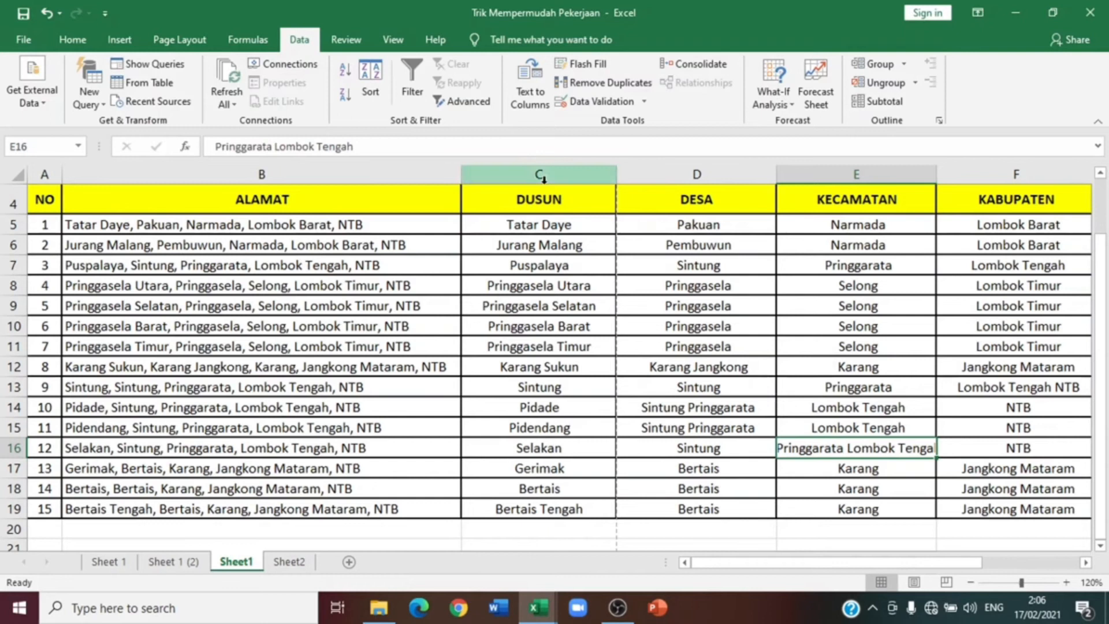
left_click_drag(540, 238, 1039, 487)
left_click_drag(927, 561, 973, 557)
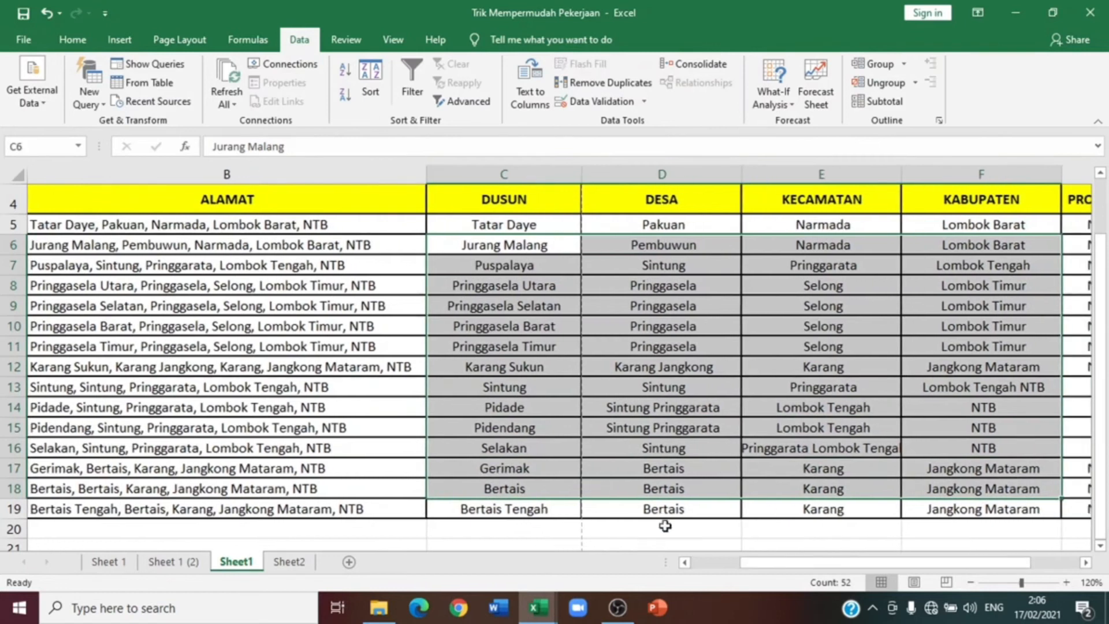
mouse_move(806, 565)
left_mouse_down()
mouse_move(894, 551)
mouse_move(797, 553)
left_mouse_up()
Step: Replace the address in B5 with the comma-free text "Tatar daye Desa pakuan"
left_click(263, 222)
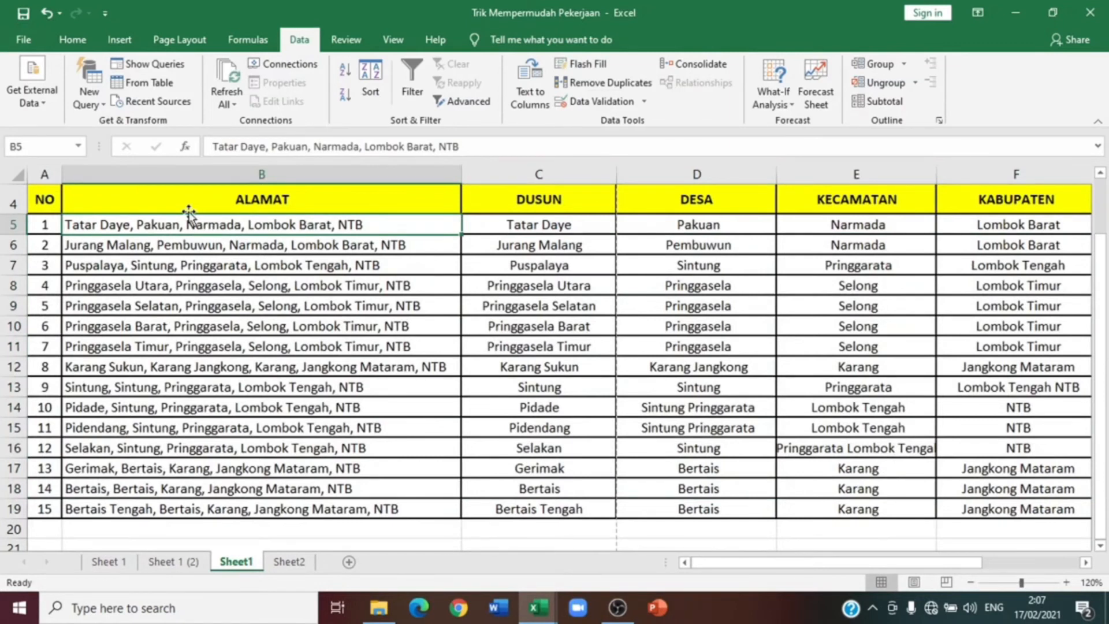
type("TATA")
key("BackSpace")
key("BackSpace")
key("BackSpace")
type("atar daye Desa pakuan")
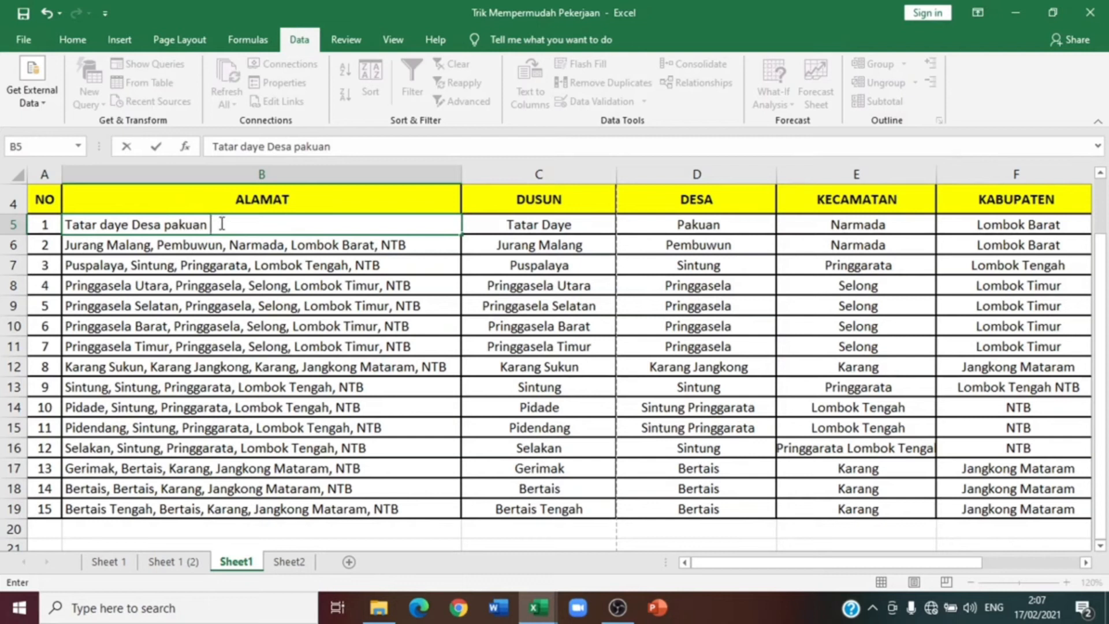
left_click_drag(285, 224, 57, 223)
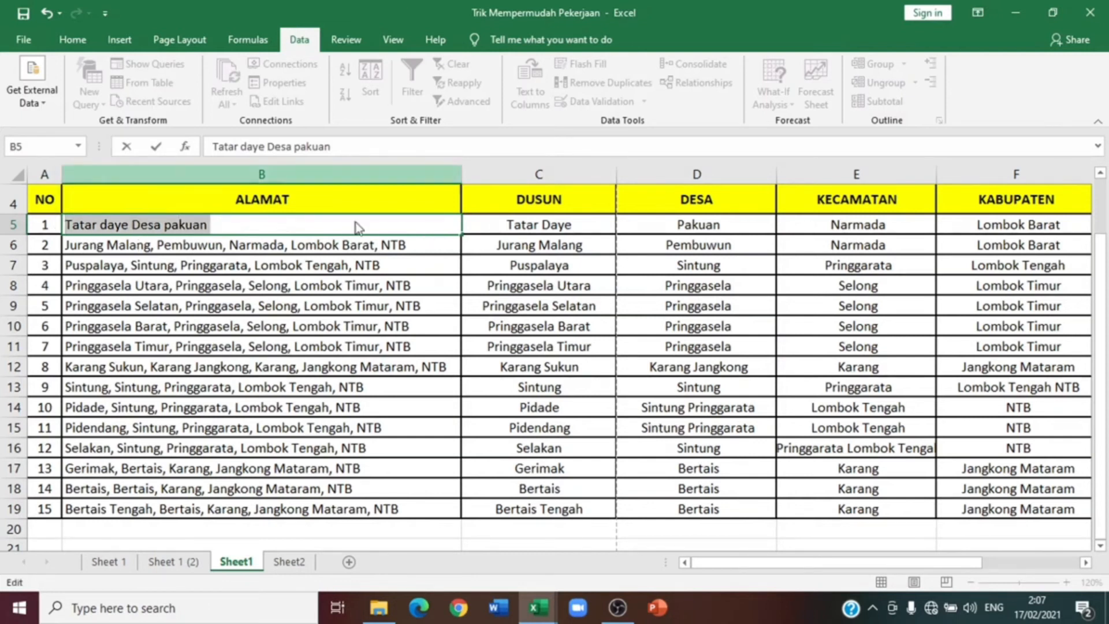
left_click(307, 265)
left_click(200, 205)
left_click(207, 223)
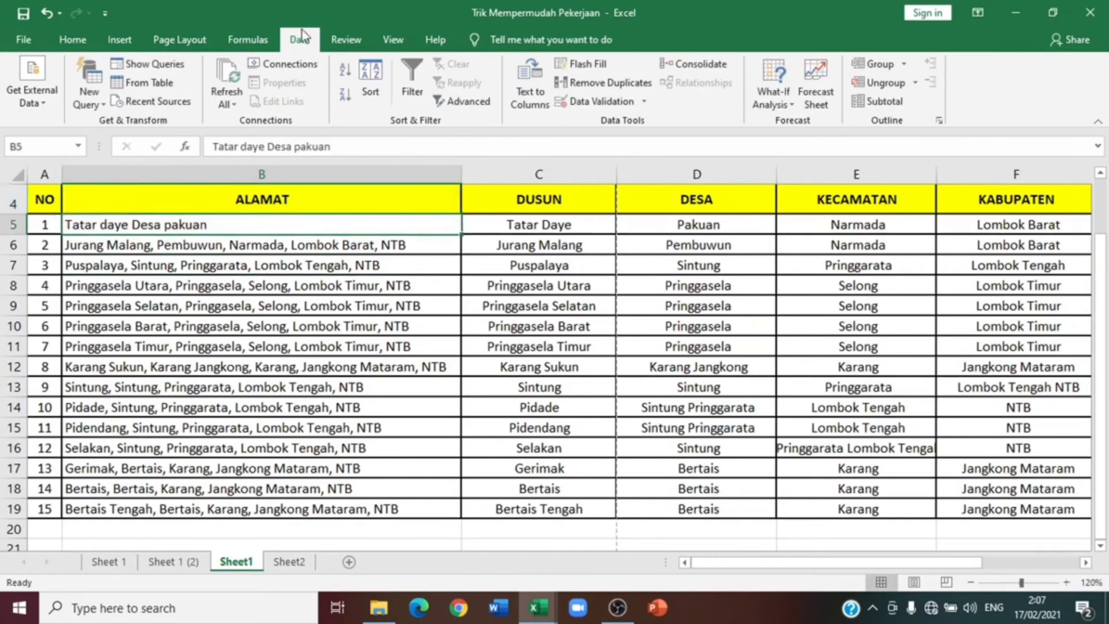
Step: Try a delimited Text to Columns split of B5 using Space as a delimiter, cancel it, and undo the replacement of the B5 address
left_click(529, 87)
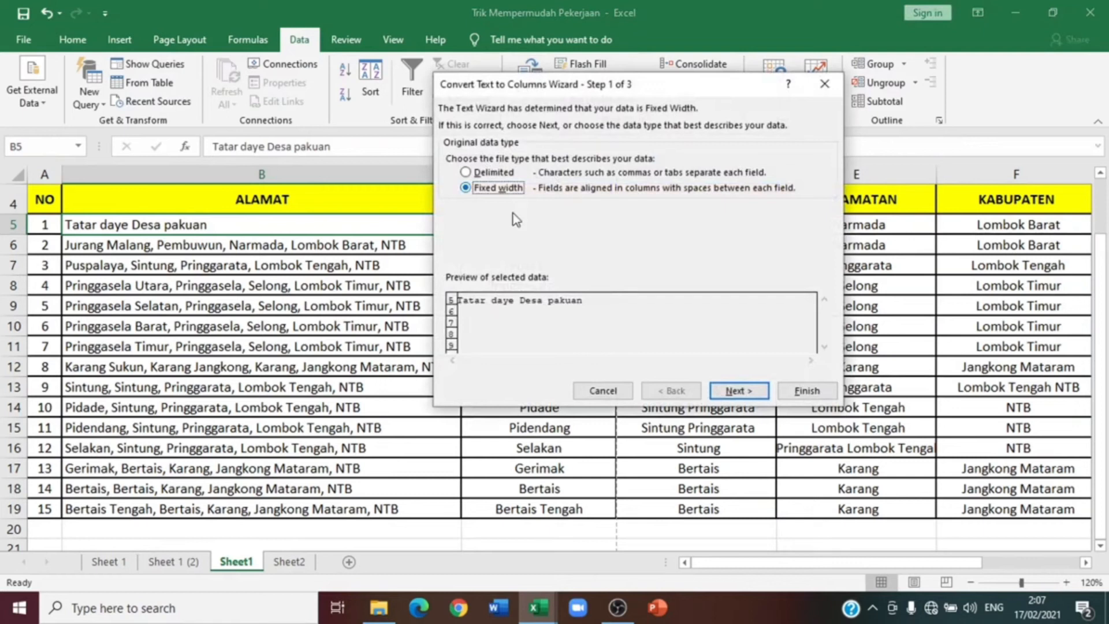
left_click(501, 173)
left_click(734, 389)
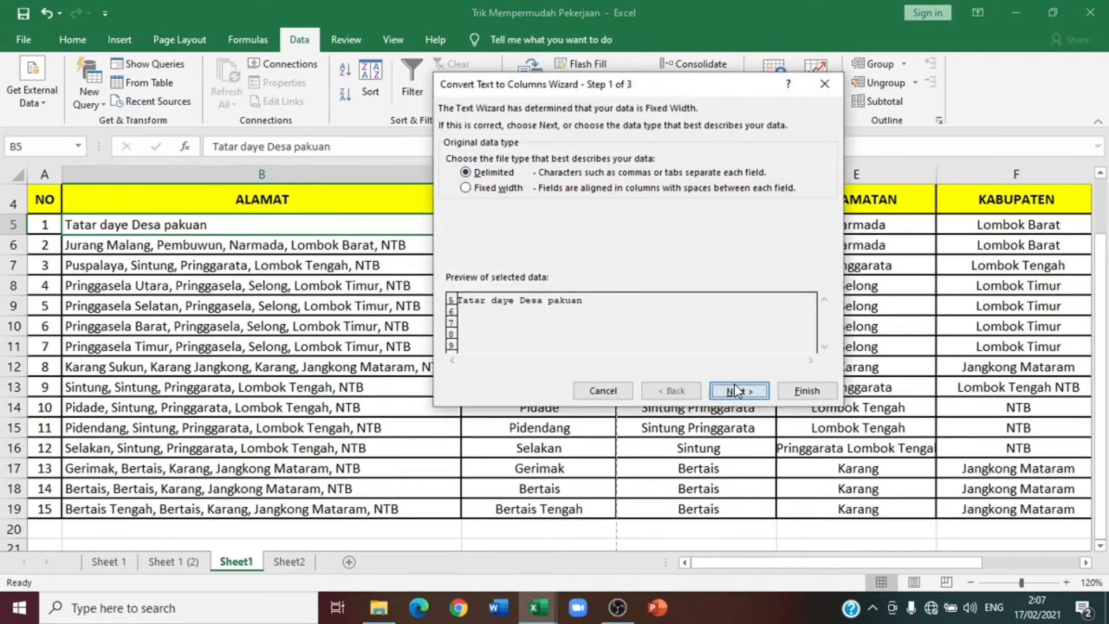
left_click(467, 202)
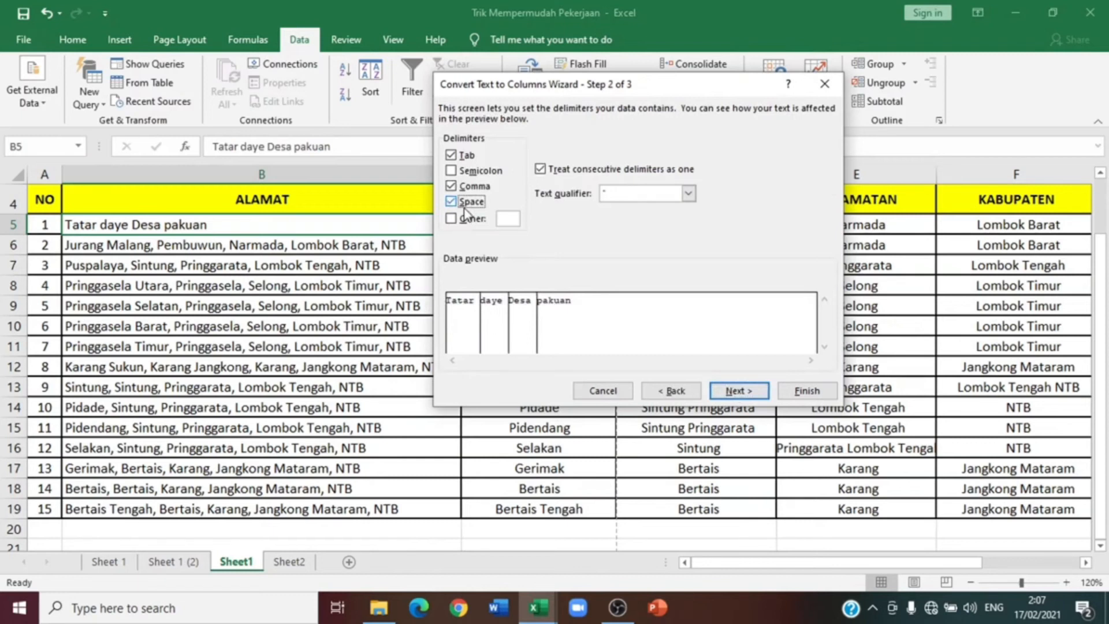
left_click(604, 390)
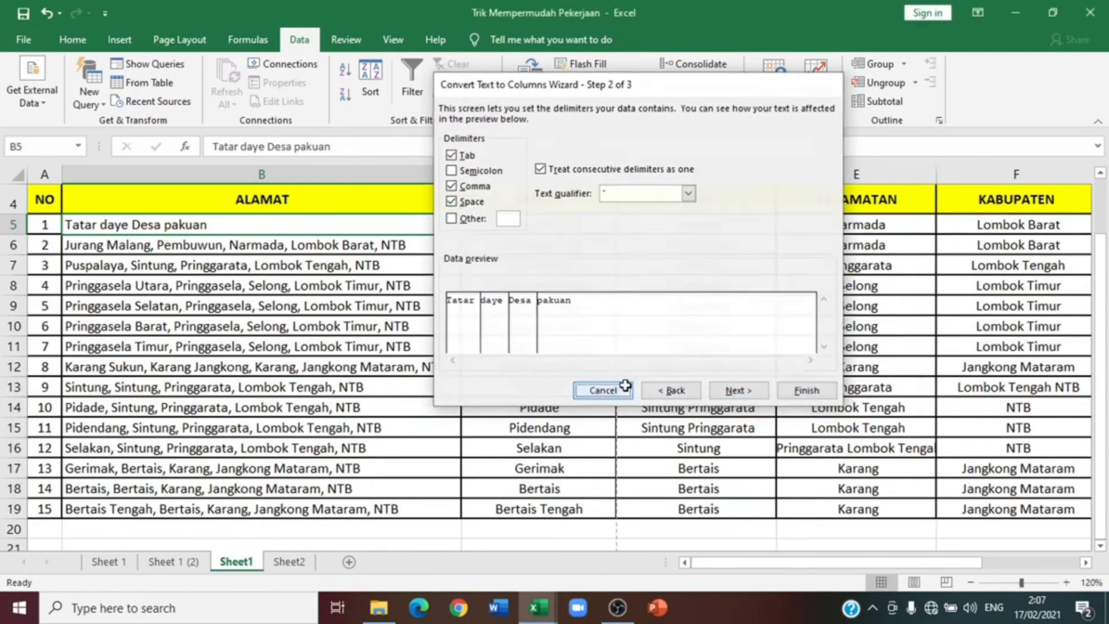
key("ctrl+z")
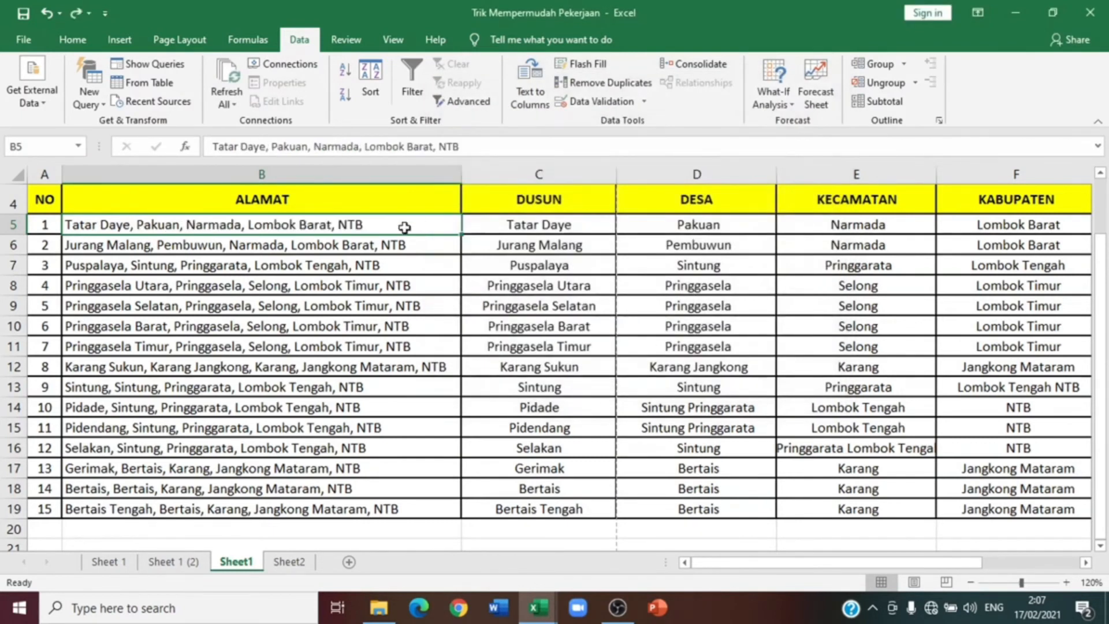
Step: Examine the ALAMAT entries alongside the DUSUN, DESA, KECAMATAN, KABUPATEN and PROVINSI columns
left_click(488, 264)
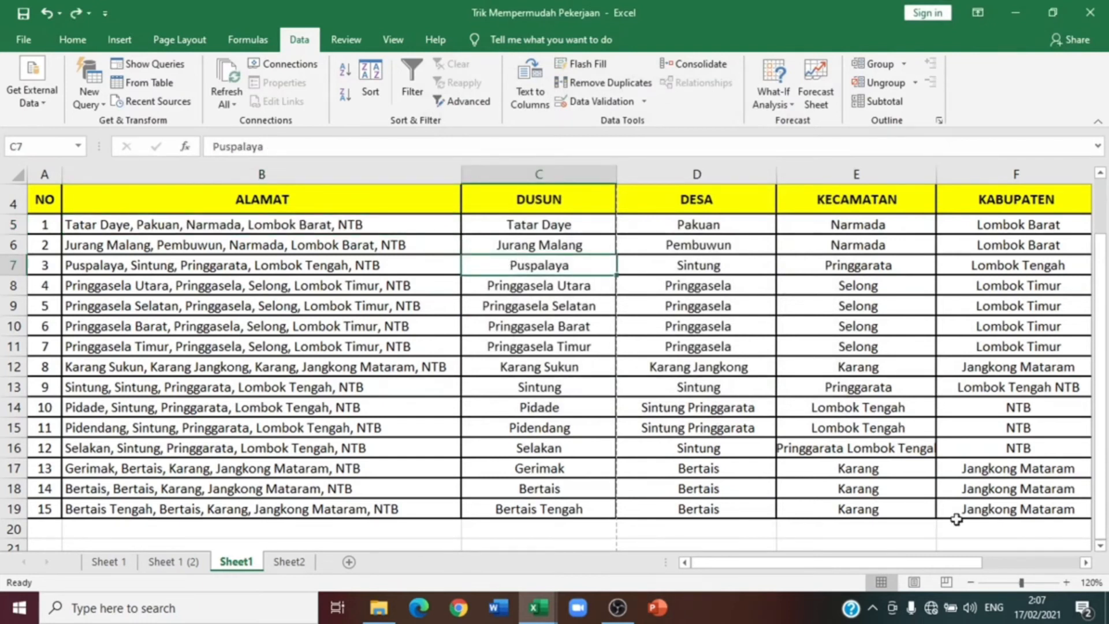
mouse_move(1021, 582)
left_mouse_down()
mouse_move(1008, 582)
mouse_move(1022, 582)
left_mouse_up()
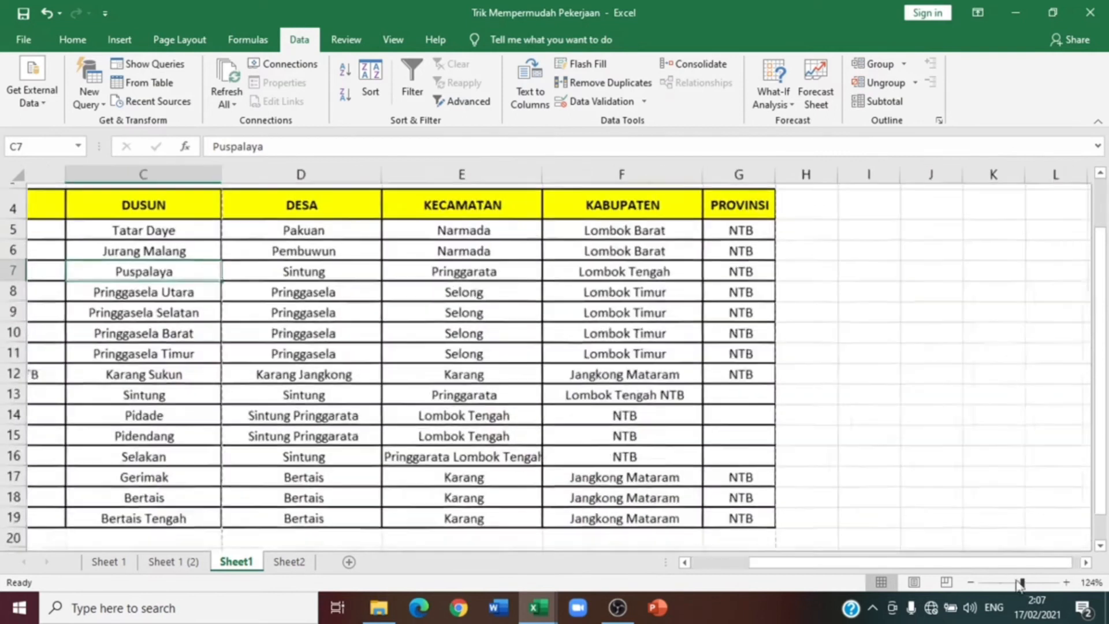
left_click_drag(941, 563, 722, 563)
left_click_drag(130, 225, 190, 479)
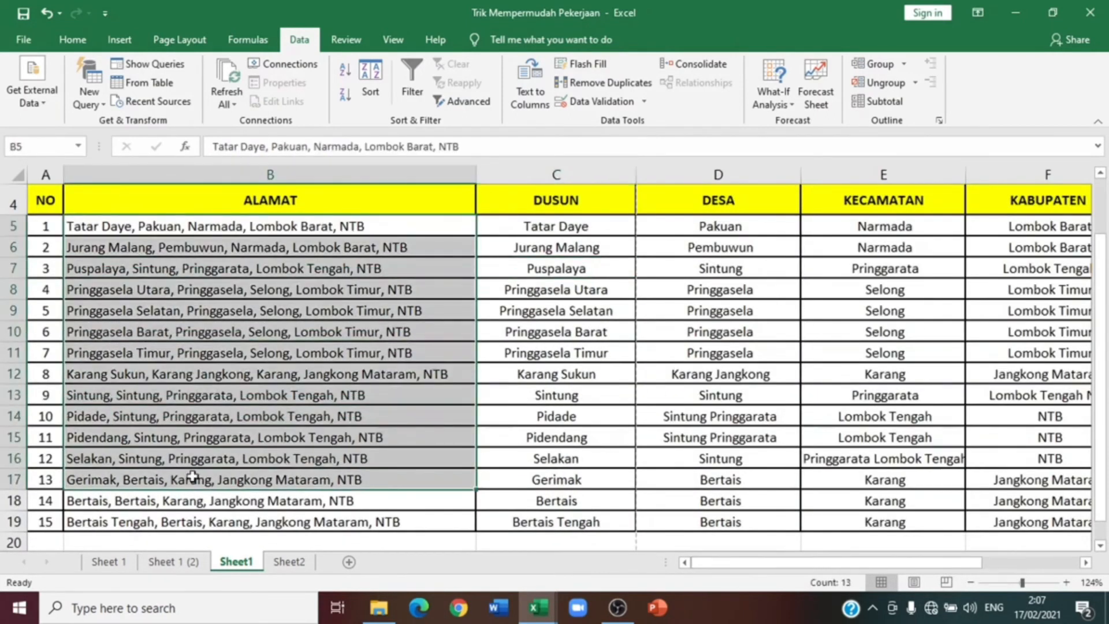
left_click(523, 211)
left_click(687, 205)
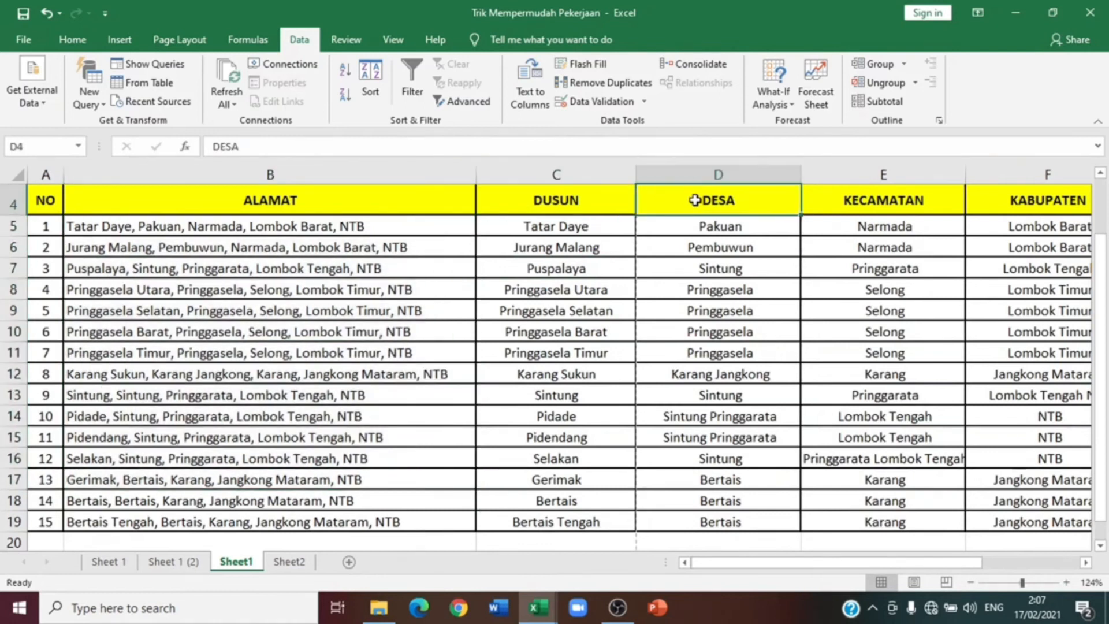
left_click(832, 207)
left_click(1000, 206)
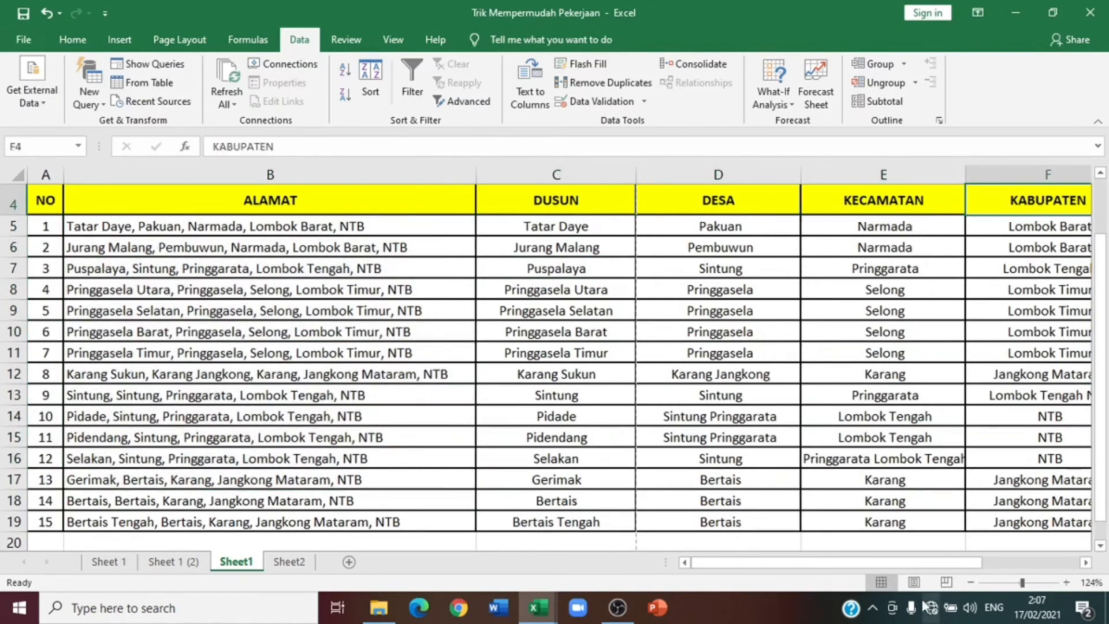
scroll(972, 566, "right", 2)
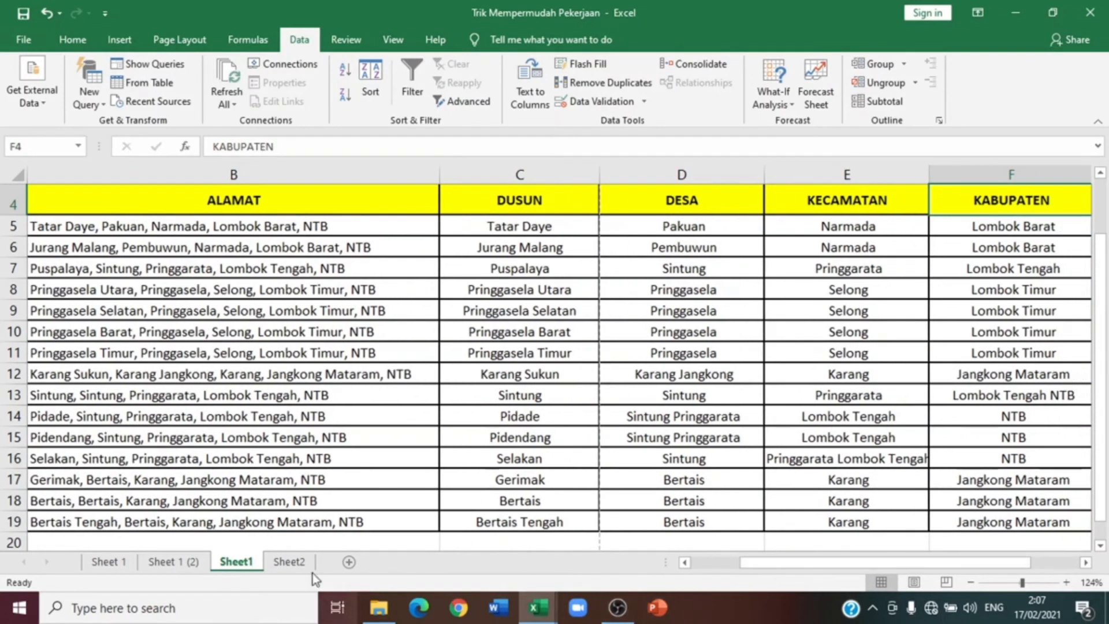
Step: Open Sheet2 and examine the word spacing of the SEBELUM DI TATA sentences in B5:B9 at 140% zoom
left_click(298, 562)
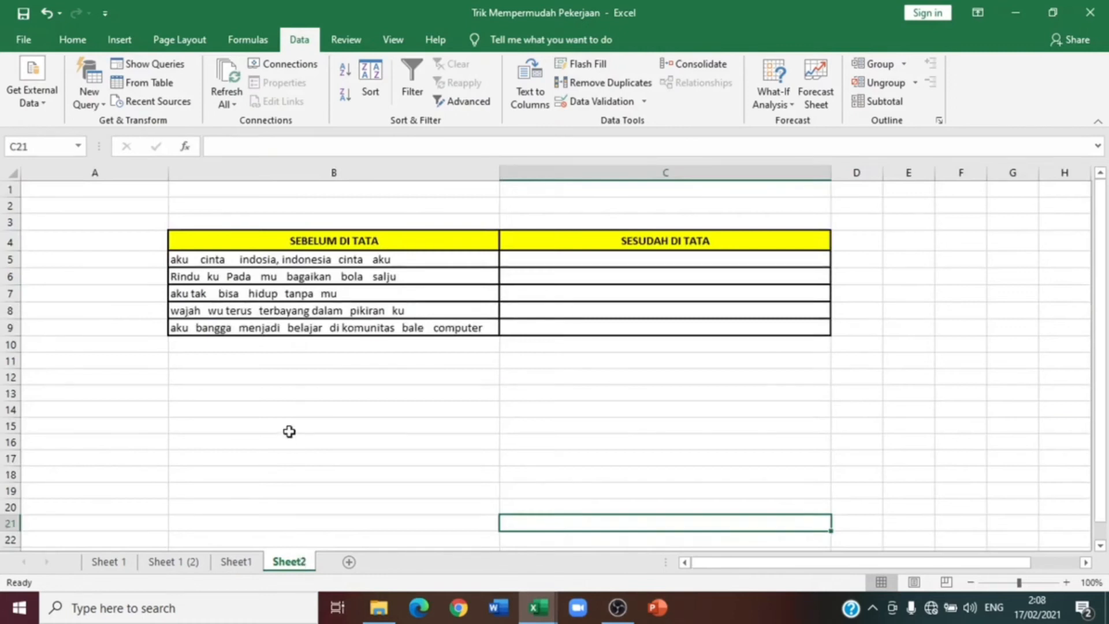
left_click(232, 242)
left_click_drag(232, 242, 261, 327)
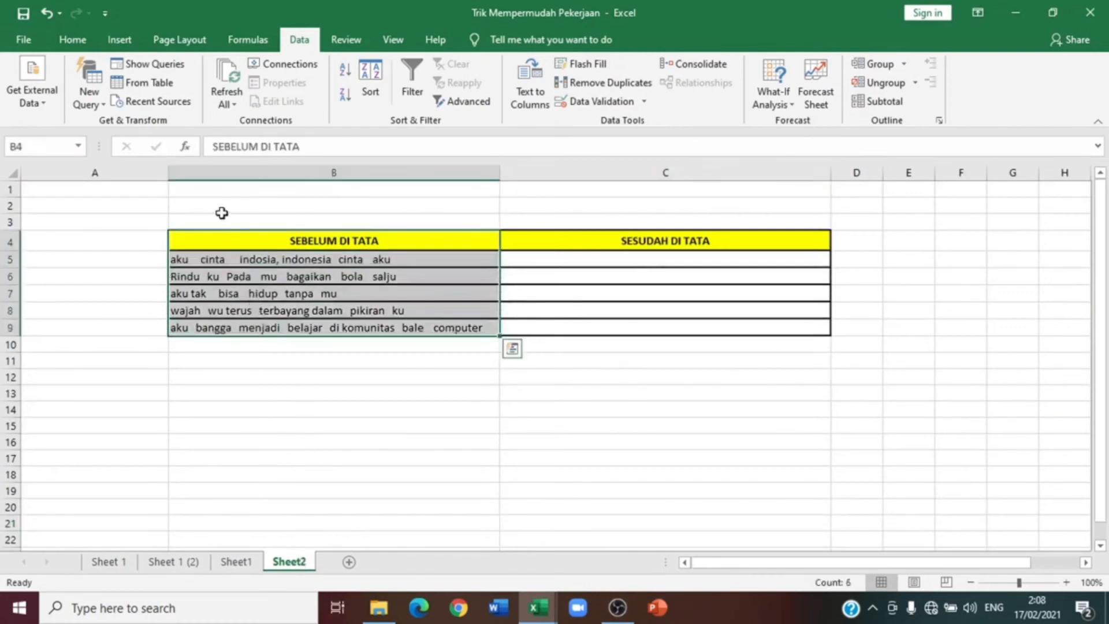
left_click(222, 260)
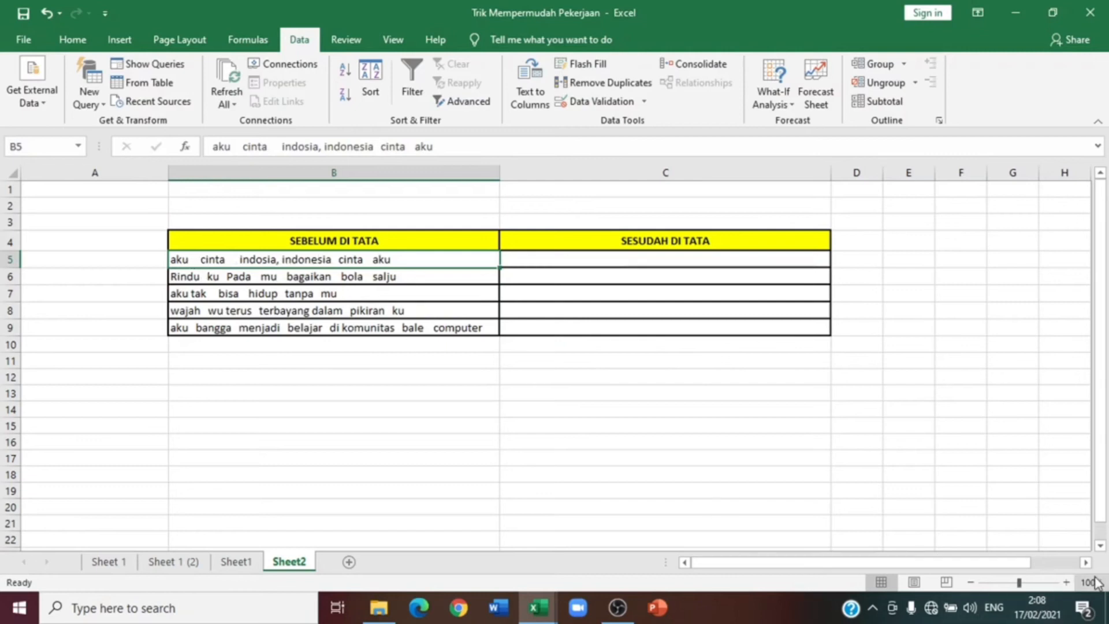
left_click(1067, 582)
left_click(1066, 582)
left_click(1067, 582)
left_click(1066, 583)
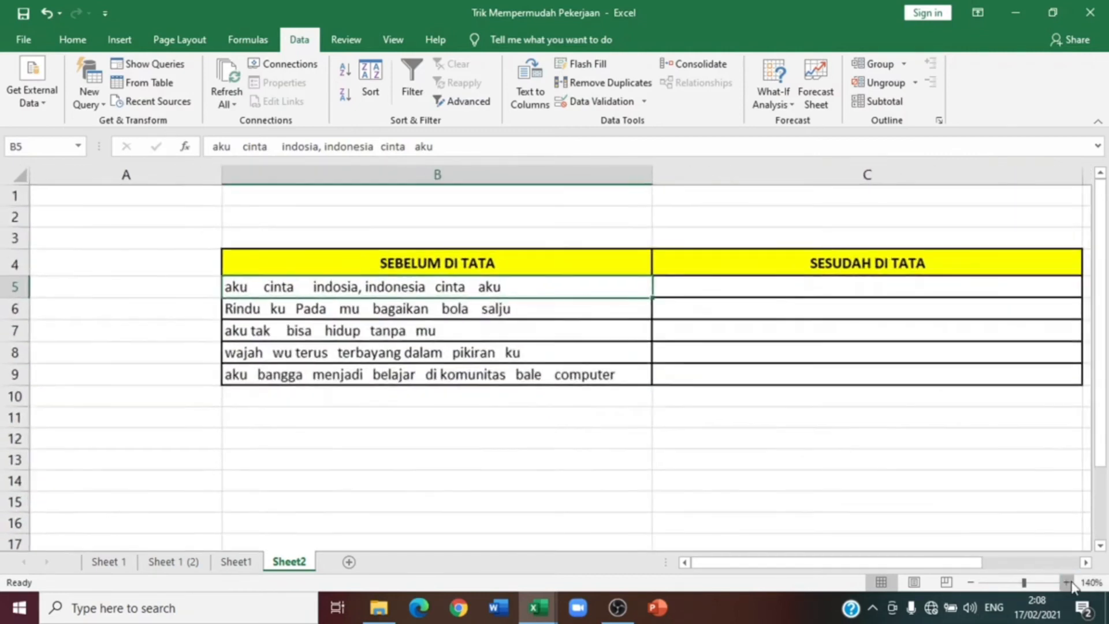
left_click_drag(907, 563, 947, 563)
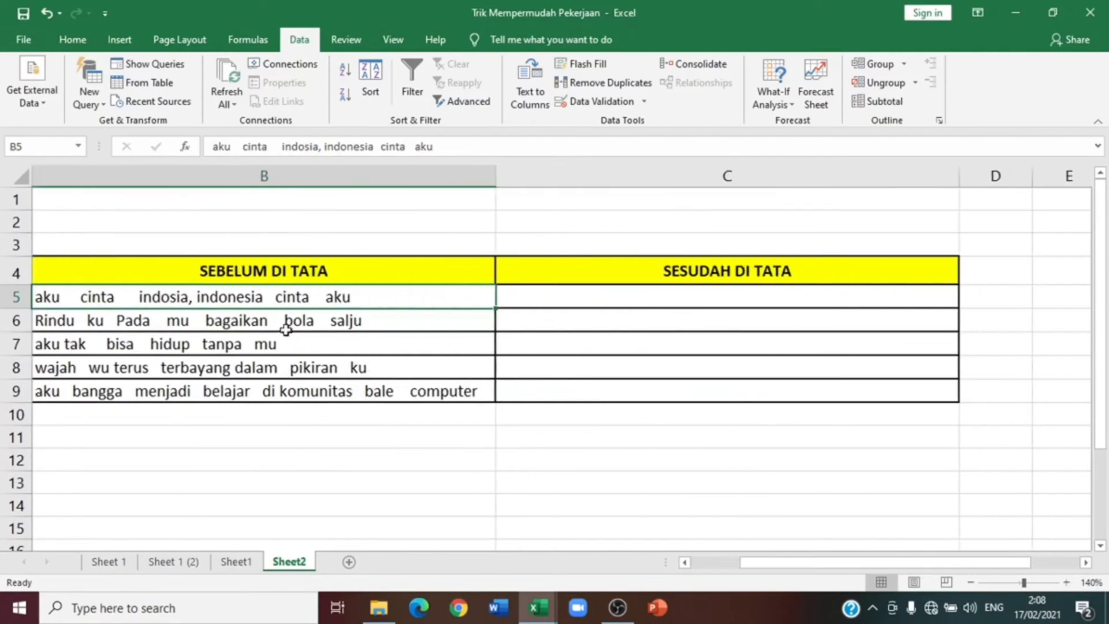
Step: Examine the uneven word spacing of the SEBELUM DI TATA sentences in B5:B9 at 130% zoom
left_click_drag(848, 563, 826, 570)
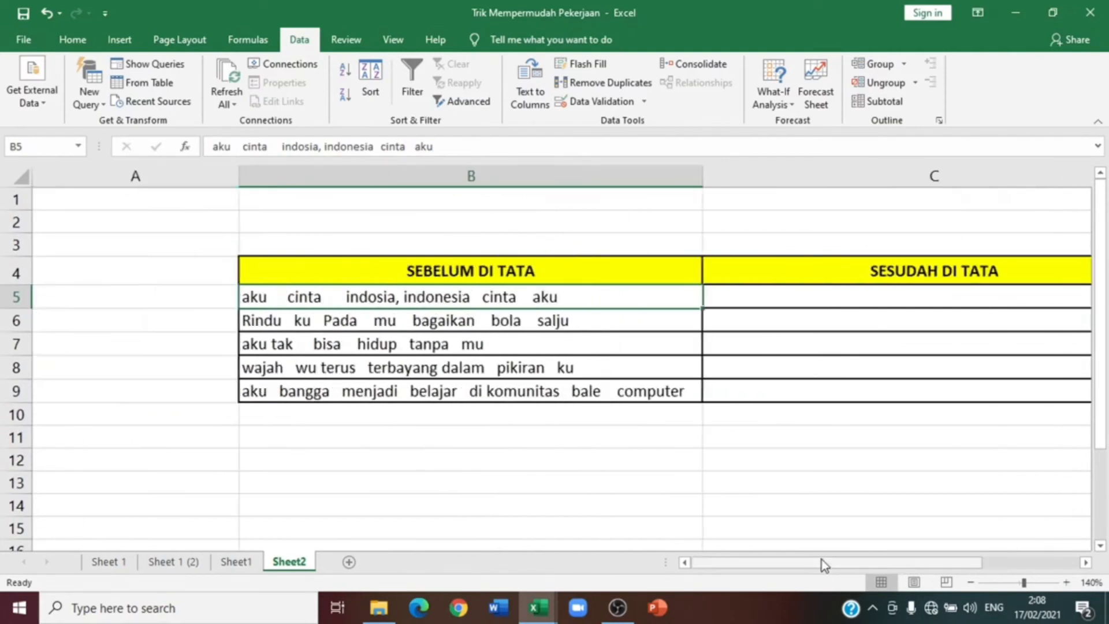
left_click(984, 562)
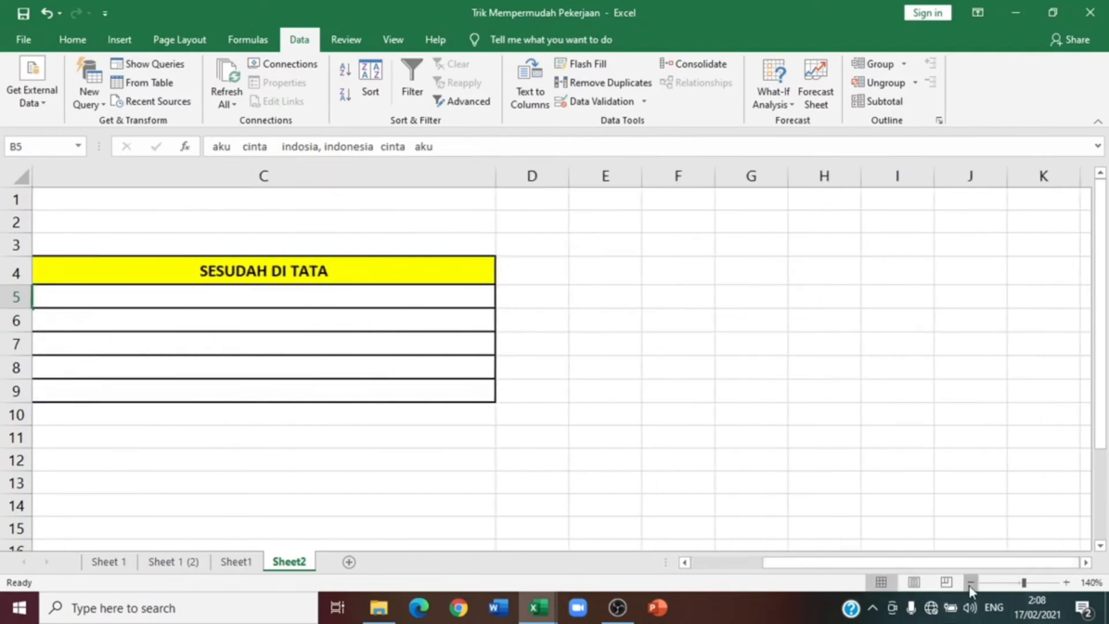
left_click(970, 582)
double_click(249, 288)
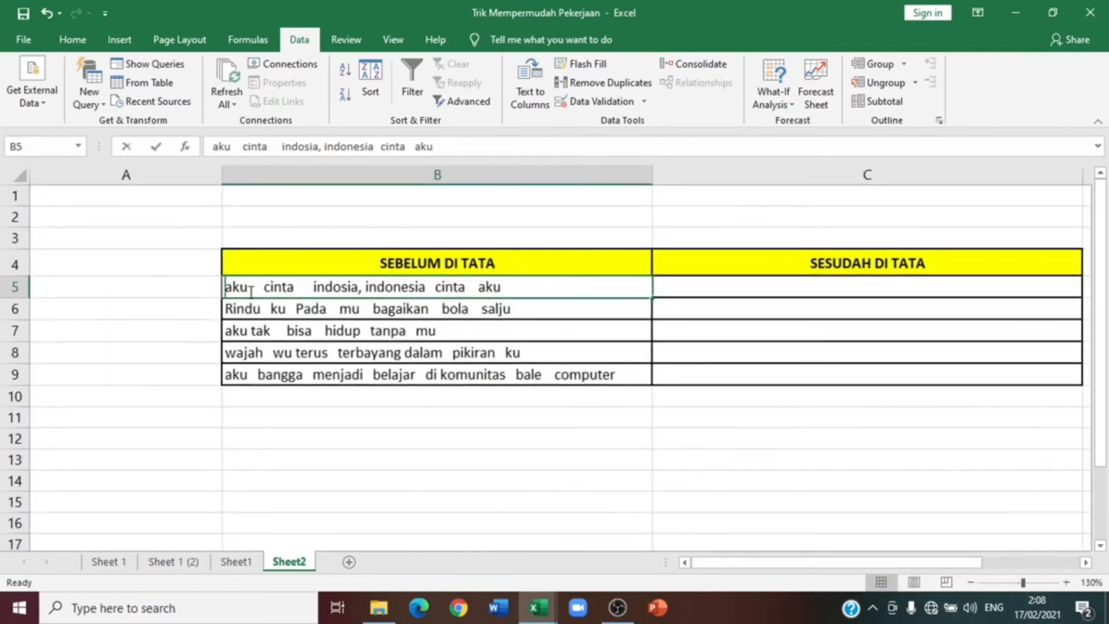
double_click(277, 287)
left_click(307, 287)
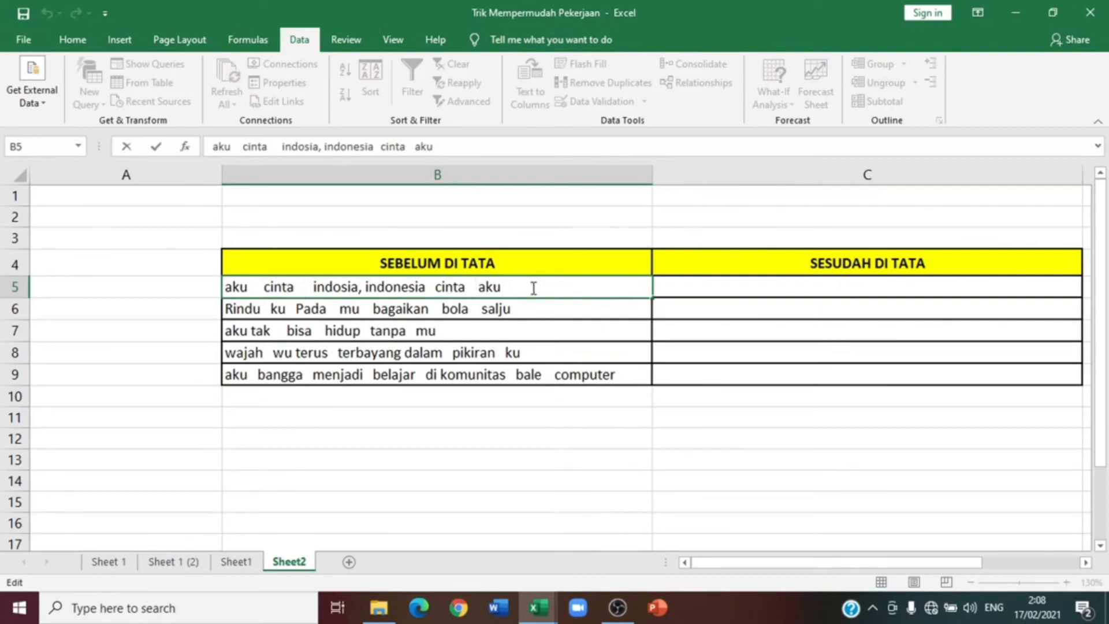
left_click(277, 396)
left_click_drag(624, 372, 359, 287)
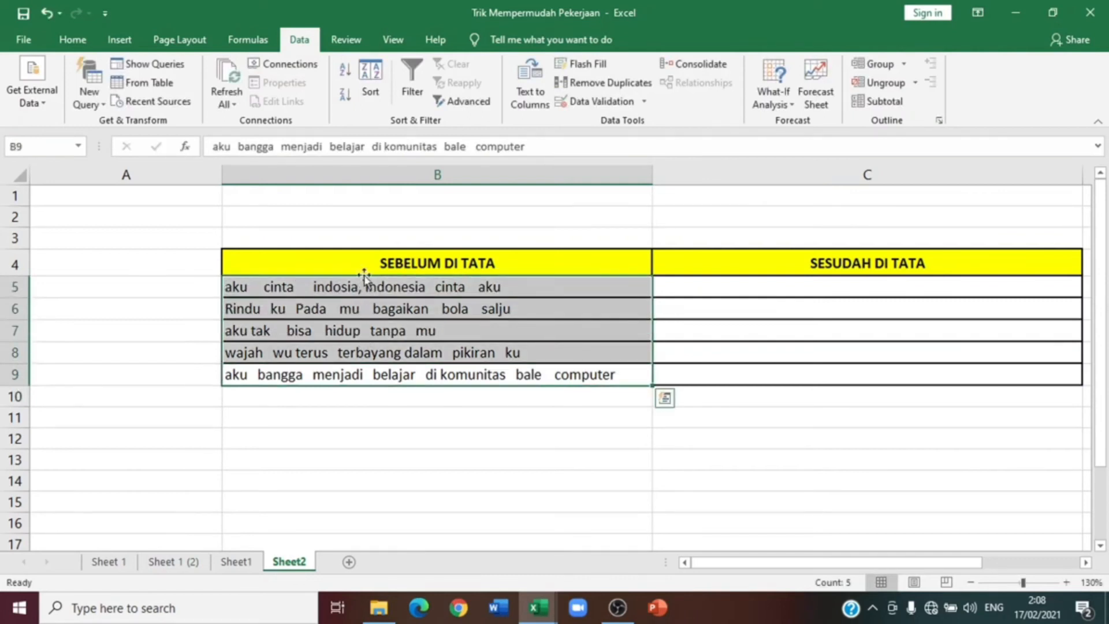
left_click_drag(361, 287, 412, 388)
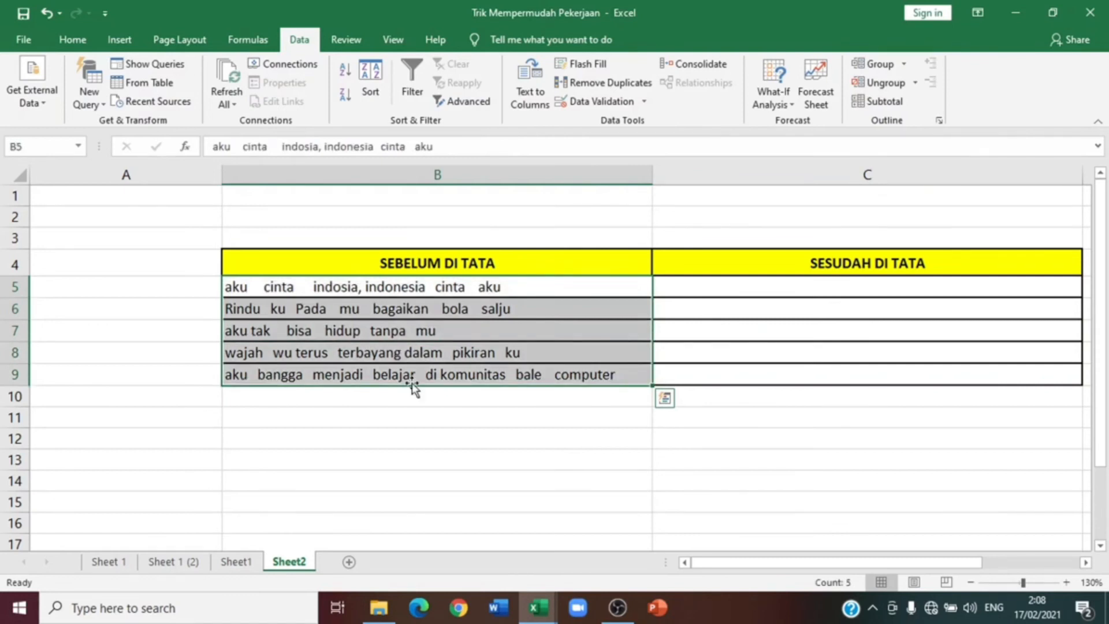
left_click(401, 291)
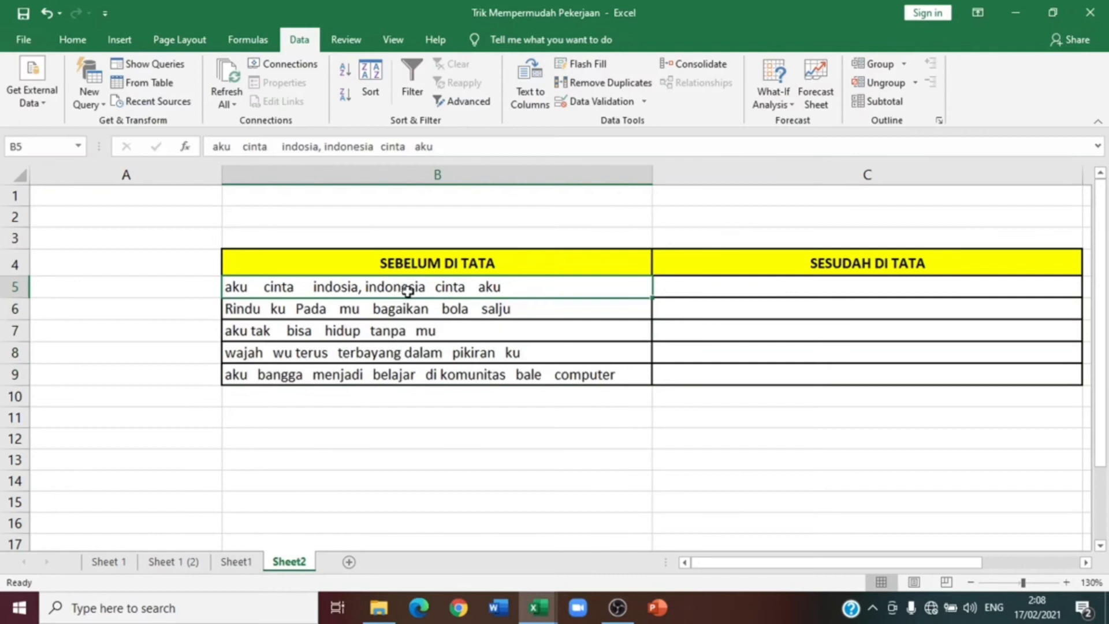
Step: Retype the B5 sentence by hand in C5 as "aku cinta indonesia, indoseia cinta aku" and clear the cell again
left_click(697, 287)
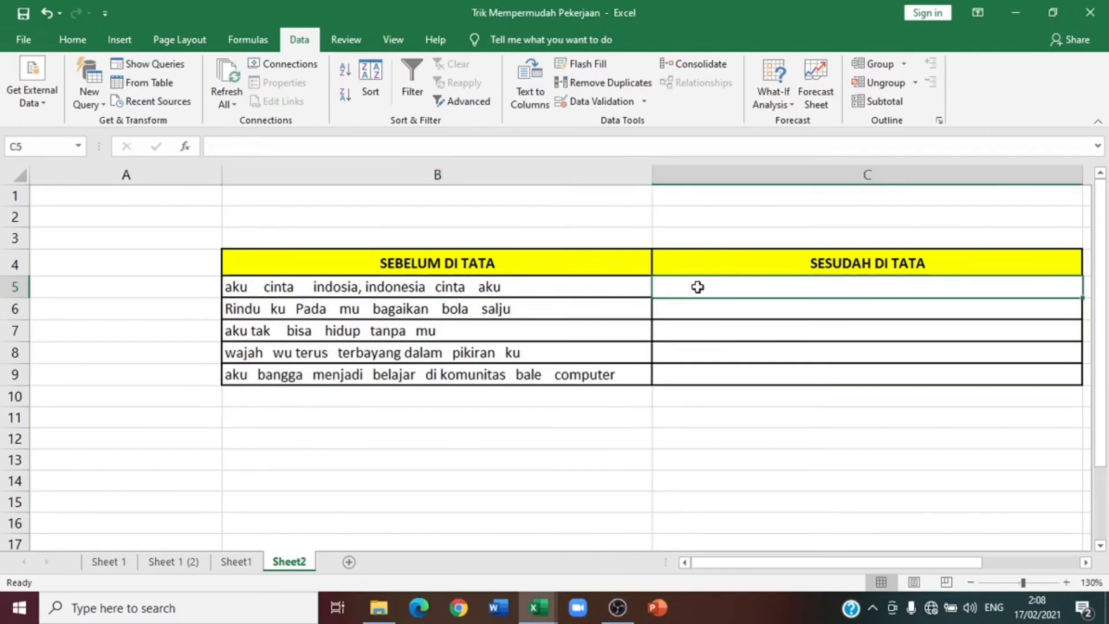
left_click(497, 286)
key("ctrl+c")
left_click(720, 285)
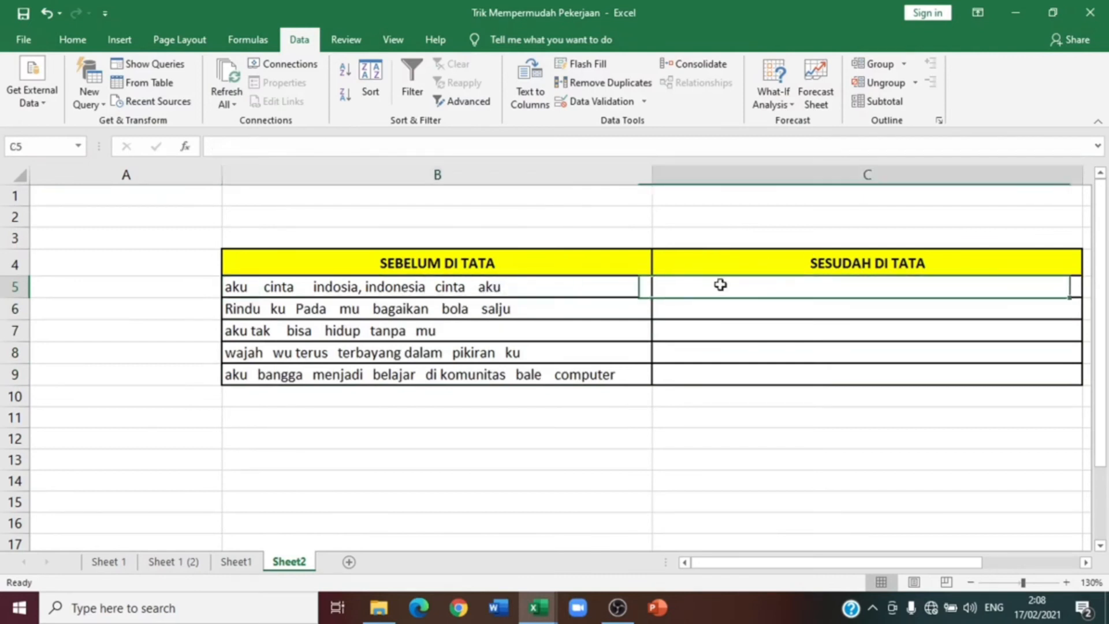
type("aku cinta in")
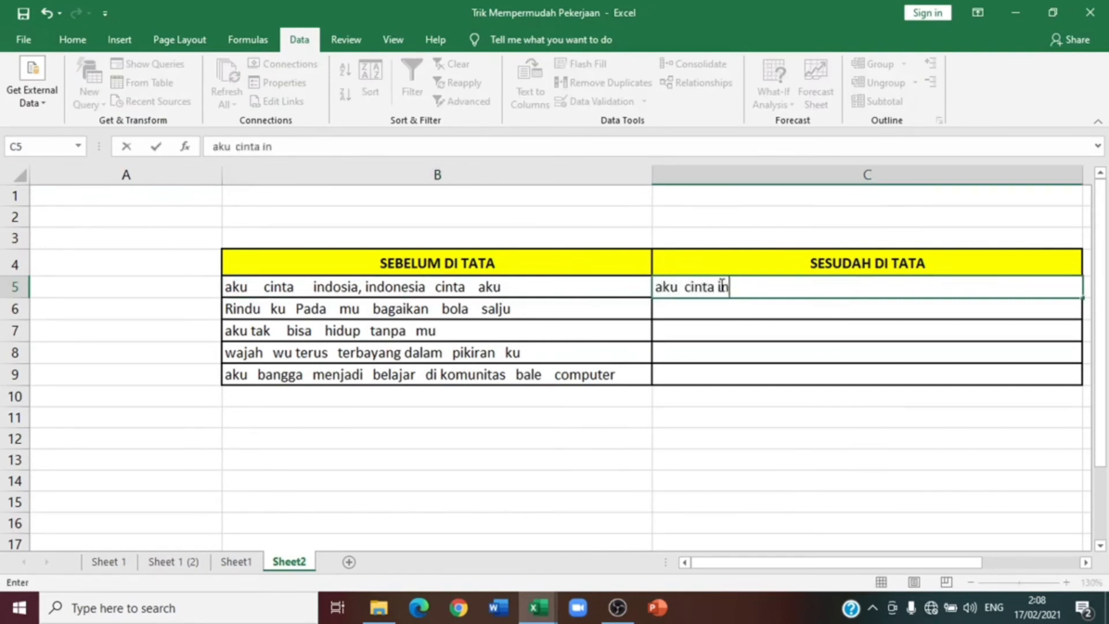
type("dojenesia, in")
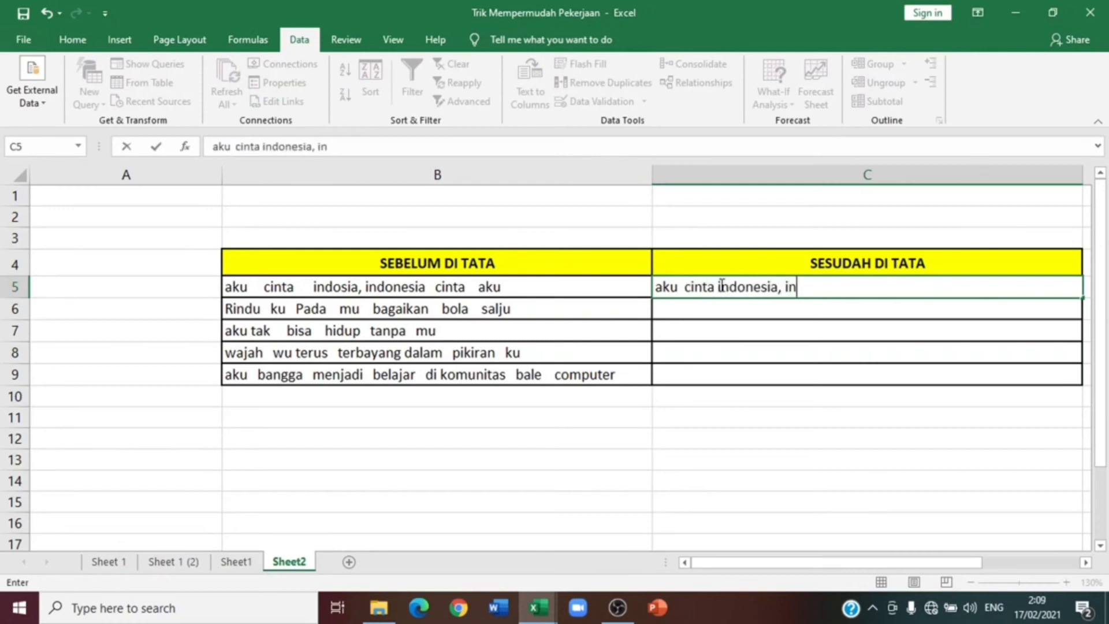
type("doseia cinta aku")
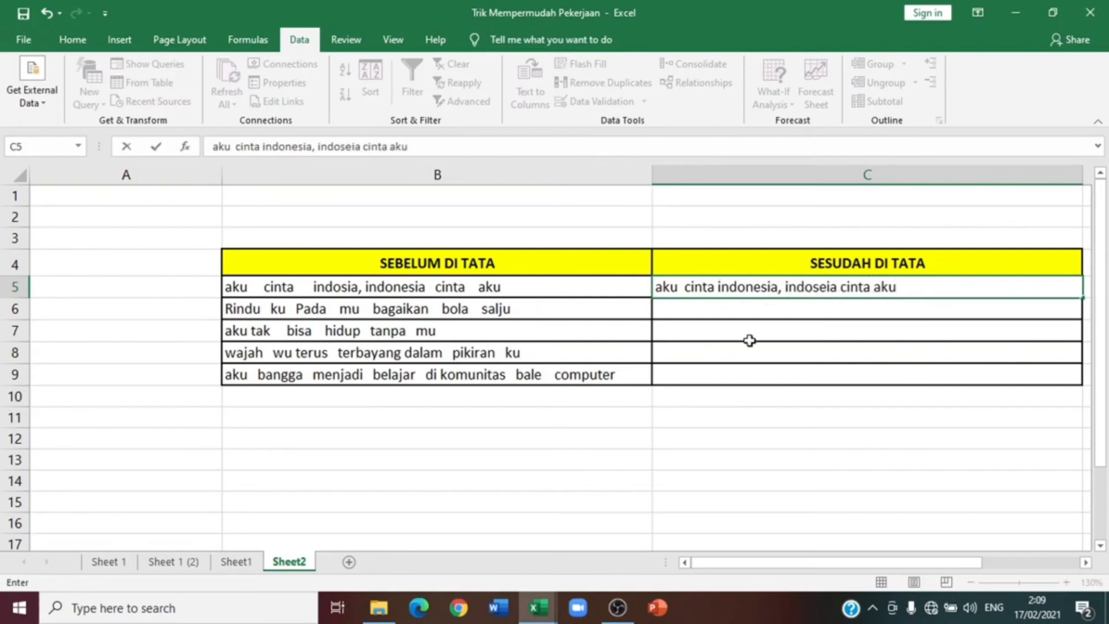
left_click_drag(754, 292, 738, 371)
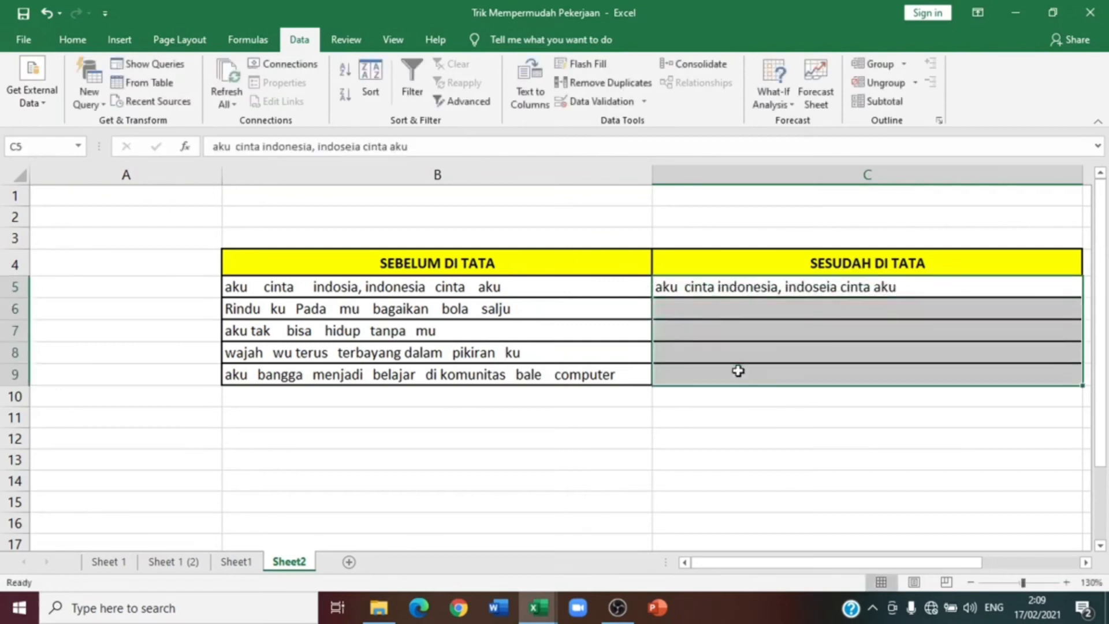
left_click(786, 281)
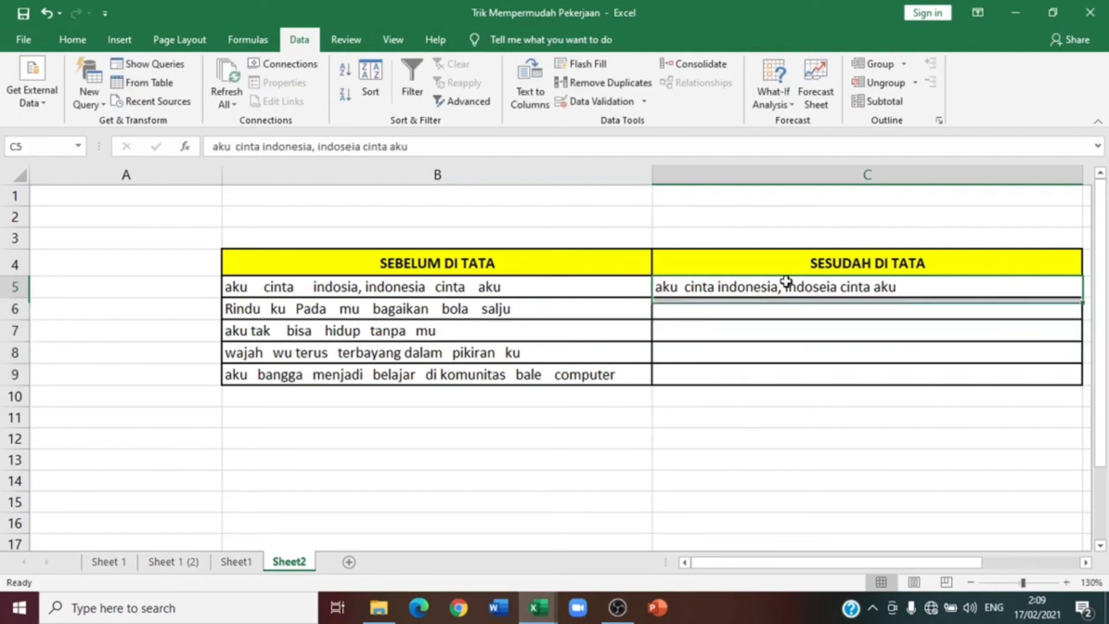
key("BackSpace")
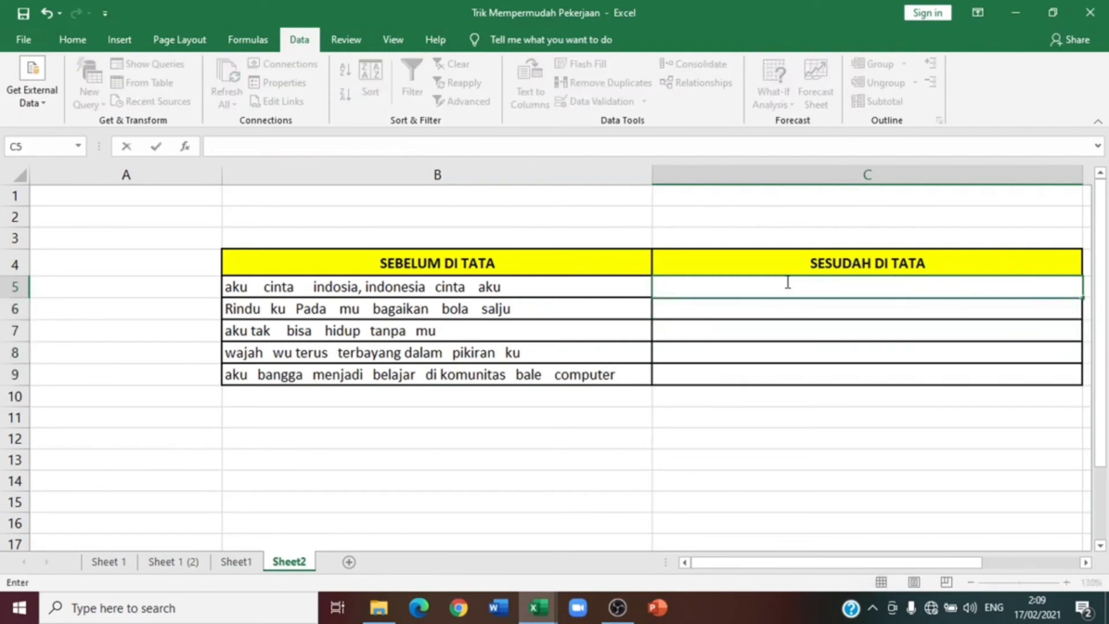
Step: Enter the formula =TRIM(B5) in C5 to remove the extra spaces from the first sentence
type("=tr")
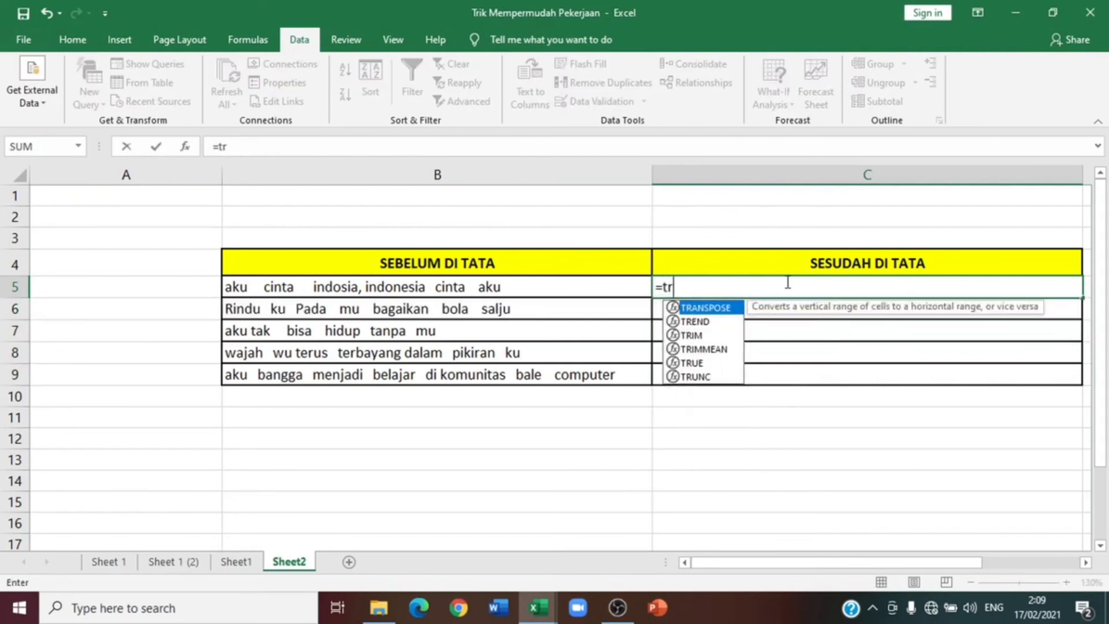
double_click(691, 336)
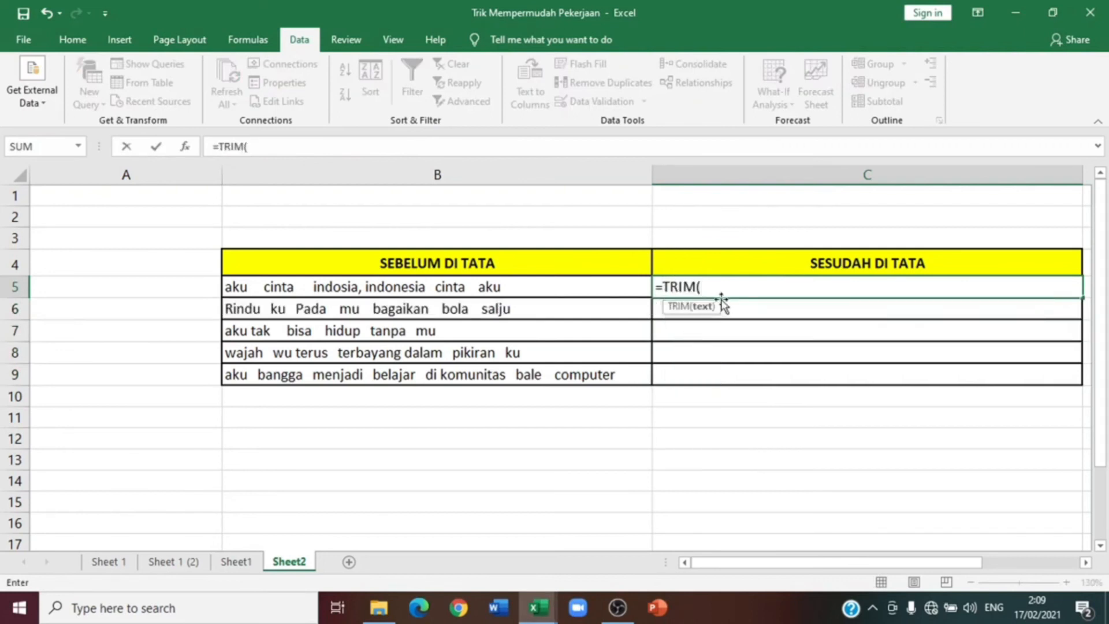
left_click(457, 285)
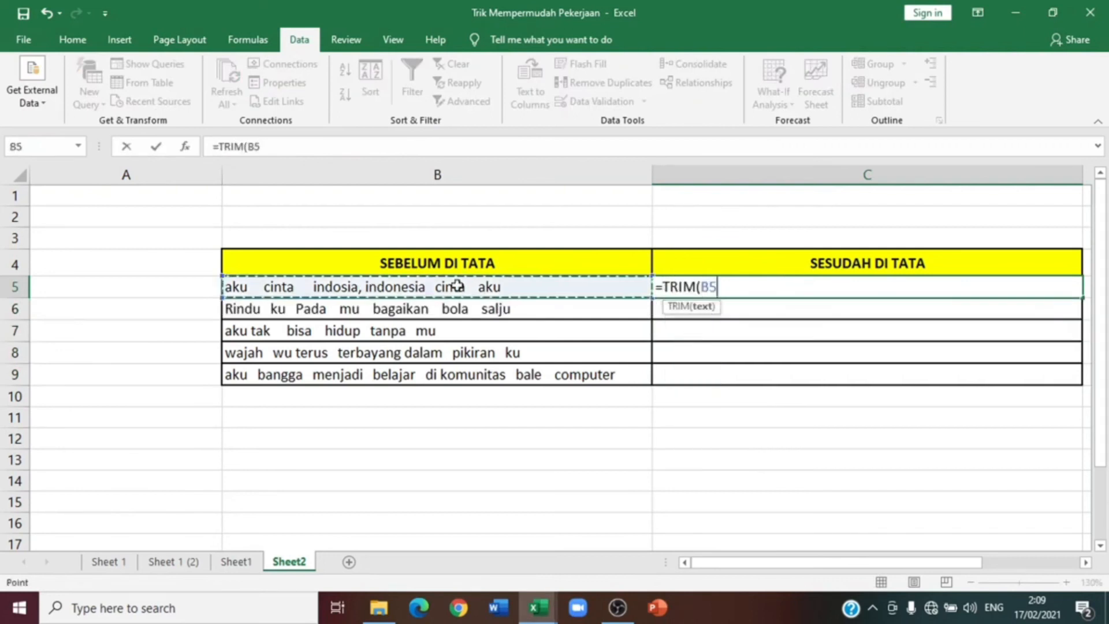
key("Return")
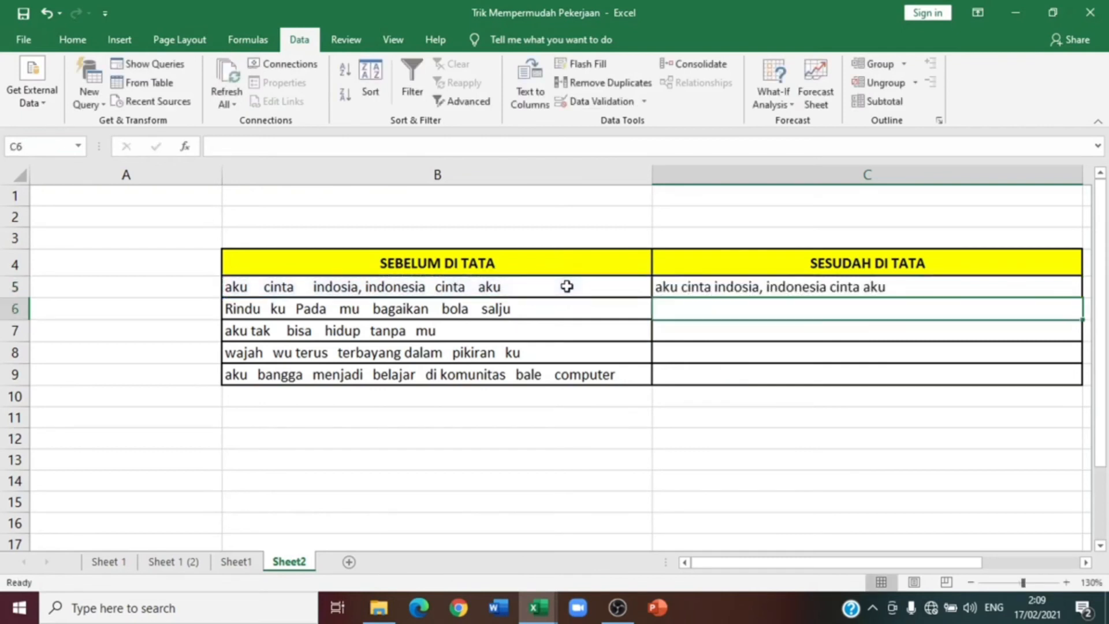
Step: Fill the TRIM formula from C5 down to C9 for the remaining sentences
left_click(816, 288)
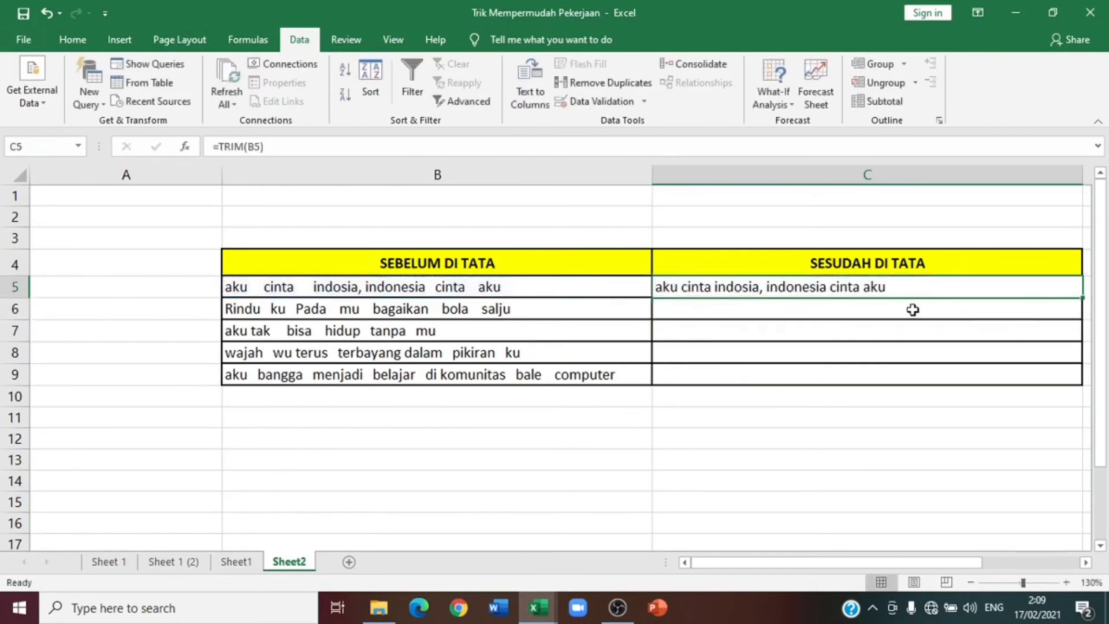
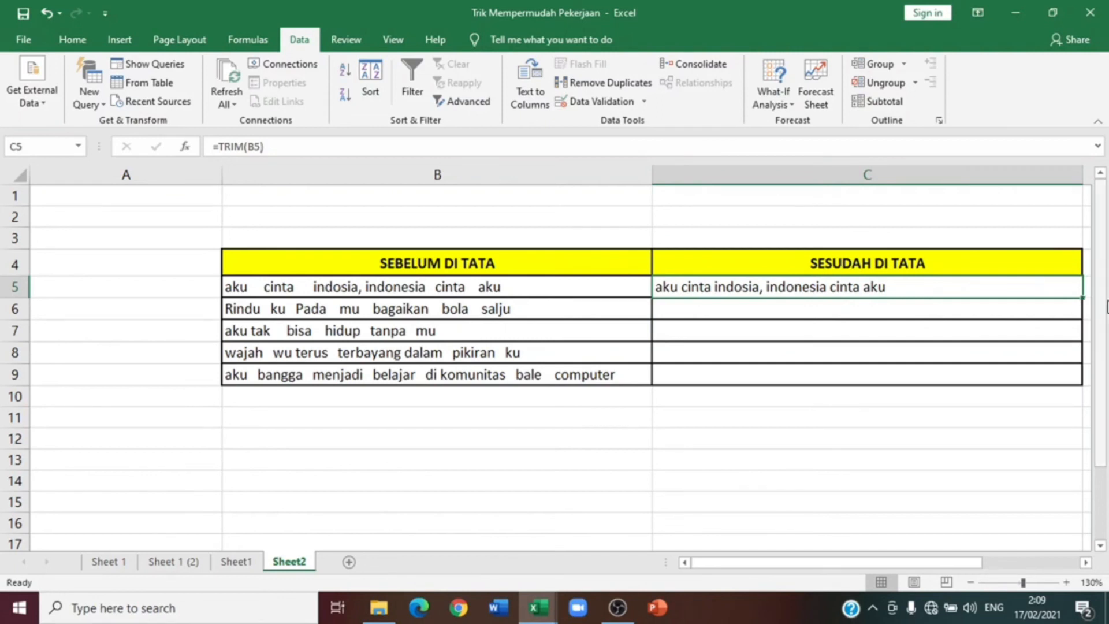
left_click_drag(1083, 299, 1077, 376)
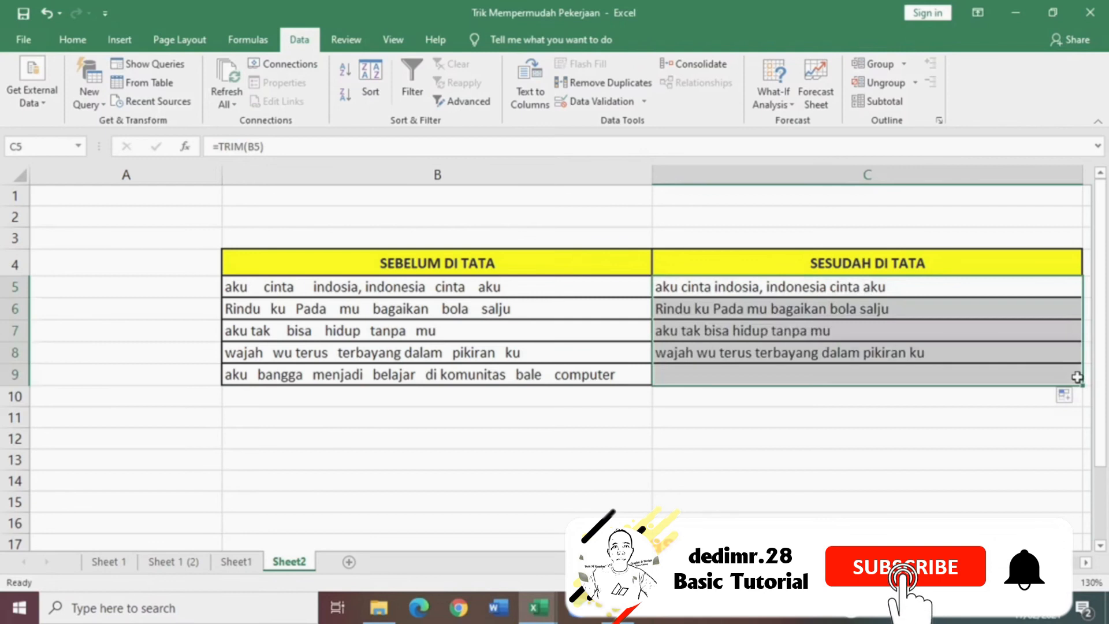
left_click(978, 479)
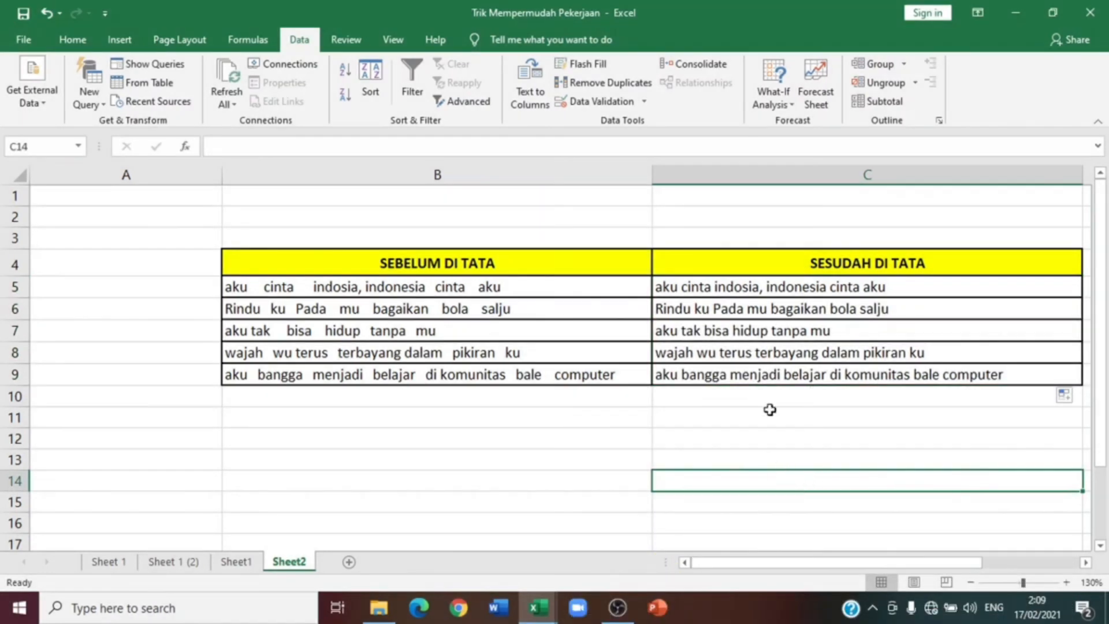
Step: Switch to the Menu Percobaan workbook with the X MIPA student data sheet
mouse_move(545, 614)
left_click(670, 526)
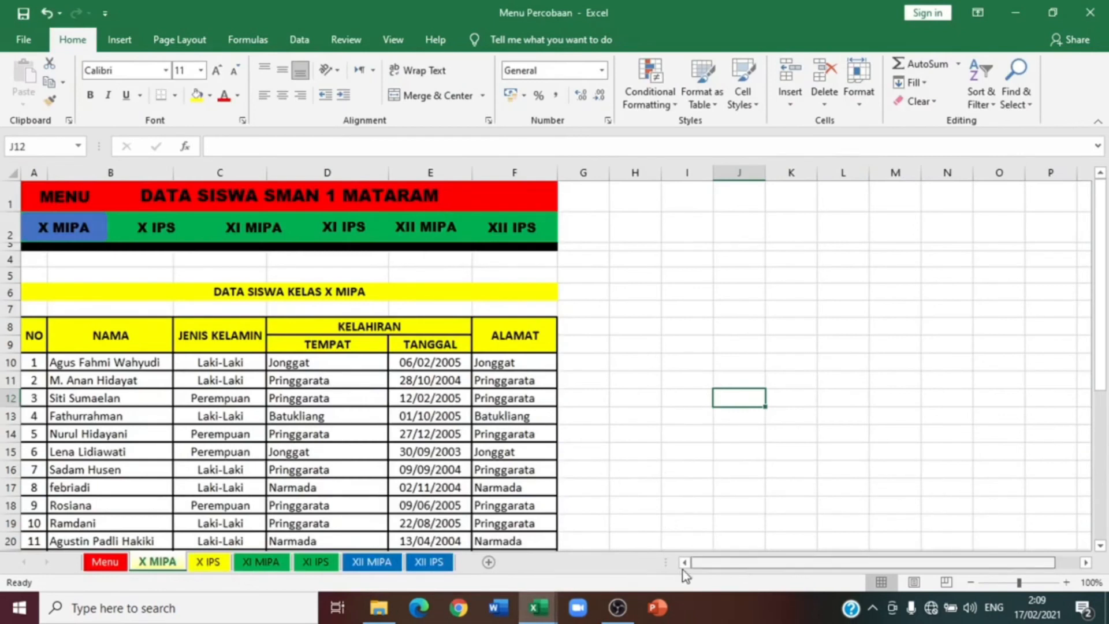
left_click(100, 276)
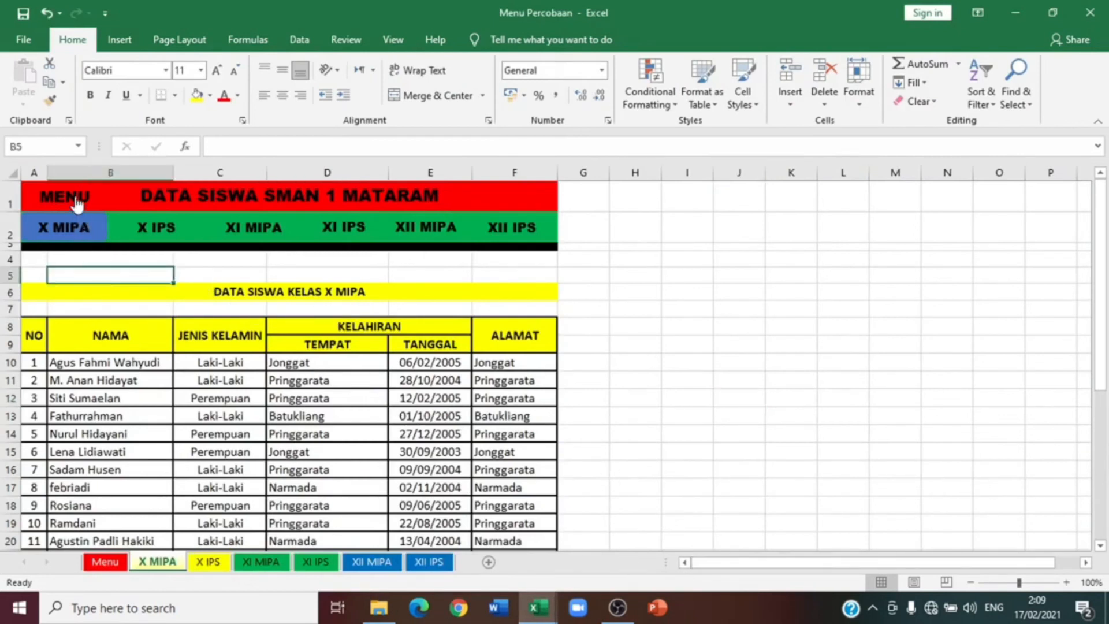
Step: Examine the menu header in rows 1 to 3 and the student table below it on the X MIPA sheet
left_click_drag(639, 196, 452, 540)
left_click(687, 362)
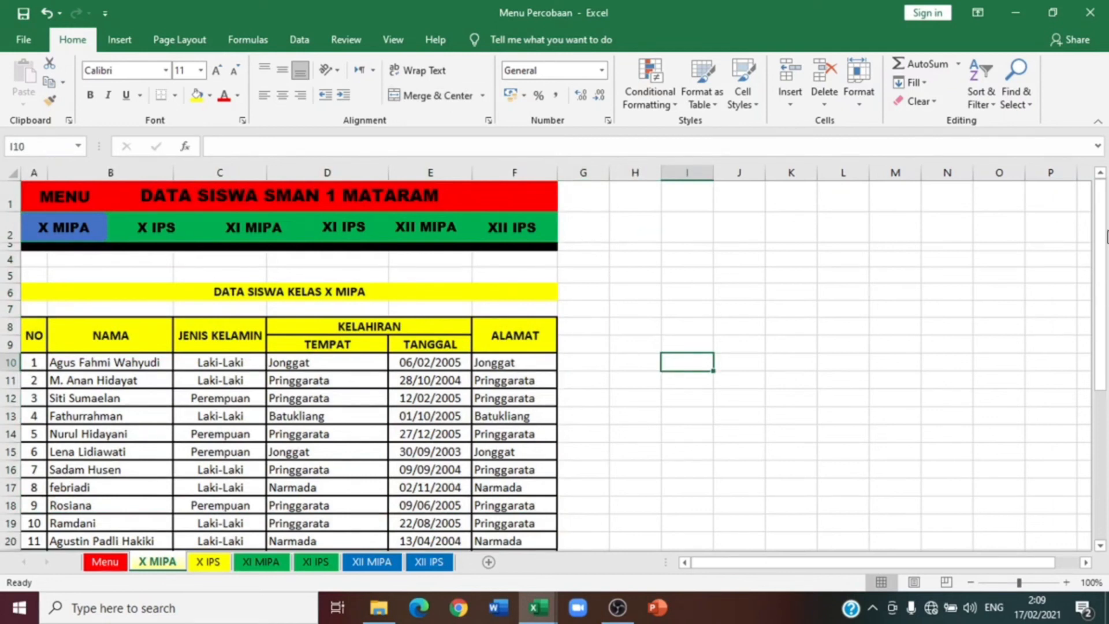
left_click_drag(1102, 212, 1068, 128)
left_click_drag(575, 200, 522, 545)
mouse_move(1103, 305)
left_mouse_down()
mouse_move(1107, 453)
mouse_move(1103, 306)
left_mouse_up()
left_click(626, 202)
left_click(588, 198)
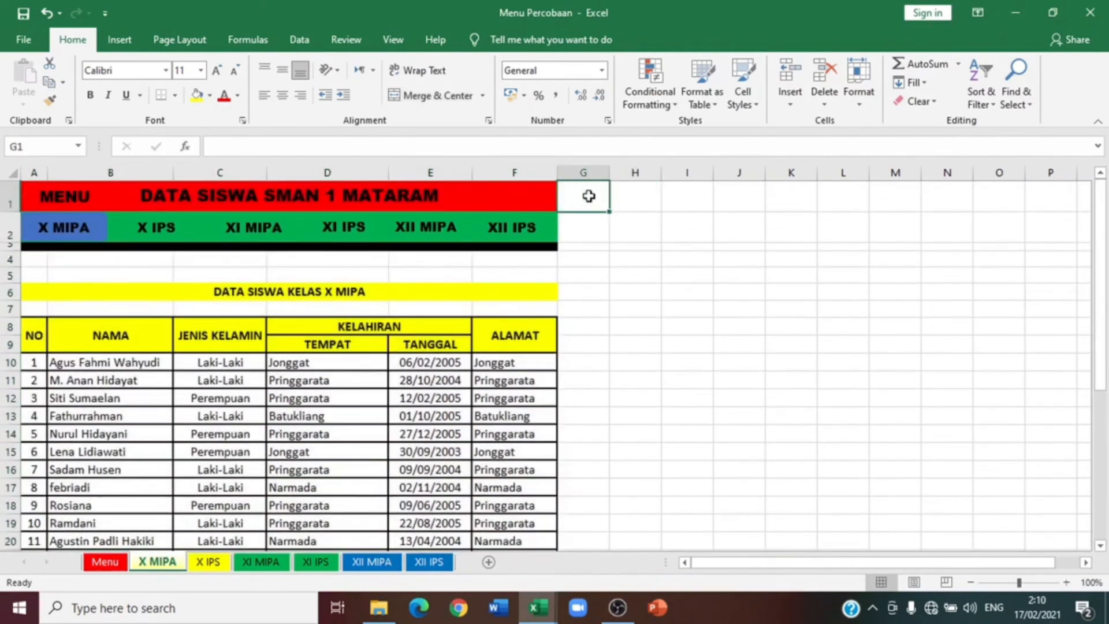
left_click_drag(577, 203, 509, 250)
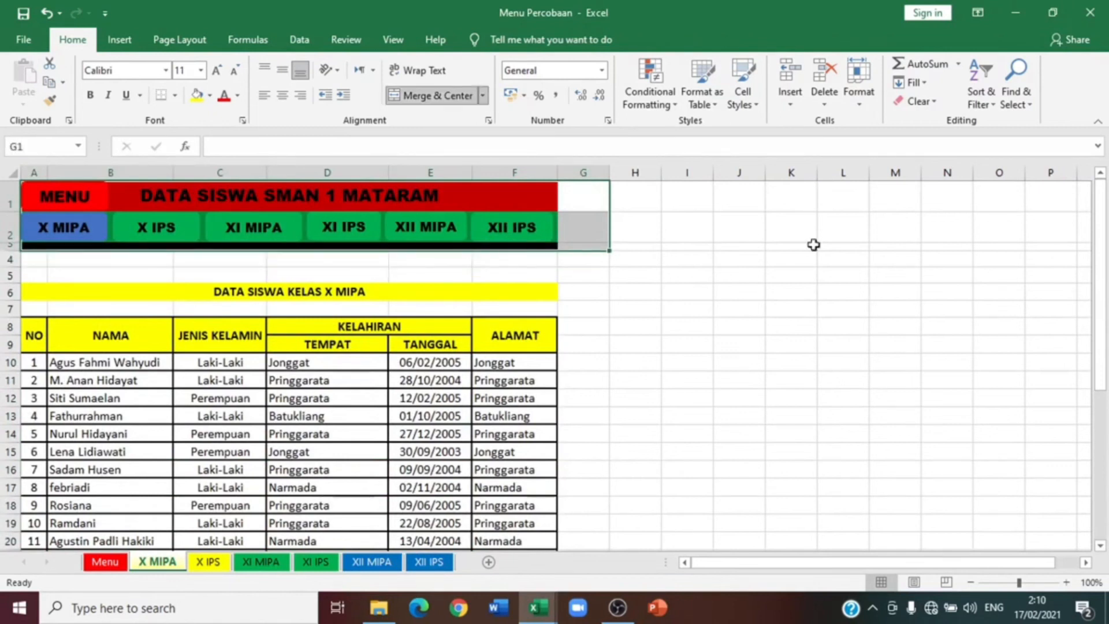
left_click(646, 243)
left_click_drag(589, 205, 504, 250)
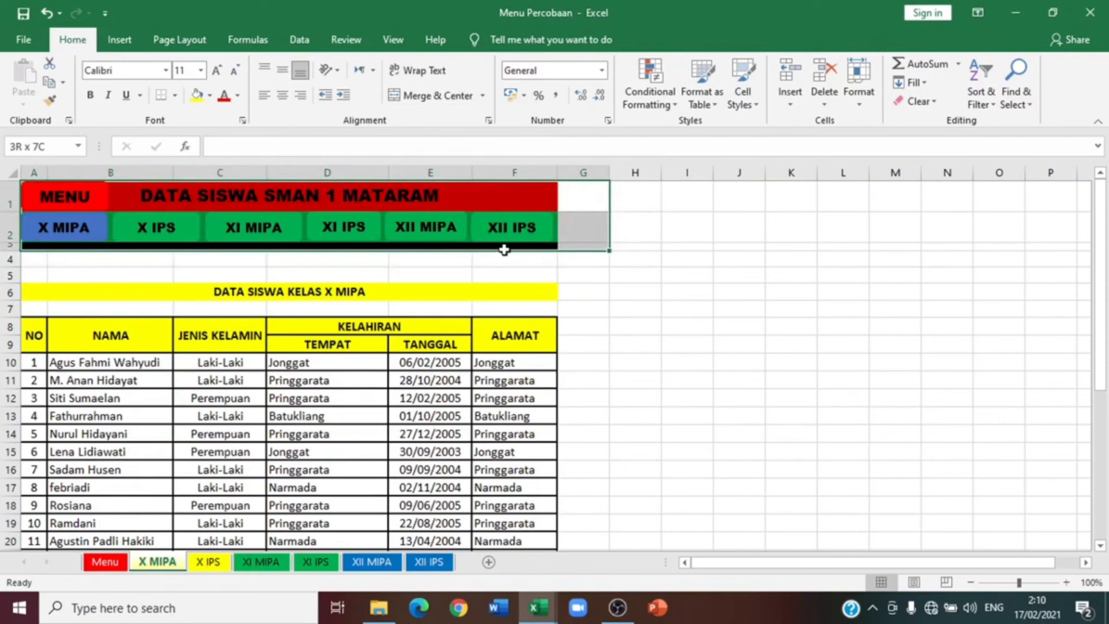
left_click_drag(504, 249, 505, 249)
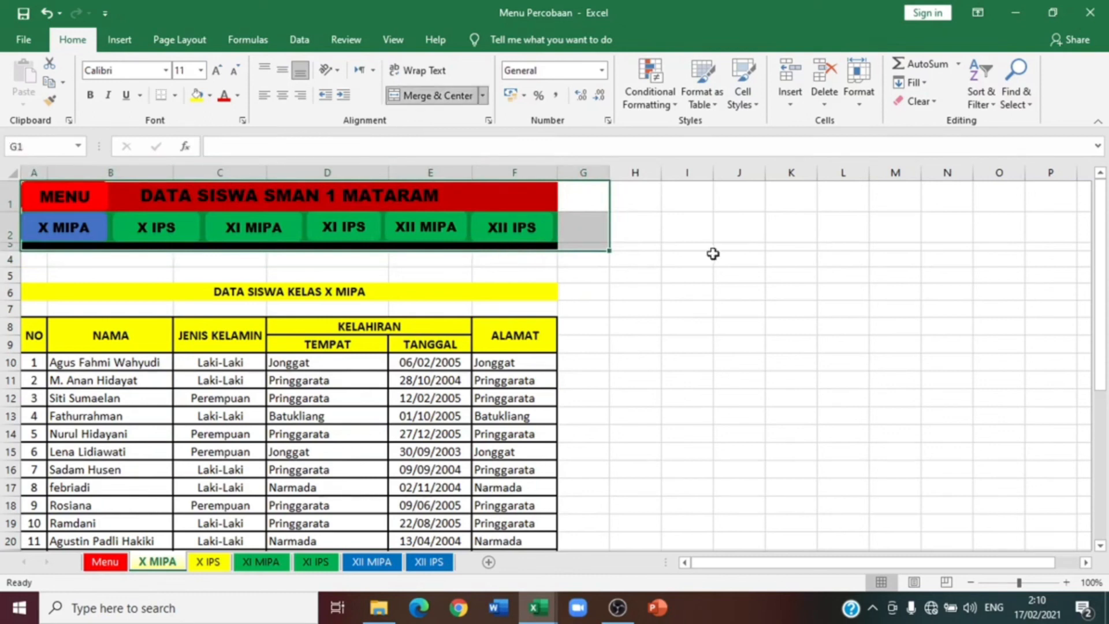
left_click(712, 254)
left_click_drag(586, 206, 531, 253)
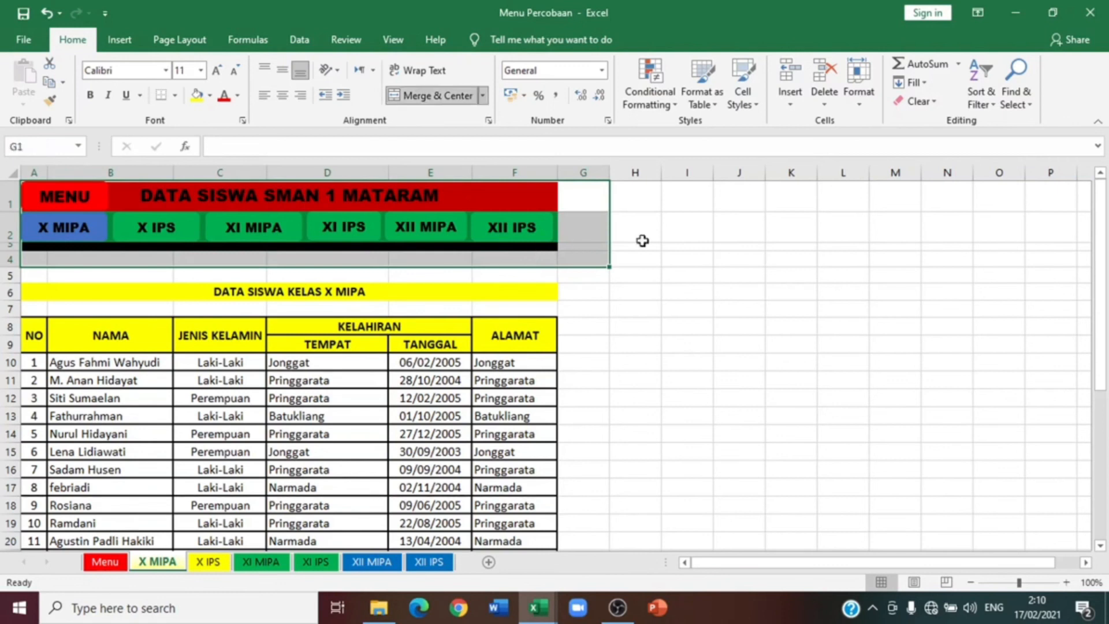
left_click(641, 240)
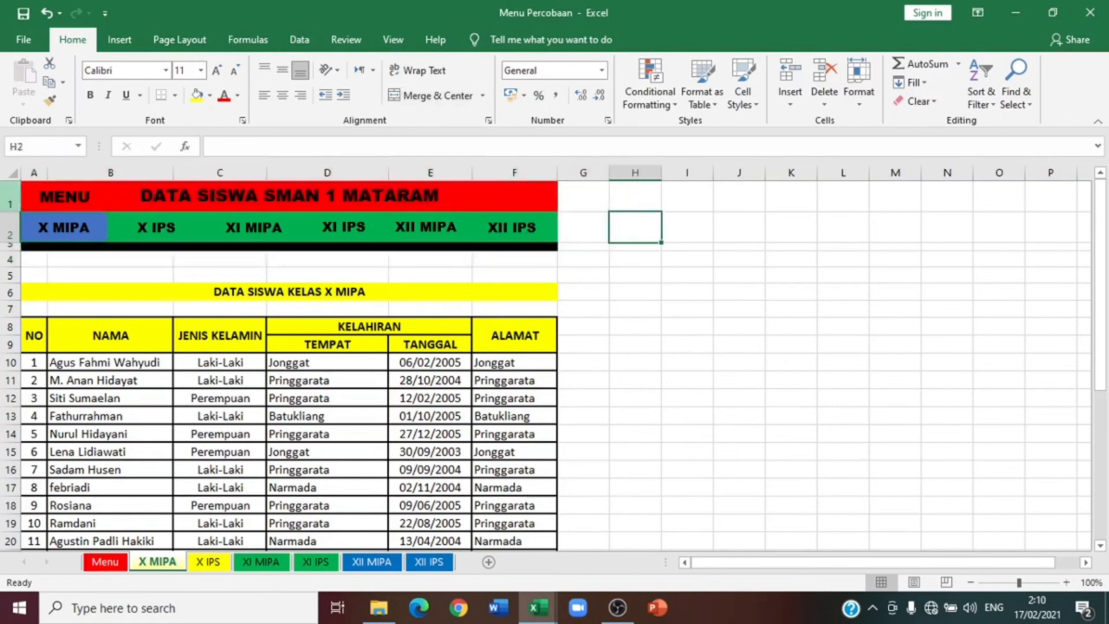
Step: Freeze the panes above cell A4 so the menu header in rows 1 to 3 stays in view
left_click(43, 263)
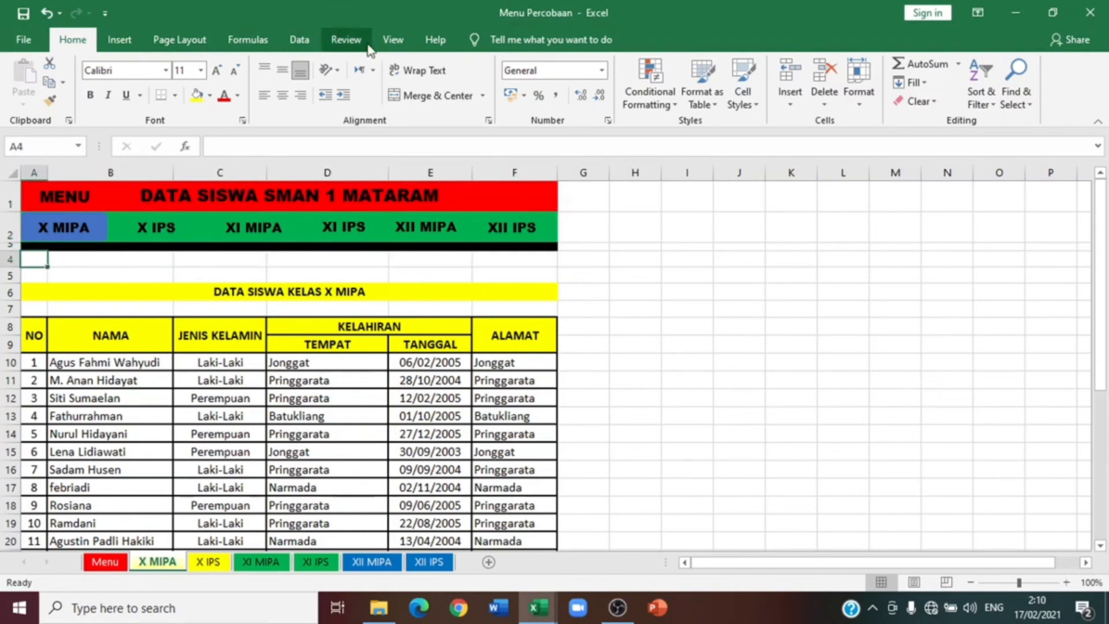
left_click(406, 46)
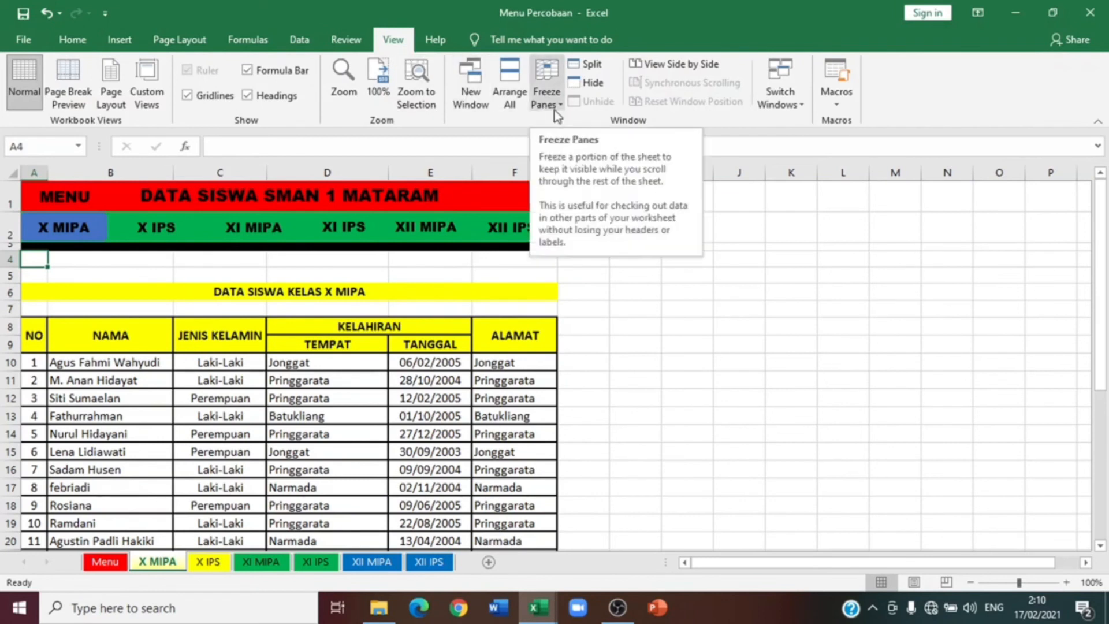
left_click(553, 107)
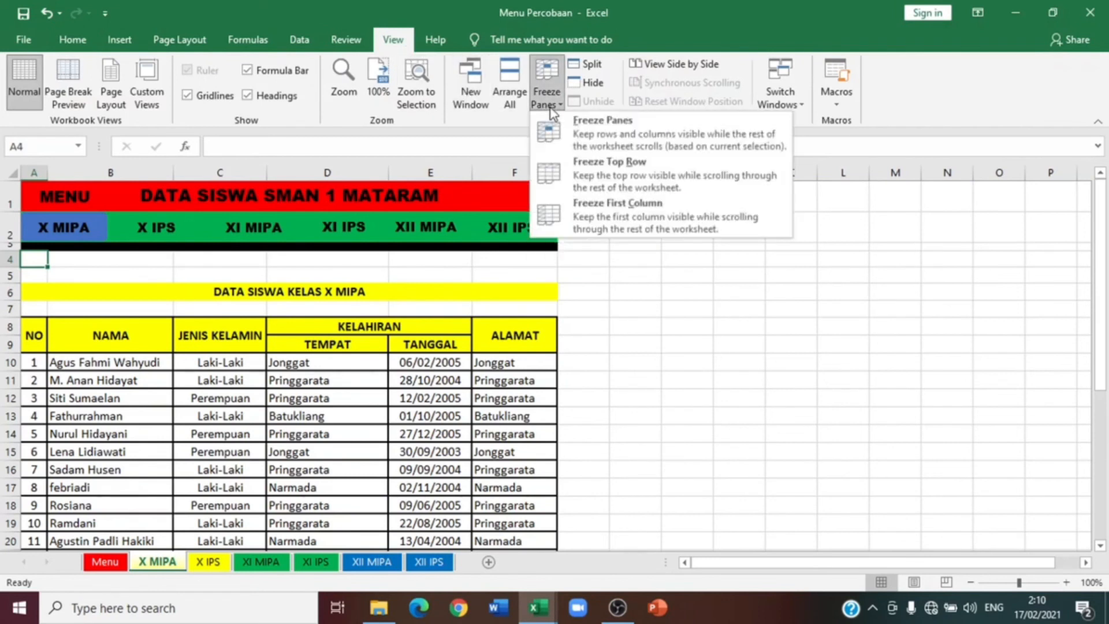
left_click(593, 144)
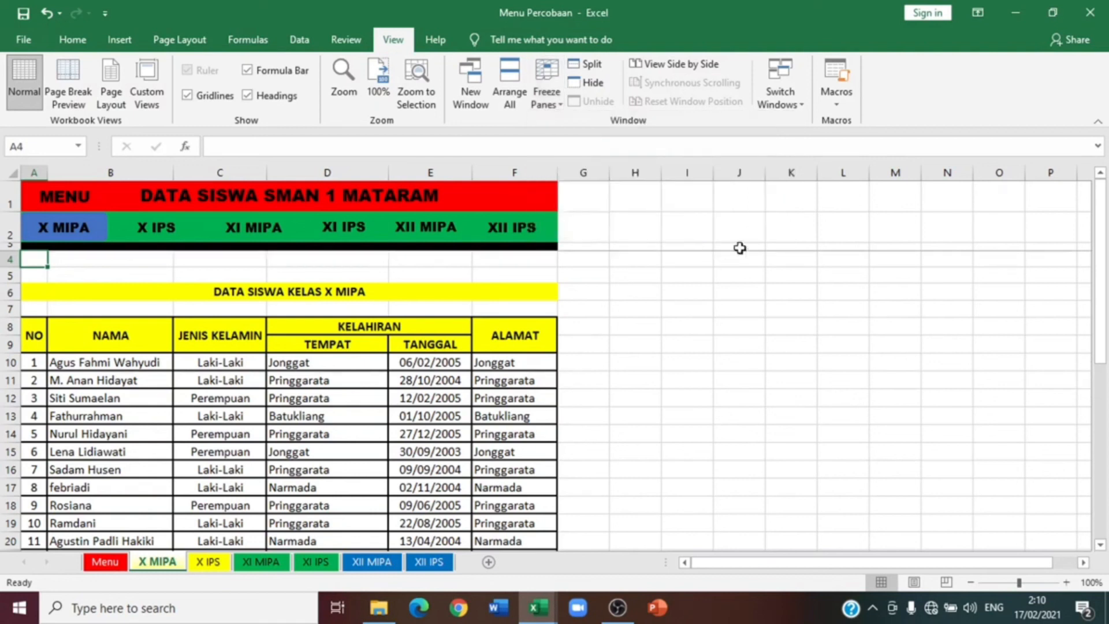
Step: Zoom the sheet to 120% and check how the frozen menu header behaves as the student table scrolls
left_click(1066, 582)
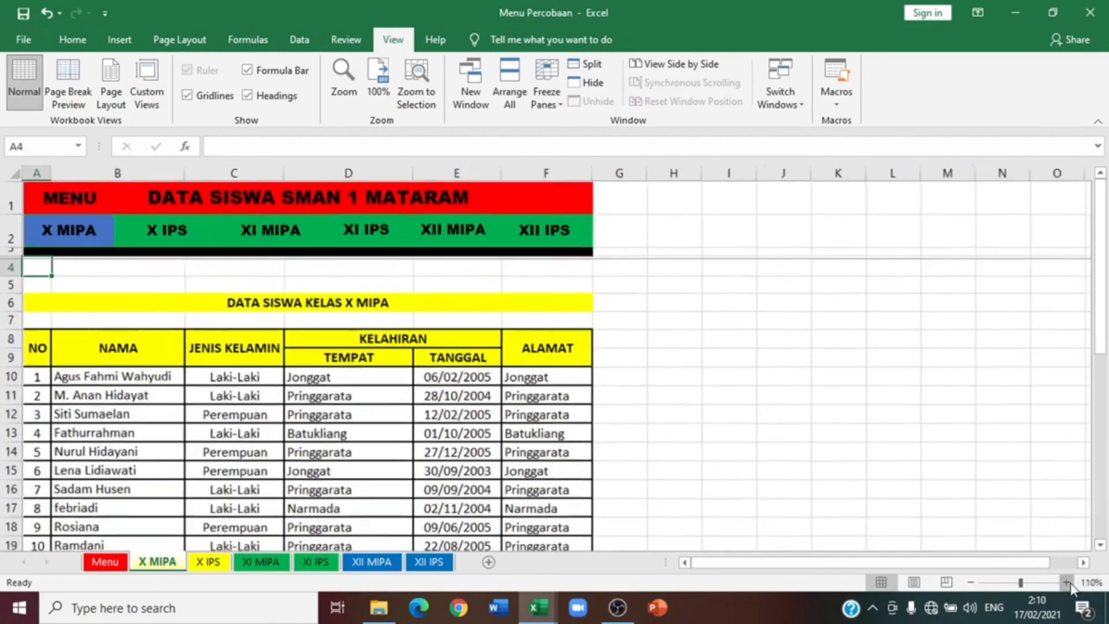
left_click(1066, 582)
left_click(758, 275)
left_click_drag(693, 276, 1017, 298)
left_click(956, 273)
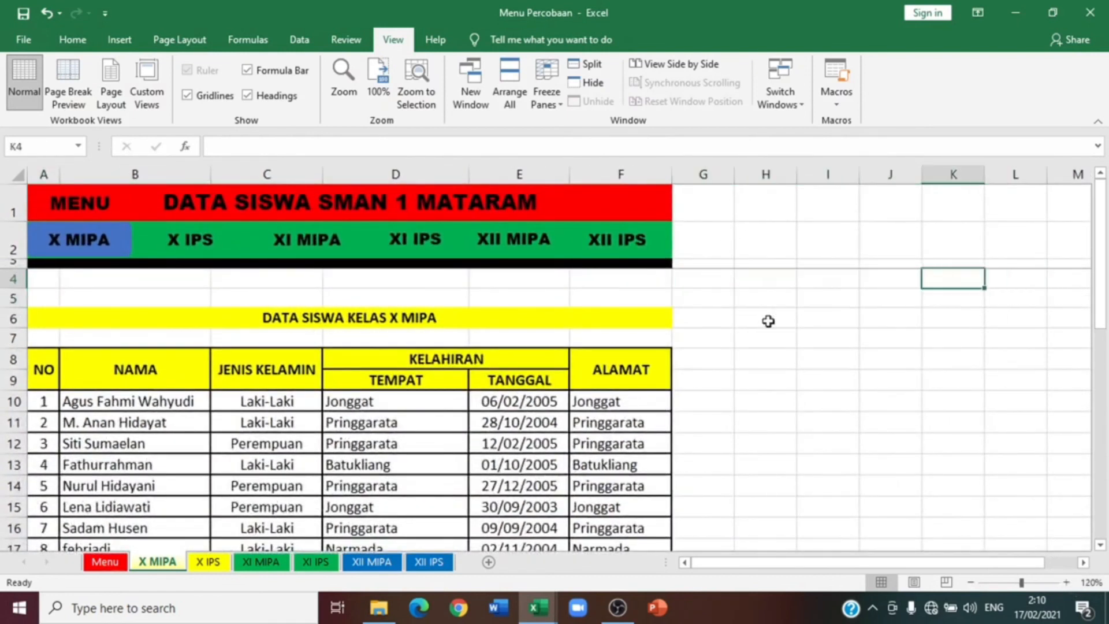
left_click(742, 296)
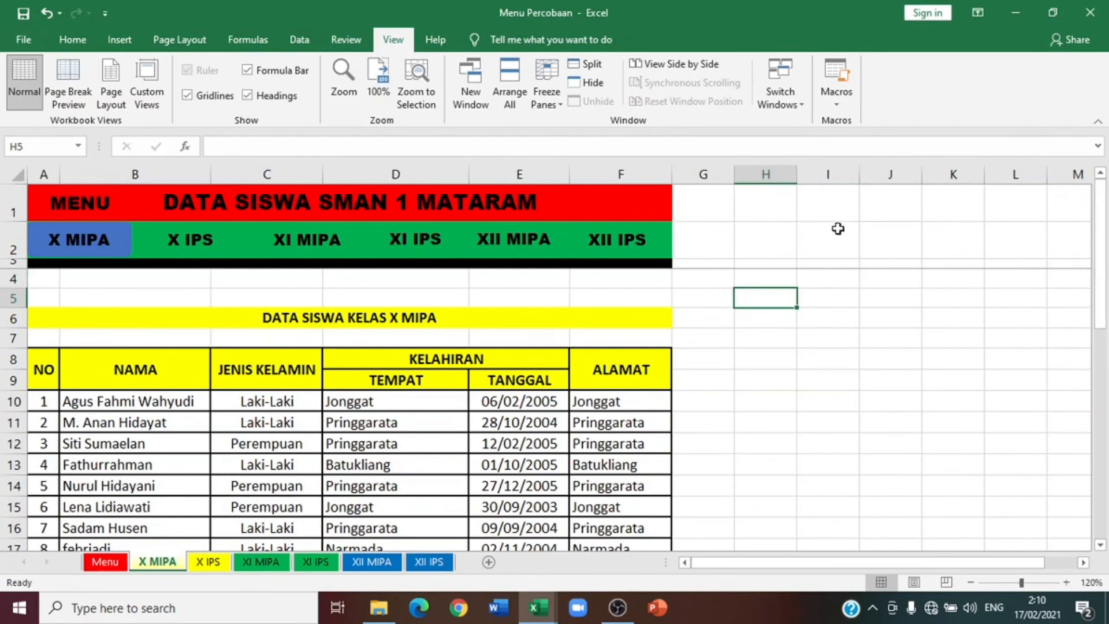
left_click(689, 201)
left_click_drag(688, 201, 619, 265)
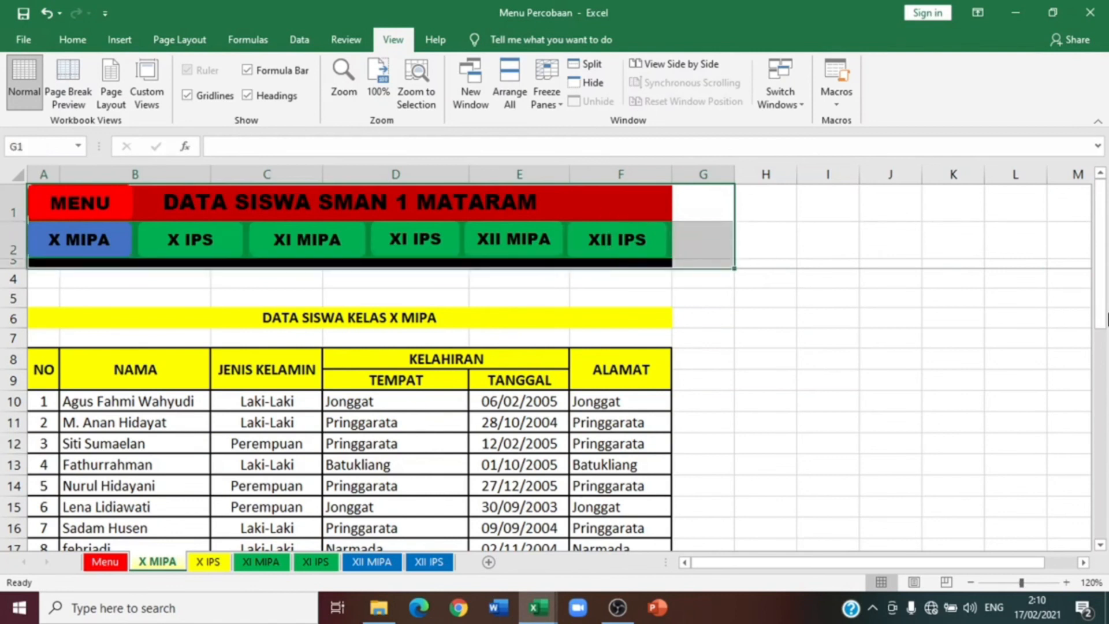
left_click(1044, 266)
mouse_move(1100, 262)
left_mouse_down()
mouse_move(1107, 490)
mouse_move(1101, 242)
left_mouse_up()
Step: Make A10, the first row below the table headings, the active cell and unfreeze the existing panes
left_click(273, 377)
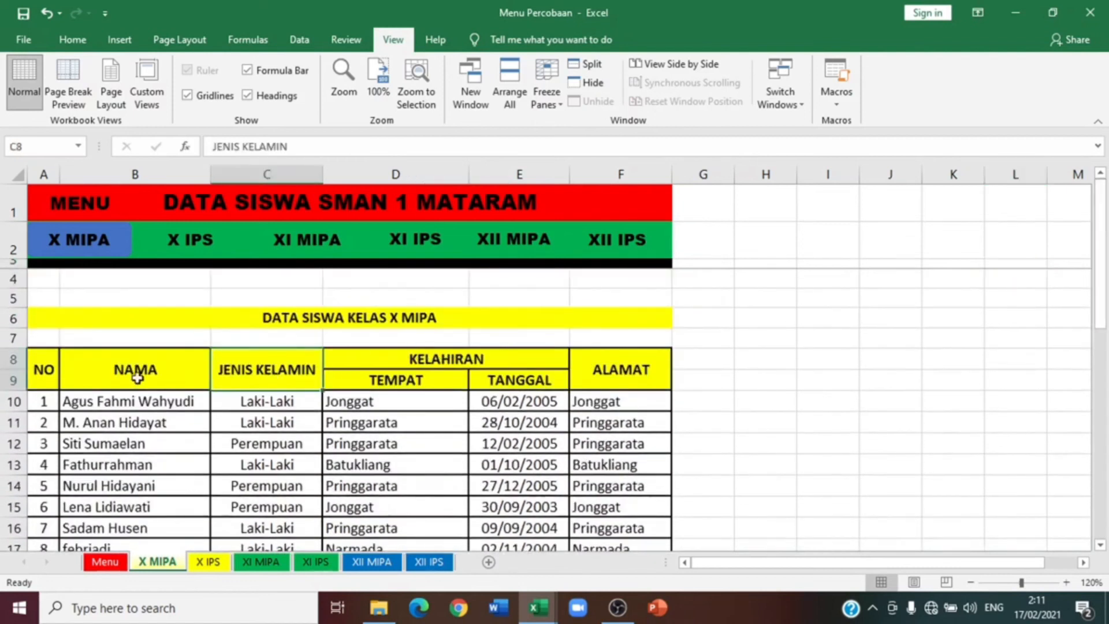
left_click_drag(58, 376, 703, 377)
left_click(57, 406)
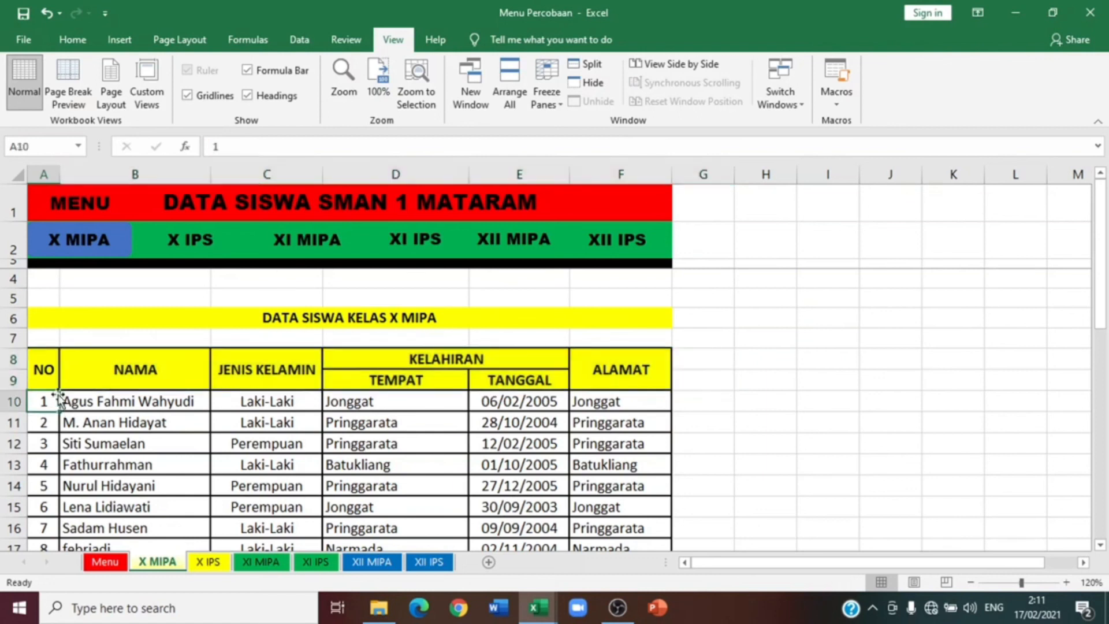
left_click_drag(53, 380, 53, 400)
left_click(48, 403)
left_click(546, 96)
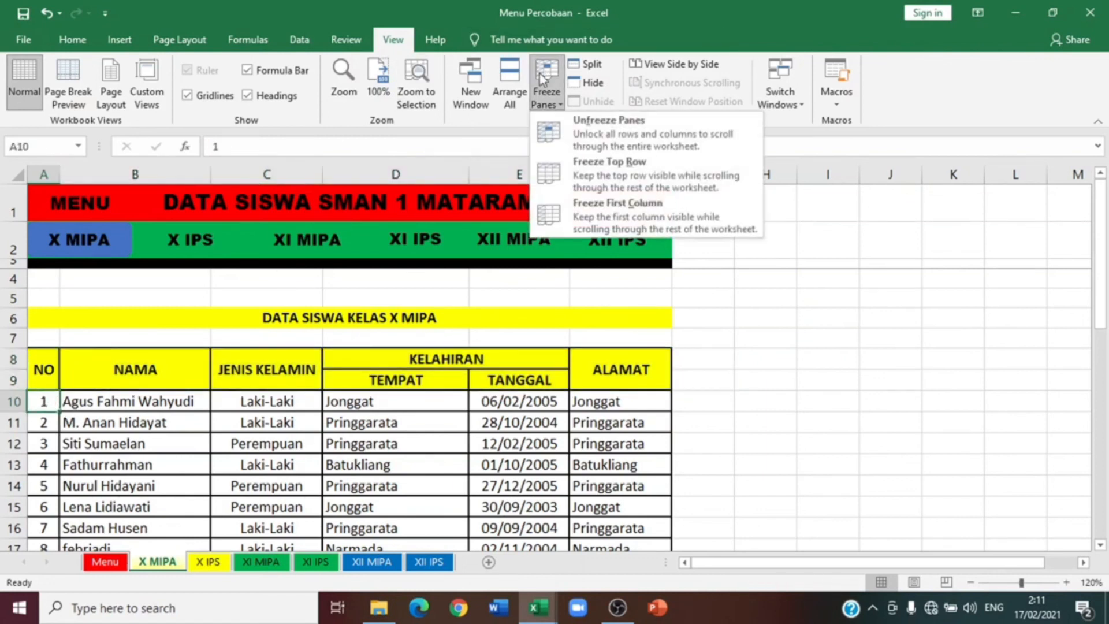
left_click(562, 127)
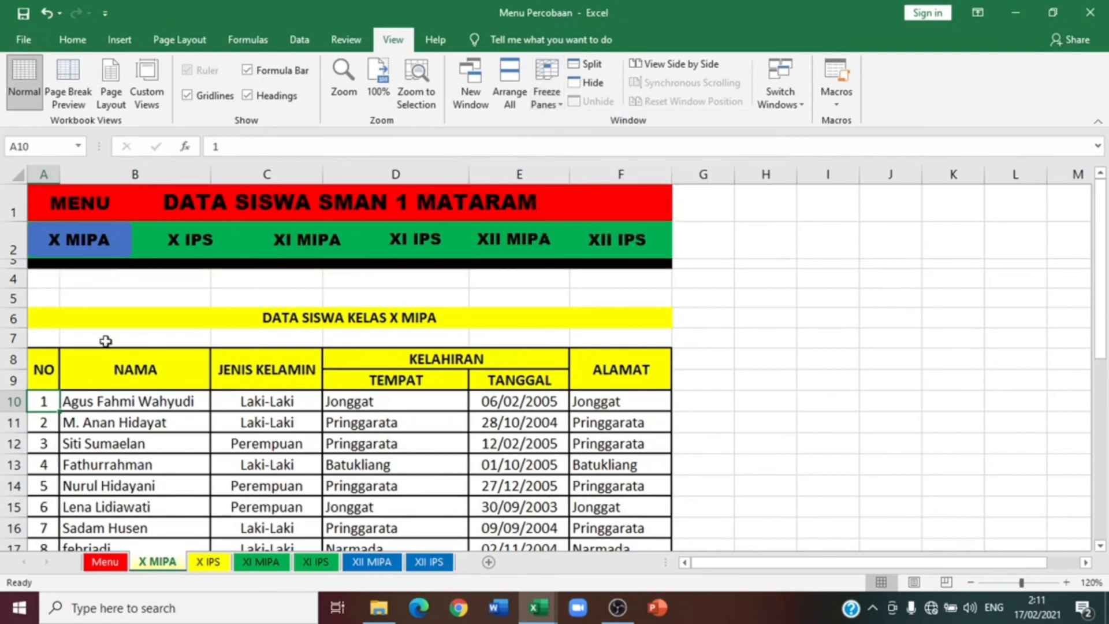
Step: Freeze the panes above A10 to keep both the menu header and the table headings in rows 1 to 9 in view
left_click(549, 101)
left_click(585, 147)
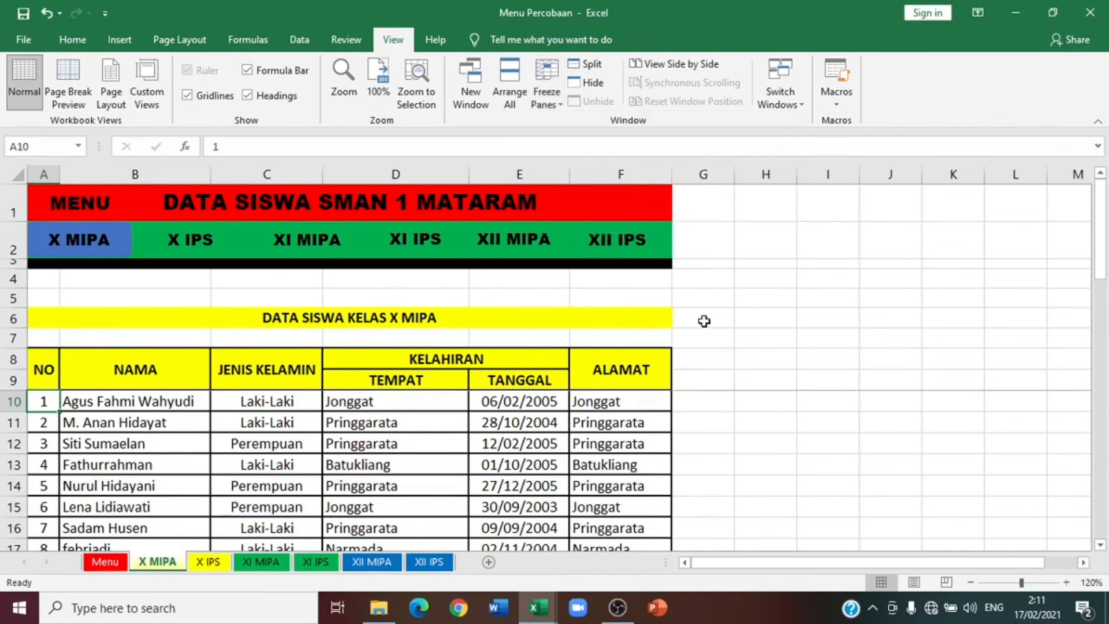
left_click_drag(1106, 271, 1103, 219)
scroll(552, 370, "down", 1)
left_click_drag(751, 245, 669, 439)
left_click(167, 408)
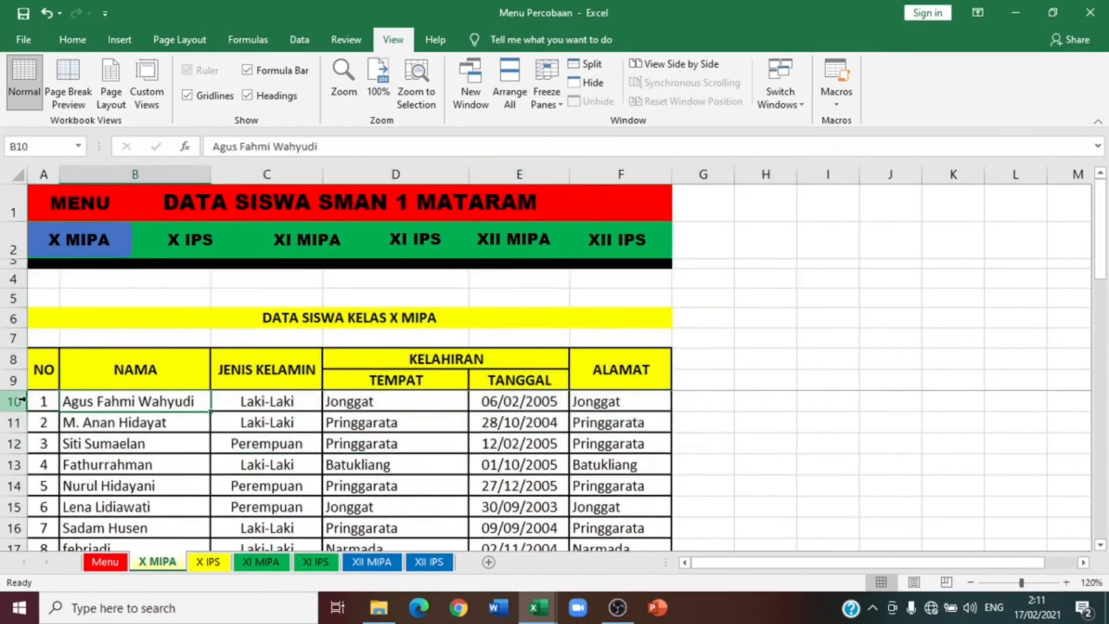
Step: Unfreeze the panes on the X MIPA sheet and check that the menu header and table headings scroll with the data
left_click(41, 400)
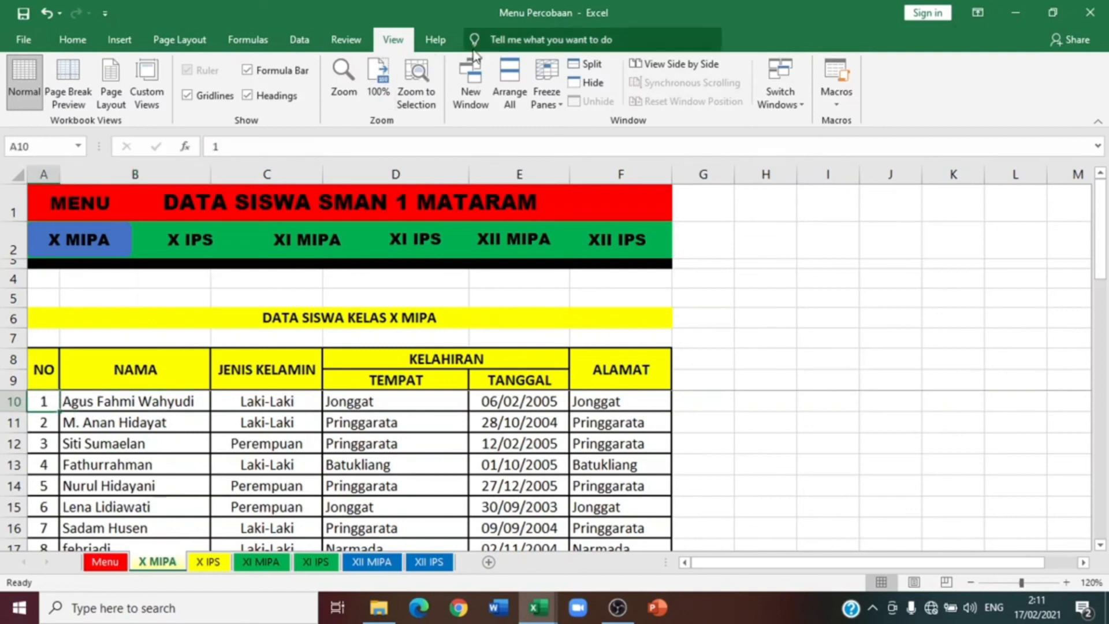
left_click(549, 106)
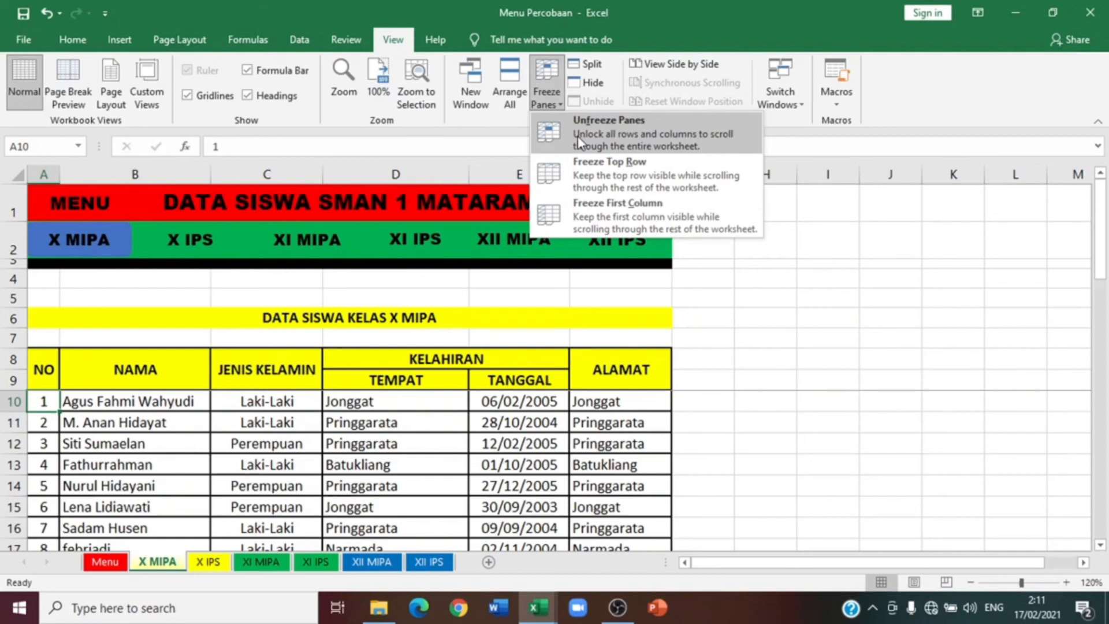
left_click(579, 142)
scroll(768, 294, "down", 6)
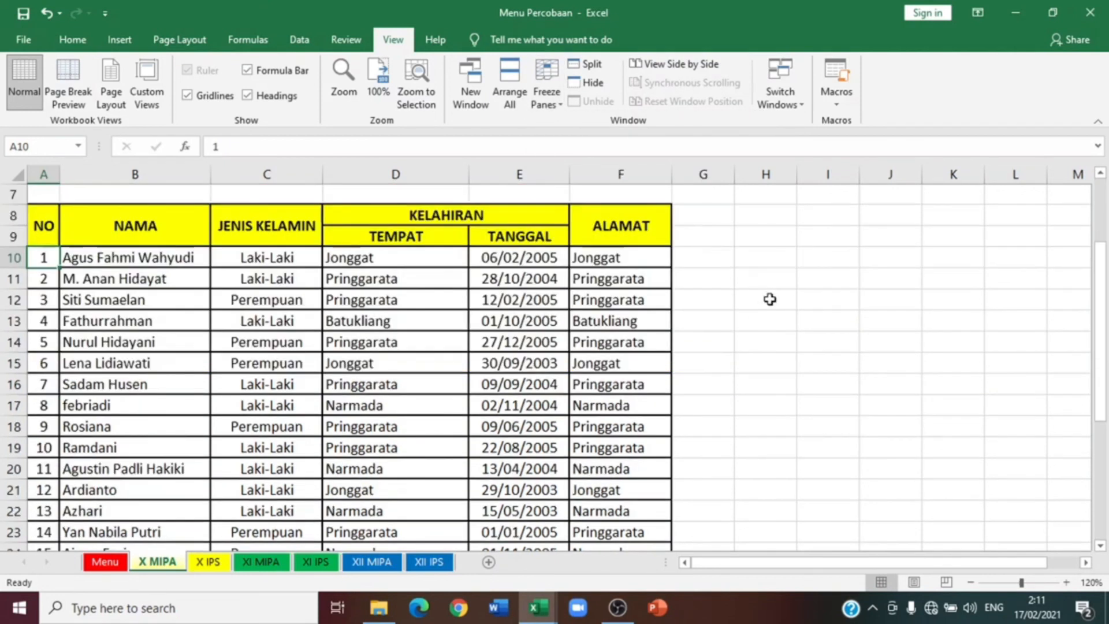
scroll(768, 294, "down", 1)
scroll(757, 290, "up", 7)
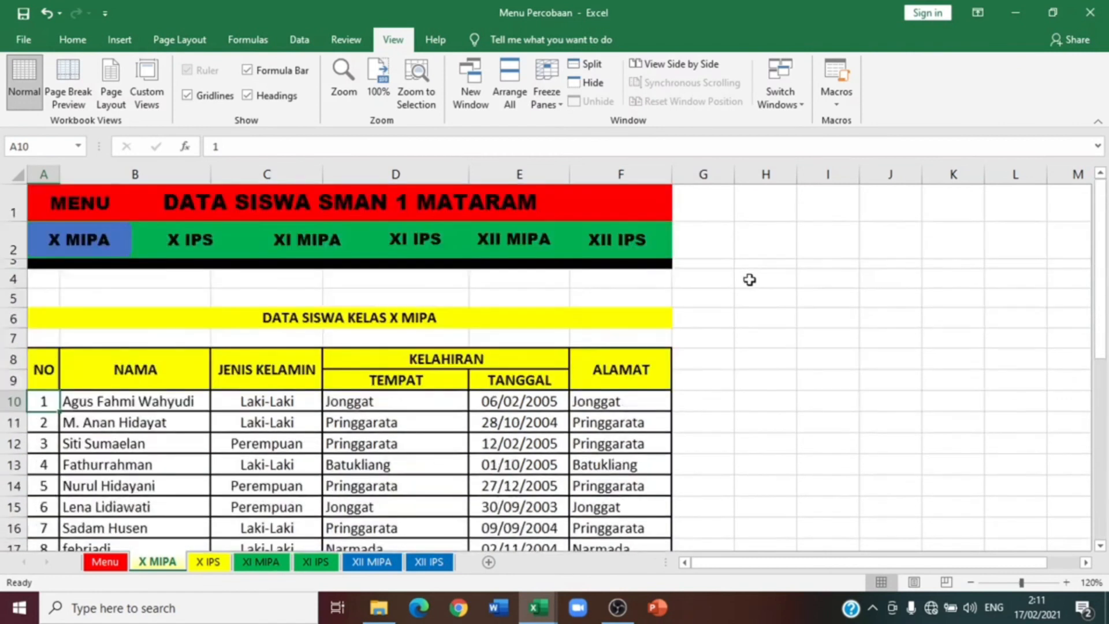